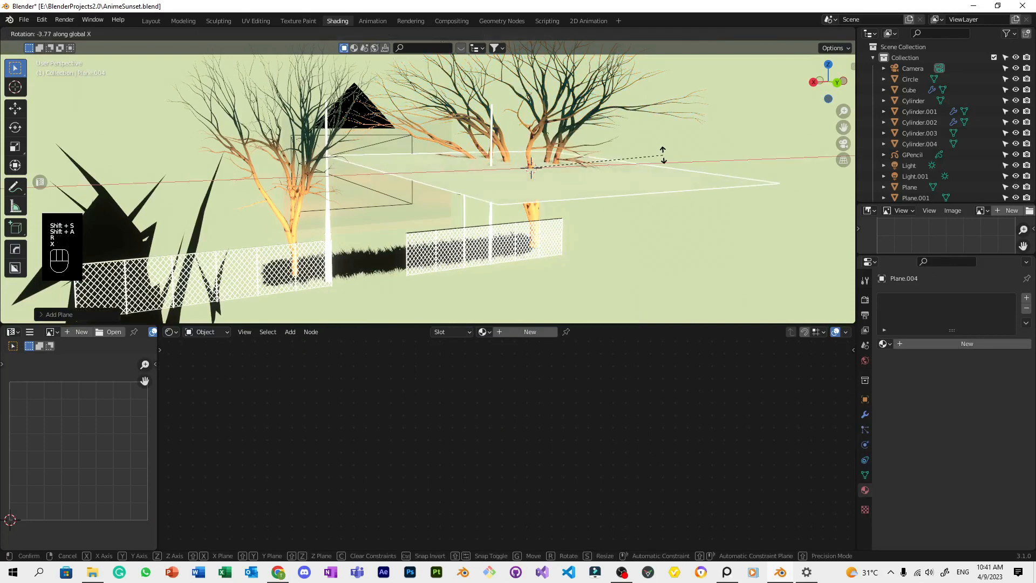
Rotate the newly added plane 90° about the global X axis so it stands upright.
{"action": "type", "text": "90"}
{"action": "key", "text": "Return"}
{"action": "key", "text": "Right"}
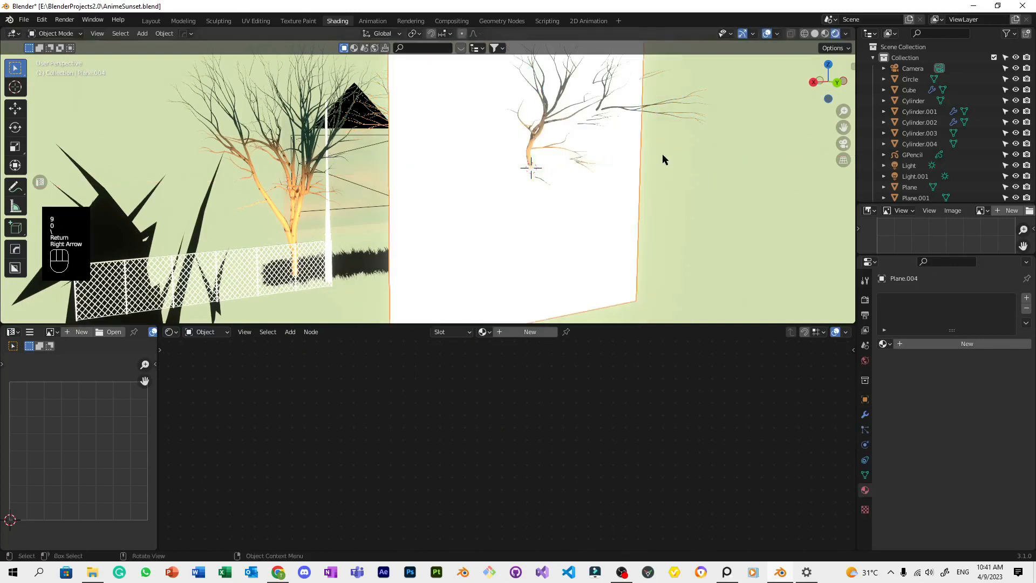
Move the upright plane back along the global Y axis, towards the sky backdrop.
{"action": "key", "text": "KP_0"}
{"action": "key", "text": "g"}
{"action": "key", "text": "y"}
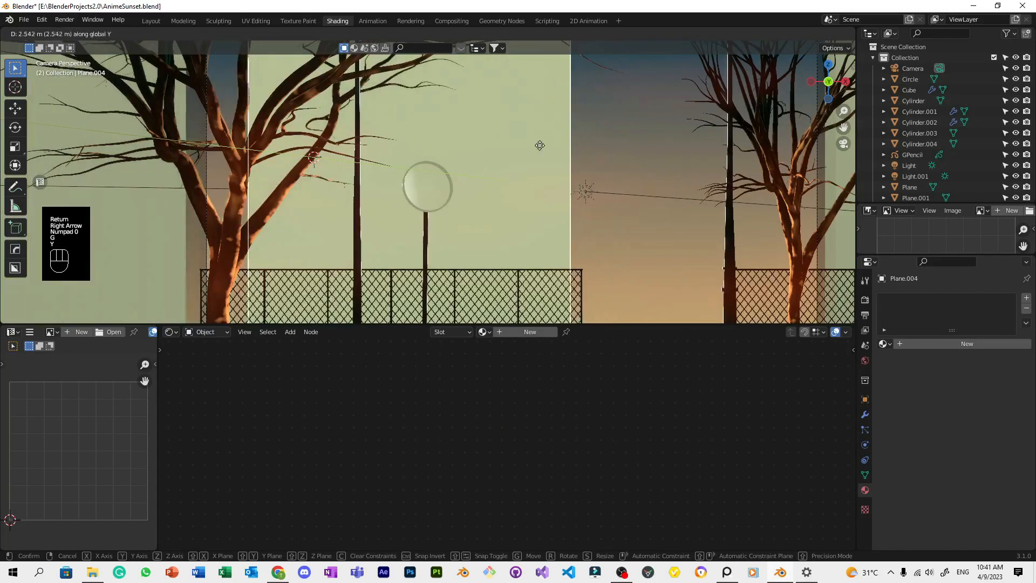
{"action": "left_click", "coordinate": [441, 150]}
{"action": "middle_click_drag", "start_coordinate": [583, 129], "coordinate": [659, 191]}
{"action": "scroll", "coordinate": [475, 148], "scroll_direction": "down", "scroll_amount": 5}
{"action": "key", "text": "g"}
{"action": "key", "text": "y"}
{"action": "left_click", "coordinate": [786, 165]}
{"action": "scroll", "coordinate": [778, 166], "scroll_direction": "down", "scroll_amount": 4}
{"action": "middle_click_drag", "start_coordinate": [758, 167], "coordinate": [689, 137]}
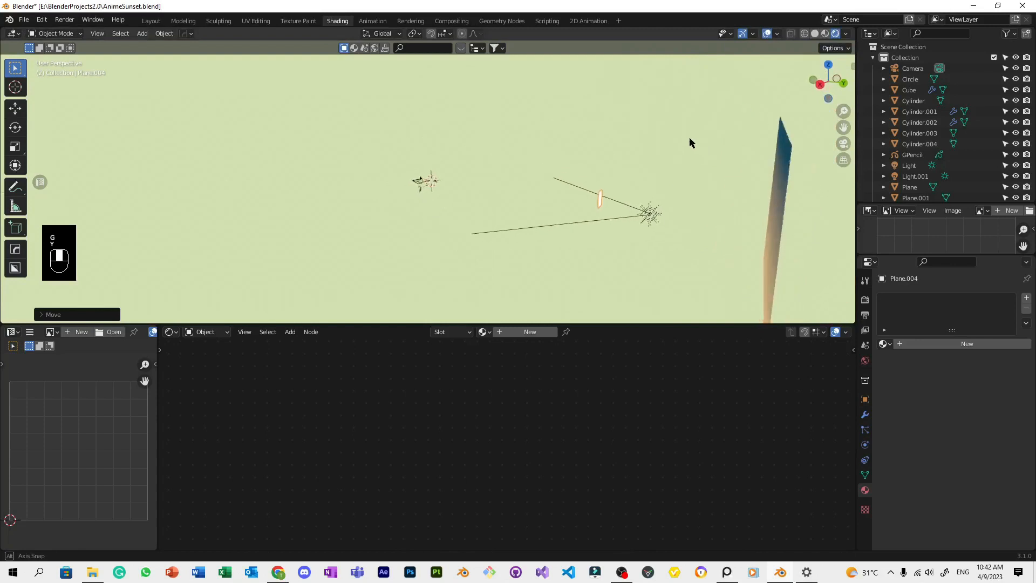
In camera view, reposition the plane in the sky and scale it uniformly.
{"action": "key", "text": "KP_0"}
{"action": "key", "text": "g"}
{"action": "left_click", "coordinate": [567, 79]}
{"action": "scroll", "coordinate": [562, 90], "scroll_direction": "down", "scroll_amount": 4}
{"action": "key", "text": "s"}
{"action": "left_click", "coordinate": [609, 135]}
Stretch the plane along X into a wide rectangle, adjust its size and place it in the sky between the trees, saving the file.
{"action": "key", "text": "s"}
{"action": "key", "text": "x"}
{"action": "left_click", "coordinate": [664, 151]}
{"action": "key", "text": "s"}
{"action": "left_click", "coordinate": [575, 157]}
{"action": "key", "text": "g"}
{"action": "left_click", "coordinate": [637, 162]}
{"action": "scroll", "coordinate": [637, 162], "scroll_direction": "up", "scroll_amount": 4}
{"action": "key", "text": "ctrl+s"}
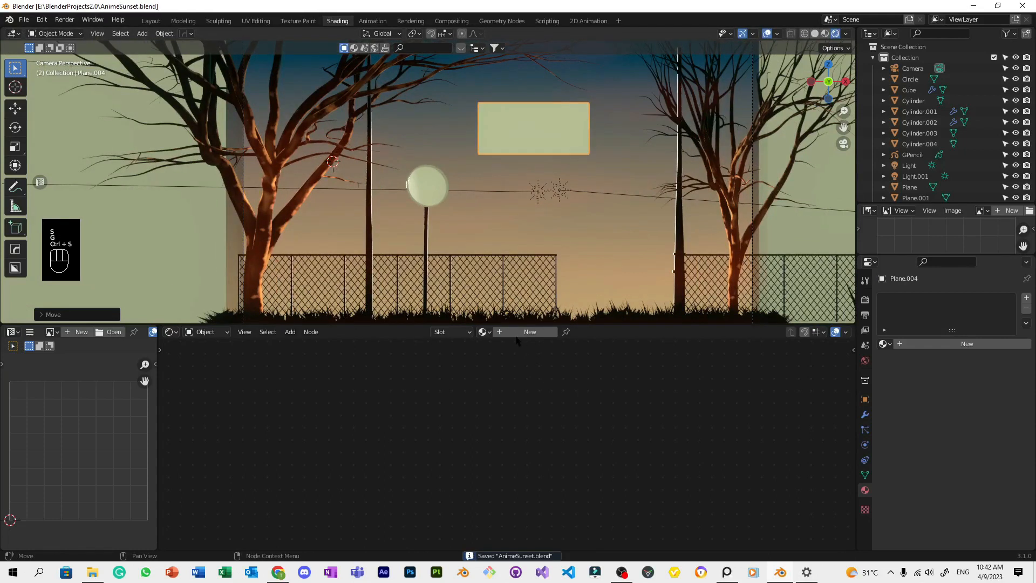
Give the plane a new material with blend mode Alpha Blend and shadow mode None, and save.
{"action": "left_click", "coordinate": [523, 332]}
{"action": "scroll", "coordinate": [571, 225], "scroll_direction": "up", "scroll_amount": 2}
{"action": "scroll", "coordinate": [912, 480], "scroll_direction": "down", "scroll_amount": 4}
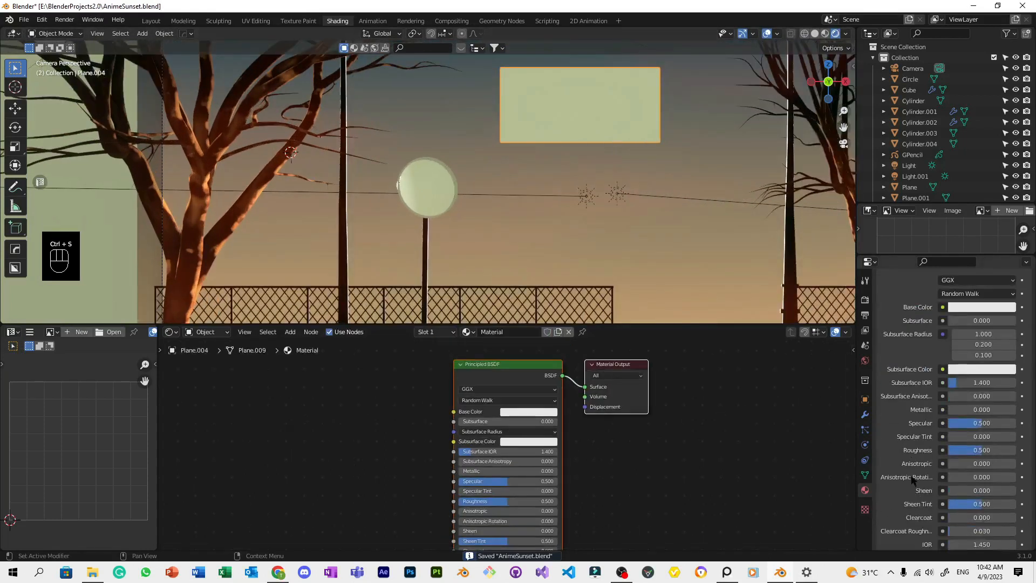
{"action": "scroll", "coordinate": [912, 475], "scroll_direction": "down", "scroll_amount": 10}
{"action": "left_click", "coordinate": [954, 405]}
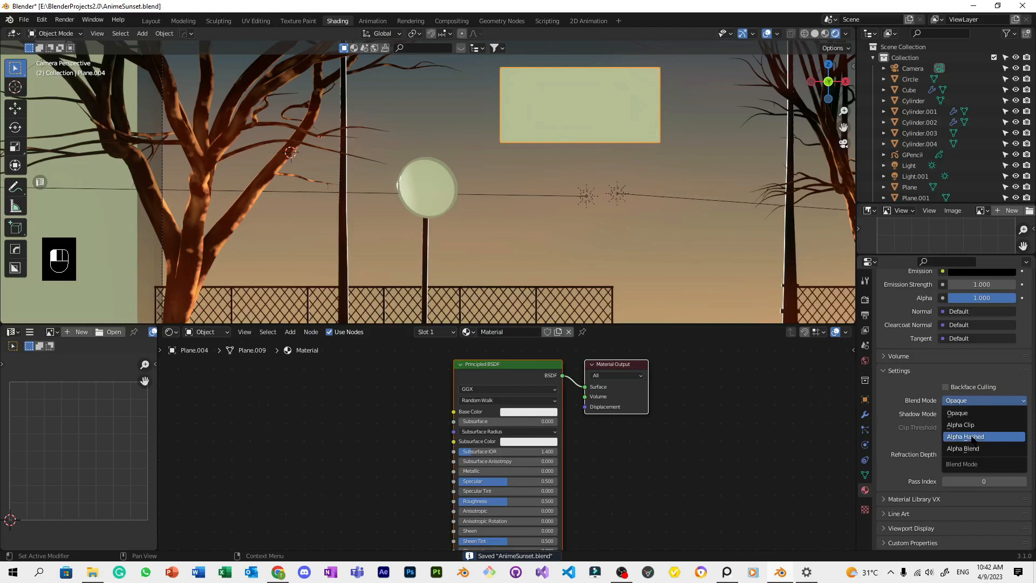
{"action": "left_click", "coordinate": [972, 455]}
{"action": "left_click", "coordinate": [973, 416]}
{"action": "left_click", "coordinate": [973, 426]}
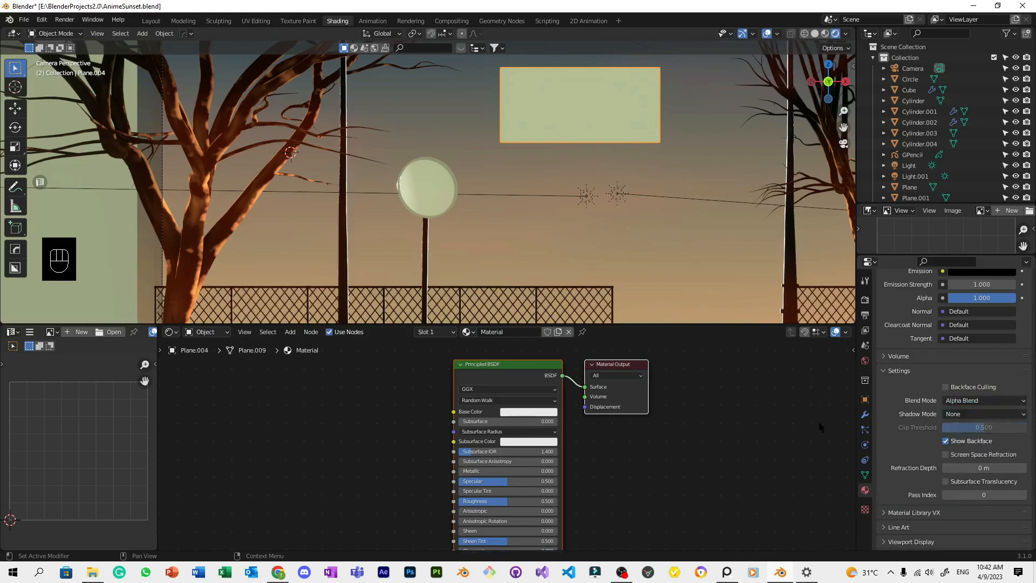
{"action": "key", "text": "ctrl+s"}
{"action": "scroll", "coordinate": [689, 219], "scroll_direction": "down", "scroll_amount": 3}
{"action": "middle_click_drag", "start_coordinate": [620, 125], "coordinate": [582, 204], "text": "shift"}
{"action": "scroll", "coordinate": [582, 204], "scroll_direction": "up", "scroll_amount": 2}
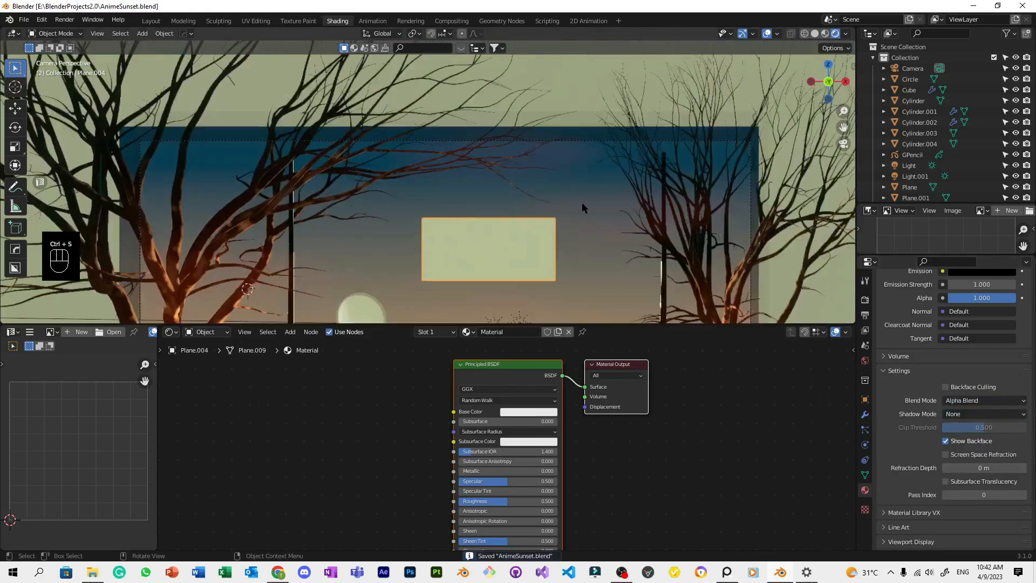
{"action": "scroll", "coordinate": [582, 202], "scroll_direction": "up", "scroll_amount": 3}
{"action": "key", "text": "ctrl+s"}
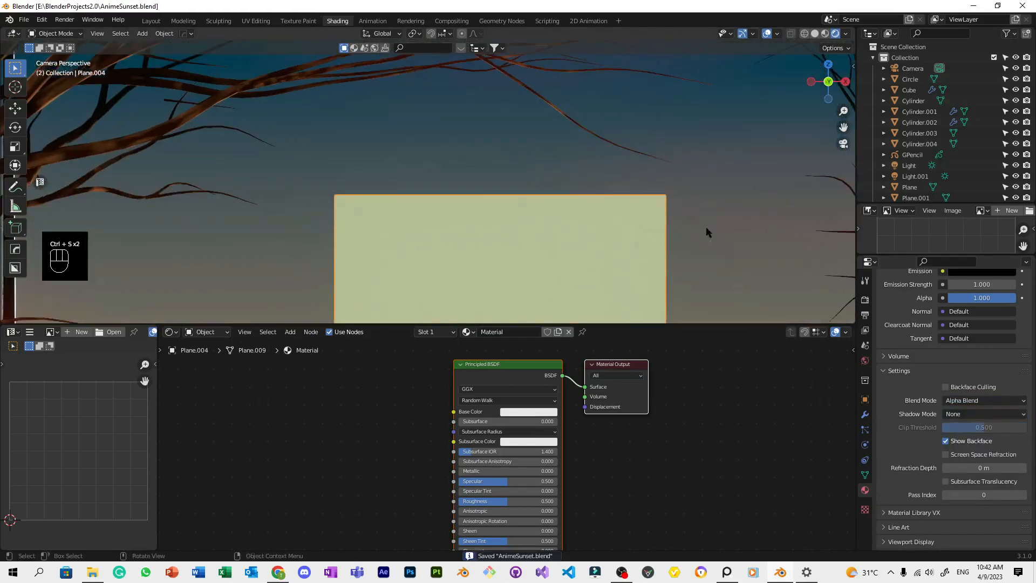
{"action": "scroll", "coordinate": [609, 196], "scroll_direction": "down", "scroll_amount": 3}
{"action": "scroll", "coordinate": [559, 188], "scroll_direction": "up", "scroll_amount": 1}
{"action": "key", "text": "ctrl+s"}
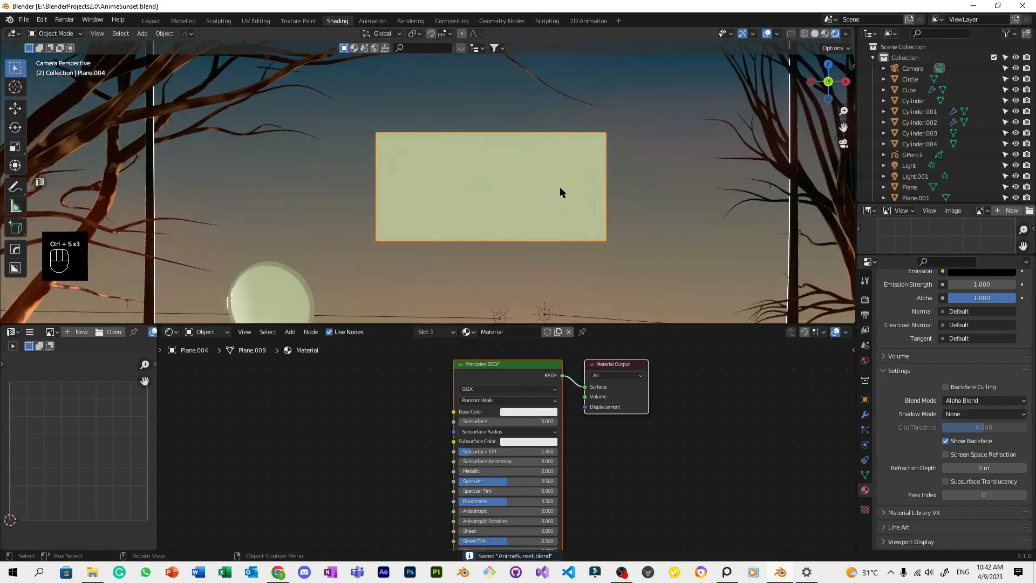
Rename the plane's material to Clouds and save the file.
{"action": "scroll", "coordinate": [900, 406], "scroll_direction": "up", "scroll_amount": 15}
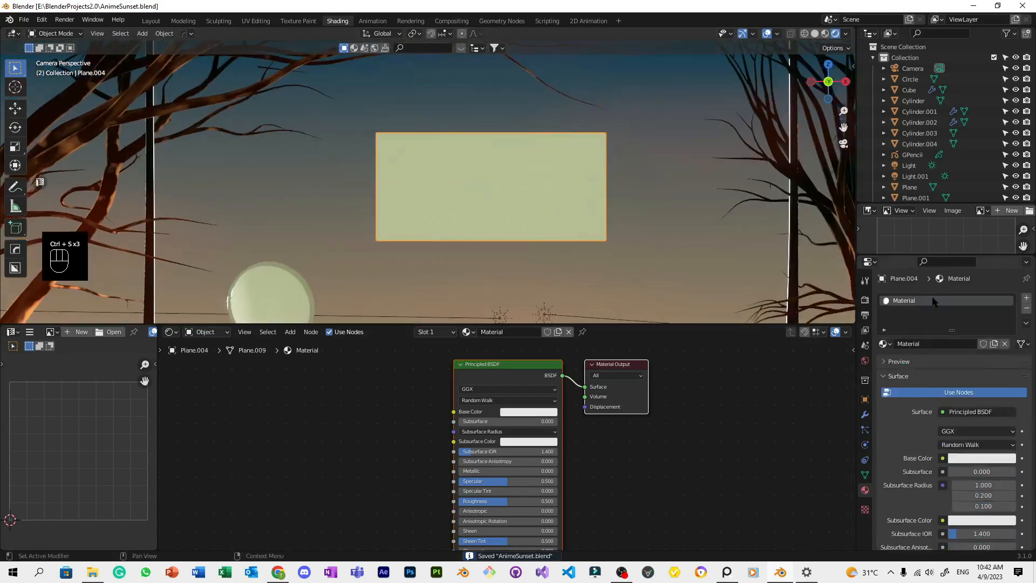
{"action": "double_click", "coordinate": [933, 298]}
{"action": "type", "text": "Clouds"}
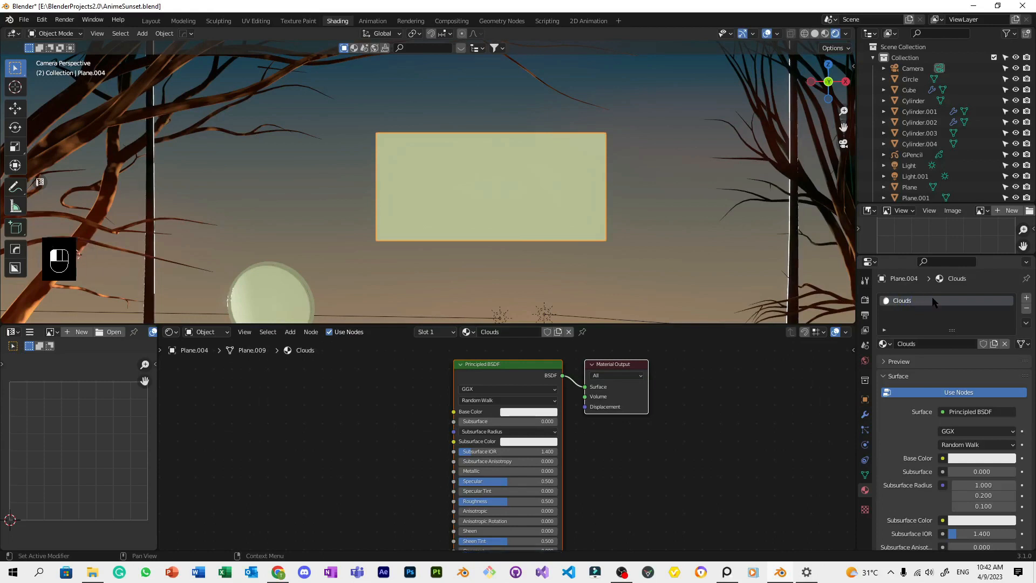
{"action": "key", "text": "ctrl+s"}
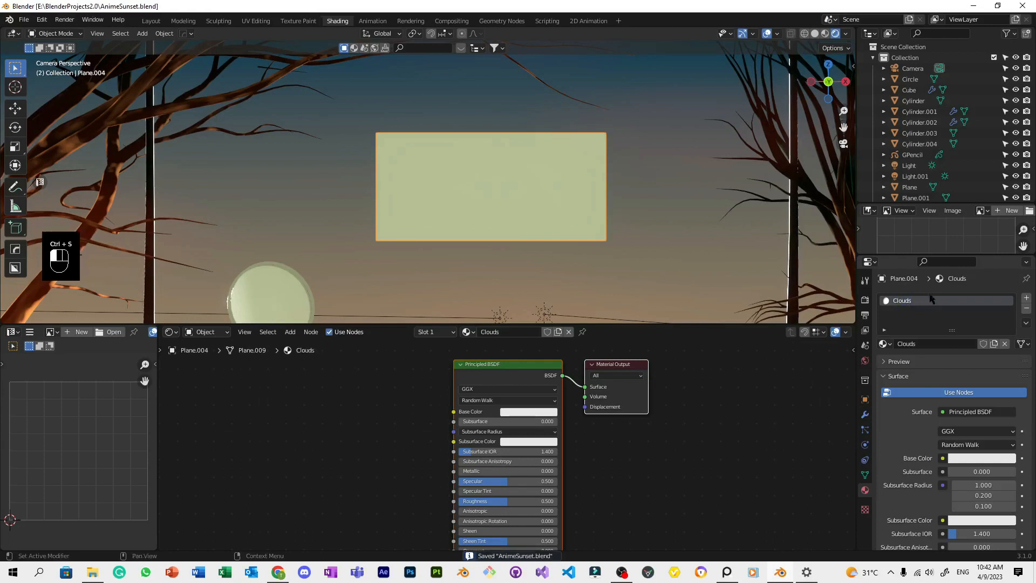
Combine the Principled BSDF with a new Transparent BSDF through a Mix Shader, and set the mix factor to 0.750.
{"action": "left_click", "coordinate": [629, 457]}
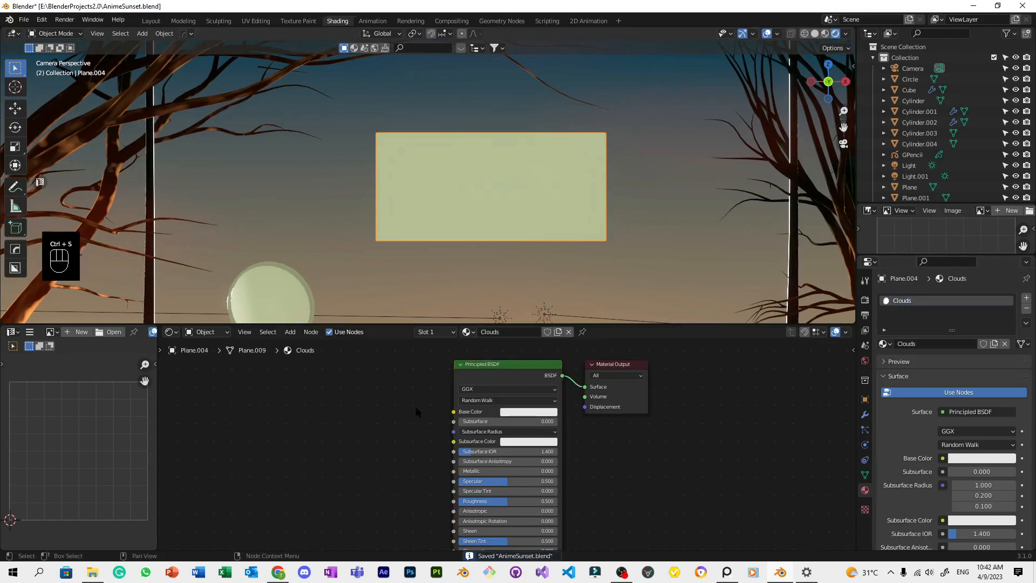
{"action": "scroll", "coordinate": [477, 240], "scroll_direction": "up", "scroll_amount": 3}
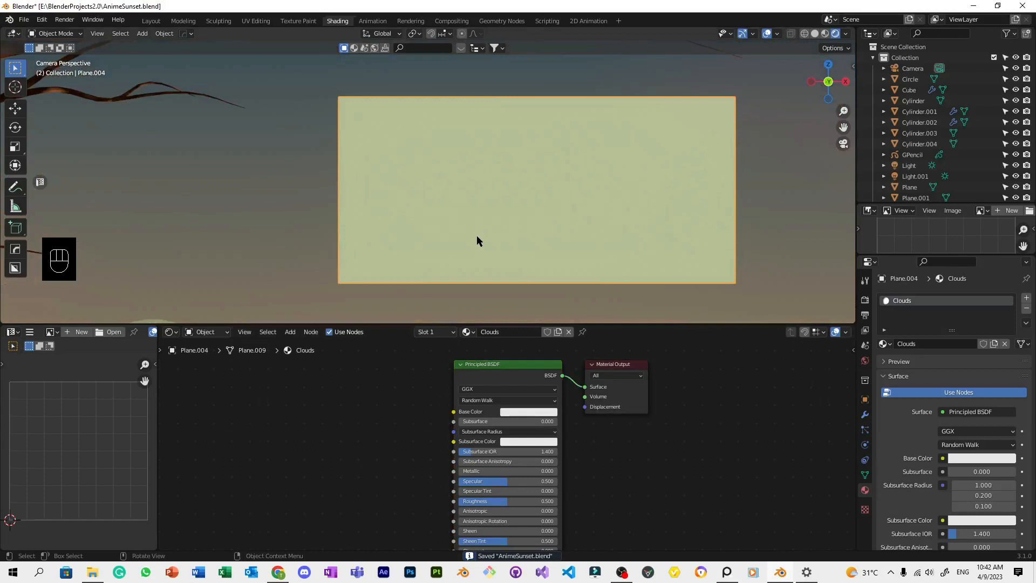
{"action": "left_click_drag", "start_coordinate": [501, 370], "coordinate": [376, 361]}
{"action": "key", "text": "shift+a"}
{"action": "left_click", "coordinate": [515, 424]}
{"action": "type", "text": "tr"}
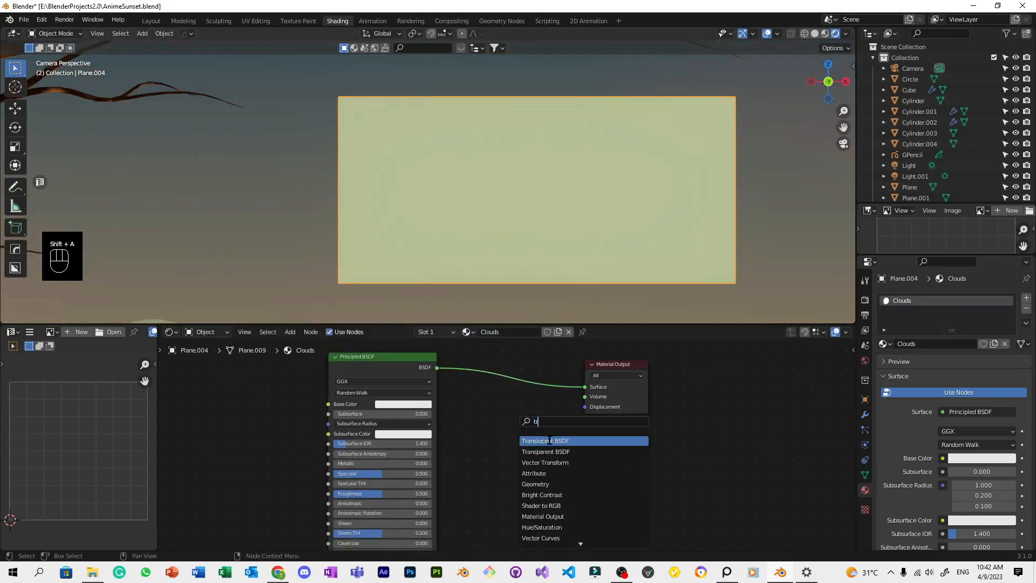
{"action": "left_click", "coordinate": [553, 450]}
{"action": "left_click", "coordinate": [524, 458]}
{"action": "right_click_drag", "start_coordinate": [423, 427], "coordinate": [510, 448], "text": "ctrl+shift"}
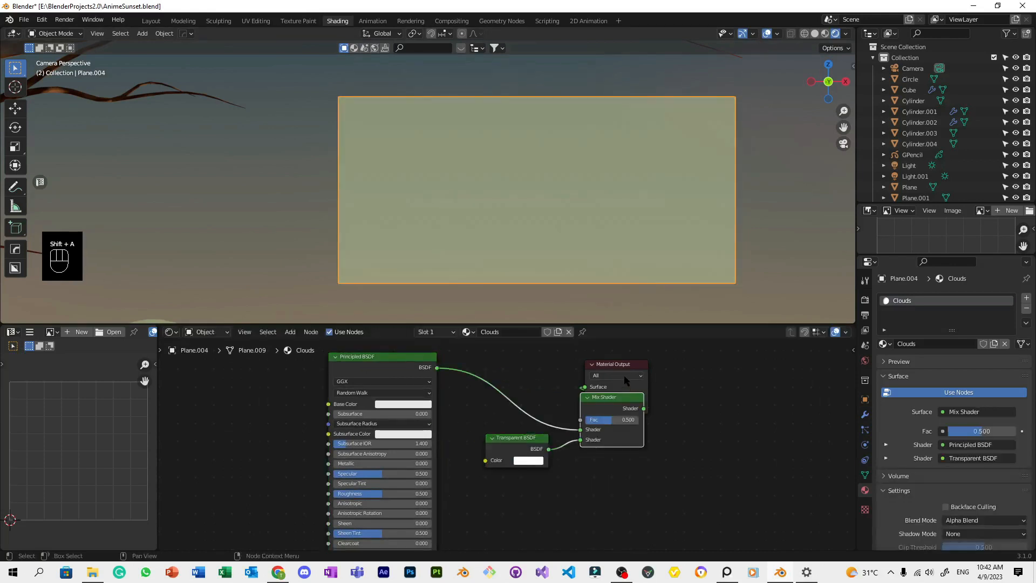
{"action": "left_click_drag", "start_coordinate": [627, 364], "coordinate": [739, 349]}
{"action": "left_click_drag", "start_coordinate": [613, 421], "coordinate": [626, 421]}
{"action": "key", "text": "shift+a"}
{"action": "type", "text": "nose"}
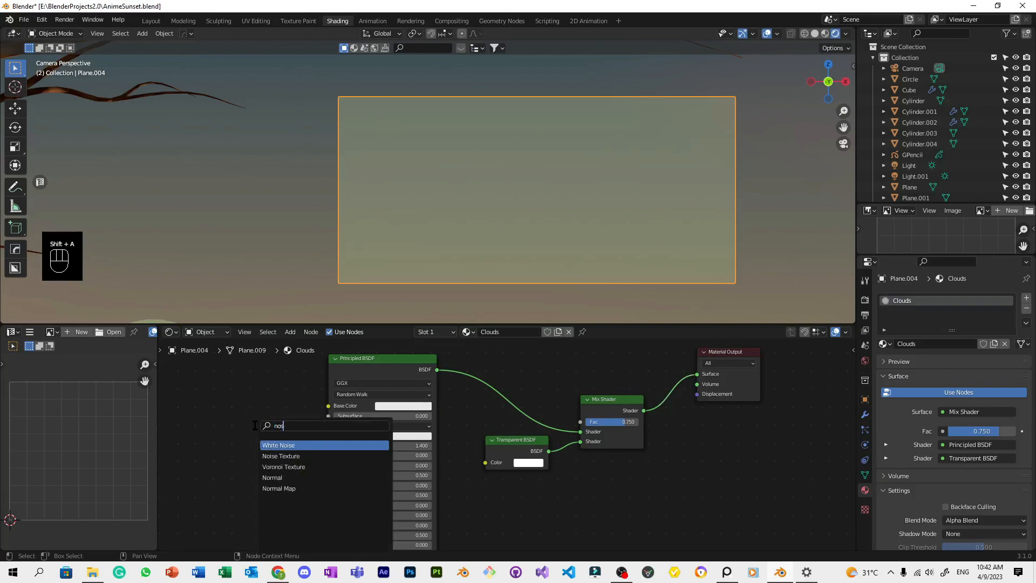
{"action": "key", "text": "Down"}
{"action": "key", "text": "Escape"}
Add a Voronoi Texture, connect its Color output to the Principled BSDF's Base Color, and save.
{"action": "key", "text": "shift+a"}
{"action": "type", "text": "voron"}
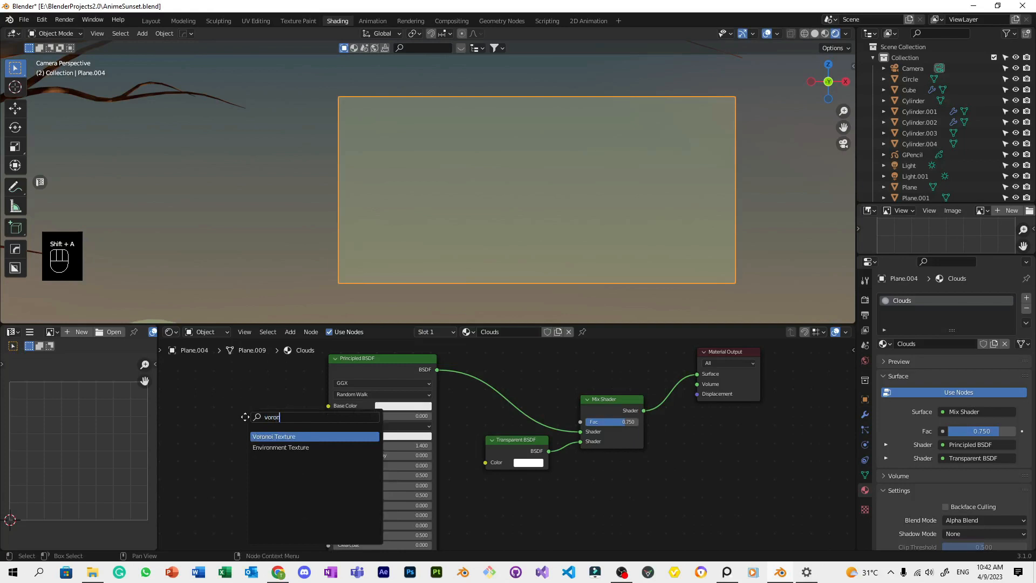
{"action": "key", "text": "Return"}
{"action": "left_click", "coordinate": [275, 385]}
{"action": "scroll", "coordinate": [374, 385], "scroll_direction": "up", "scroll_amount": 1}
{"action": "left_click_drag", "start_coordinate": [328, 403], "coordinate": [417, 394]}
{"action": "key", "text": "ctrl+s"}
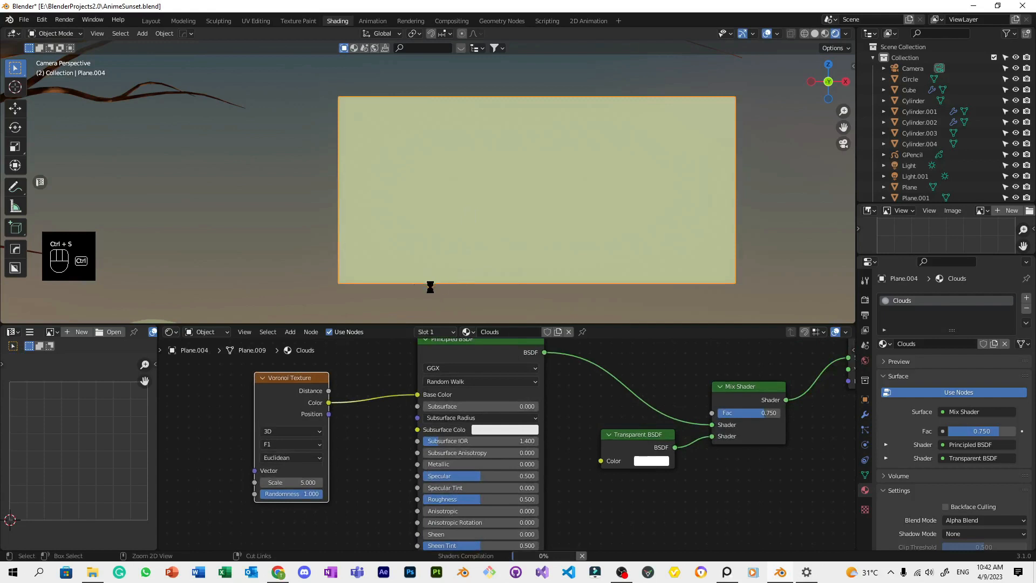
Insert a ColorRamp between the Voronoi Texture and the Principled BSDF, with its interpolation set to Constant.
{"action": "scroll", "coordinate": [462, 267], "scroll_direction": "down", "scroll_amount": 3}
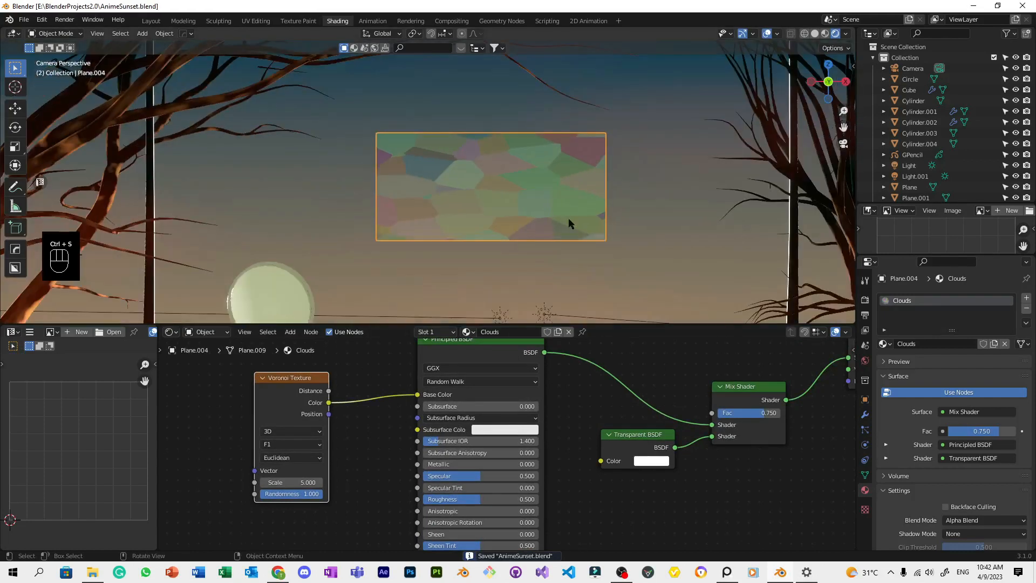
{"action": "scroll", "coordinate": [462, 420], "scroll_direction": "down", "scroll_amount": 2}
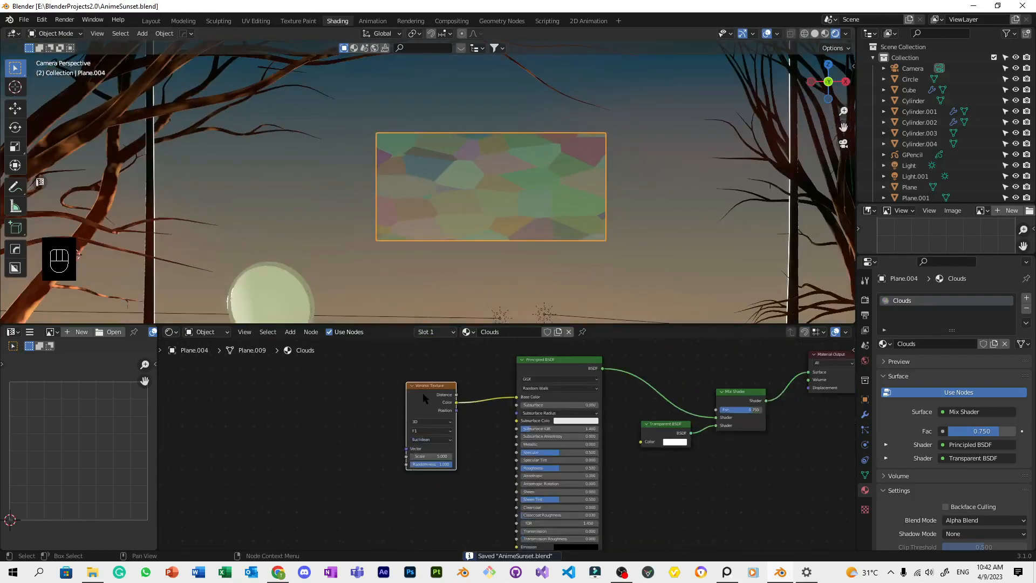
{"action": "left_click_drag", "start_coordinate": [423, 393], "coordinate": [321, 379]}
{"action": "key", "text": "shift+a"}
{"action": "left_click", "coordinate": [336, 378]}
{"action": "type", "text": "color"}
{"action": "key", "text": "Return"}
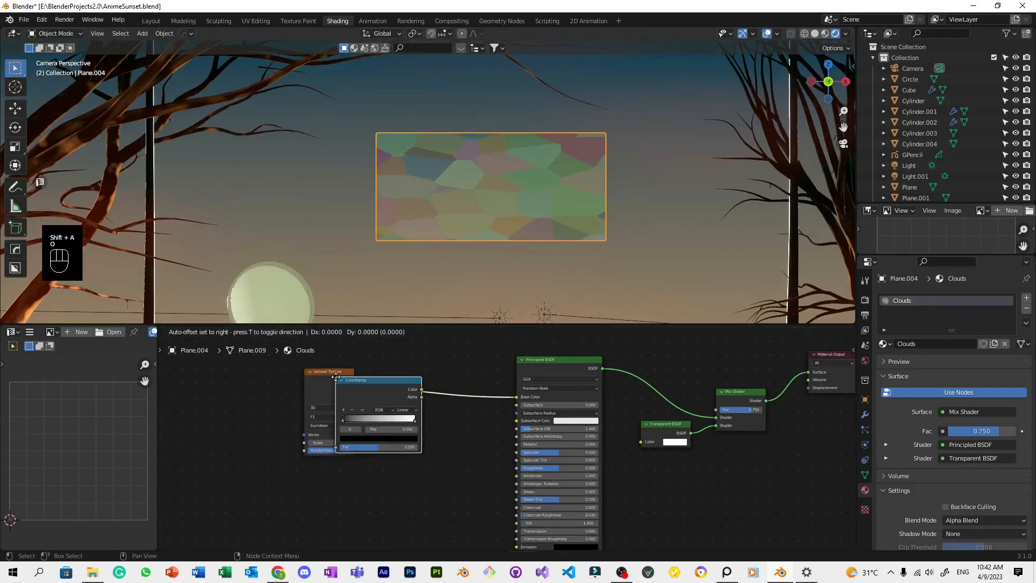
{"action": "left_click", "coordinate": [378, 379]}
{"action": "left_click", "coordinate": [454, 409]}
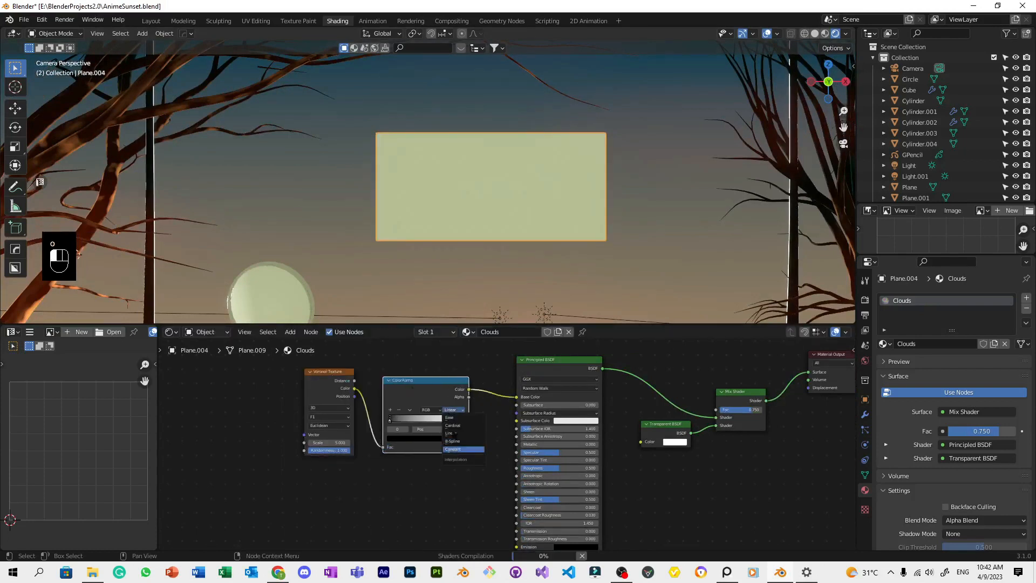
{"action": "left_click", "coordinate": [453, 449]}
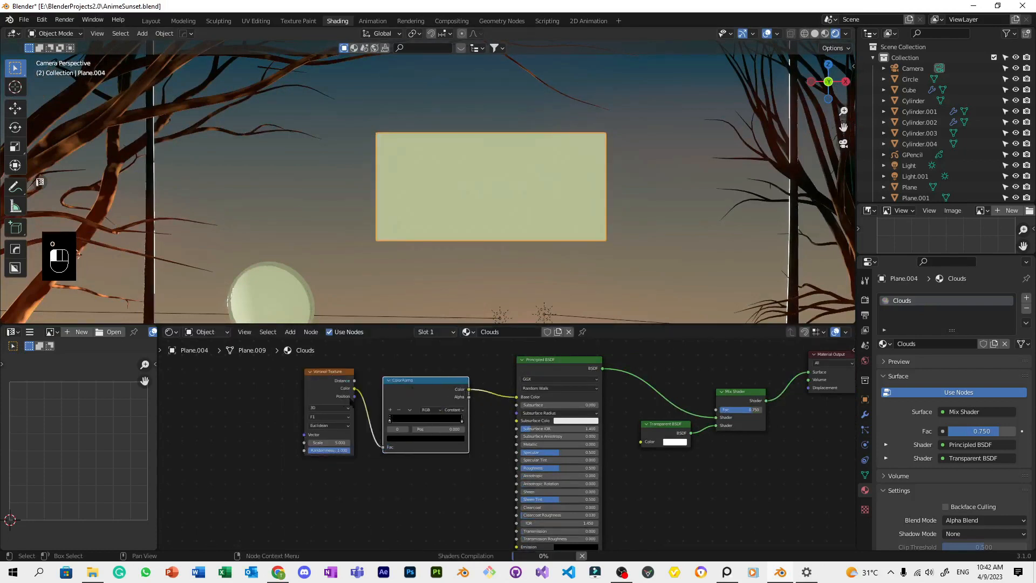
Add the mapping setup to the Voronoi Texture, move the ColorRamp's white stop to 0.659, and save.
{"action": "left_click", "coordinate": [319, 381]}
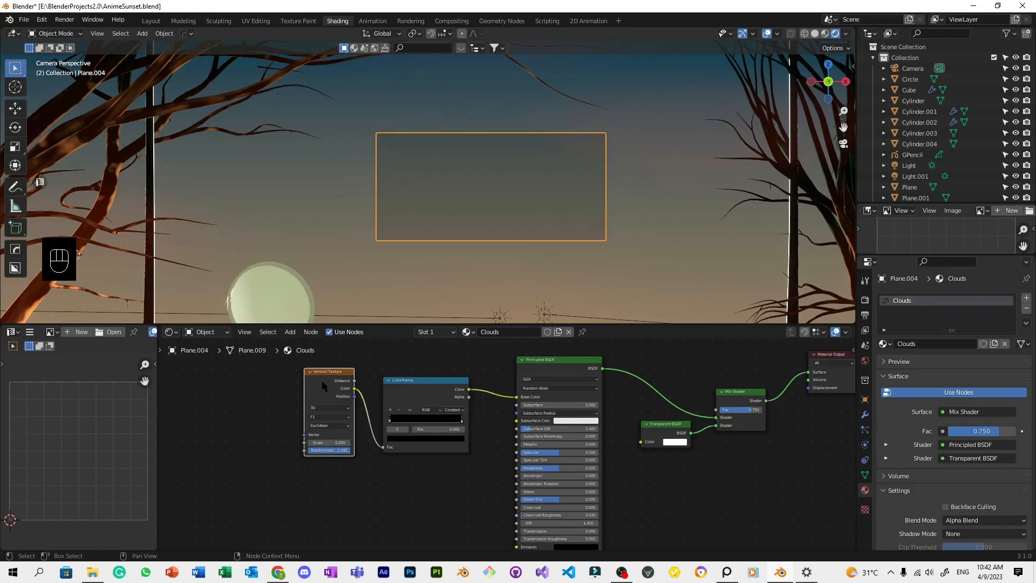
{"action": "key", "text": "ctrl+t"}
{"action": "scroll", "coordinate": [321, 380], "scroll_direction": "up", "scroll_amount": 1}
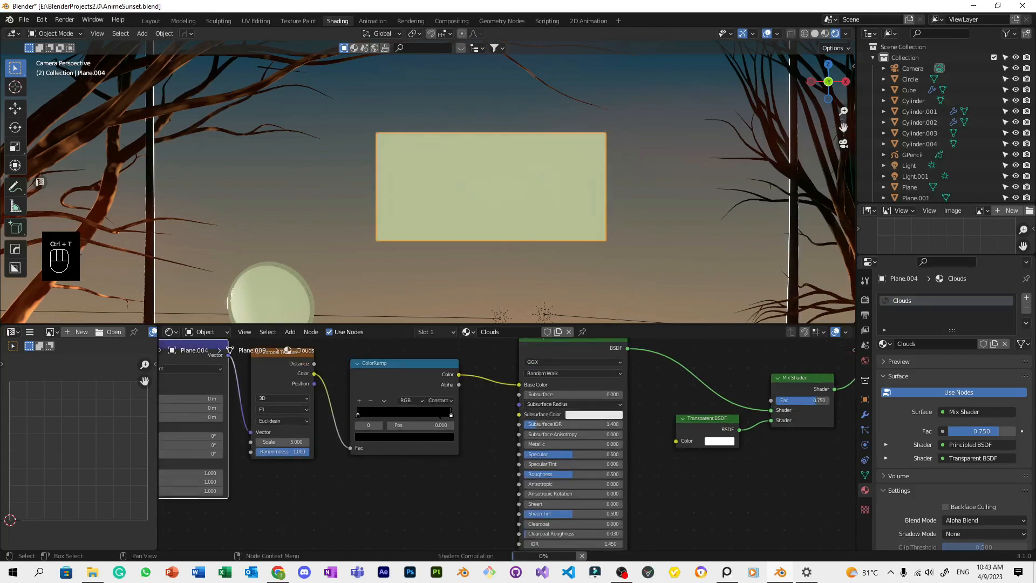
{"action": "left_click_drag", "start_coordinate": [451, 417], "coordinate": [419, 416]}
{"action": "key", "text": "ctrl+s"}
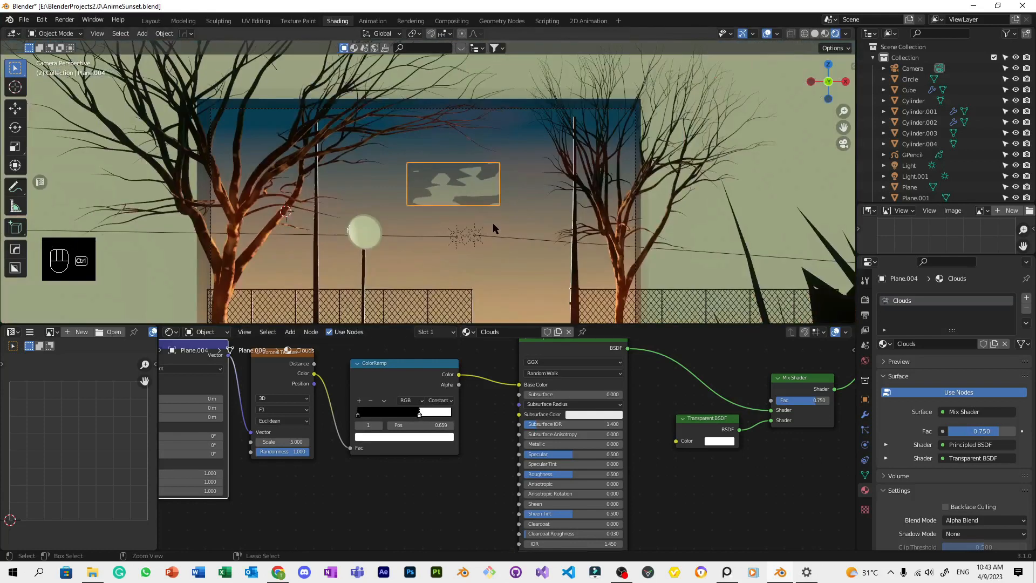
Try Smooth F1 on the Voronoi Texture with the ColorRamp's white stop at 0.532, and undo both changes.
{"action": "scroll", "coordinate": [376, 418], "scroll_direction": "up", "scroll_amount": 3}
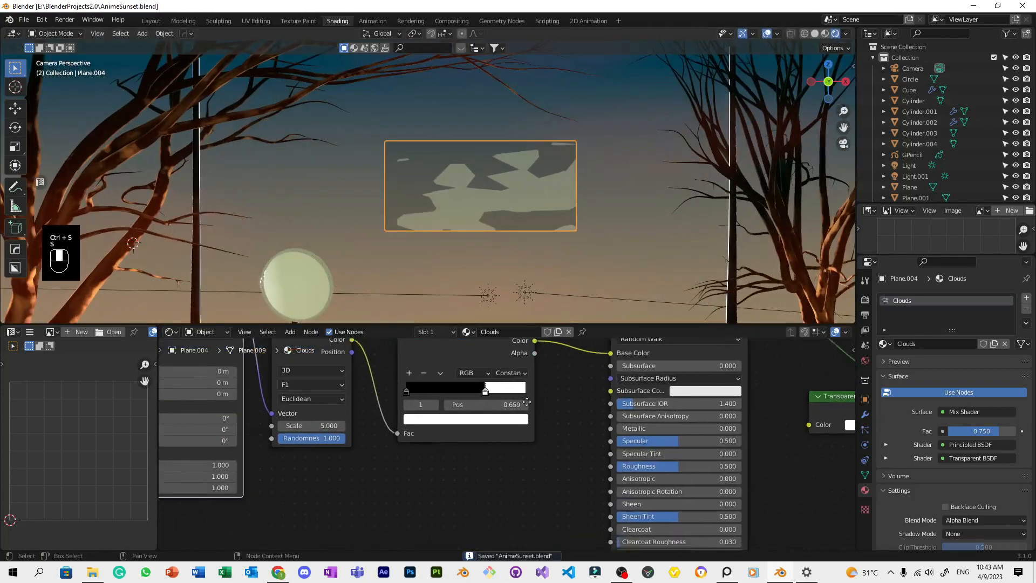
{"action": "left_click", "coordinate": [336, 391]}
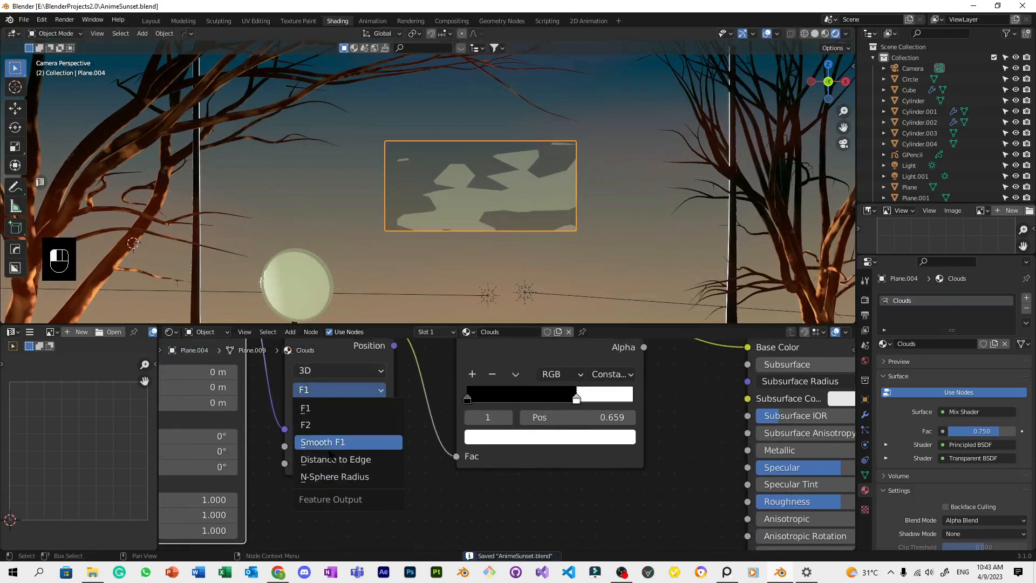
{"action": "scroll", "coordinate": [507, 443], "scroll_direction": "up", "scroll_amount": 1}
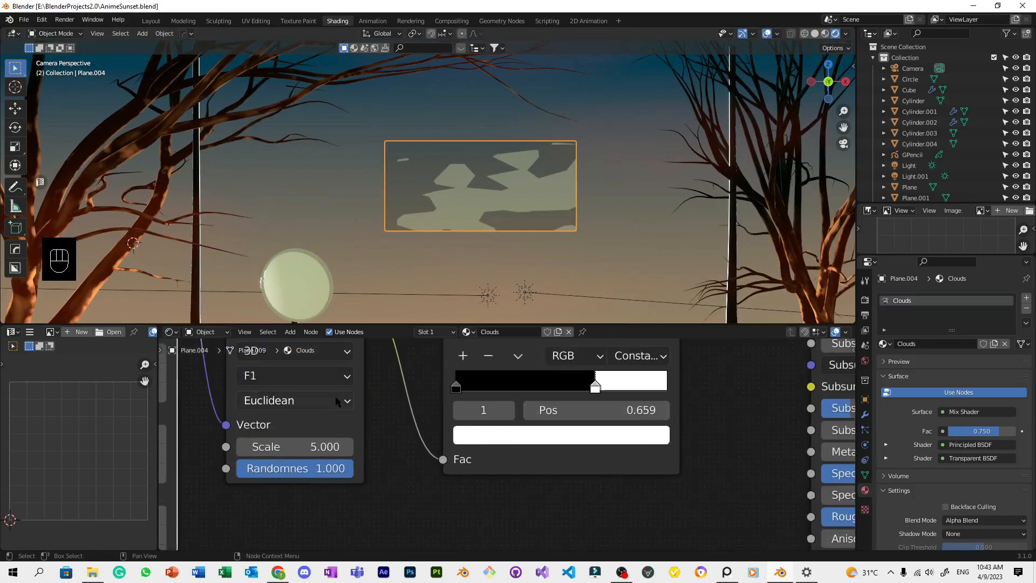
{"action": "left_click", "coordinate": [294, 375]}
{"action": "left_click", "coordinate": [307, 443]}
{"action": "scroll", "coordinate": [528, 273], "scroll_direction": "up", "scroll_amount": 5}
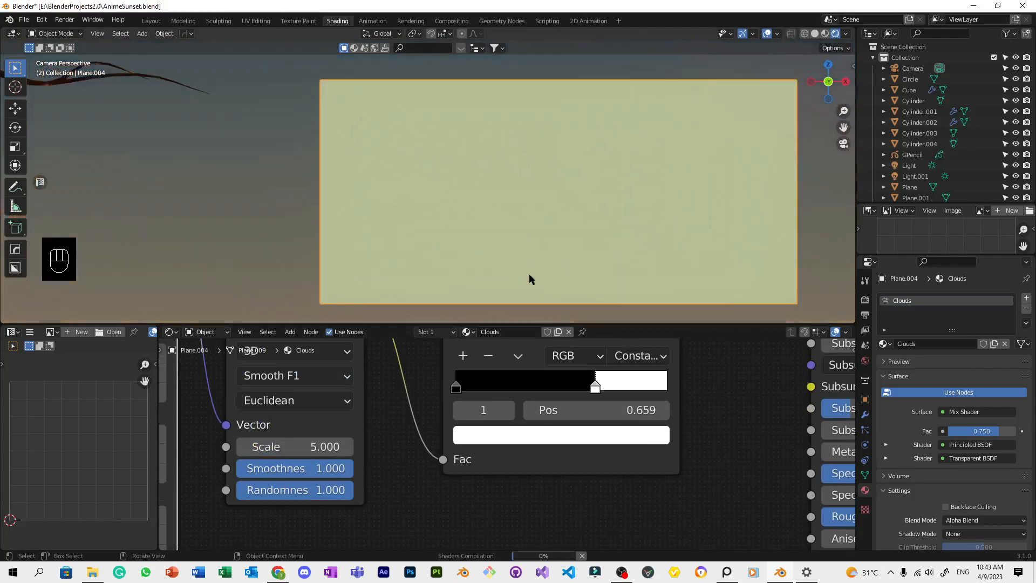
{"action": "scroll", "coordinate": [524, 266], "scroll_direction": "down", "scroll_amount": 5}
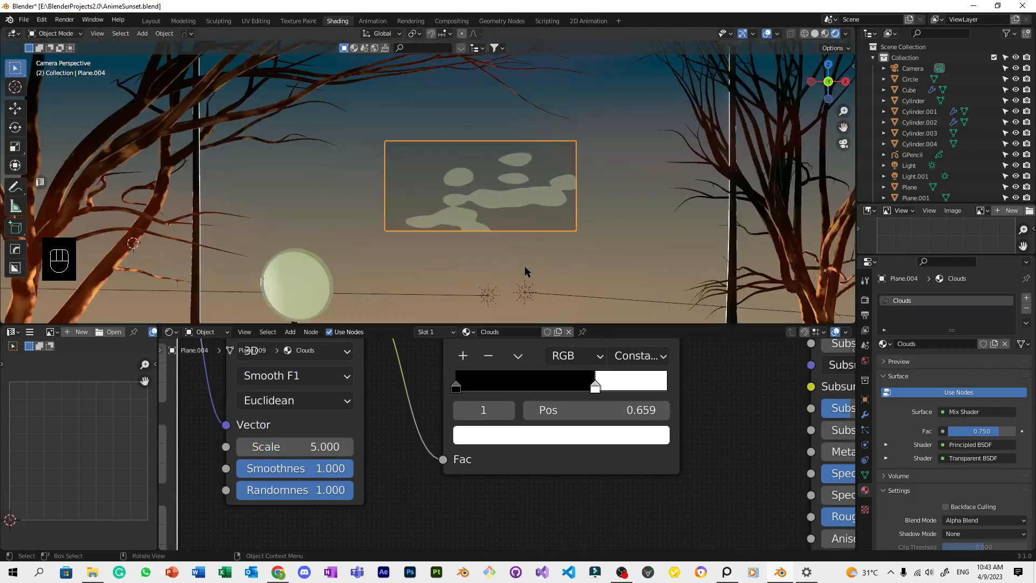
{"action": "left_click_drag", "start_coordinate": [596, 389], "coordinate": [571, 386]}
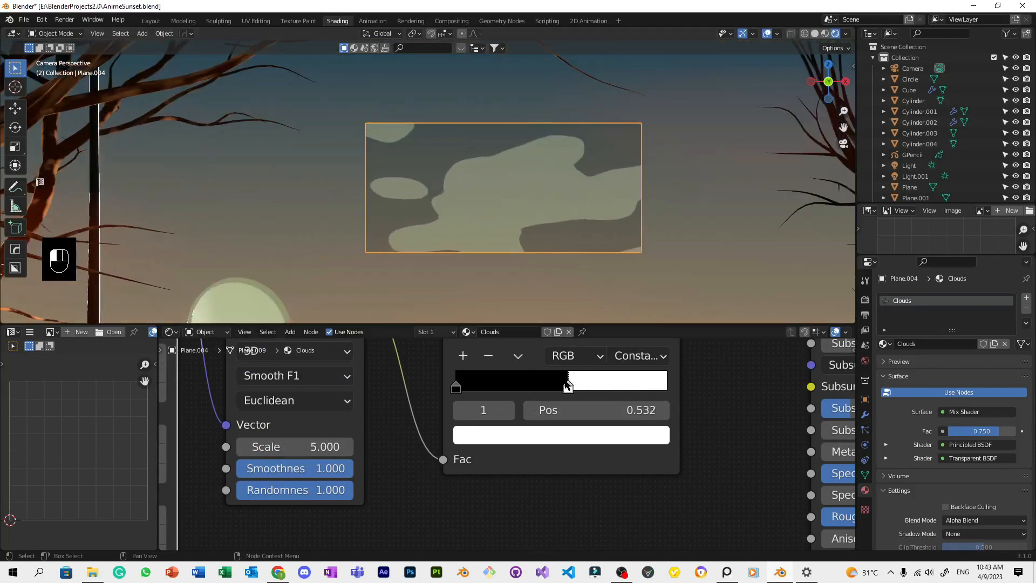
{"action": "key", "text": "ctrl+z"}
{"action": "key", "text": "ctrl+z"}
Set the ColorRamp's interpolation to Ease and move its black stop to 0.582.
{"action": "left_click", "coordinate": [623, 357]}
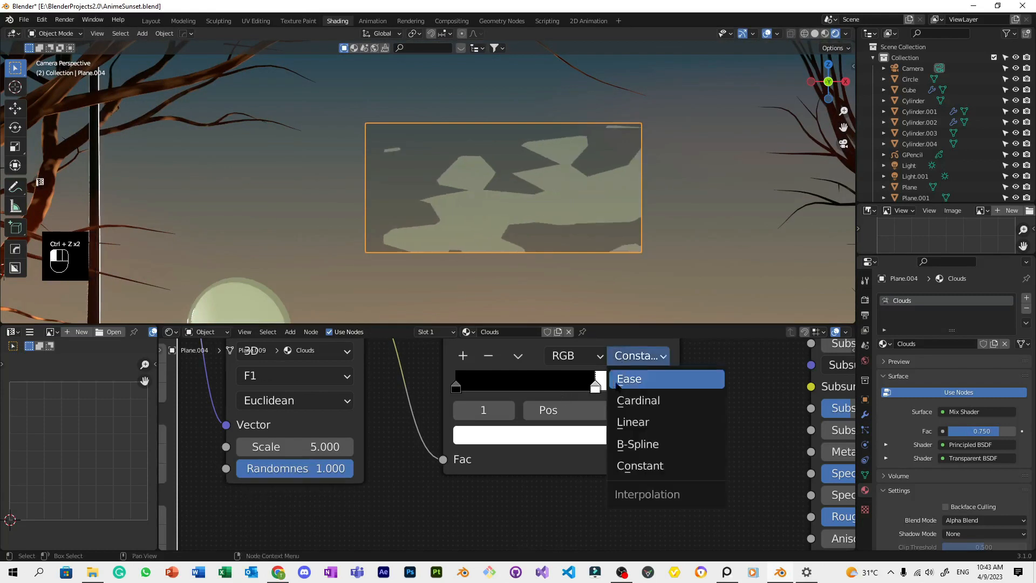
{"action": "left_click", "coordinate": [624, 380]}
{"action": "left_click", "coordinate": [462, 390]}
{"action": "left_click_drag", "start_coordinate": [462, 391], "coordinate": [588, 394]}
Move and rescale the cloud plane within the sky scene, and save the file.
{"action": "scroll", "coordinate": [527, 207], "scroll_direction": "down", "scroll_amount": 12}
{"action": "key", "text": "g"}
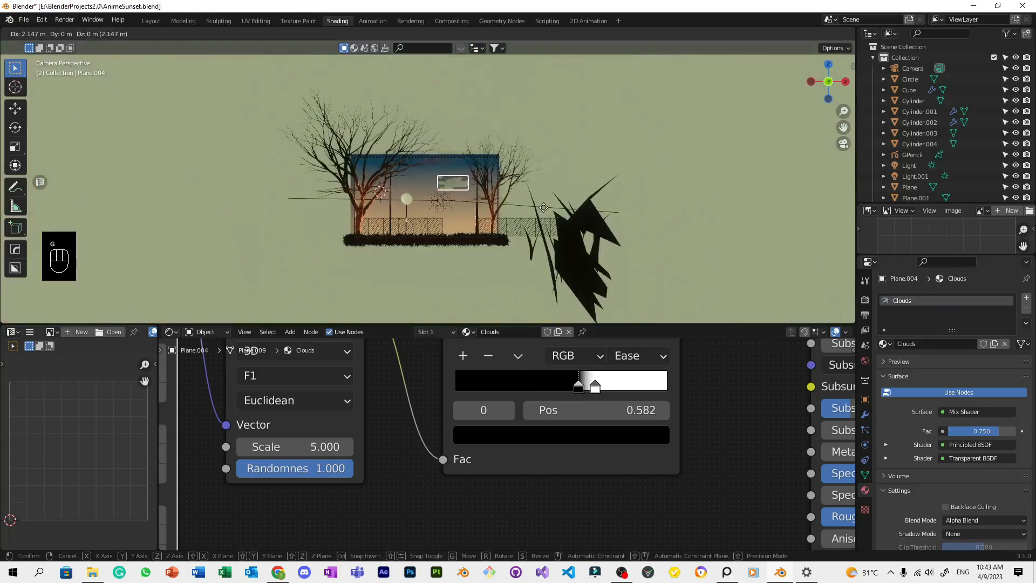
{"action": "left_click", "coordinate": [546, 201]}
{"action": "scroll", "coordinate": [550, 203], "scroll_direction": "up", "scroll_amount": 5}
{"action": "key", "text": "s"}
{"action": "left_click", "coordinate": [539, 204]}
{"action": "key", "text": "ctrl+s"}
{"action": "scroll", "coordinate": [490, 479], "scroll_direction": "down", "scroll_amount": 6}
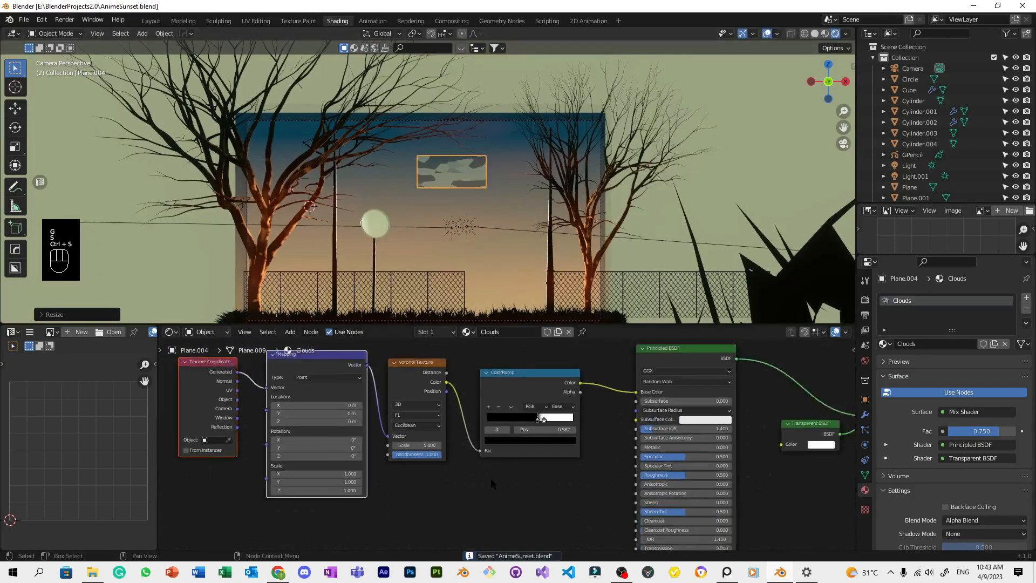
{"action": "key", "text": "shift+a"}
{"action": "left_click", "coordinate": [458, 430]}
{"action": "type", "text": "noi"}
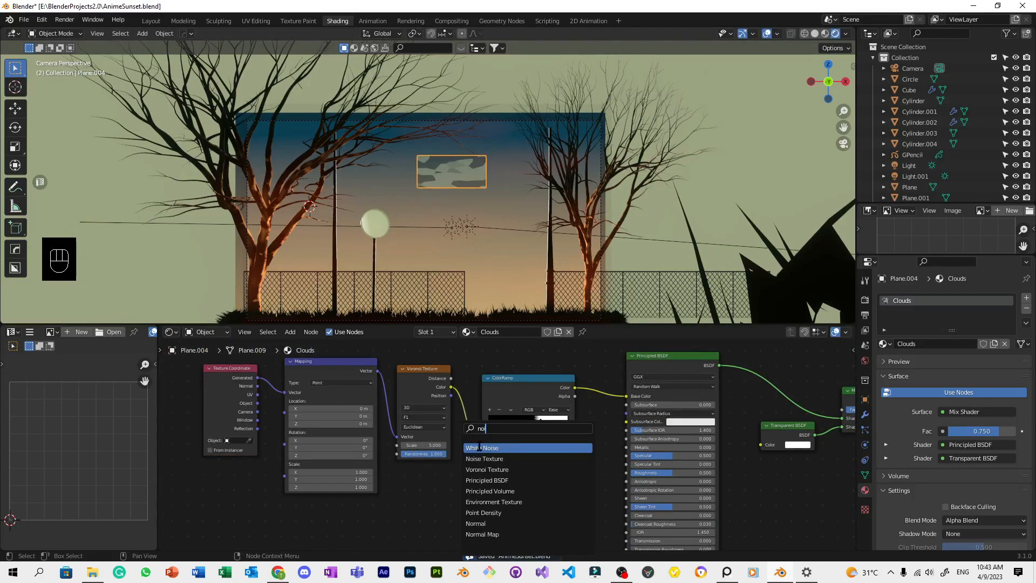
{"action": "key", "text": "Escape"}
Add a Noise Texture node and place it below the Voronoi Texture.
{"action": "key", "text": "shift+a"}
{"action": "left_click", "coordinate": [462, 432]}
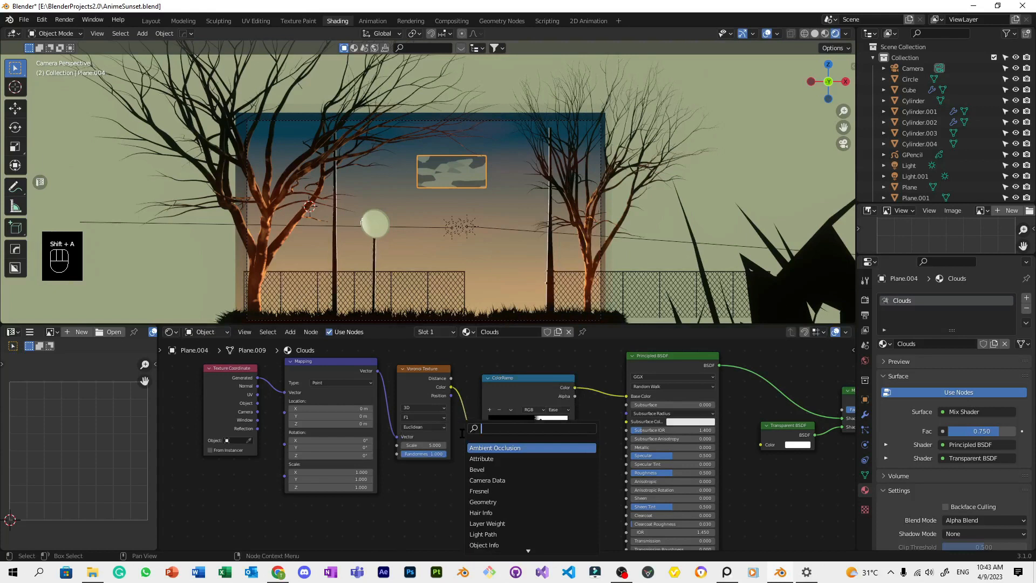
{"action": "type", "text": "bo"}
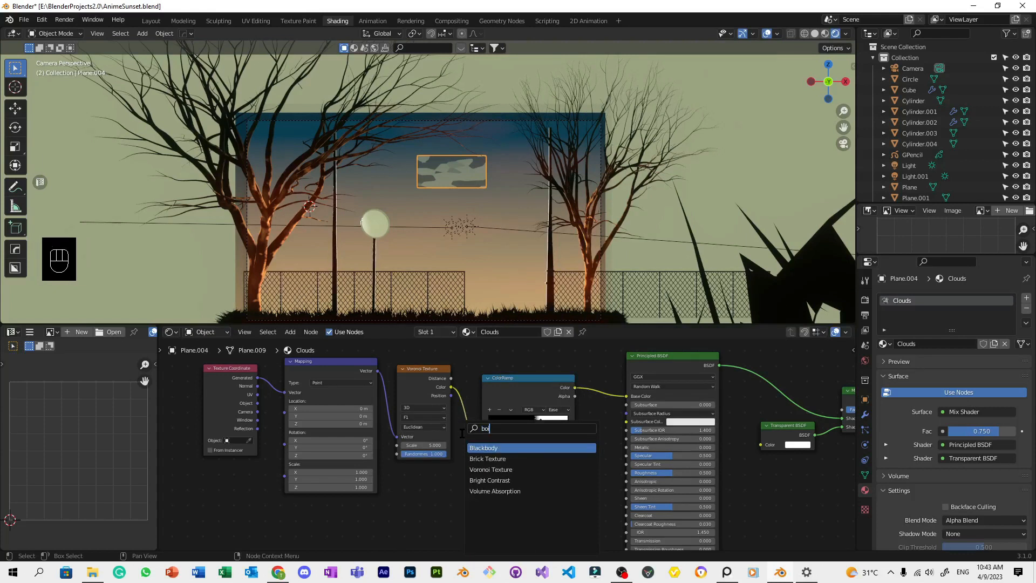
{"action": "key", "text": "BackSpace"}
{"action": "key", "text": "BackSpace"}
{"action": "type", "text": "noise"}
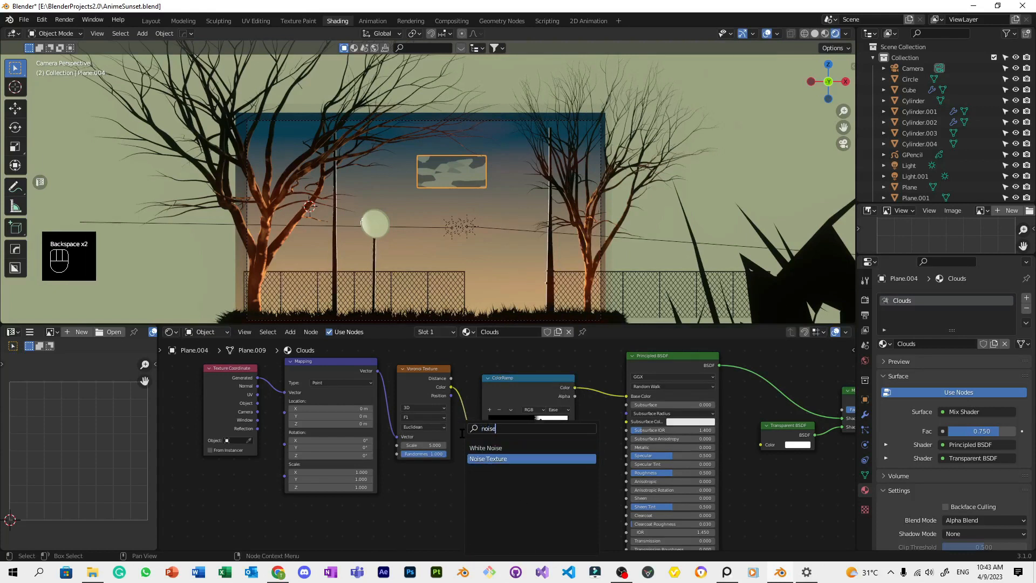
{"action": "key", "text": "Return"}
{"action": "left_click", "coordinate": [416, 482]}
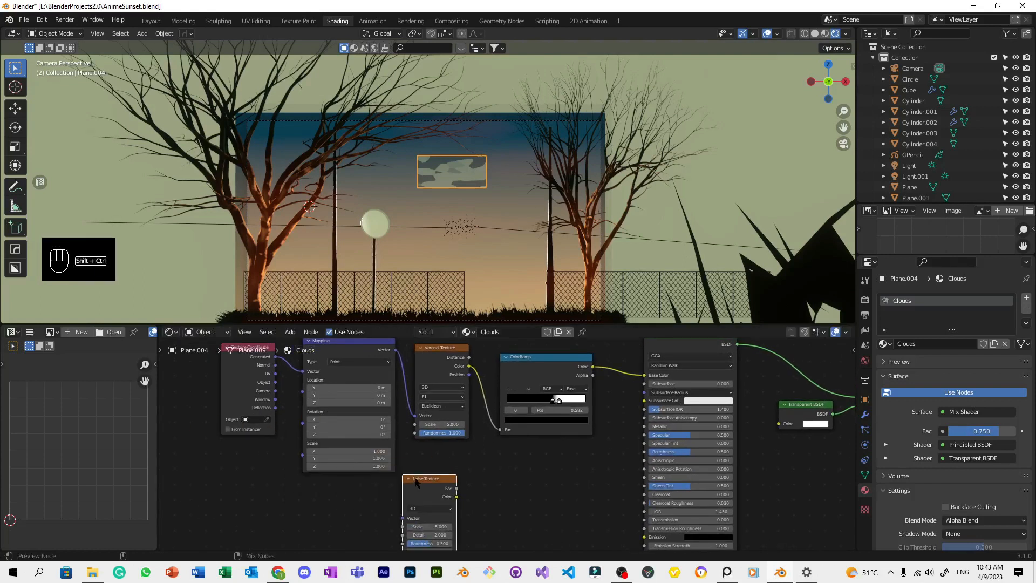
Mix the Voronoi and Noise Textures through a Mix node that feeds the ColorRamp's Fac, spacing the ColorRamp further away.
{"action": "right_click_drag", "start_coordinate": [415, 482], "coordinate": [440, 394], "text": "ctrl+shift"}
{"action": "scroll", "coordinate": [825, 474], "scroll_direction": "down", "scroll_amount": 5}
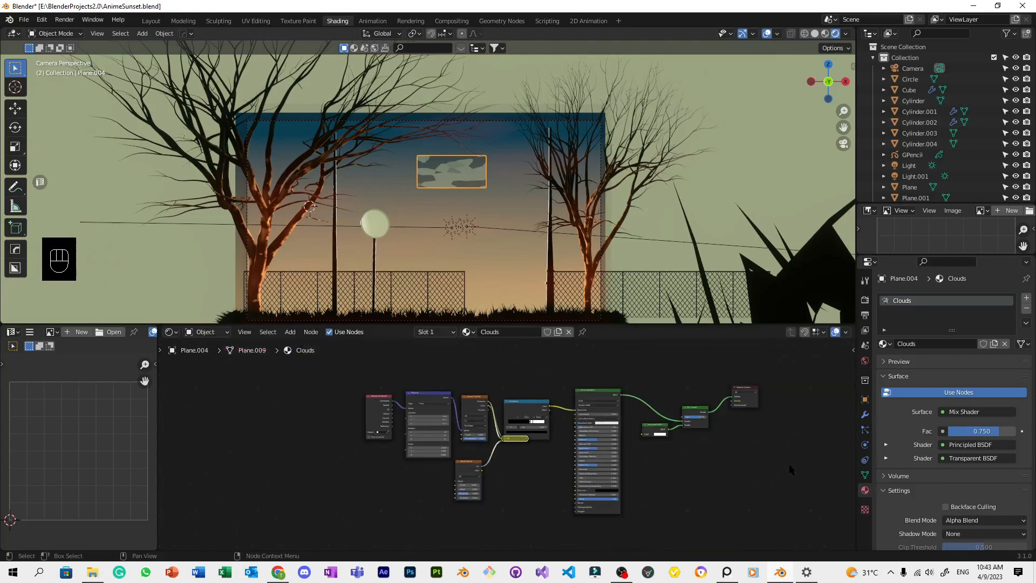
{"action": "scroll", "coordinate": [653, 408], "scroll_direction": "up", "scroll_amount": 5}
{"action": "left_click_drag", "start_coordinate": [549, 390], "coordinate": [629, 376]}
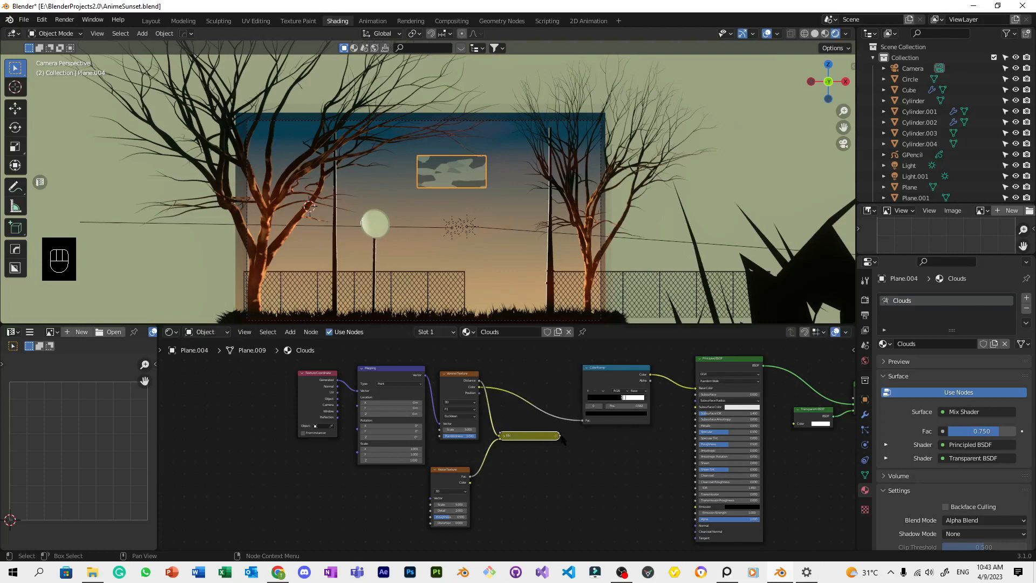
{"action": "scroll", "coordinate": [603, 455], "scroll_direction": "up", "scroll_amount": 3}
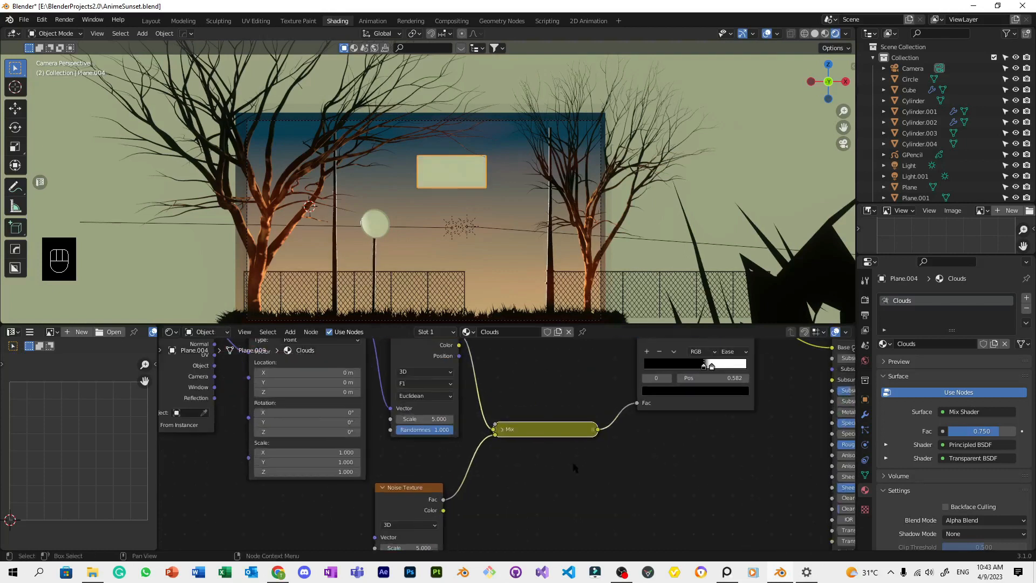
Expand the Mix node, set its blending mode to Add, and set its factor to 0.588.
{"action": "left_click", "coordinate": [503, 430]}
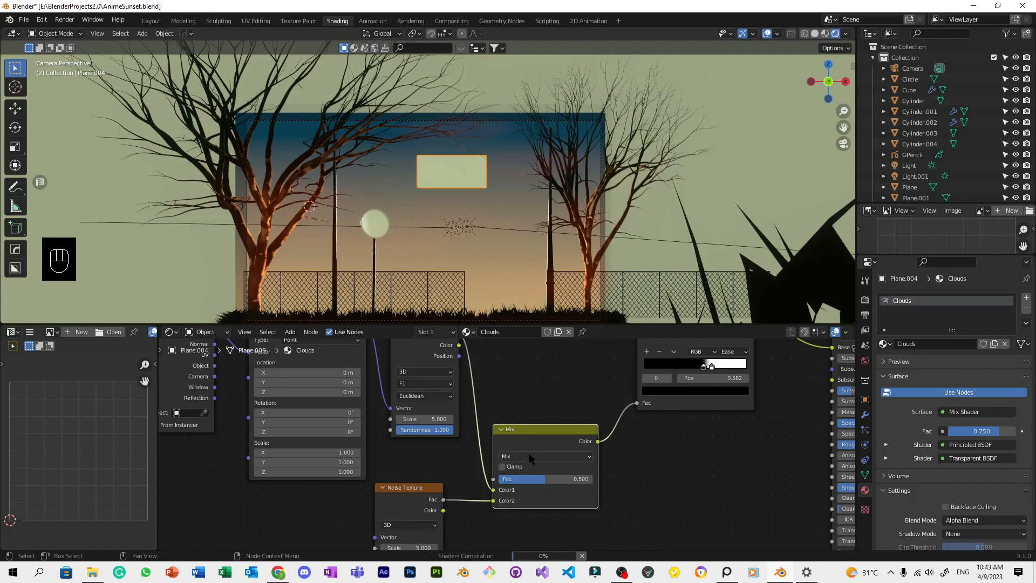
{"action": "left_click", "coordinate": [542, 456]}
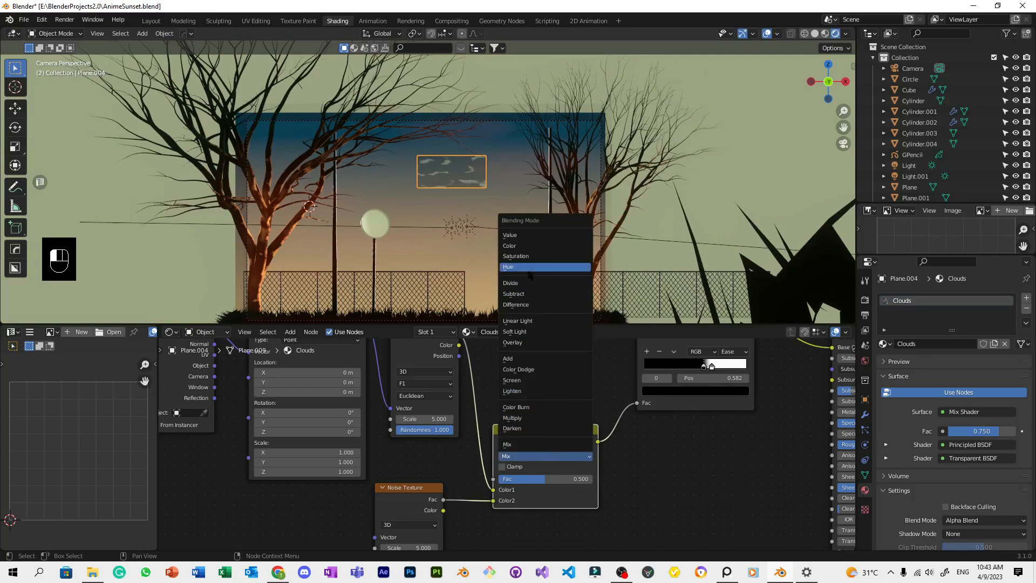
{"action": "left_click", "coordinate": [533, 359]}
{"action": "scroll", "coordinate": [532, 259], "scroll_direction": "up", "scroll_amount": 6}
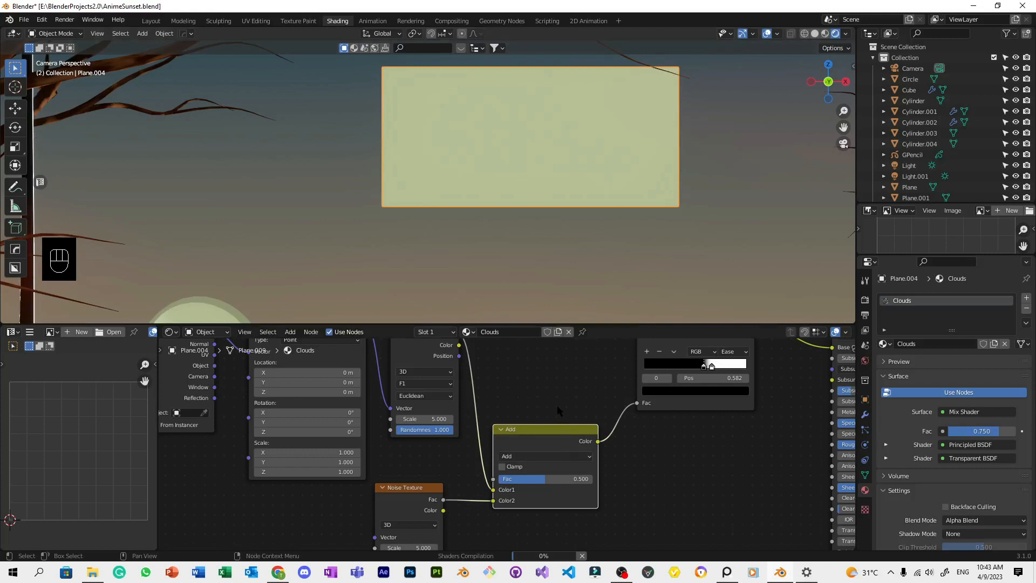
{"action": "left_click_drag", "start_coordinate": [545, 479], "coordinate": [508, 500]}
Set the Noise Texture's scale to 12.600 and the Voronoi Texture's scale to -0.500.
{"action": "middle_click_drag", "start_coordinate": [509, 500], "coordinate": [526, 420]}
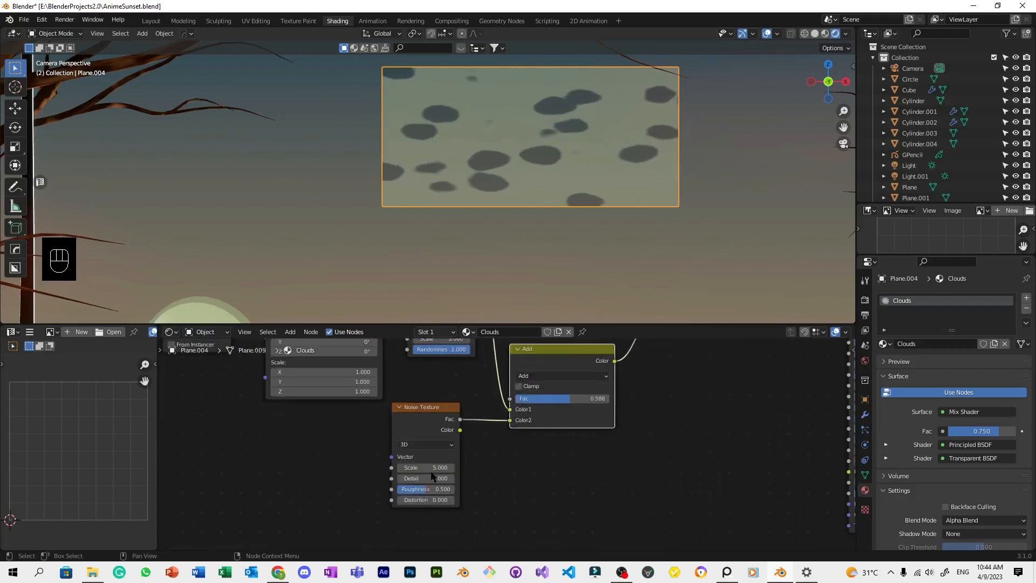
{"action": "left_click_drag", "start_coordinate": [429, 468], "coordinate": [483, 469]}
{"action": "middle_click_drag", "start_coordinate": [549, 426], "coordinate": [543, 491]}
{"action": "left_click_drag", "start_coordinate": [436, 404], "coordinate": [400, 404]}
{"action": "middle_click_drag", "start_coordinate": [563, 368], "coordinate": [535, 384]}
{"action": "scroll", "coordinate": [461, 395], "scroll_direction": "down", "scroll_amount": 7}
{"action": "scroll", "coordinate": [470, 469], "scroll_direction": "up", "scroll_amount": 1}
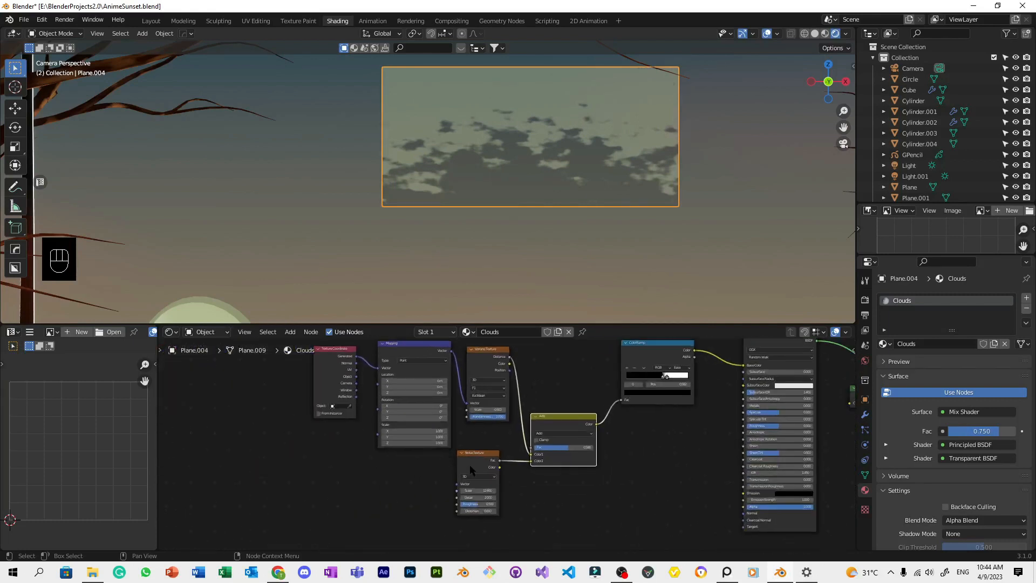
Add the mapping setup to the Noise Texture and move the ColorRamp's white stop to 0.768.
{"action": "key", "text": "ctrl+t"}
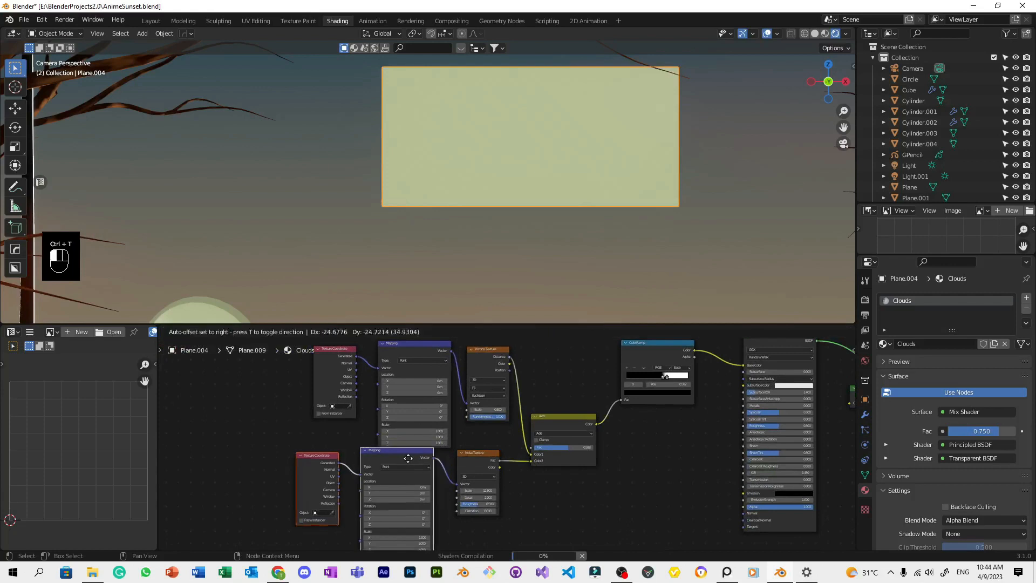
{"action": "scroll", "coordinate": [617, 439], "scroll_direction": "up", "scroll_amount": 1}
{"action": "middle_click_drag", "start_coordinate": [685, 449], "coordinate": [561, 510]}
{"action": "scroll", "coordinate": [562, 502], "scroll_direction": "up", "scroll_amount": 1}
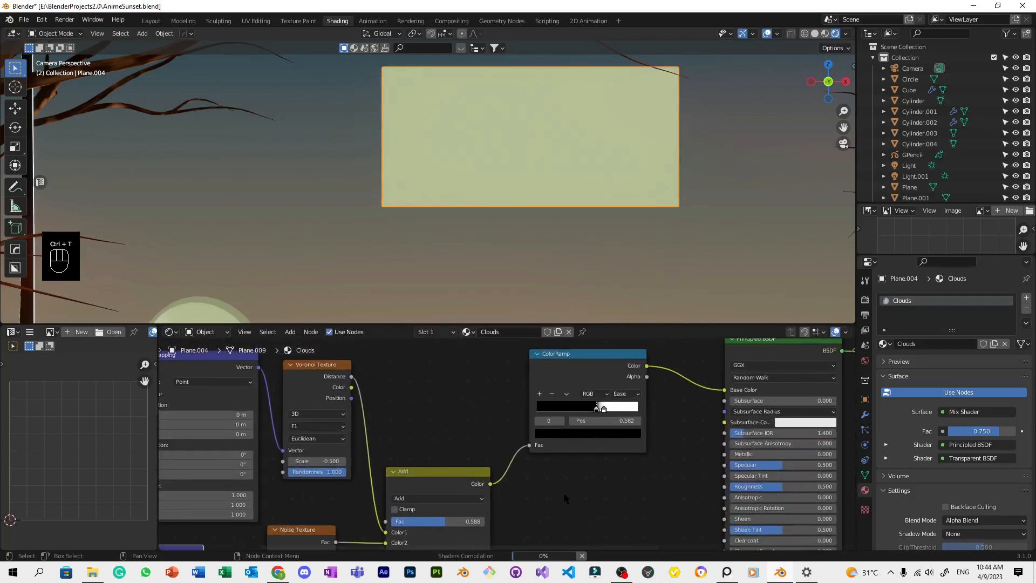
{"action": "left_click_drag", "start_coordinate": [604, 410], "coordinate": [621, 412]}
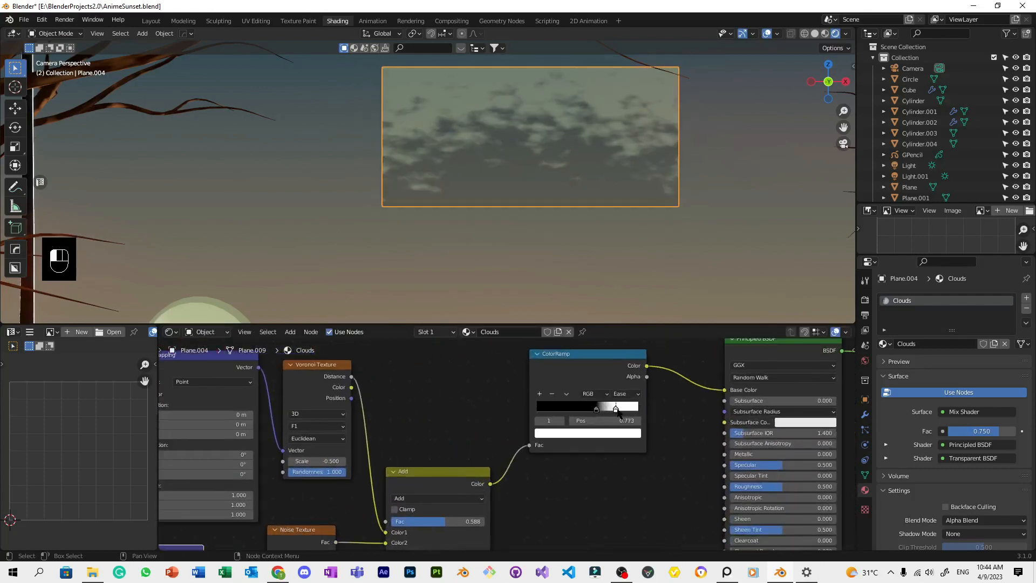
Add a Gradient Texture node and place it below the Noise Texture and Add node.
{"action": "scroll", "coordinate": [573, 231], "scroll_direction": "down", "scroll_amount": 5}
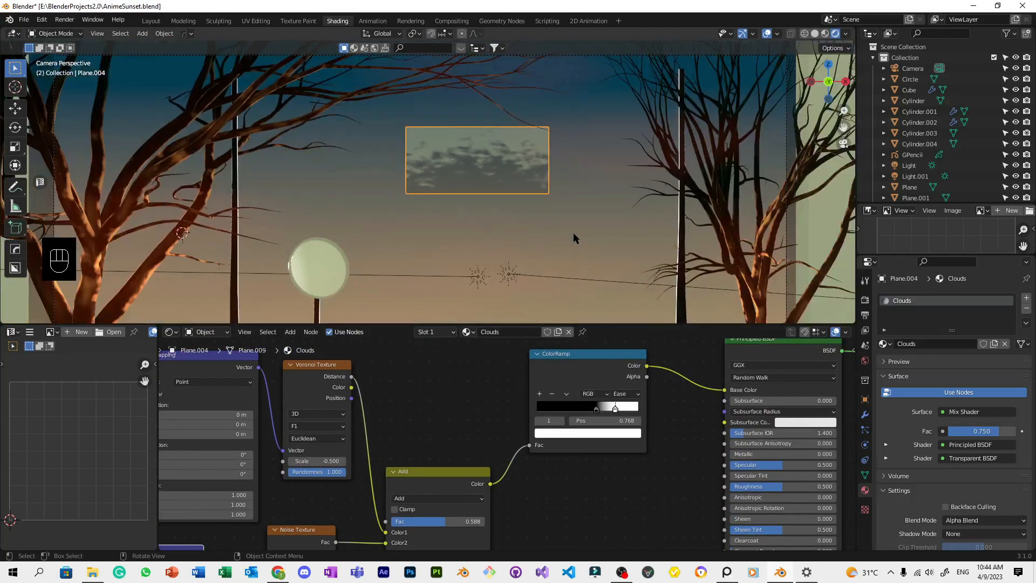
{"action": "scroll", "coordinate": [455, 431], "scroll_direction": "down", "scroll_amount": 4}
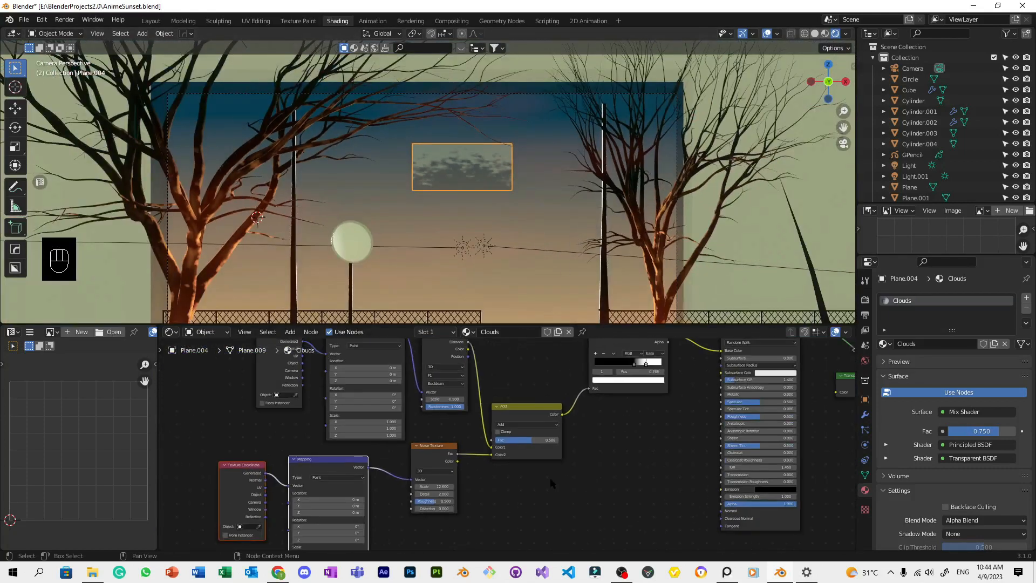
{"action": "key", "text": "shift+a"}
{"action": "left_click", "coordinate": [521, 435]}
{"action": "type", "text": "grad"}
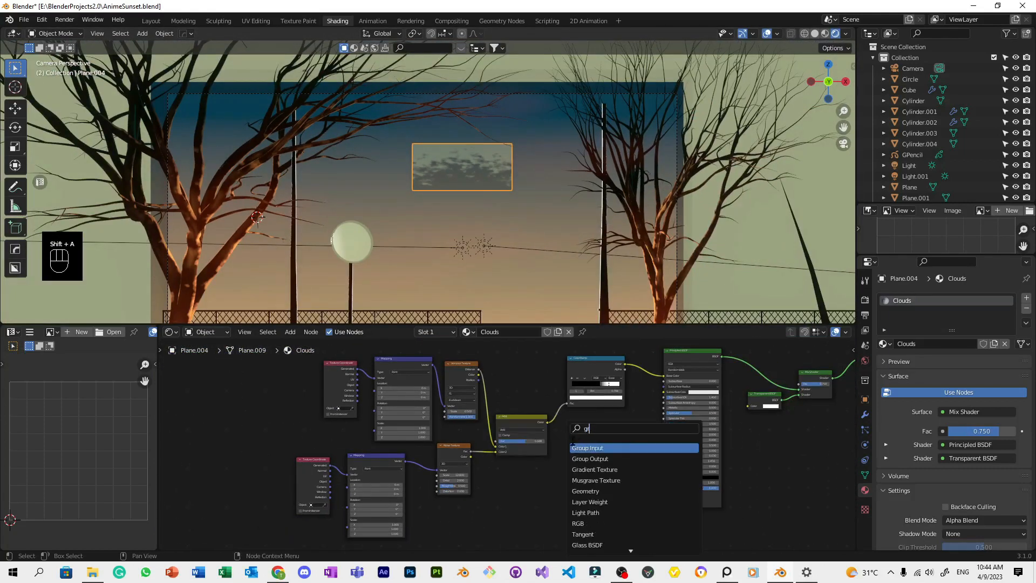
{"action": "key", "text": "Return"}
{"action": "left_click", "coordinate": [524, 527]}
{"action": "scroll", "coordinate": [518, 502], "scroll_direction": "up", "scroll_amount": 4}
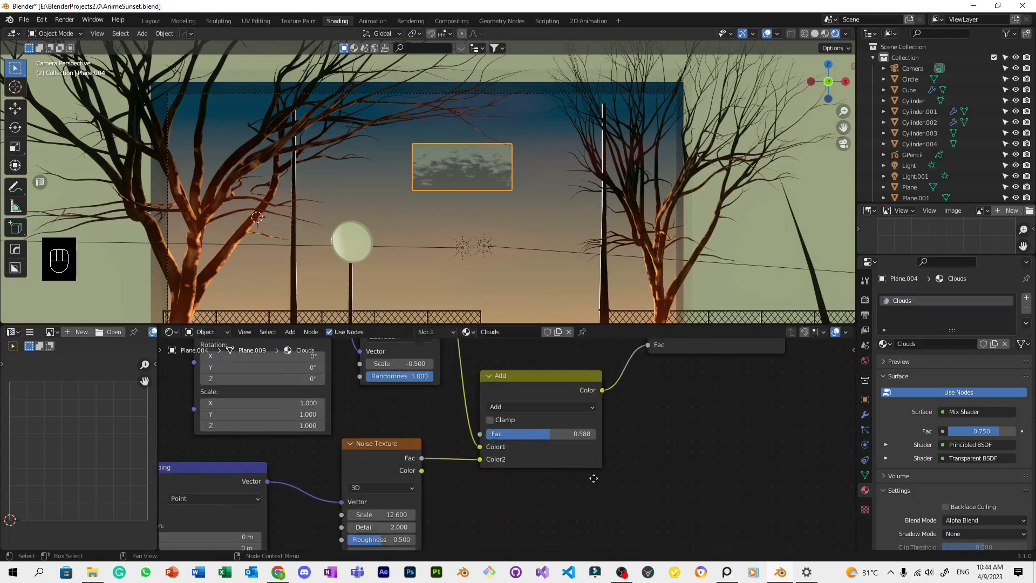
Shift the ColorRamp, shader and output nodes away from the Add node to make room for another node.
{"action": "scroll", "coordinate": [473, 212], "scroll_direction": "up", "scroll_amount": 5}
{"action": "scroll", "coordinate": [550, 389], "scroll_direction": "down", "scroll_amount": 4}
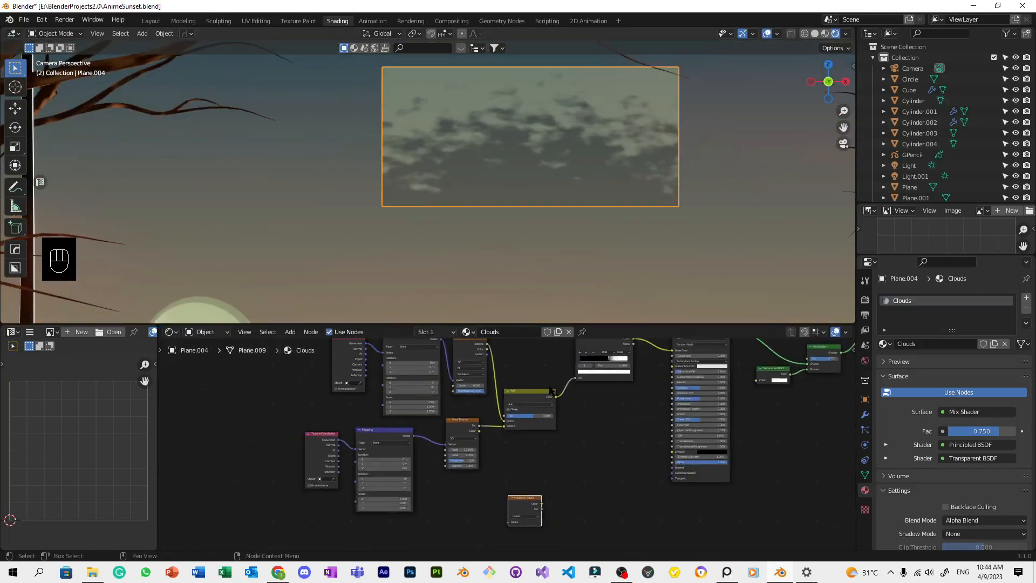
{"action": "middle_click_drag", "start_coordinate": [600, 417], "coordinate": [491, 442]}
{"action": "left_click_drag", "start_coordinate": [785, 441], "coordinate": [502, 346]}
{"action": "left_click_drag", "start_coordinate": [493, 359], "coordinate": [532, 371]}
Set the Gradient Texture to Spherical and mix it with the Add node's output through a new Mix node.
{"action": "scroll", "coordinate": [507, 451], "scroll_direction": "up", "scroll_amount": 2}
{"action": "left_click", "coordinate": [427, 511]}
{"action": "left_click", "coordinate": [419, 520]}
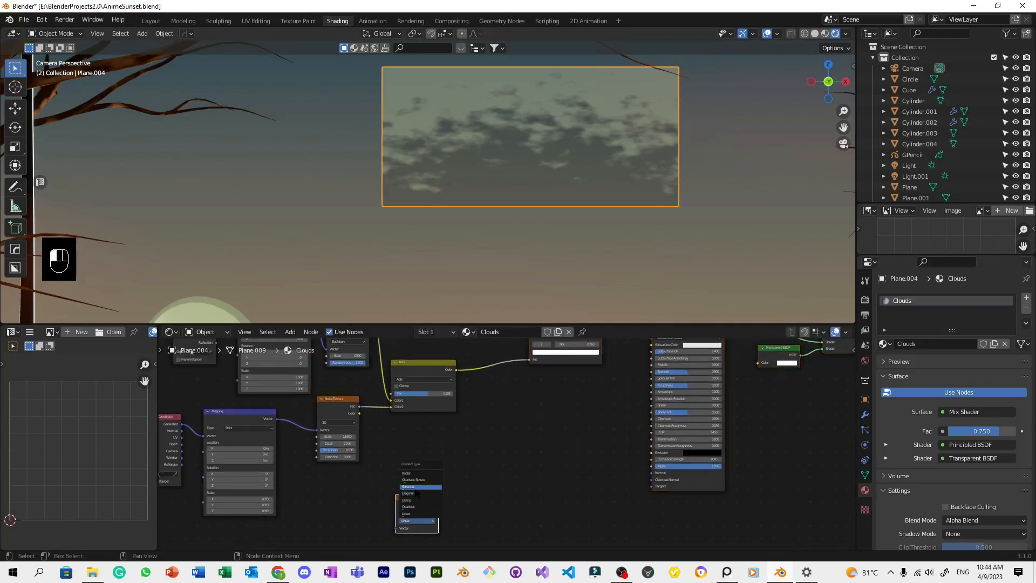
{"action": "left_click", "coordinate": [420, 494]}
{"action": "right_click_drag", "start_coordinate": [420, 494], "coordinate": [427, 403], "text": "ctrl+shift"}
{"action": "scroll", "coordinate": [533, 399], "scroll_direction": "down", "scroll_amount": 5}
{"action": "scroll", "coordinate": [494, 423], "scroll_direction": "up", "scroll_amount": 7}
{"action": "scroll", "coordinate": [475, 446], "scroll_direction": "up", "scroll_amount": 1}
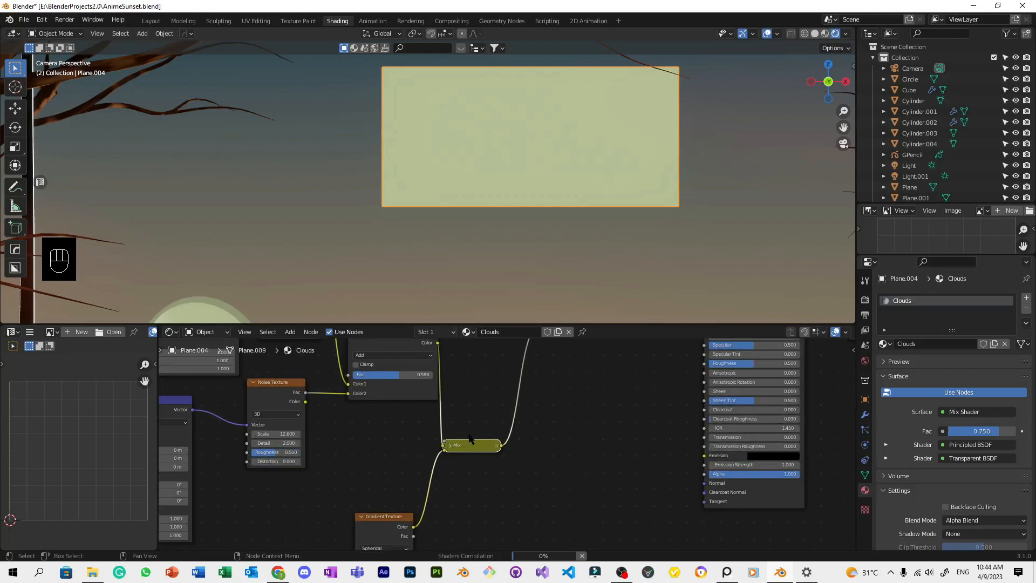
Expand the new Mix node, place it beside the first Add node, and set its blending mode to Add.
{"action": "left_click", "coordinate": [450, 446]}
{"action": "left_click_drag", "start_coordinate": [475, 444], "coordinate": [494, 397]}
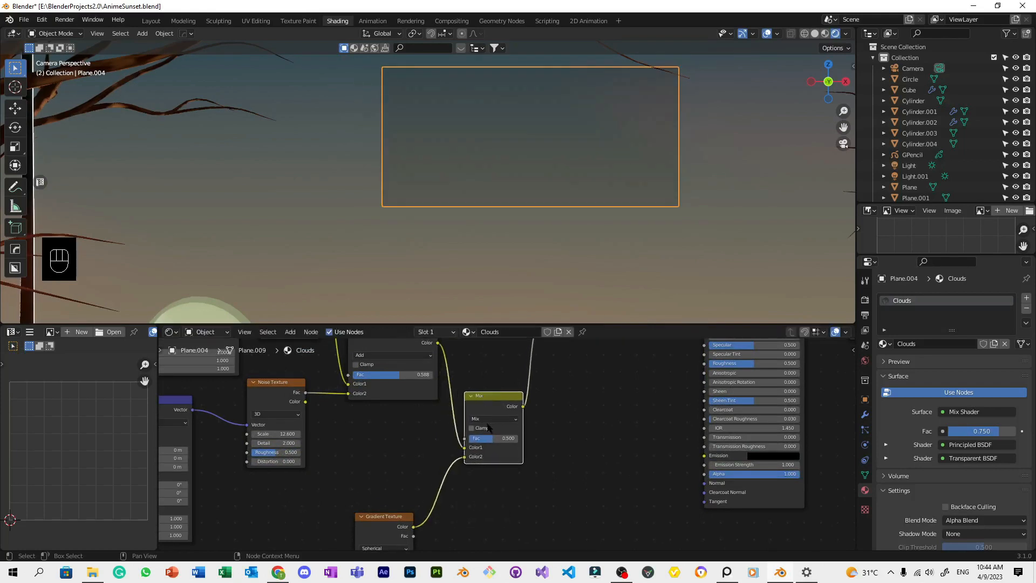
{"action": "left_click", "coordinate": [488, 420]}
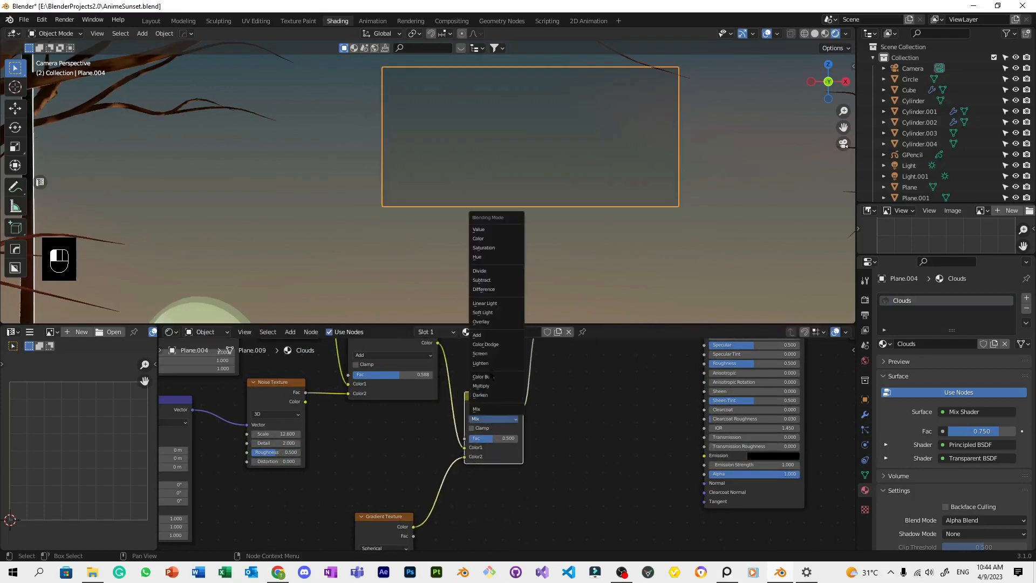
{"action": "left_click", "coordinate": [501, 336]}
Add the mapping setup to the Gradient Texture and preview the gradient alone on the cloud plane.
{"action": "scroll", "coordinate": [400, 504], "scroll_direction": "down", "scroll_amount": 2}
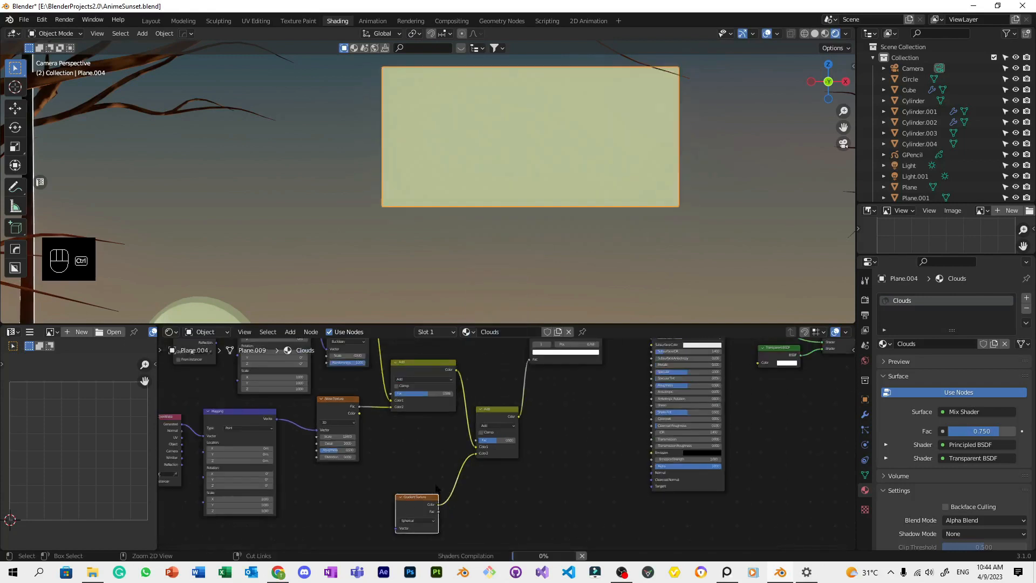
{"action": "key", "text": "ctrl+t"}
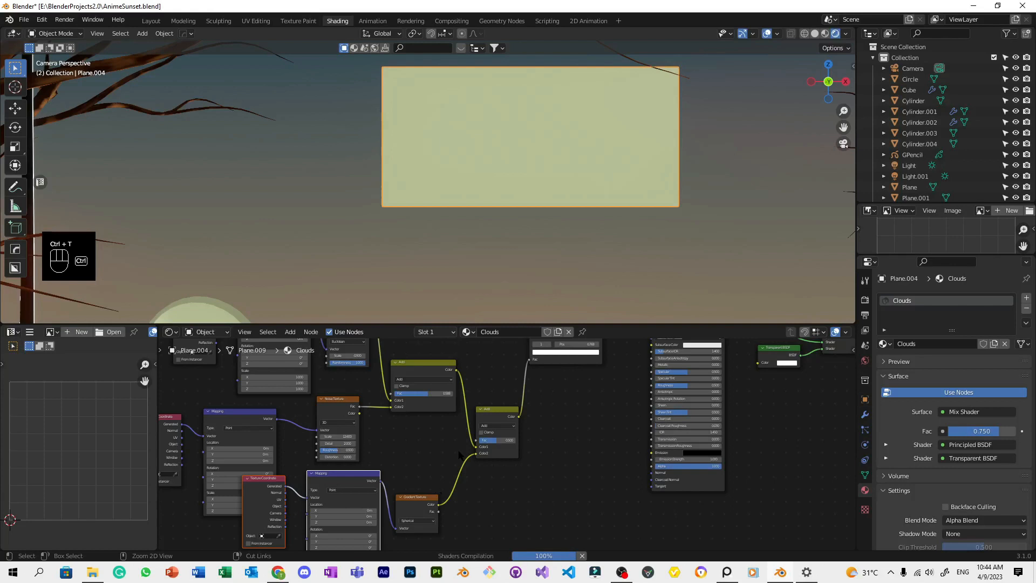
{"action": "middle_click_drag", "start_coordinate": [459, 476], "coordinate": [522, 418]}
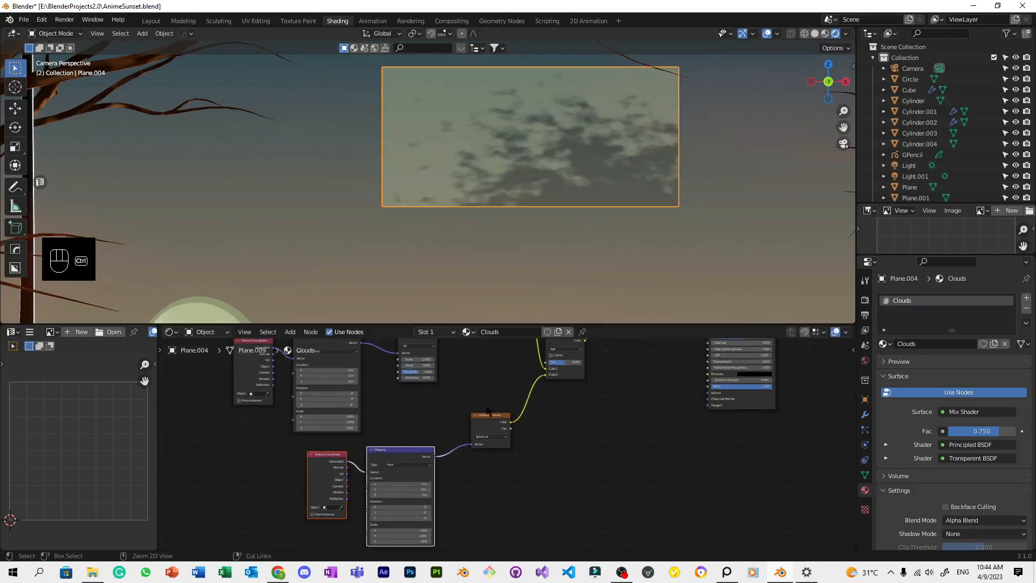
{"action": "left_click", "coordinate": [498, 427], "text": "ctrl+shift"}
{"action": "scroll", "coordinate": [509, 446], "scroll_direction": "up", "scroll_amount": 5}
{"action": "middle_click_drag", "start_coordinate": [527, 461], "coordinate": [559, 413]}
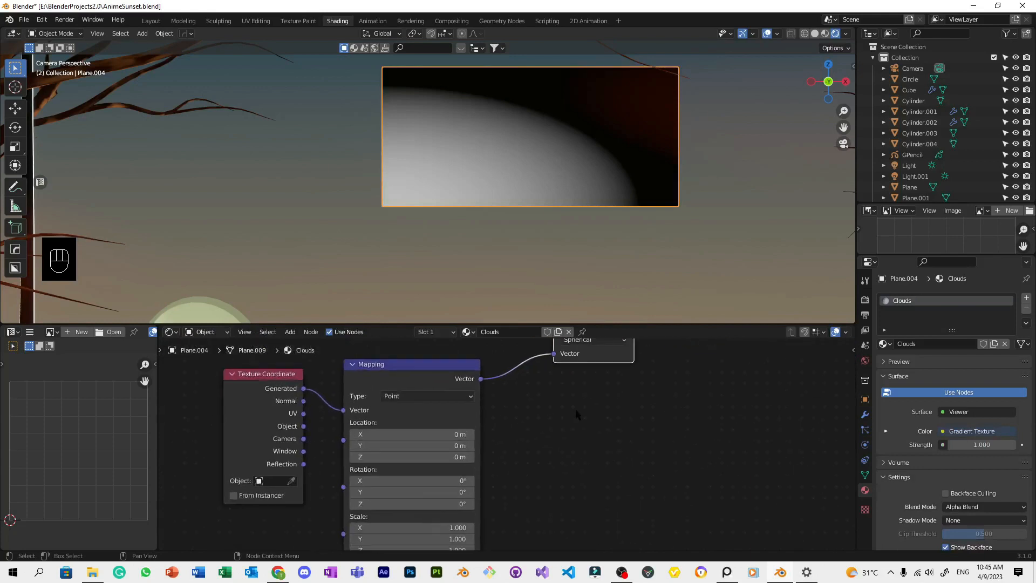
End the gradient preview by routing the Principled BSDF and finally the Mix Shader back to the Material Output.
{"action": "scroll", "coordinate": [516, 444], "scroll_direction": "down", "scroll_amount": 5}
{"action": "scroll", "coordinate": [516, 443], "scroll_direction": "up", "scroll_amount": 2}
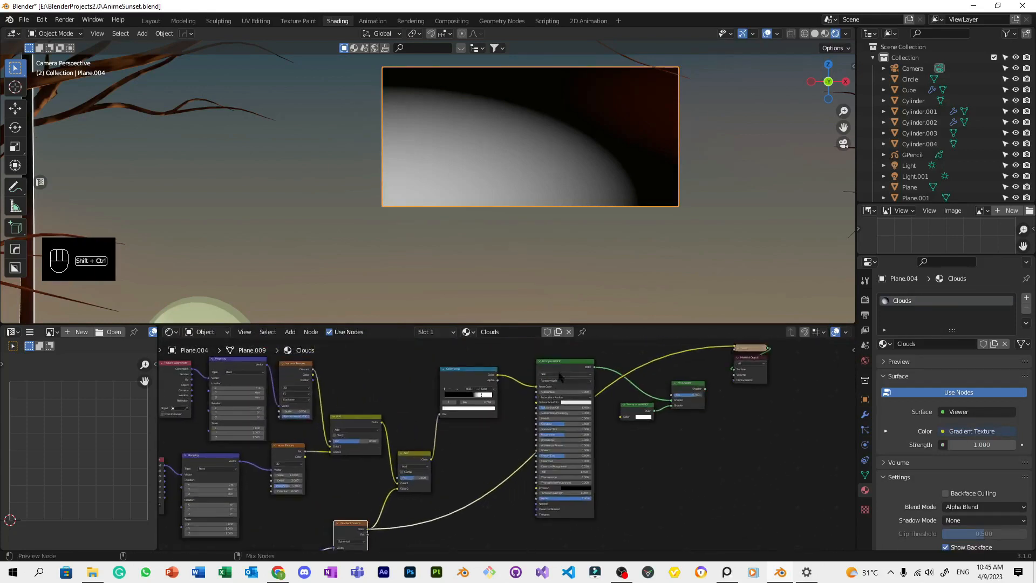
{"action": "left_click", "coordinate": [561, 372], "text": "ctrl+shift"}
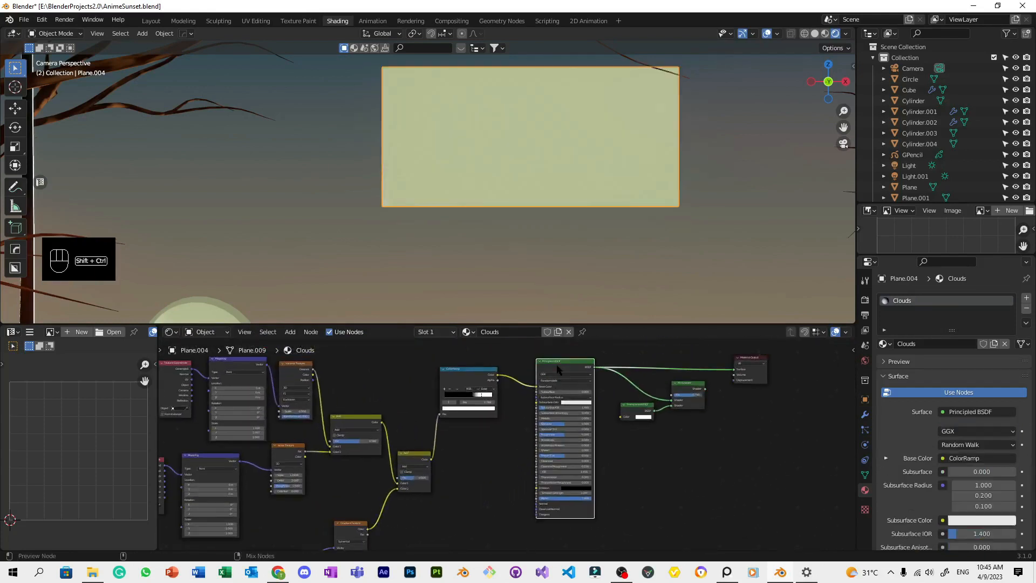
{"action": "left_click", "coordinate": [689, 387], "text": "ctrl+shift"}
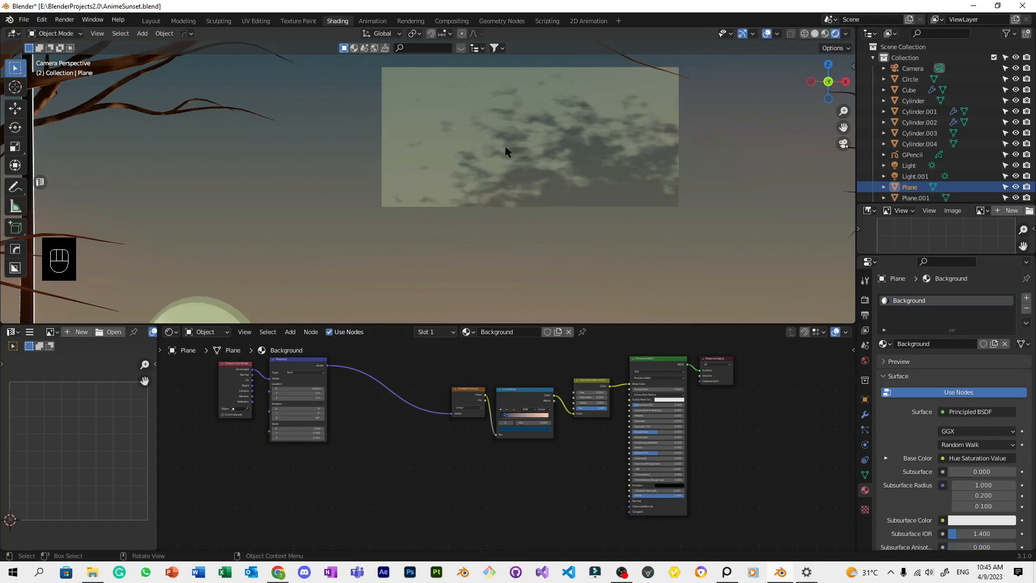
Select the cloud plane, preview its Gradient Texture alone, and route the Mix Shader back to the Material Output.
{"action": "left_click", "coordinate": [631, 215]}
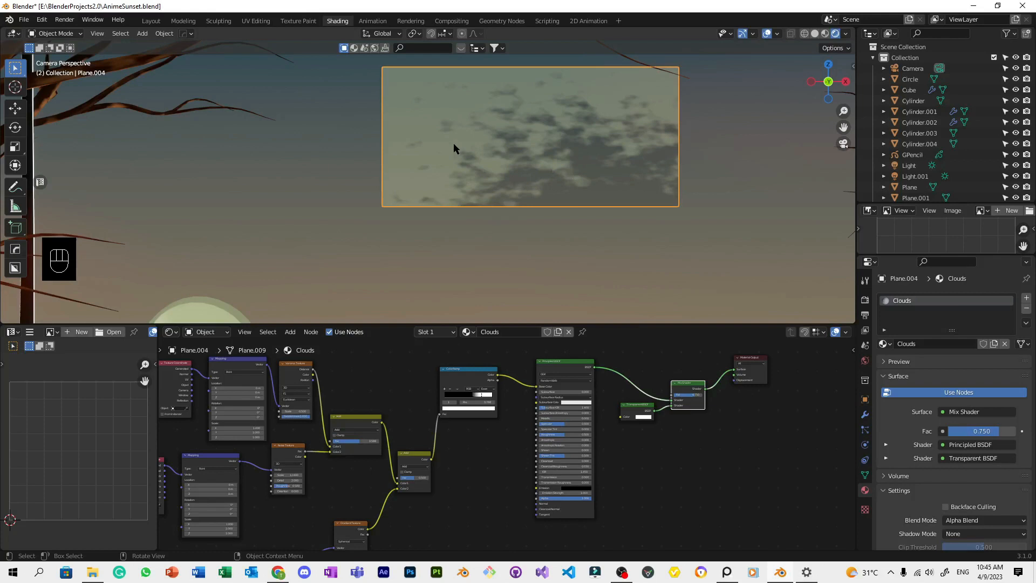
{"action": "middle_click_drag", "start_coordinate": [481, 456], "coordinate": [528, 384]}
{"action": "scroll", "coordinate": [479, 410], "scroll_direction": "up", "scroll_amount": 3}
{"action": "left_click", "coordinate": [391, 465]}
{"action": "left_click", "coordinate": [390, 465], "text": "ctrl+shift"}
{"action": "scroll", "coordinate": [508, 407], "scroll_direction": "down", "scroll_amount": 7}
{"action": "middle_click_drag", "start_coordinate": [612, 389], "coordinate": [542, 435]}
{"action": "scroll", "coordinate": [608, 389], "scroll_direction": "up", "scroll_amount": 2}
{"action": "left_click", "coordinate": [605, 391], "text": "ctrl+shift"}
Try an X location of 0.31 m and a different scale on the gradient's Mapping node, and undo the scale change.
{"action": "scroll", "coordinate": [450, 449], "scroll_direction": "up", "scroll_amount": 4}
{"action": "middle_click_drag", "start_coordinate": [380, 502], "coordinate": [610, 368]}
{"action": "scroll", "coordinate": [610, 367], "scroll_direction": "up", "scroll_amount": 6}
{"action": "left_click_drag", "start_coordinate": [382, 443], "coordinate": [405, 443], "text": "shift"}
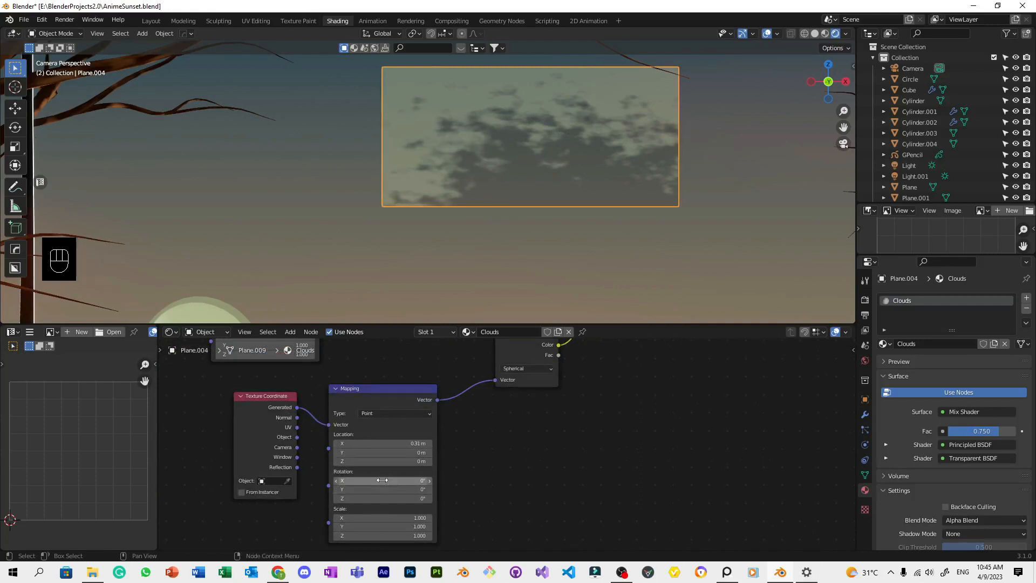
{"action": "left_click_drag", "start_coordinate": [384, 526], "coordinate": [332, 526], "text": "shift"}
{"action": "key", "text": "ctrl+z"}
{"action": "scroll", "coordinate": [563, 459], "scroll_direction": "down", "scroll_amount": 3}
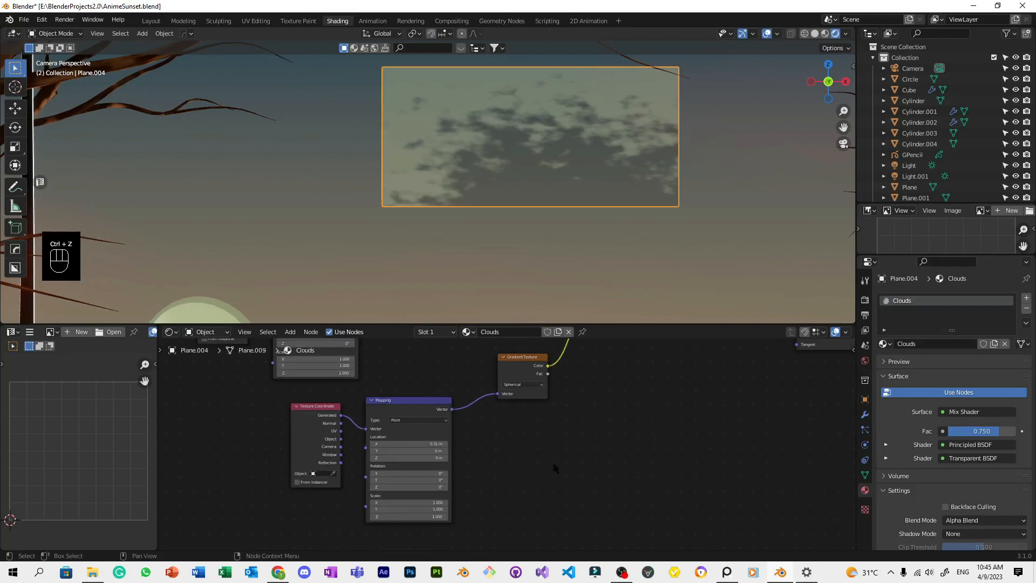
Shift the X location of the gradient's Mapping node to a negative value to centre the gradient across the cloud plane.
{"action": "left_click_drag", "start_coordinate": [412, 444], "coordinate": [356, 444], "text": "shift"}
{"action": "scroll", "coordinate": [648, 400], "scroll_direction": "down", "scroll_amount": 2}
{"action": "scroll", "coordinate": [647, 400], "scroll_direction": "down", "scroll_amount": 3}
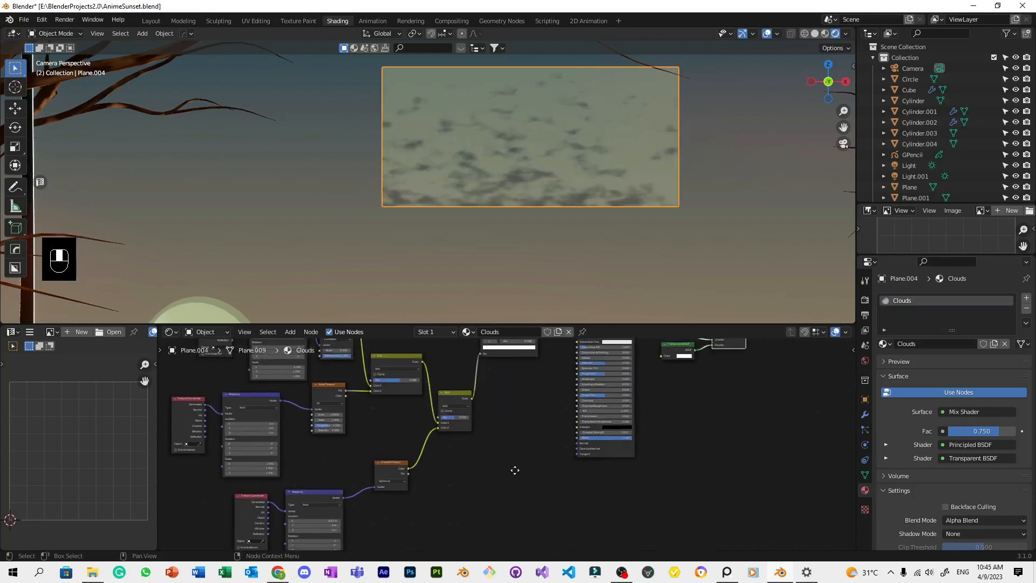
Preview the recentred gradient on the plane and restore the Mix Shader as the material output.
{"action": "left_click", "coordinate": [377, 475], "text": "ctrl+shift"}
{"action": "left_click", "coordinate": [378, 476], "text": "ctrl+shift"}
{"action": "middle_click_drag", "start_coordinate": [464, 473], "coordinate": [530, 421]}
{"action": "scroll", "coordinate": [530, 421], "scroll_direction": "down", "scroll_amount": 4}
{"action": "middle_click_drag", "start_coordinate": [601, 392], "coordinate": [663, 335]}
{"action": "left_click", "coordinate": [619, 417], "text": "ctrl+shift"}
Change the blending mode of the Mix node that combines the gradient to Multiply with a factor of 1.000, and save the file.
{"action": "scroll", "coordinate": [658, 346], "scroll_direction": "up", "scroll_amount": 7}
{"action": "middle_click_drag", "start_coordinate": [629, 375], "coordinate": [500, 520]}
{"action": "scroll", "coordinate": [523, 445], "scroll_direction": "up", "scroll_amount": 2}
{"action": "left_click_drag", "start_coordinate": [551, 412], "coordinate": [526, 413]}
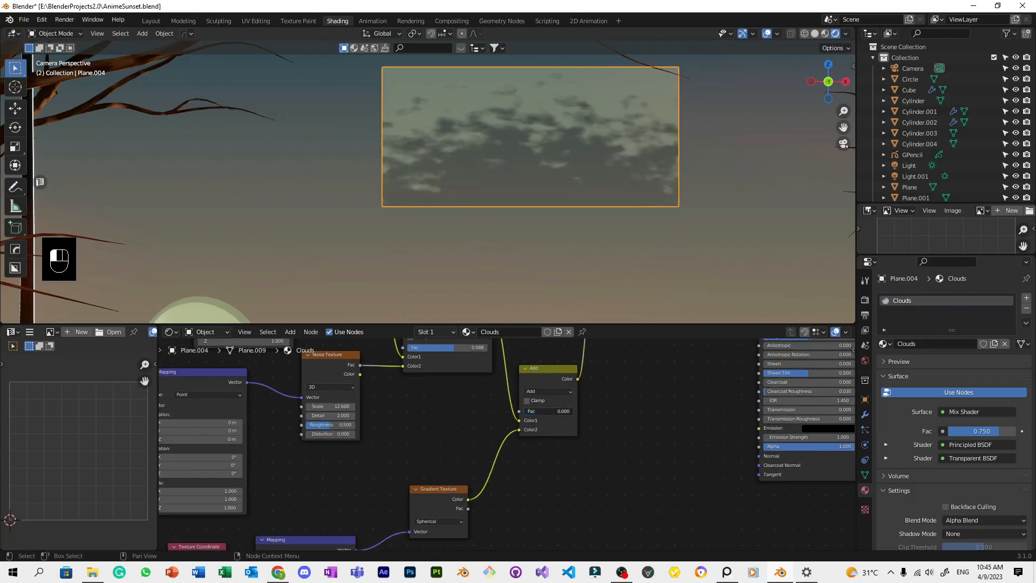
{"action": "left_click", "coordinate": [539, 392]}
{"action": "left_click", "coordinate": [547, 369]}
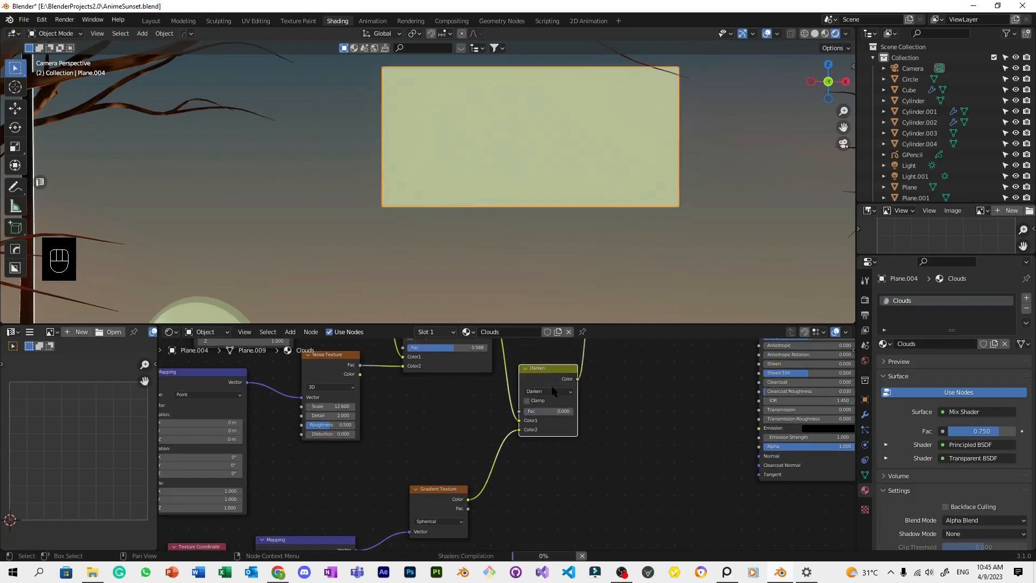
{"action": "left_click", "coordinate": [552, 389]}
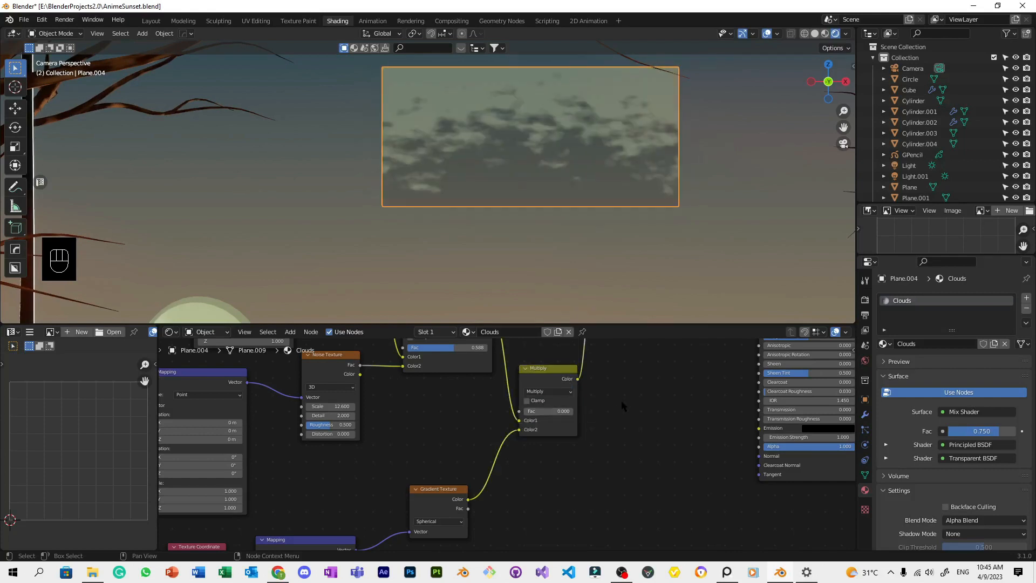
{"action": "mouse_move", "coordinate": [548, 412]}
{"action": "left_mouse_down"}
{"action": "mouse_move", "coordinate": [572, 412]}
{"action": "mouse_move", "coordinate": [546, 411]}
{"action": "left_mouse_up"}
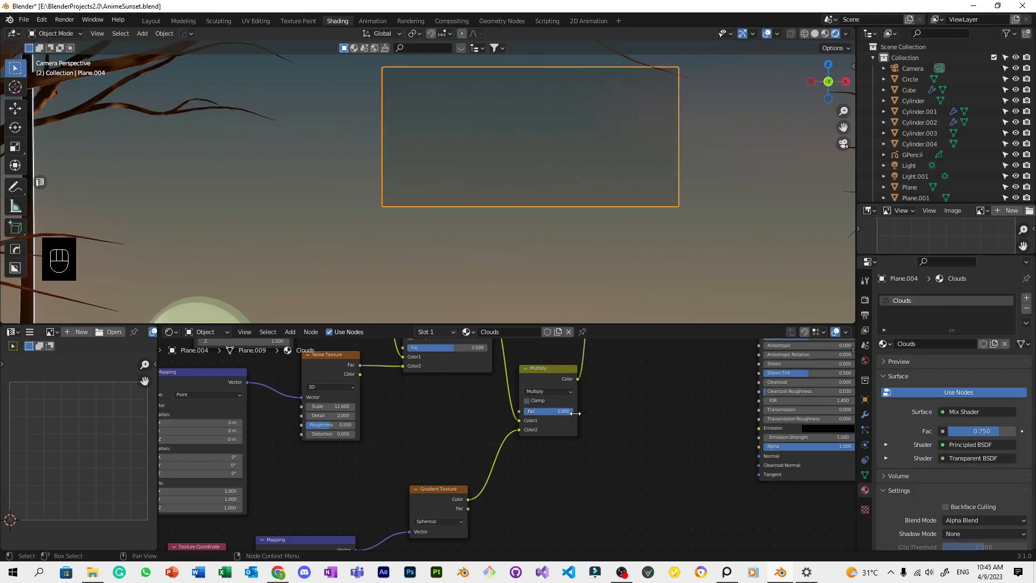
{"action": "key", "text": "ctrl+s"}
Check the spherical gradient by itself on the plane and reconnect the Mix Shader to the output.
{"action": "left_click", "coordinate": [456, 488], "text": "ctrl+shift"}
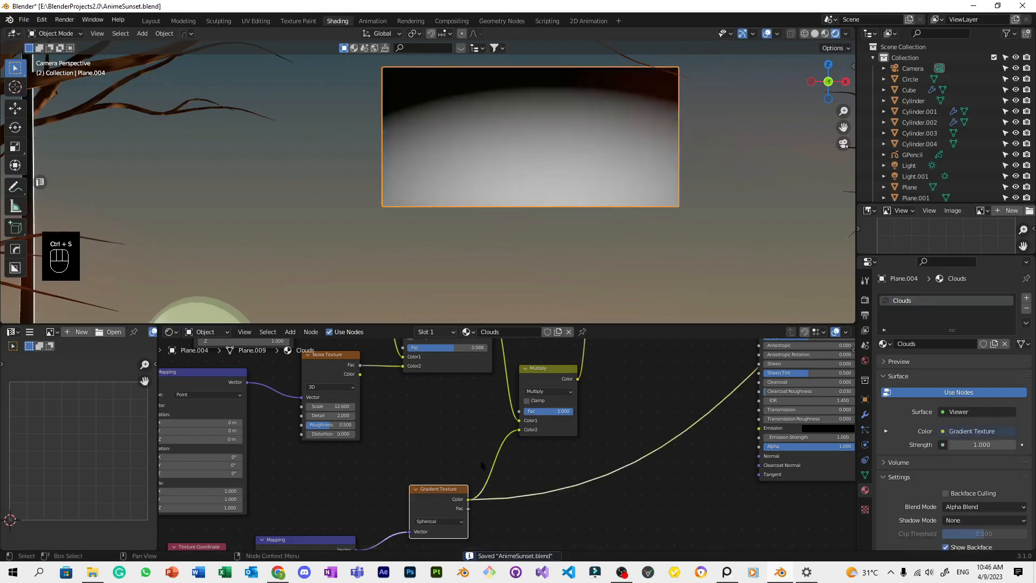
{"action": "scroll", "coordinate": [482, 466], "scroll_direction": "down", "scroll_amount": 6}
{"action": "scroll", "coordinate": [659, 384], "scroll_direction": "up", "scroll_amount": 1}
{"action": "left_click", "coordinate": [659, 384], "text": "ctrl+shift"}
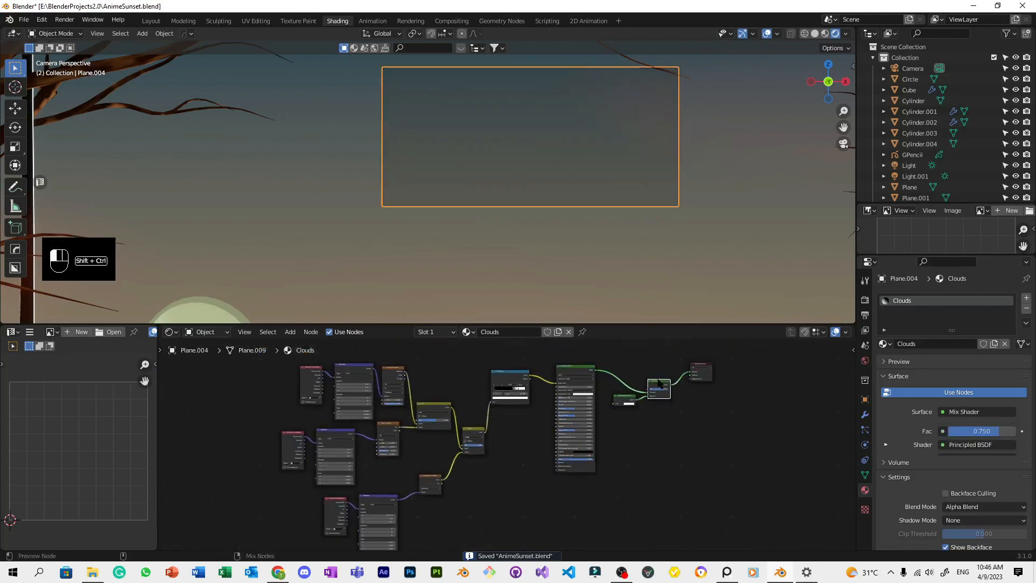
Insert an Invert node between the Gradient Texture and the Multiply node.
{"action": "scroll", "coordinate": [659, 384], "scroll_direction": "up", "scroll_amount": 2}
{"action": "key", "text": "shift+a"}
{"action": "type", "text": "i"}
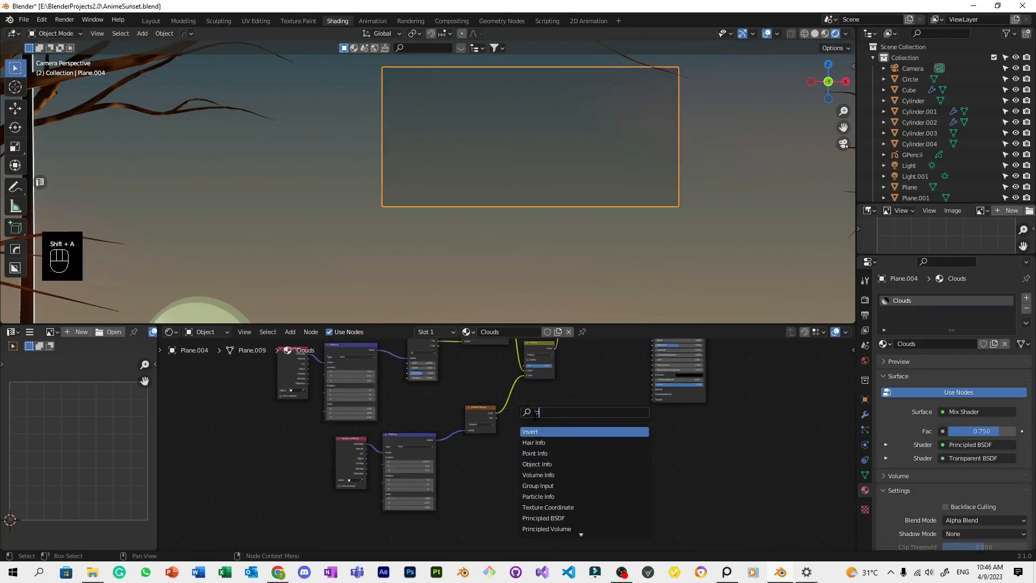
{"action": "type", "text": "n"}
{"action": "key", "text": "Return"}
{"action": "left_click", "coordinate": [525, 398]}
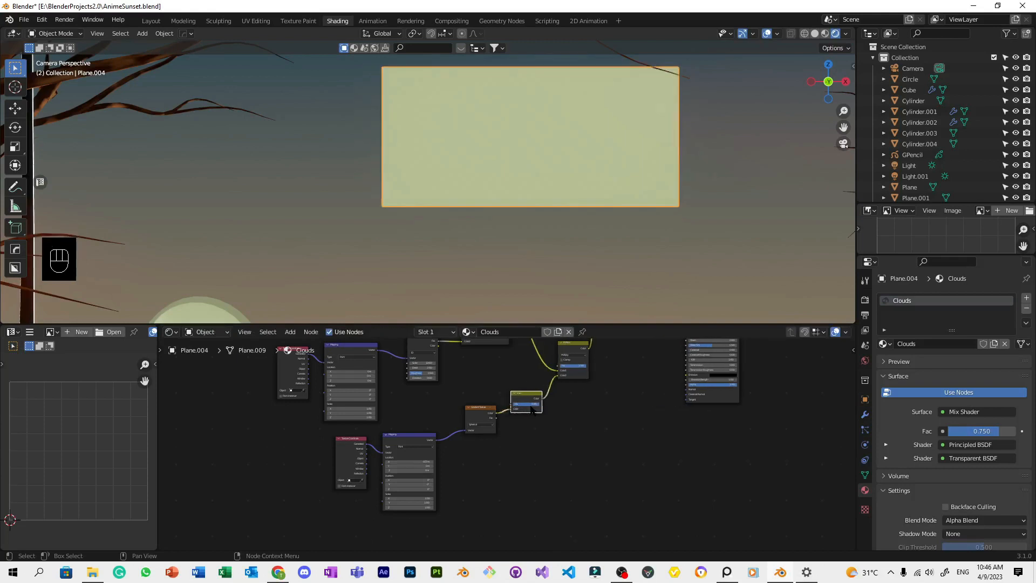
{"action": "scroll", "coordinate": [614, 387], "scroll_direction": "up", "scroll_amount": 9}
{"action": "scroll", "coordinate": [606, 379], "scroll_direction": "down", "scroll_amount": 8}
{"action": "middle_click_drag", "start_coordinate": [605, 378], "coordinate": [517, 469]}
{"action": "scroll", "coordinate": [517, 469], "scroll_direction": "up", "scroll_amount": 3}
{"action": "scroll", "coordinate": [517, 465], "scroll_direction": "up", "scroll_amount": 1}
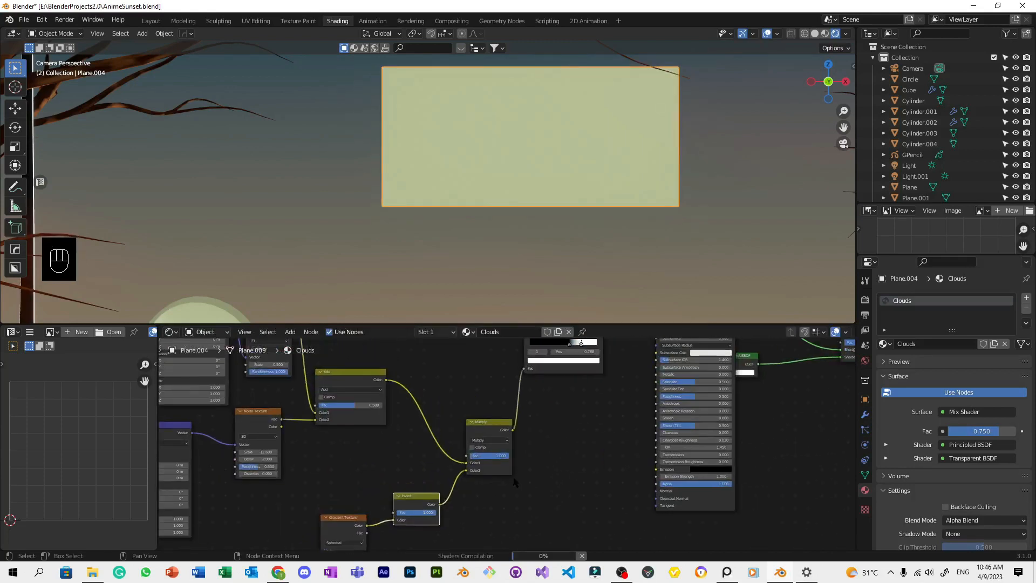
{"action": "scroll", "coordinate": [577, 428], "scroll_direction": "down", "scroll_amount": 3}
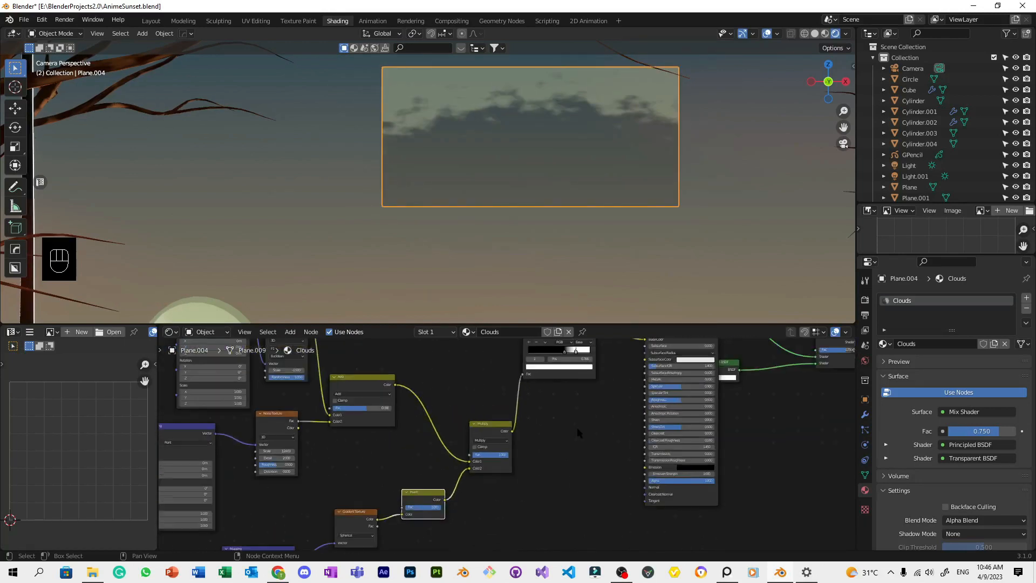
{"action": "scroll", "coordinate": [434, 477], "scroll_direction": "up", "scroll_amount": 1}
{"action": "mouse_move", "coordinate": [441, 505]}
{"action": "left_mouse_down"}
{"action": "mouse_move", "coordinate": [421, 504]}
{"action": "mouse_move", "coordinate": [446, 505]}
{"action": "left_mouse_up"}
Flip the ColorRamp and set its white stop to position 0.350 and its black stop to 0.486.
{"action": "scroll", "coordinate": [475, 507], "scroll_direction": "up", "scroll_amount": 6}
{"action": "middle_click_drag", "start_coordinate": [525, 464], "coordinate": [405, 546]}
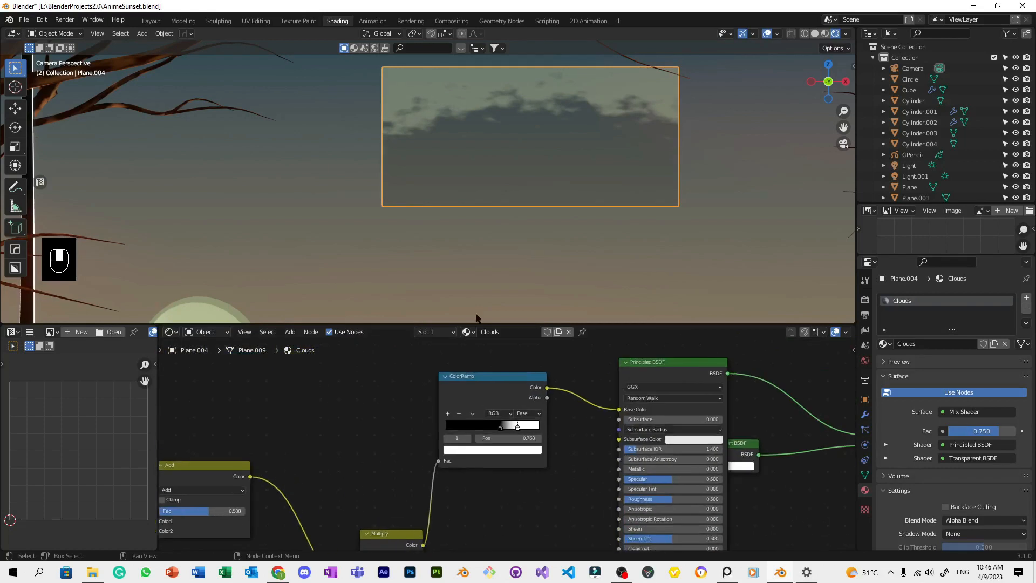
{"action": "scroll", "coordinate": [476, 319], "scroll_direction": "up", "scroll_amount": 1}
{"action": "left_click", "coordinate": [472, 414]}
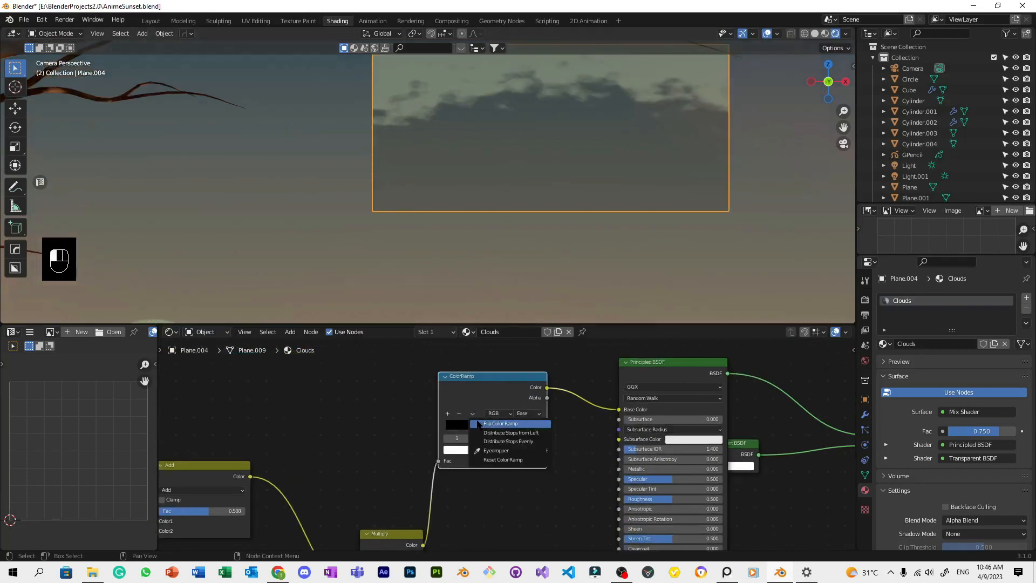
{"action": "left_click", "coordinate": [480, 424]}
{"action": "mouse_move", "coordinate": [488, 431]}
{"action": "left_mouse_down"}
{"action": "mouse_move", "coordinate": [519, 429]}
{"action": "mouse_move", "coordinate": [504, 429]}
{"action": "left_mouse_up"}
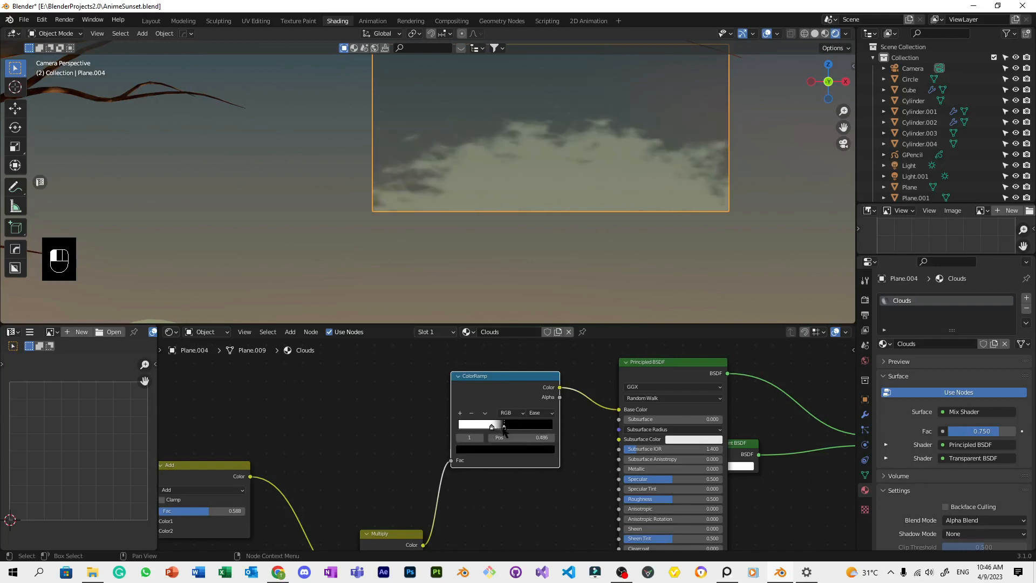
Set the location of the gradient's Mapping node to X -0.42 m and Y -0.73 m, keeping Z at 0 m.
{"action": "scroll", "coordinate": [504, 431], "scroll_direction": "down", "scroll_amount": 4}
{"action": "middle_click_drag", "start_coordinate": [502, 491], "coordinate": [620, 402]}
{"action": "scroll", "coordinate": [621, 402], "scroll_direction": "up", "scroll_amount": 1}
{"action": "middle_click_drag", "start_coordinate": [418, 523], "coordinate": [497, 430]}
{"action": "scroll", "coordinate": [497, 430], "scroll_direction": "up", "scroll_amount": 4}
{"action": "middle_click_drag", "start_coordinate": [529, 482], "coordinate": [553, 426]}
{"action": "scroll", "coordinate": [553, 429], "scroll_direction": "up", "scroll_amount": 1}
{"action": "left_click_drag", "start_coordinate": [421, 414], "coordinate": [367, 439]}
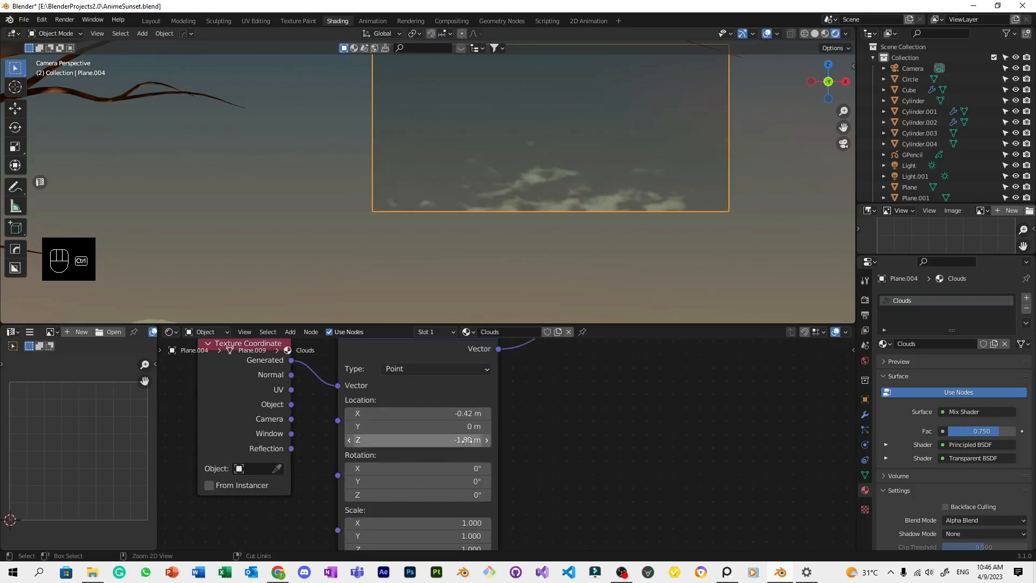
{"action": "key", "text": "ctrl+z"}
{"action": "left_click_drag", "start_coordinate": [444, 427], "coordinate": [399, 426], "text": "shift"}
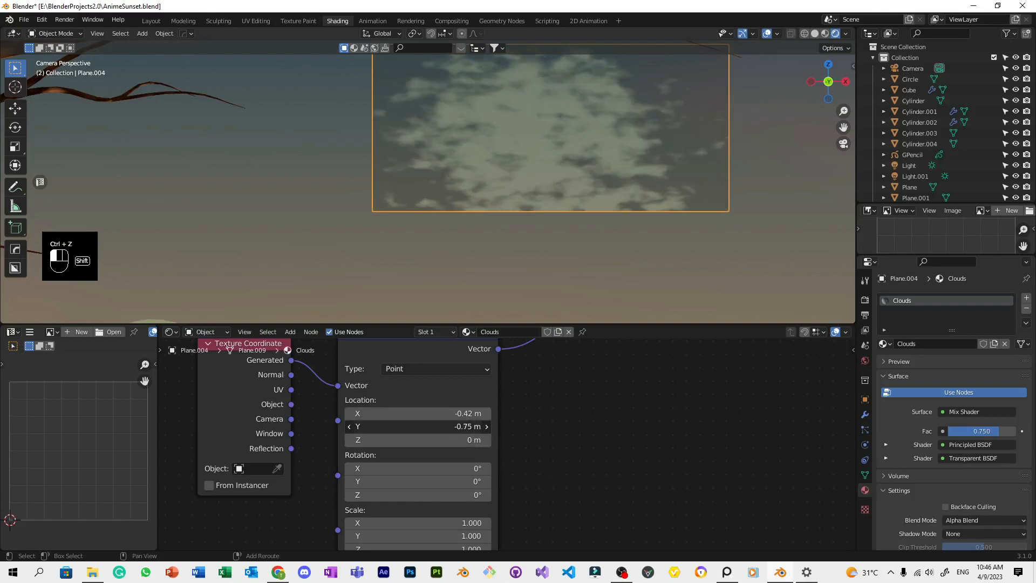
{"action": "scroll", "coordinate": [633, 228], "scroll_direction": "down", "scroll_amount": 6}
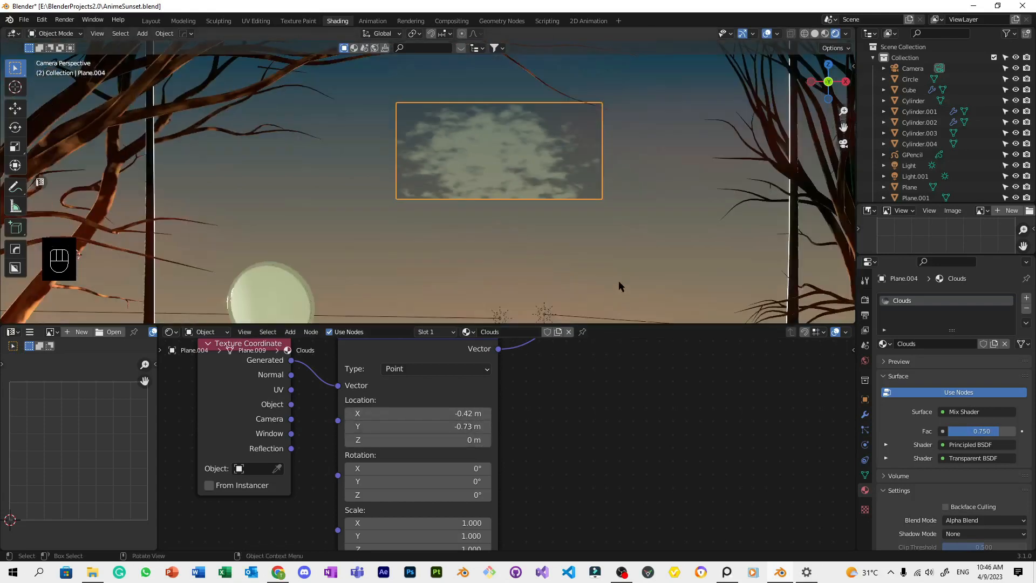
{"action": "scroll", "coordinate": [623, 415], "scroll_direction": "down", "scroll_amount": 3}
{"action": "scroll", "coordinate": [625, 413], "scroll_direction": "up", "scroll_amount": 2}
Try a rotation on the gradient's Mapping node and undo it.
{"action": "left_click_drag", "start_coordinate": [448, 471], "coordinate": [470, 471], "text": "shift"}
{"action": "key", "text": "ctrl+z"}
{"action": "key", "text": "ctrl+z"}
{"action": "key", "text": "ctrl+z"}
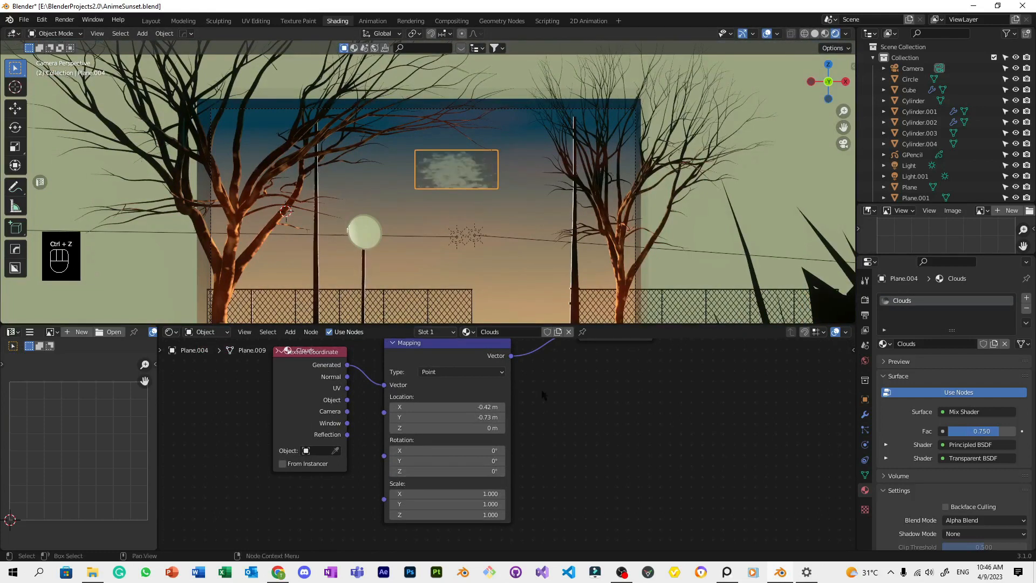
Save the file, deselect the cloud plane, and inspect the clouds up close against the sky.
{"action": "key", "text": "ctrl+s"}
{"action": "left_click", "coordinate": [462, 180]}
{"action": "scroll", "coordinate": [555, 211], "scroll_direction": "up", "scroll_amount": 4}
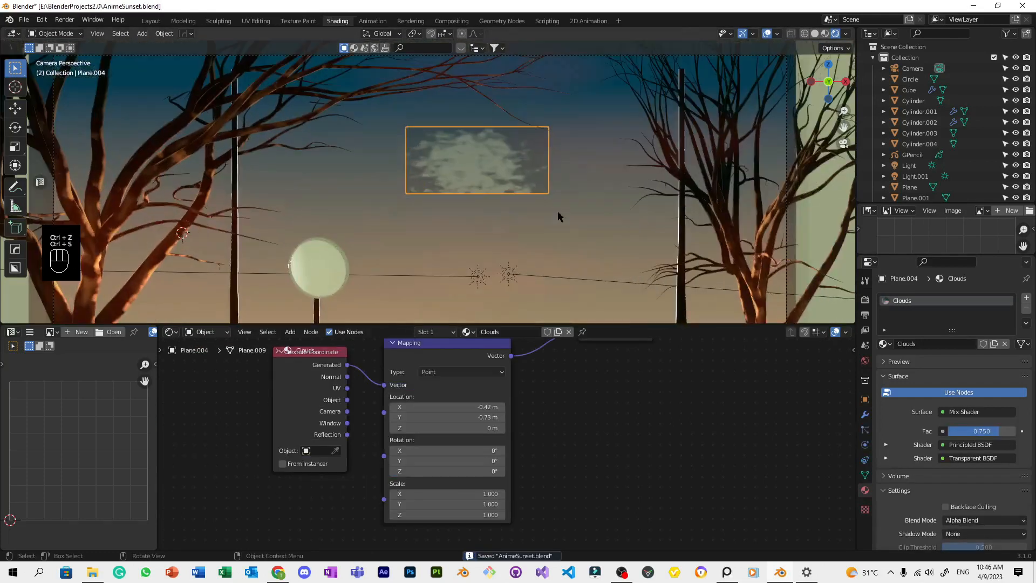
{"action": "left_click", "coordinate": [559, 211]}
{"action": "scroll", "coordinate": [587, 196], "scroll_direction": "up", "scroll_amount": 5}
{"action": "middle_click_drag", "start_coordinate": [590, 180], "coordinate": [537, 234], "text": "shift"}
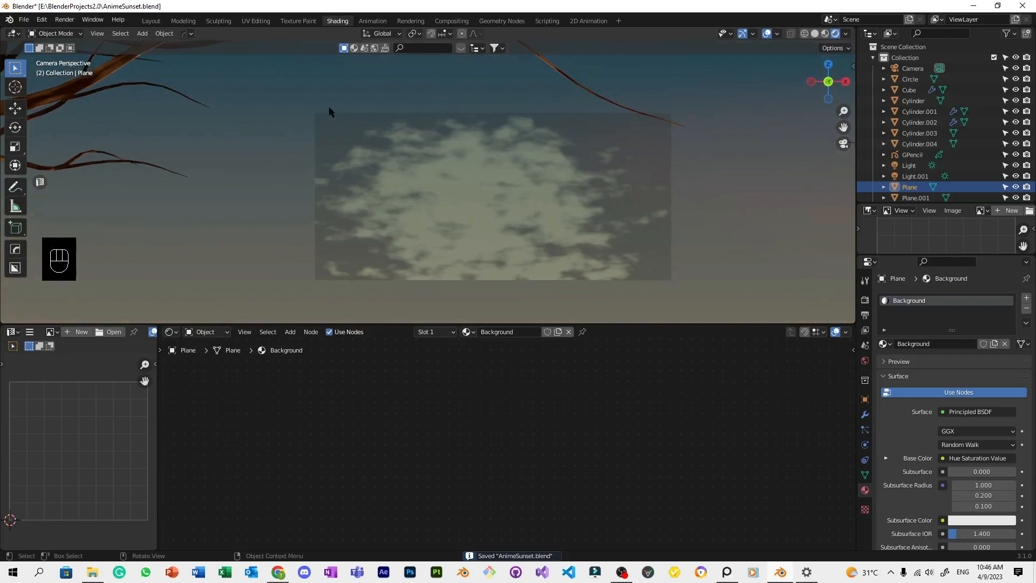
{"action": "scroll", "coordinate": [549, 161], "scroll_direction": "down", "scroll_amount": 2}
{"action": "scroll", "coordinate": [555, 173], "scroll_direction": "up", "scroll_amount": 2}
Reselect the cloud plane and move its Transparent BSDF node clear of the Principled BSDF.
{"action": "left_click", "coordinate": [555, 172]}
{"action": "middle_click_drag", "start_coordinate": [675, 419], "coordinate": [435, 487]}
{"action": "scroll", "coordinate": [435, 487], "scroll_direction": "up", "scroll_amount": 4}
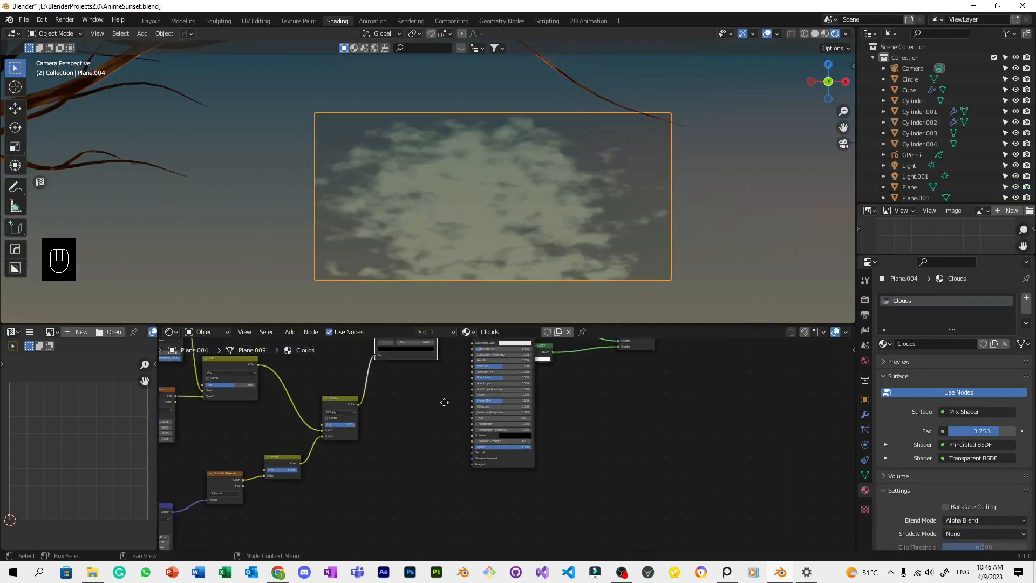
{"action": "middle_click_drag", "start_coordinate": [445, 403], "coordinate": [528, 475]}
{"action": "scroll", "coordinate": [610, 432], "scroll_direction": "up", "scroll_amount": 5}
{"action": "middle_click_drag", "start_coordinate": [742, 462], "coordinate": [468, 468]}
{"action": "scroll", "coordinate": [468, 468], "scroll_direction": "up", "scroll_amount": 1}
{"action": "left_click_drag", "start_coordinate": [373, 456], "coordinate": [425, 467]}
{"action": "scroll", "coordinate": [990, 429], "scroll_direction": "down", "scroll_amount": 5}
Try the Alpha Clip blend mode on the Clouds material and check the plane in the scene.
{"action": "left_click", "coordinate": [978, 413]}
{"action": "left_click", "coordinate": [972, 439]}
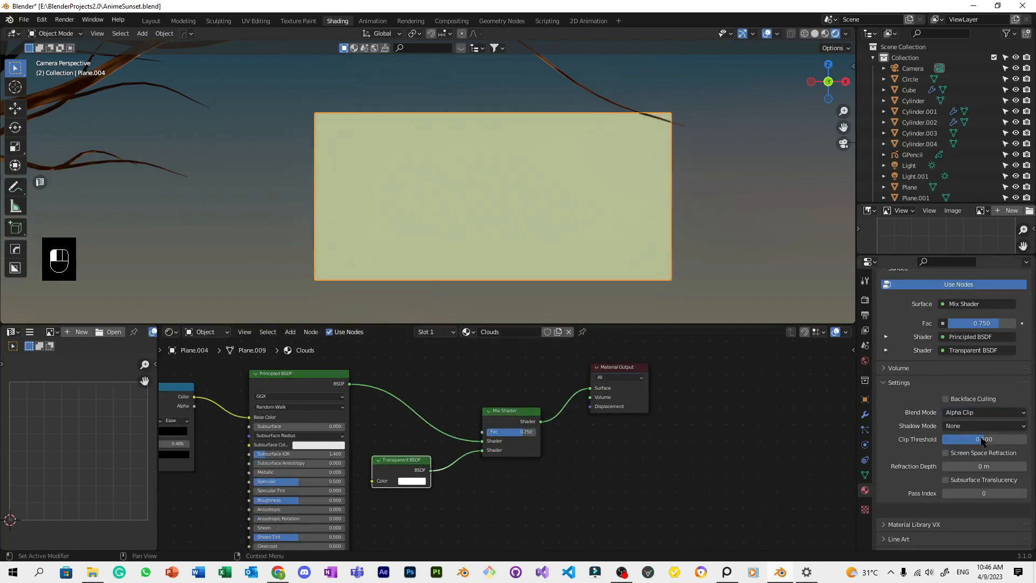
{"action": "left_click", "coordinate": [747, 234]}
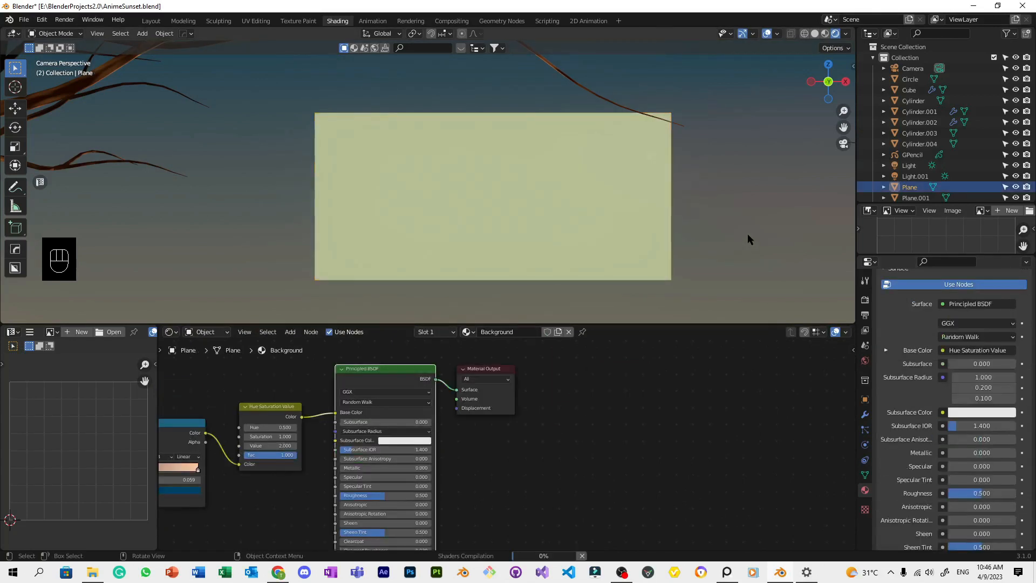
{"action": "scroll", "coordinate": [680, 239], "scroll_direction": "down", "scroll_amount": 2}
{"action": "middle_click_drag", "start_coordinate": [486, 464], "coordinate": [506, 478]}
{"action": "left_click", "coordinate": [447, 209]}
{"action": "scroll", "coordinate": [538, 451], "scroll_direction": "up", "scroll_amount": 2}
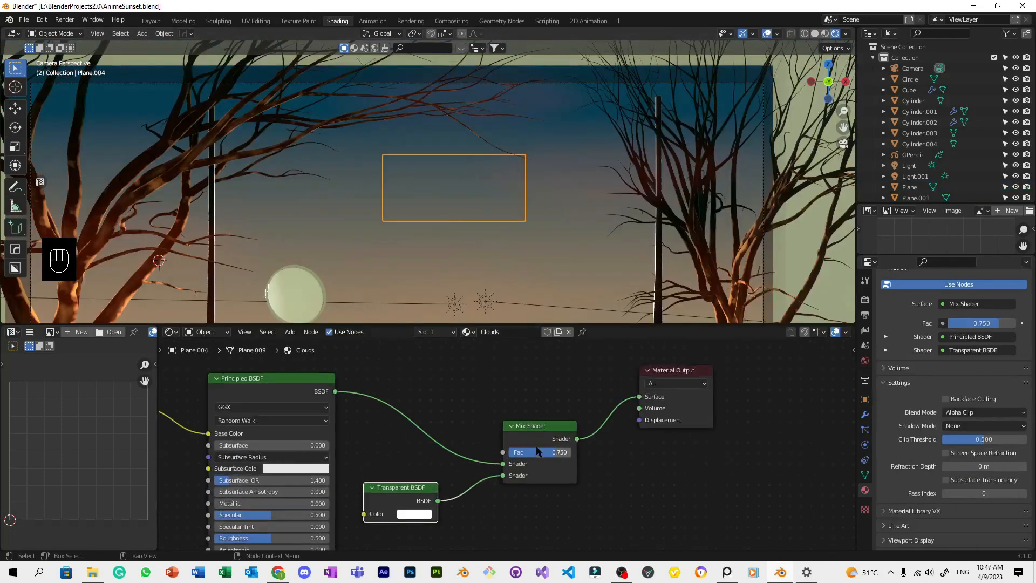
Try a different clip threshold, undo it, and return the Clouds material's blend mode to Alpha Blend.
{"action": "mouse_move", "coordinate": [980, 440]}
{"action": "left_mouse_down"}
{"action": "mouse_move", "coordinate": [943, 440]}
{"action": "mouse_move", "coordinate": [982, 439]}
{"action": "left_mouse_up"}
{"action": "key", "text": "ctrl+z"}
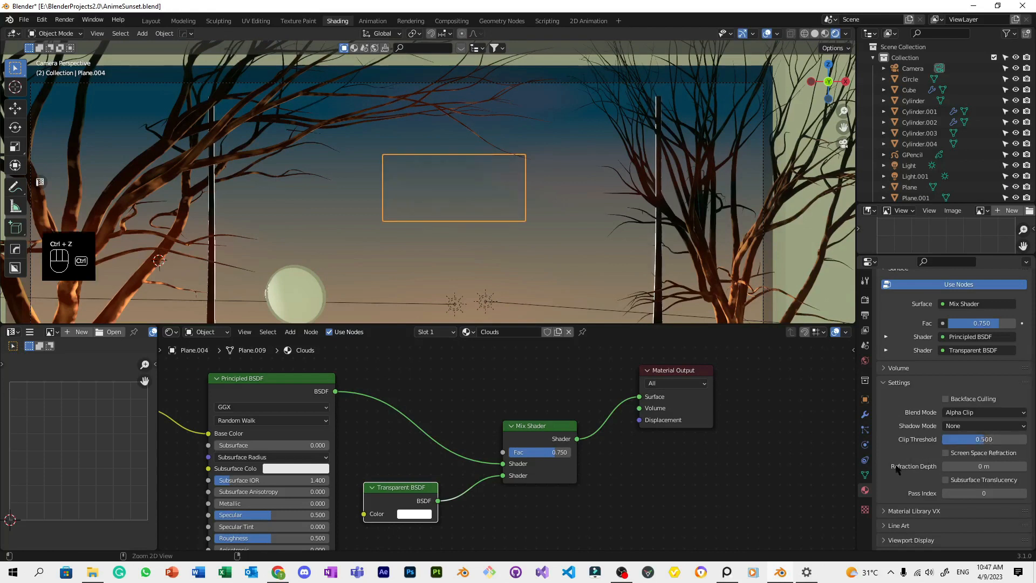
{"action": "left_click", "coordinate": [970, 413]}
{"action": "left_click", "coordinate": [979, 465]}
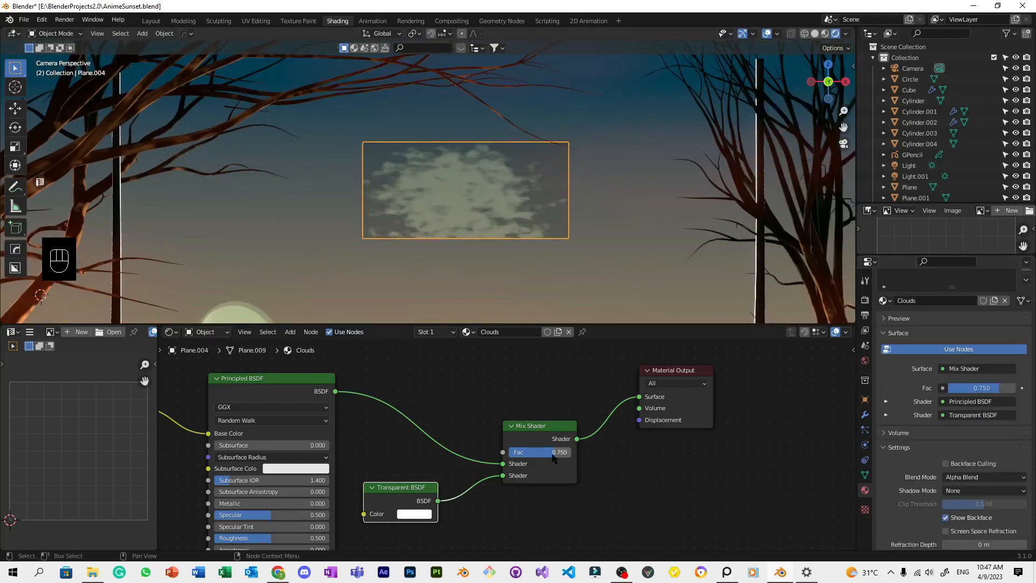
Set the Mix Shader's factor to 0.99.
{"action": "left_click", "coordinate": [551, 454]}
{"action": "type", "text": ".99"}
{"action": "key", "text": "Return"}
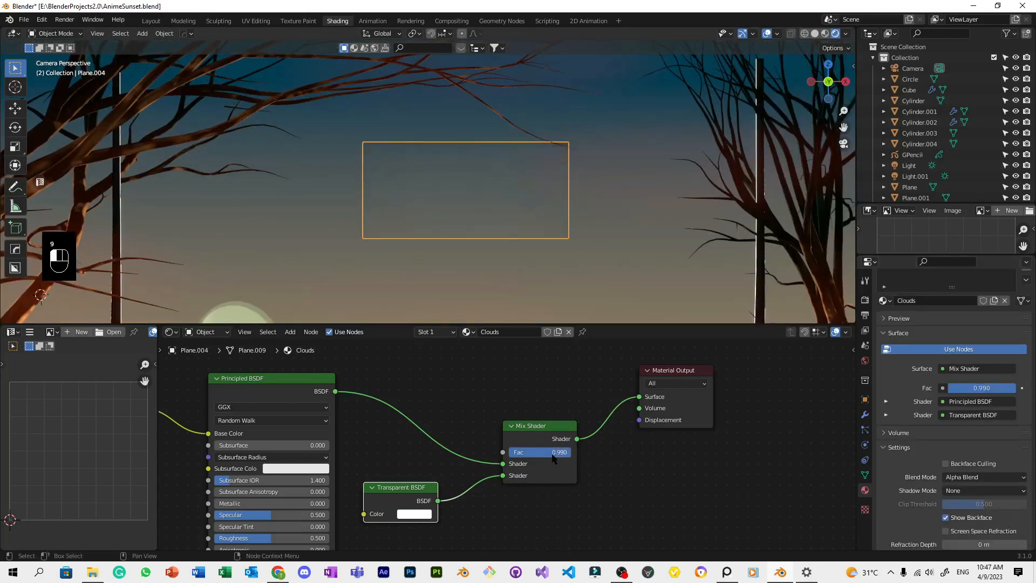
Raise the HSV value of the ColorRamp's white stop to 50, deselect the cloud plane, and save the file.
{"action": "scroll", "coordinate": [494, 395], "scroll_direction": "down", "scroll_amount": 1}
{"action": "scroll", "coordinate": [442, 410], "scroll_direction": "up", "scroll_amount": 2}
{"action": "middle_click_drag", "start_coordinate": [442, 410], "coordinate": [743, 408]}
{"action": "left_click", "coordinate": [336, 453]}
{"action": "left_click", "coordinate": [344, 482]}
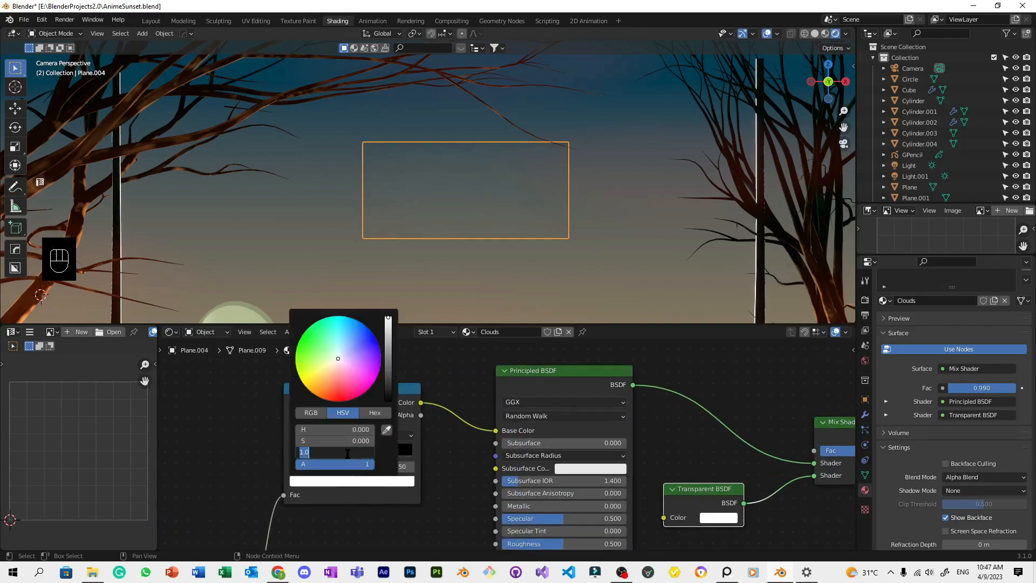
{"action": "left_click", "coordinate": [347, 453]}
{"action": "type", "text": "50"}
{"action": "key", "text": "Return"}
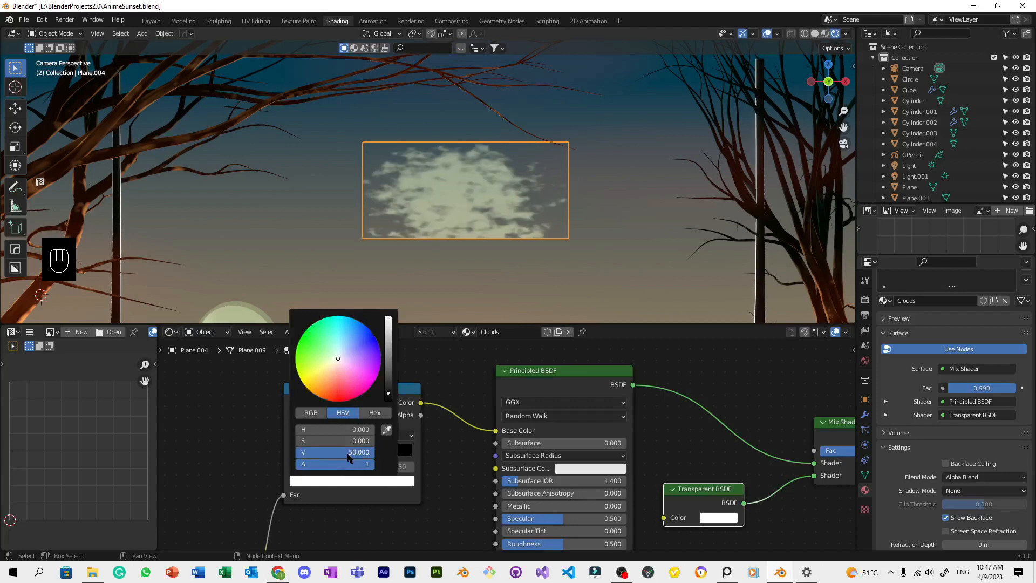
{"action": "left_click", "coordinate": [608, 238]}
{"action": "scroll", "coordinate": [608, 238], "scroll_direction": "down", "scroll_amount": 4}
{"action": "key", "text": "ctrl+s"}
Inspect the brightened clouds on the plane both up close and within the whole scene.
{"action": "scroll", "coordinate": [598, 249], "scroll_direction": "up", "scroll_amount": 10}
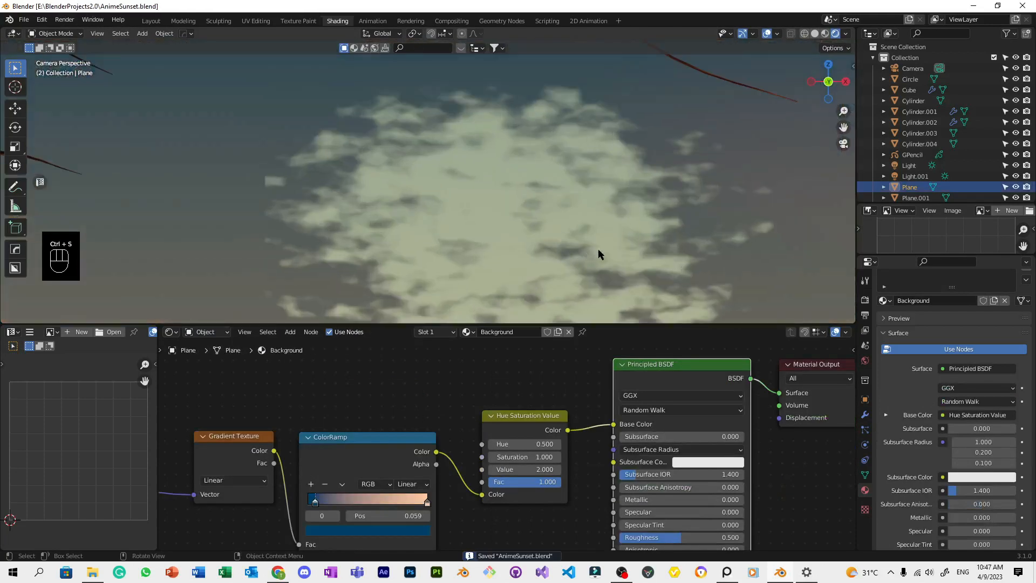
{"action": "left_click", "coordinate": [709, 163]}
{"action": "scroll", "coordinate": [698, 183], "scroll_direction": "down", "scroll_amount": 4}
{"action": "scroll", "coordinate": [620, 277], "scroll_direction": "up", "scroll_amount": 2}
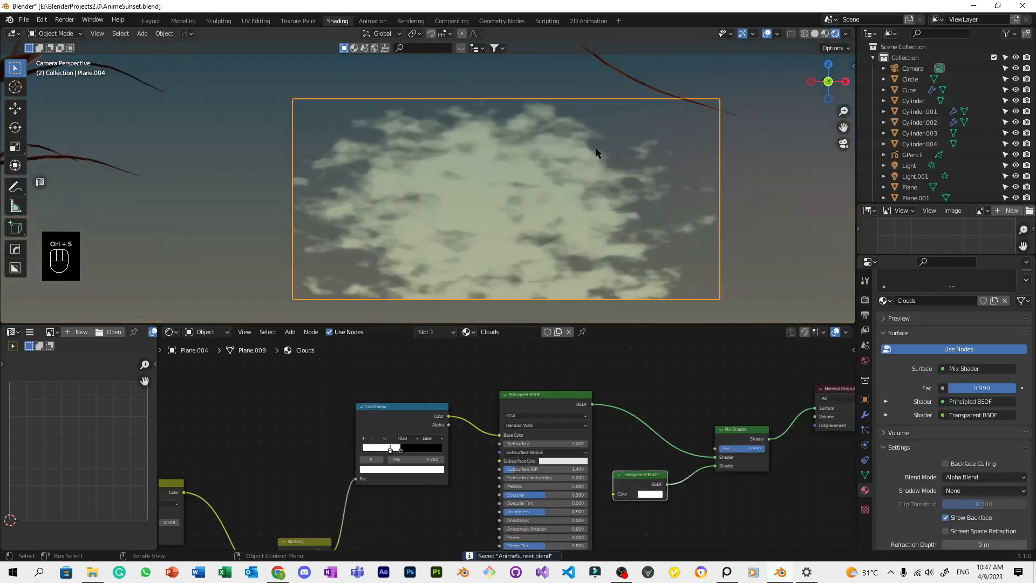
{"action": "scroll", "coordinate": [640, 173], "scroll_direction": "down", "scroll_amount": 4}
{"action": "scroll", "coordinate": [640, 178], "scroll_direction": "down", "scroll_amount": 4}
{"action": "left_click", "coordinate": [435, 235]}
{"action": "left_click", "coordinate": [442, 202]}
{"action": "scroll", "coordinate": [448, 203], "scroll_direction": "up", "scroll_amount": 4}
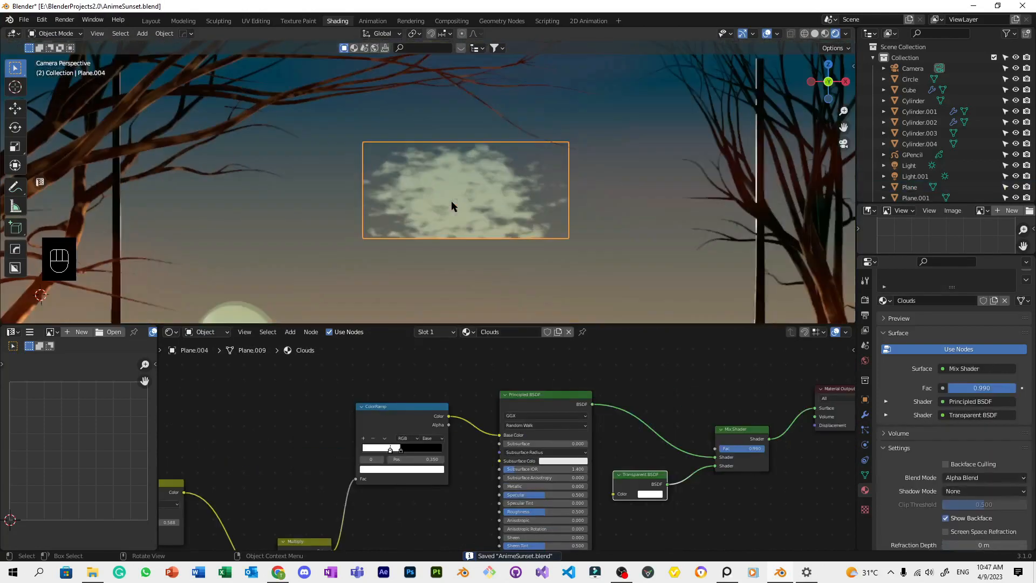
Subdivide the cloud plane's mesh twice into a grid.
{"action": "key", "text": "Tab"}
{"action": "right_click", "coordinate": [482, 205]}
{"action": "left_click", "coordinate": [482, 204]}
{"action": "right_click", "coordinate": [483, 207]}
{"action": "left_click", "coordinate": [482, 204]}
{"action": "key", "text": "Tab"}
Try reshaping the cloud by pulling individual vertices along the subdivided plane's lower edge and lower-right corner.
{"action": "key", "text": "Tab"}
{"action": "key", "text": "1"}
{"action": "left_click", "coordinate": [417, 243]}
{"action": "key", "text": "g"}
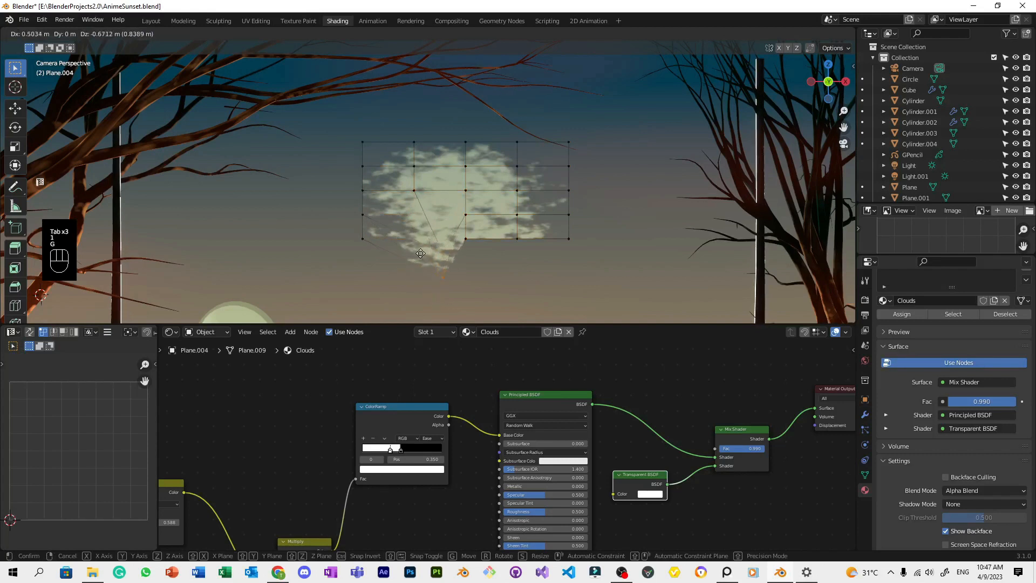
{"action": "left_click", "coordinate": [413, 250]}
{"action": "left_click_drag", "start_coordinate": [478, 252], "coordinate": [453, 231]}
{"action": "key", "text": "g"}
{"action": "left_click", "coordinate": [500, 291]}
{"action": "left_click_drag", "start_coordinate": [513, 282], "coordinate": [582, 208]}
{"action": "key", "text": "g"}
{"action": "left_click", "coordinate": [596, 243]}
{"action": "key", "text": "Tab"}
{"action": "scroll", "coordinate": [600, 218], "scroll_direction": "down", "scroll_amount": 5}
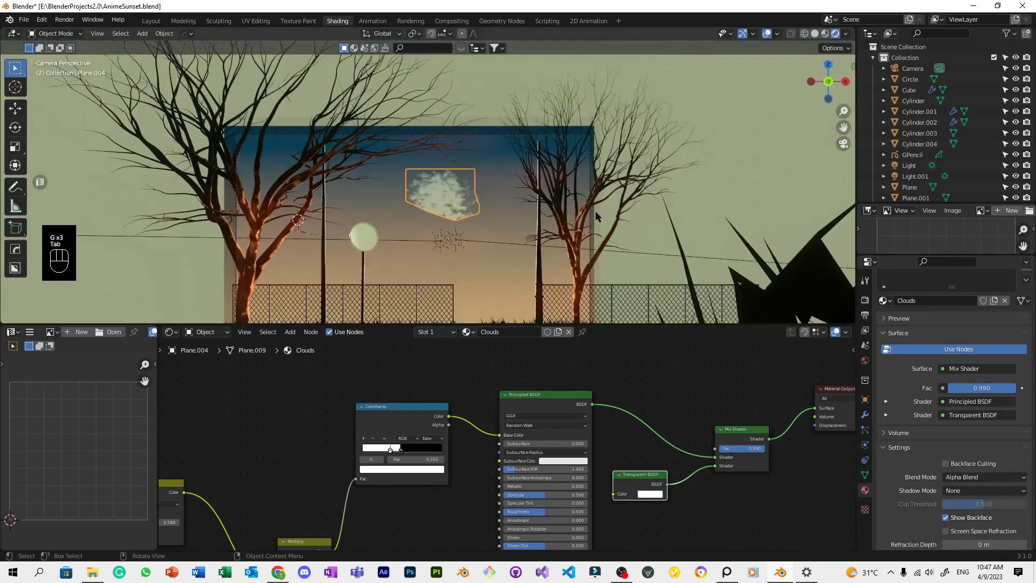
Examine the reshaped cloud plane against the whole scene, comparing its object and mesh views.
{"action": "scroll", "coordinate": [595, 216], "scroll_direction": "up", "scroll_amount": 2}
{"action": "left_click", "coordinate": [597, 216]}
{"action": "scroll", "coordinate": [593, 215], "scroll_direction": "down", "scroll_amount": 3}
{"action": "scroll", "coordinate": [485, 196], "scroll_direction": "up", "scroll_amount": 3}
{"action": "left_click", "coordinate": [481, 195]}
{"action": "key", "text": "Tab"}
{"action": "key", "text": "Tab"}
{"action": "key", "text": "Tab"}
{"action": "key", "text": "Tab"}
{"action": "scroll", "coordinate": [491, 209], "scroll_direction": "down", "scroll_amount": 3}
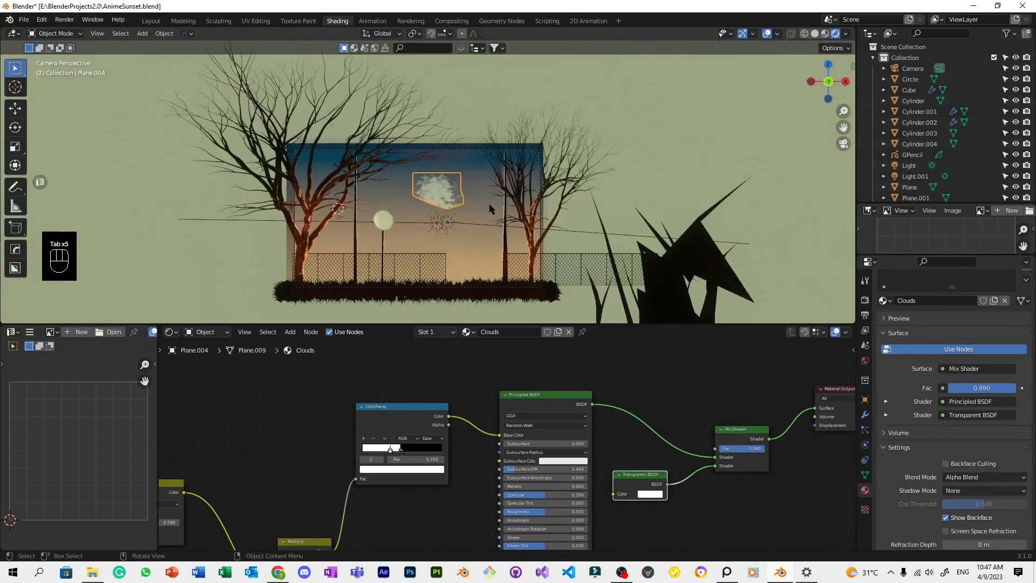
Try a level 1 Subdivision Surface modifier on the cloud plane and undo it.
{"action": "scroll", "coordinate": [491, 209], "scroll_direction": "up", "scroll_amount": 4}
{"action": "right_click", "coordinate": [440, 200]}
{"action": "key", "text": "ctrl+1"}
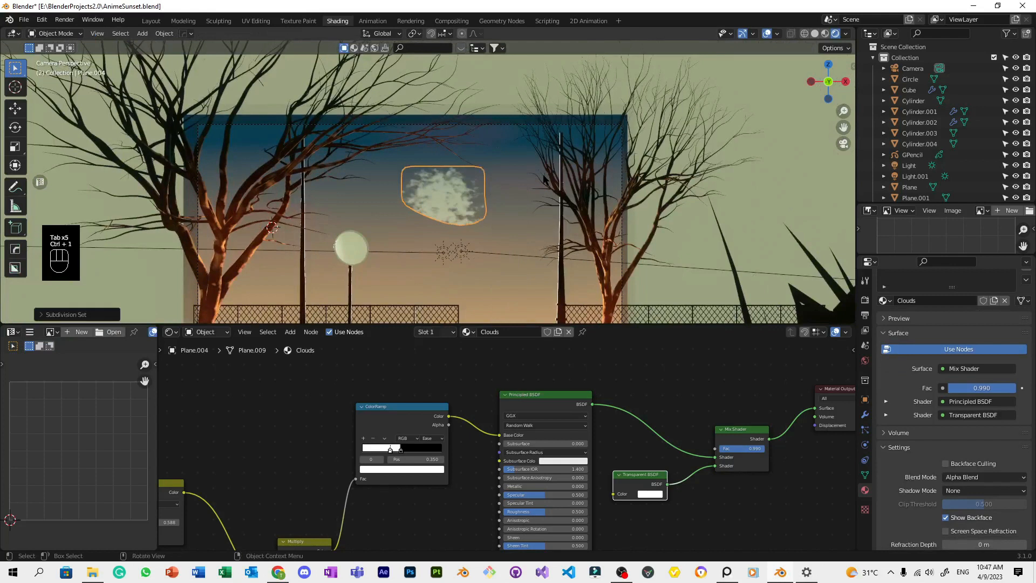
{"action": "scroll", "coordinate": [550, 183], "scroll_direction": "up", "scroll_amount": 3}
{"action": "key", "text": "ctrl+z"}
Undo the vertex moves and subdivisions to restore the plain rectangular cloud plane.
{"action": "key", "text": "Tab"}
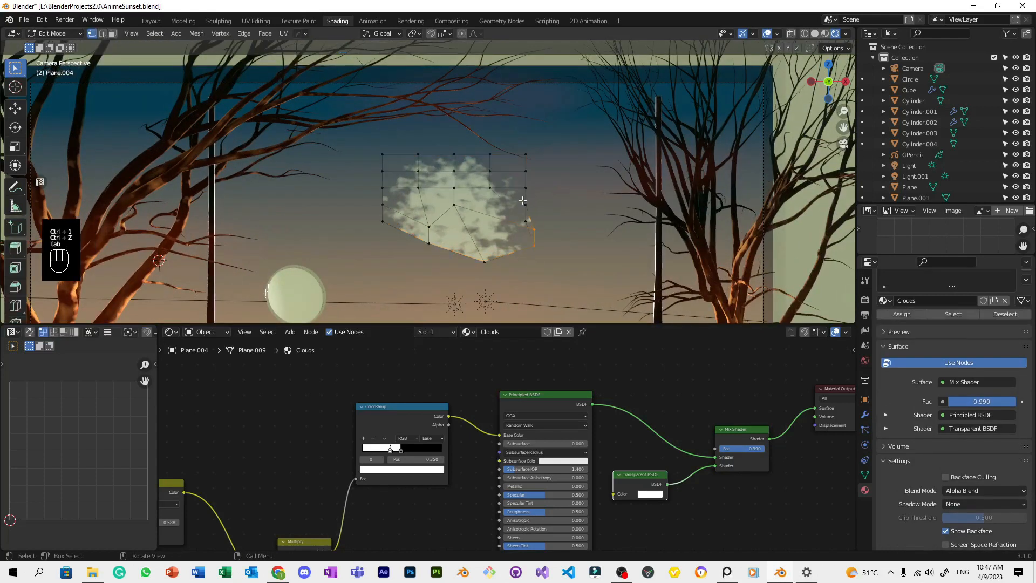
{"action": "key", "text": "ctrl+z"}
{"action": "key", "text": "ctrl+z"}
{"action": "key", "text": "ctrl+z"}
{"action": "key", "text": "ctrl+z"}
{"action": "key", "text": "ctrl+z"}
{"action": "key", "text": "ctrl+z"}
{"action": "key", "text": "ctrl+z"}
{"action": "key", "text": "ctrl+z"}
{"action": "key", "text": "ctrl+z"}
{"action": "key", "text": "ctrl+z"}
{"action": "key", "text": "ctrl+z"}
{"action": "key", "text": "ctrl+z"}
{"action": "key", "text": "ctrl+z"}
{"action": "key", "text": "ctrl+z"}
{"action": "key", "text": "ctrl+z"}
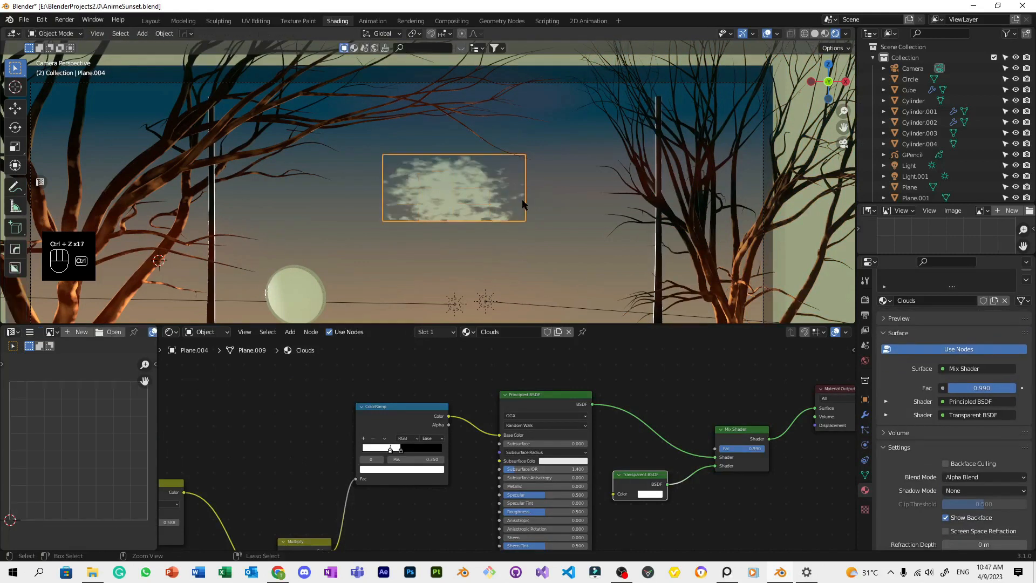
{"action": "key", "text": "ctrl+z"}
{"action": "key", "text": "ctrl+z"}
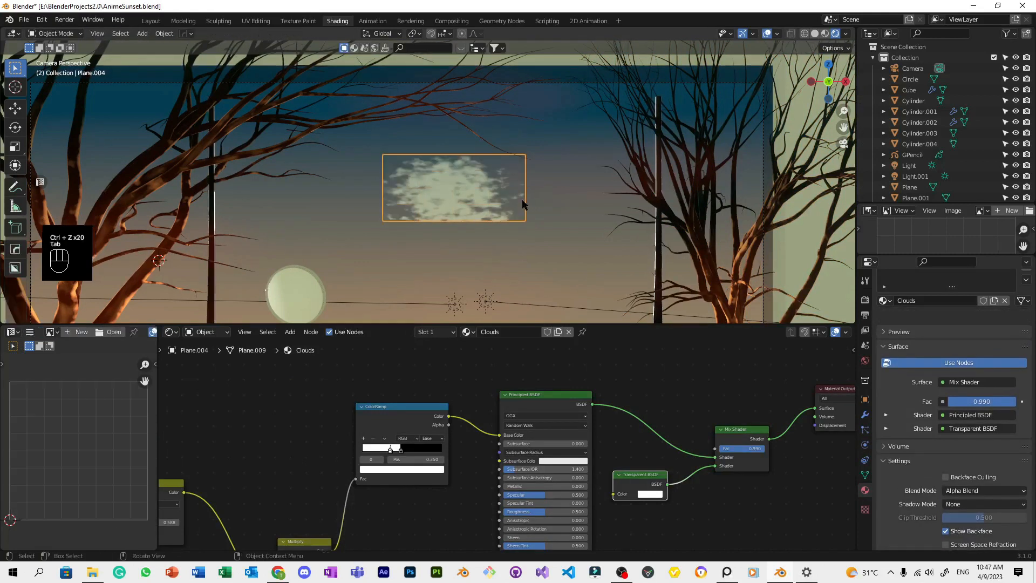
{"action": "key", "text": "Tab"}
Save the file and slightly enlarge the cloud plane.
{"action": "key", "text": "ctrl+s"}
{"action": "key", "text": "s"}
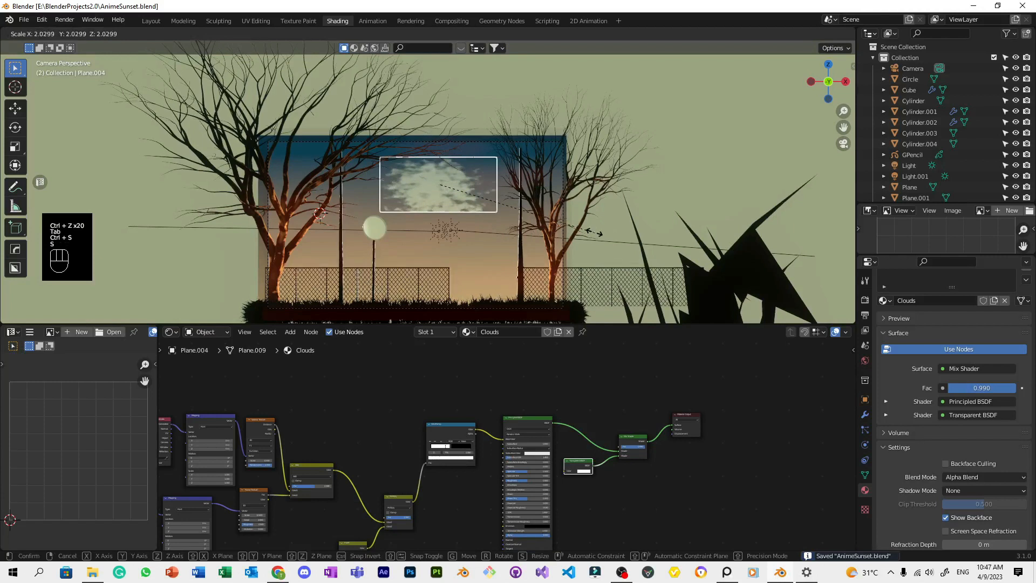
{"action": "left_click", "coordinate": [521, 216]}
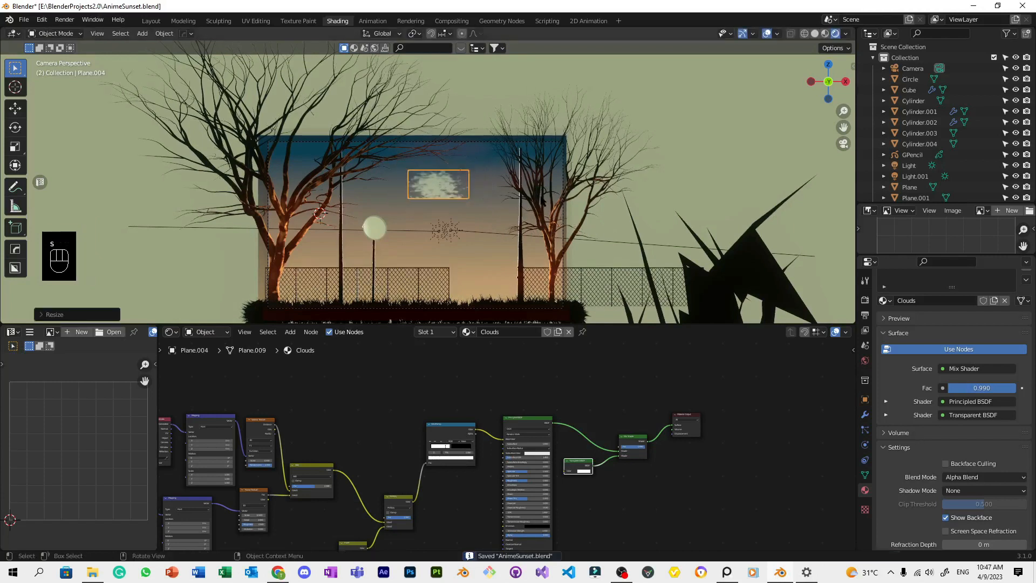
Move the cloud plane to the upper-right area of the sky, beside the right tree.
{"action": "key", "text": "g"}
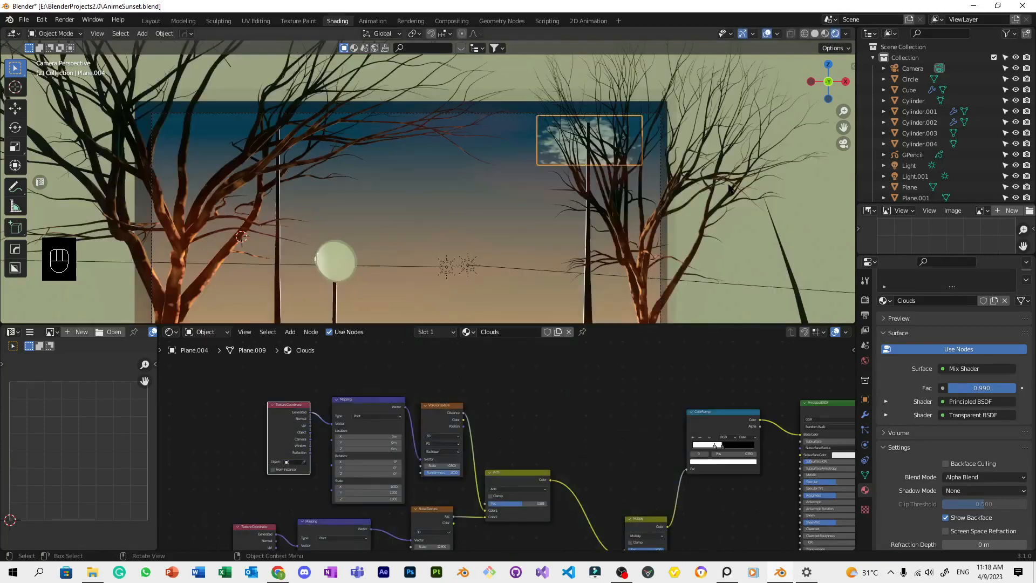
{"action": "scroll", "coordinate": [642, 202], "scroll_direction": "up", "scroll_amount": 4}
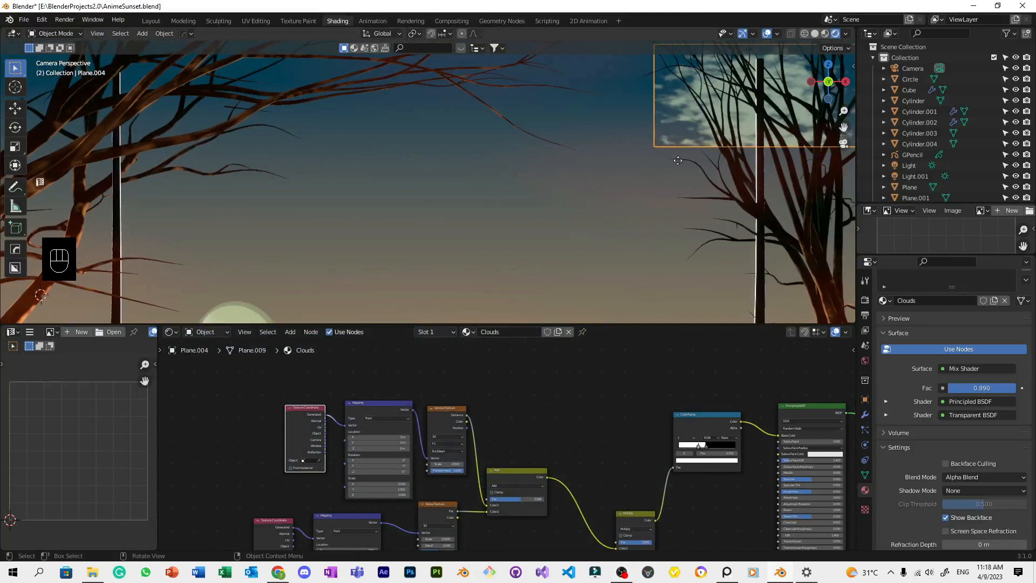
{"action": "key", "text": "g"}
{"action": "left_click", "coordinate": [500, 216]}
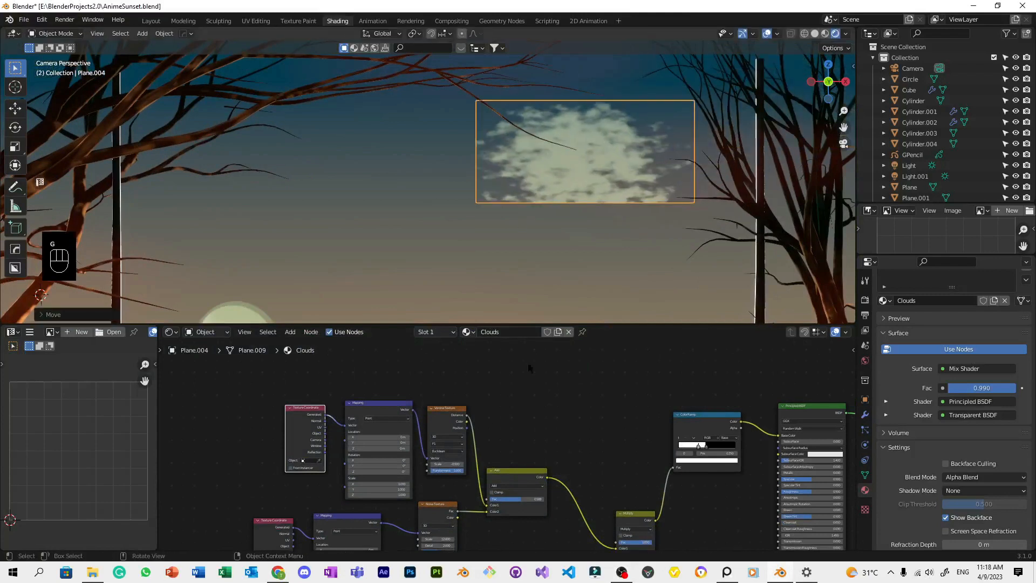
Feed the Voronoi Texture's Mapping node from the Texture Coordinate's UV output instead of Generated.
{"action": "scroll", "coordinate": [486, 432], "scroll_direction": "up", "scroll_amount": 8}
{"action": "middle_click_drag", "start_coordinate": [614, 437], "coordinate": [750, 428]}
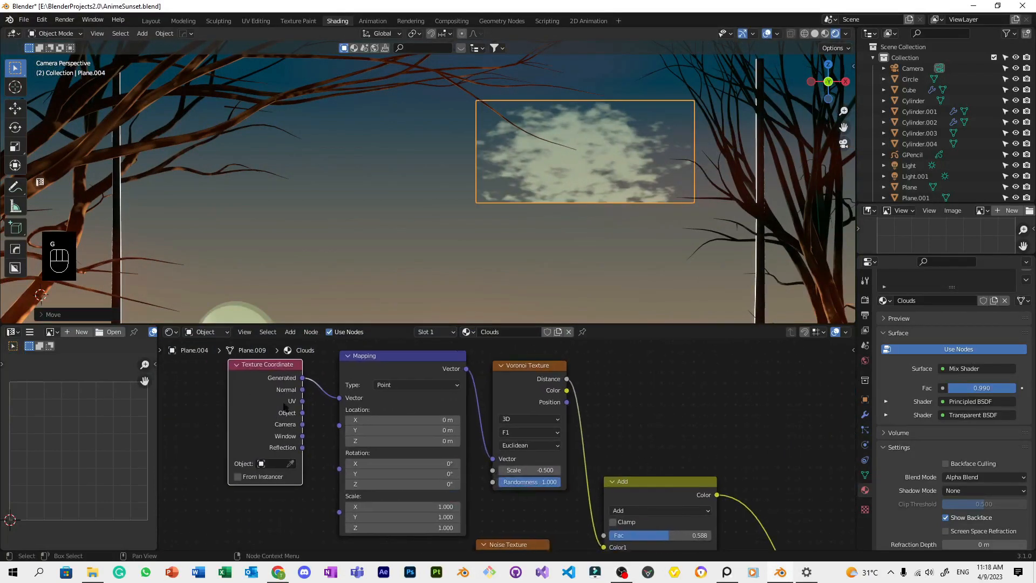
{"action": "left_click_drag", "start_coordinate": [302, 402], "coordinate": [346, 399]}
{"action": "scroll", "coordinate": [604, 216], "scroll_direction": "up", "scroll_amount": 4}
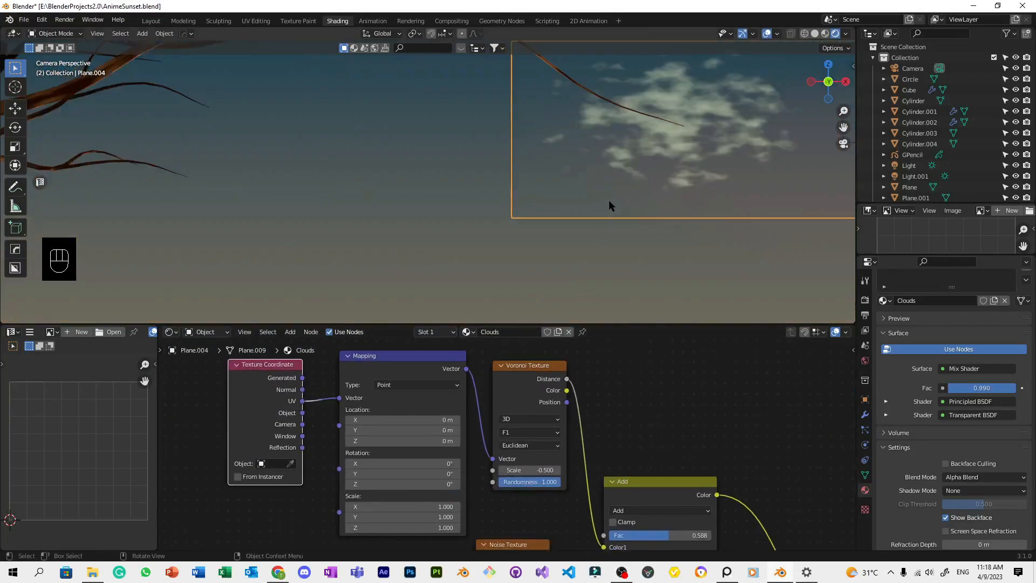
Try moving the cloud plane's upper-left corner vertex outward and cancel the move.
{"action": "scroll", "coordinate": [612, 198], "scroll_direction": "down", "scroll_amount": 5}
{"action": "key", "text": "Tab"}
{"action": "middle_click_drag", "start_coordinate": [613, 195], "coordinate": [594, 197], "text": "shift"}
{"action": "key", "text": "1"}
{"action": "left_click_drag", "start_coordinate": [400, 90], "coordinate": [483, 147]}
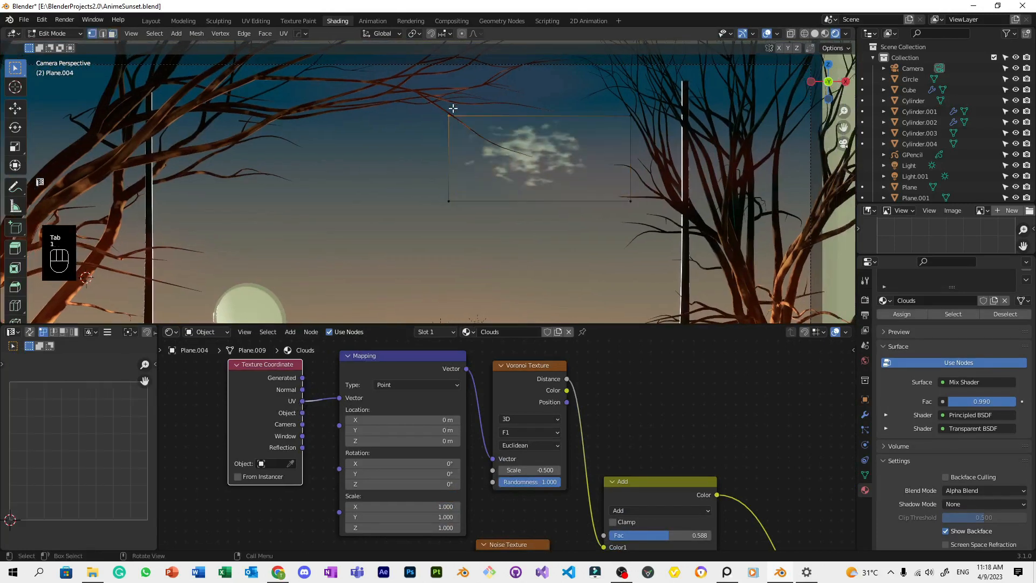
{"action": "key", "text": "g"}
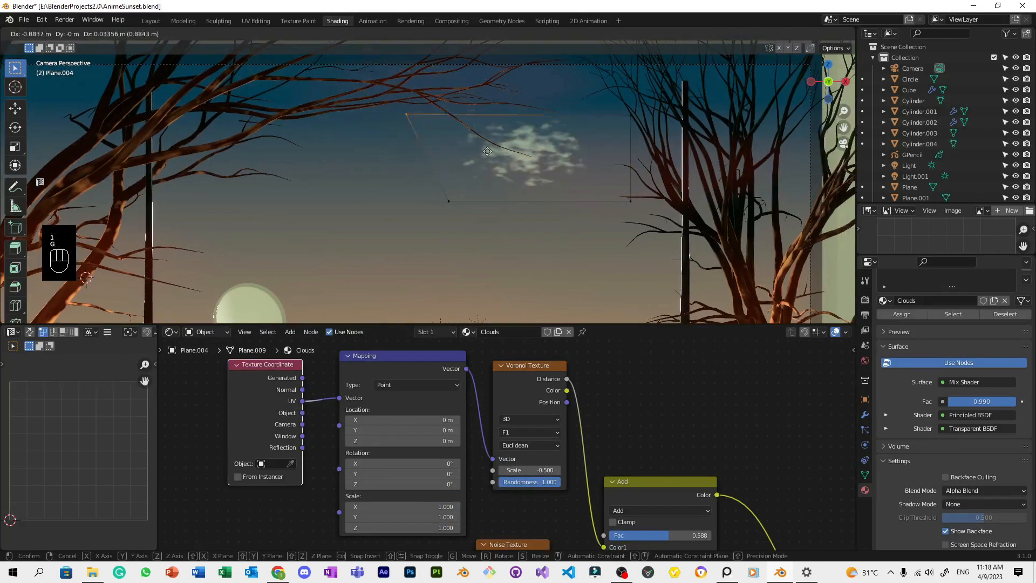
{"action": "key", "text": "Escape"}
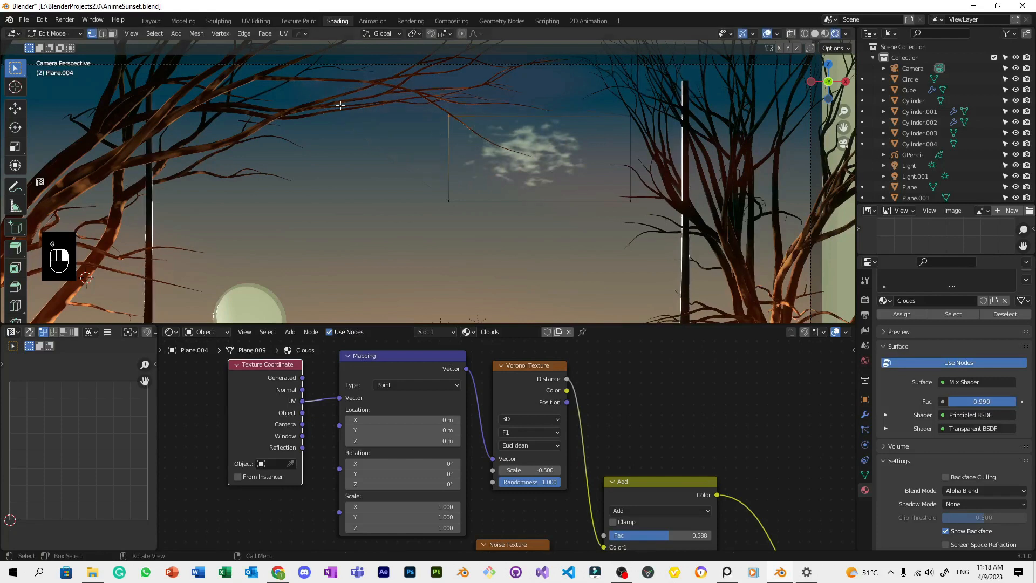
Subdivide the whole cloud plane into a four-by-four grid and return to vertex selection.
{"action": "key", "text": "a"}
{"action": "right_click", "coordinate": [554, 173]}
{"action": "left_click", "coordinate": [554, 172]}
{"action": "key", "text": "3"}
{"action": "key", "text": "1"}
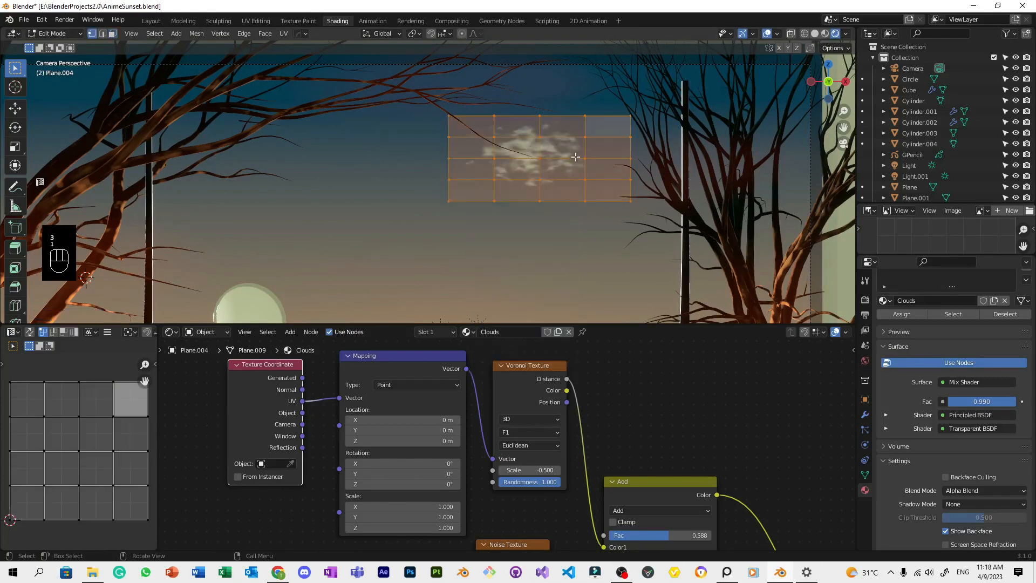
Try stretching the cloud by pulling the middle vertex of the plane's top edge upward.
{"action": "left_click", "coordinate": [539, 115]}
{"action": "key", "text": "g"}
{"action": "left_click", "coordinate": [547, 54]}
{"action": "key", "text": "Tab"}
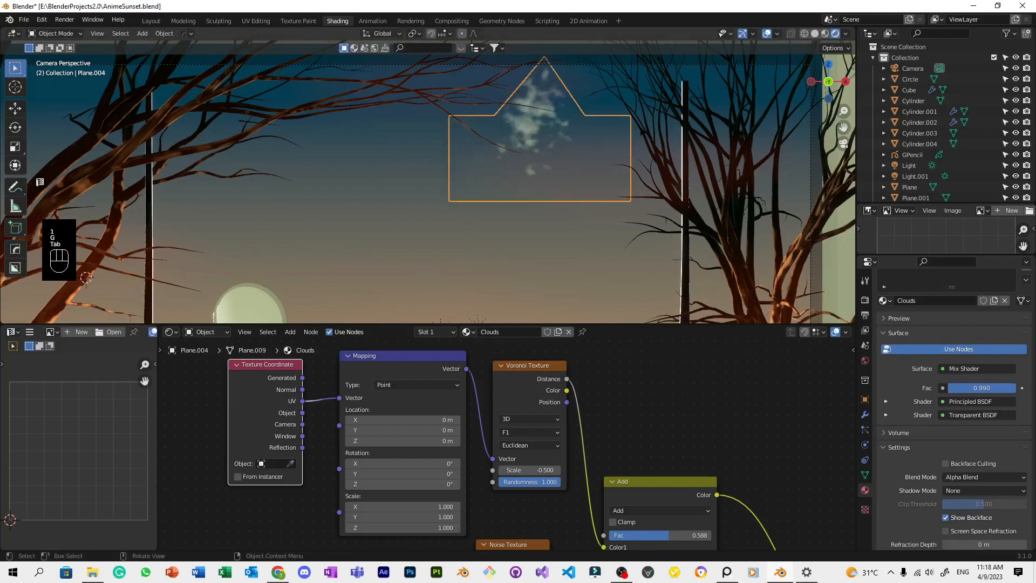
{"action": "scroll", "coordinate": [546, 162], "scroll_direction": "down", "scroll_amount": 3}
{"action": "left_click", "coordinate": [758, 131]}
Undo the top vertex move and the grid subdivision on the cloud plane.
{"action": "key", "text": "ctrl+z"}
{"action": "key", "text": "ctrl+z"}
{"action": "key", "text": "ctrl+z"}
{"action": "key", "text": "ctrl+z"}
{"action": "key", "text": "ctrl+z"}
{"action": "key", "text": "ctrl+z"}
{"action": "key", "text": "ctrl+z"}
{"action": "key", "text": "ctrl+z"}
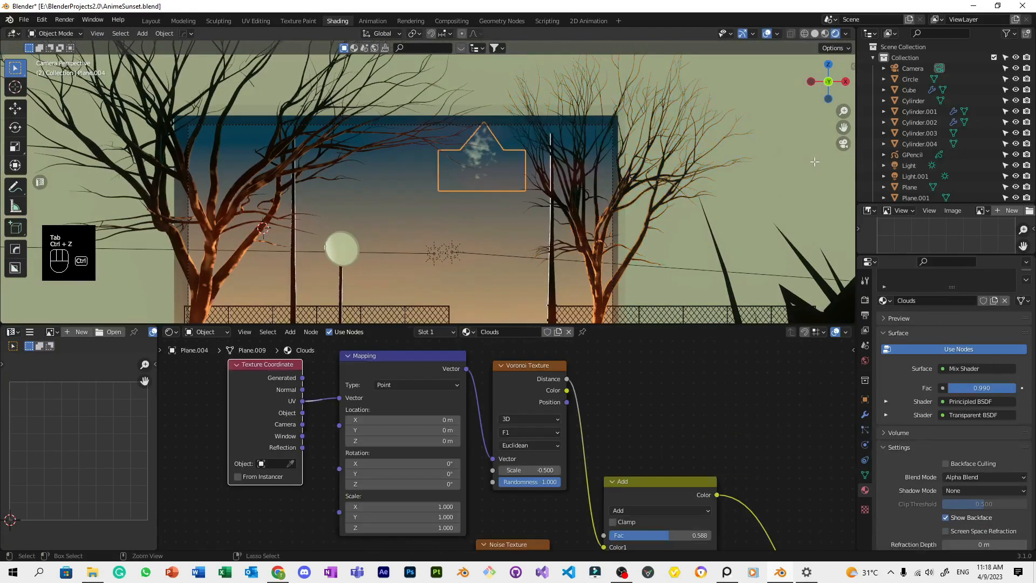
{"action": "key", "text": "Tab"}
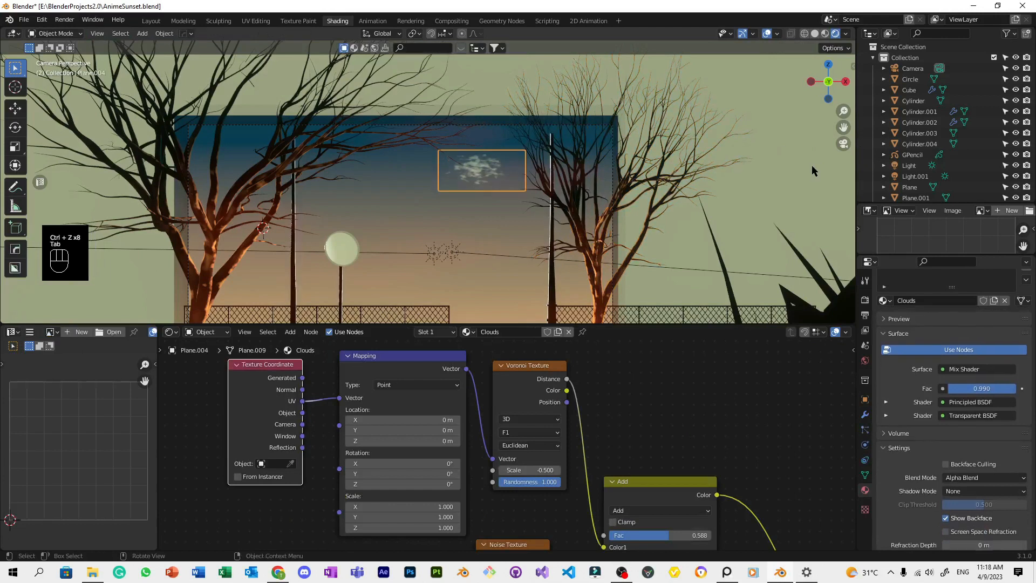
Save the file, try narrowing the cloud plane along X, and undo that scaling.
{"action": "key", "text": "ctrl+s"}
{"action": "key", "text": "s"}
{"action": "key", "text": "x"}
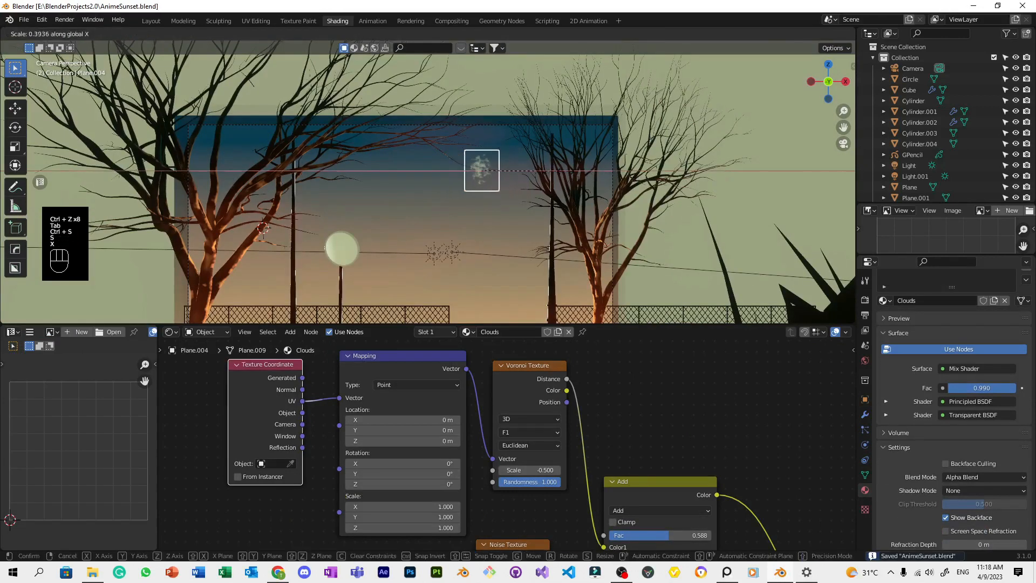
{"action": "key", "text": "ctrl+z"}
{"action": "key", "text": "ctrl+z"}
Flatten the cloud plane by scaling it down along Z.
{"action": "key", "text": "s"}
{"action": "key", "text": "z"}
{"action": "left_click", "coordinate": [734, 205]}
Rotate the cloud plane about the Z axis and tilt it diagonally in the camera view.
{"action": "key", "text": "r"}
{"action": "key", "text": "x"}
{"action": "key", "text": "r"}
{"action": "key", "text": "y"}
{"action": "key", "text": "r"}
{"action": "key", "text": "z"}
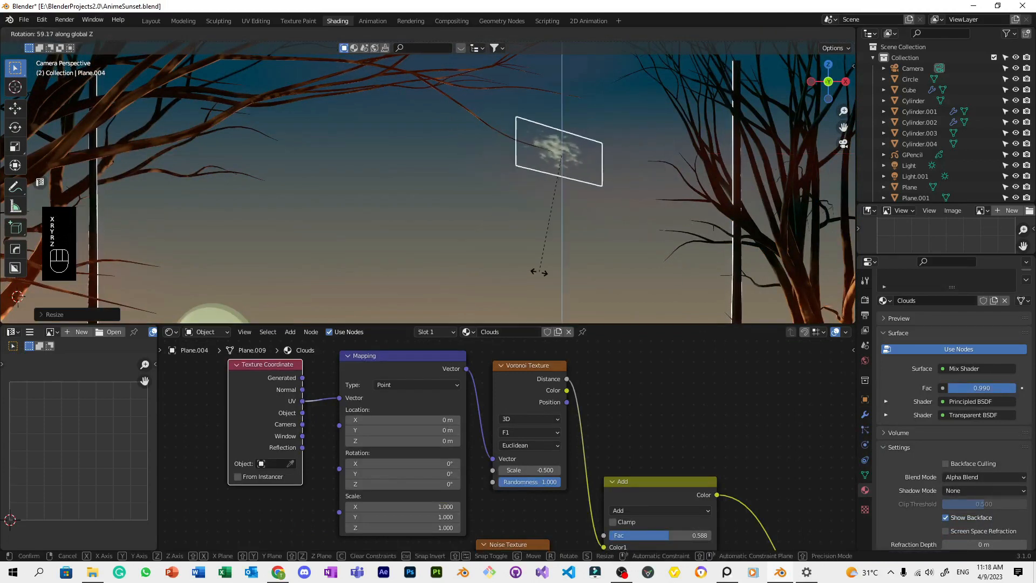
{"action": "left_click", "coordinate": [574, 272]}
{"action": "key", "text": "r"}
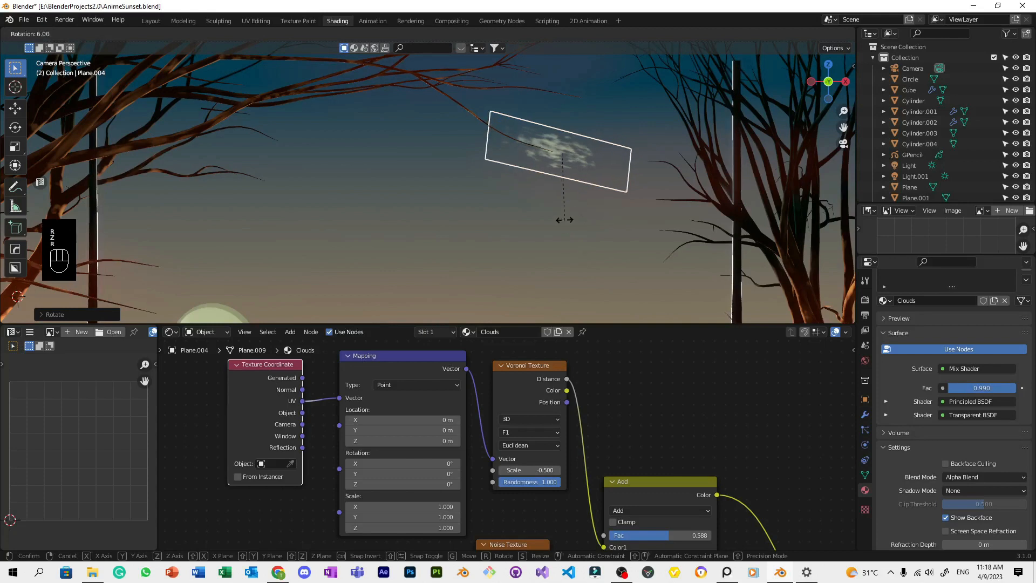
{"action": "left_click", "coordinate": [512, 219]}
Move the tilted cloud plane to the sky above and right of the round lamp, and save the file.
{"action": "scroll", "coordinate": [556, 225], "scroll_direction": "down", "scroll_amount": 2}
{"action": "key", "text": "g"}
{"action": "left_click", "coordinate": [529, 209]}
{"action": "key", "text": "ctrl+s"}
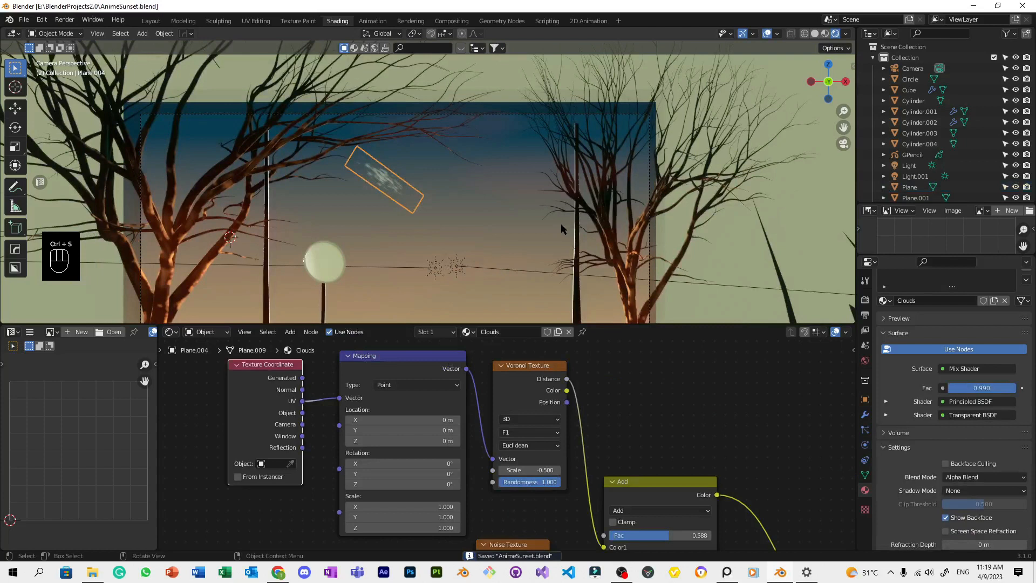
Undo the trial change made in the Clouds material's nodes.
{"action": "scroll", "coordinate": [637, 435], "scroll_direction": "down", "scroll_amount": 3}
{"action": "scroll", "coordinate": [626, 429], "scroll_direction": "up", "scroll_amount": 5}
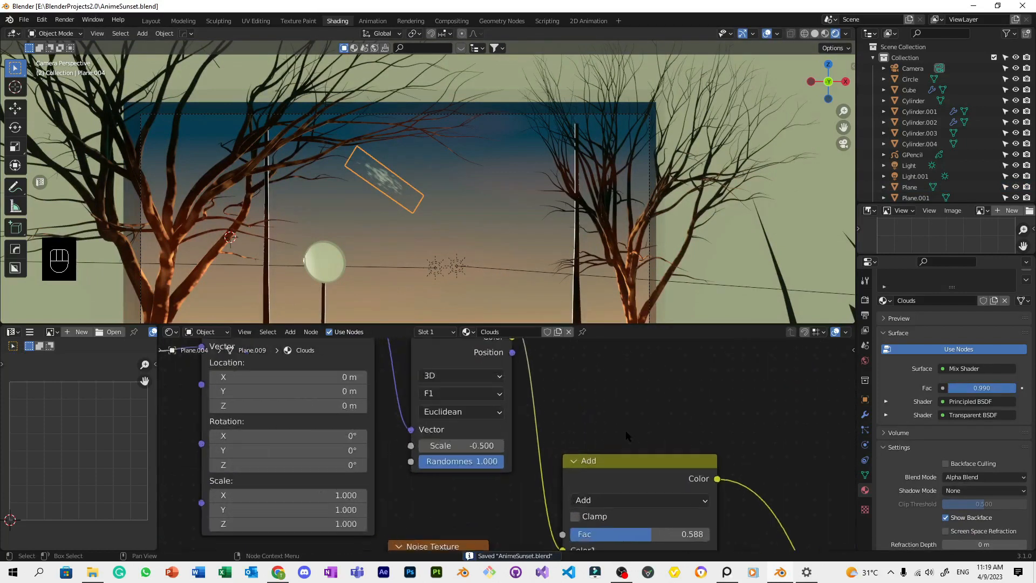
{"action": "scroll", "coordinate": [588, 430], "scroll_direction": "up", "scroll_amount": 2}
{"action": "middle_click_drag", "start_coordinate": [590, 405], "coordinate": [607, 440]}
{"action": "scroll", "coordinate": [597, 441], "scroll_direction": "down", "scroll_amount": 3}
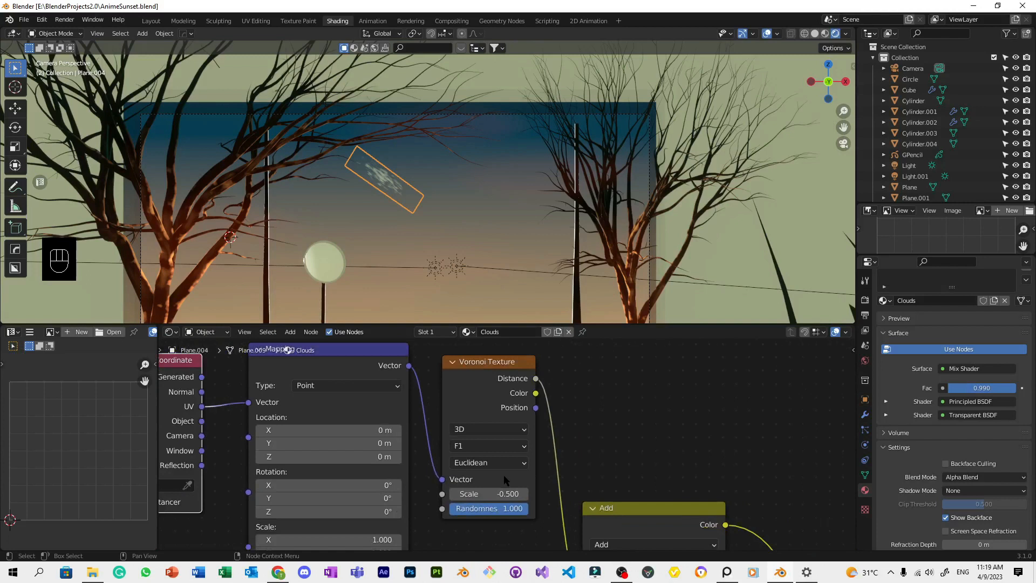
{"action": "key", "text": "ctrl+z"}
{"action": "key", "text": "ctrl+z"}
{"action": "key", "text": "ctrl+z"}
{"action": "key", "text": "ctrl+z"}
{"action": "key", "text": "ctrl+z"}
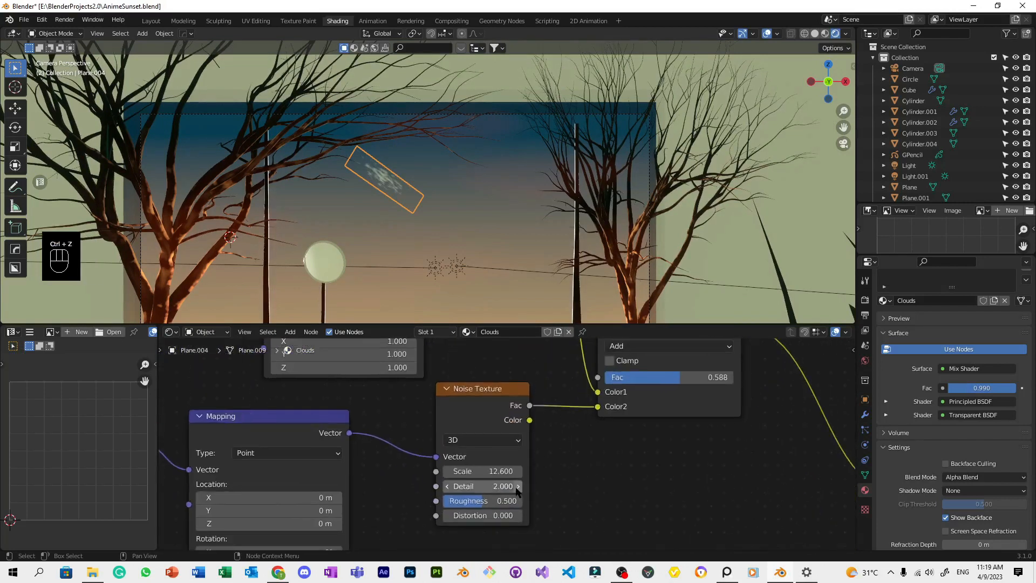
Set the Noise Texture's scale to 4.2 and enlarge the tilted cloud plane.
{"action": "left_click_drag", "start_coordinate": [510, 471], "coordinate": [485, 472]}
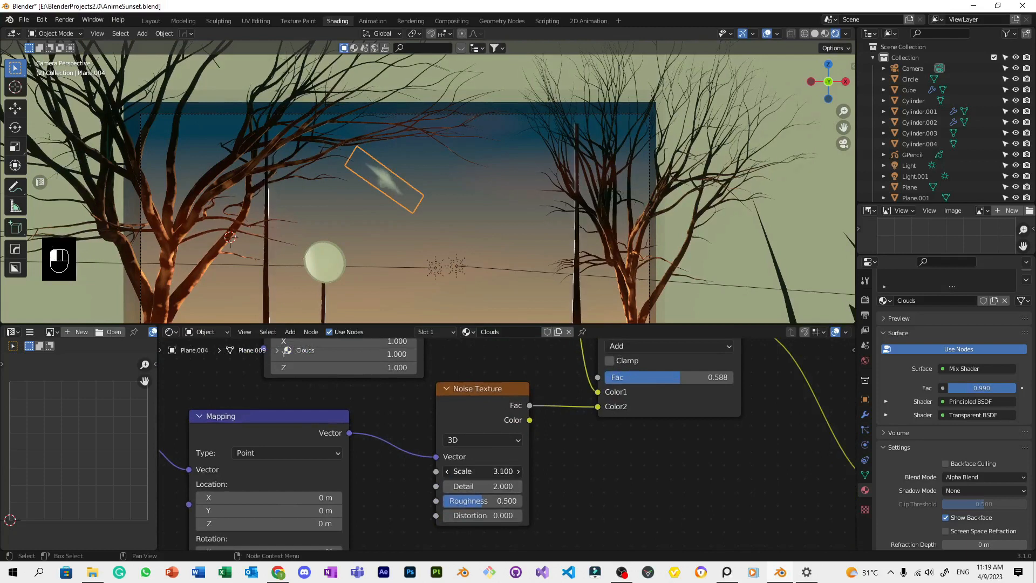
{"action": "scroll", "coordinate": [455, 267], "scroll_direction": "up", "scroll_amount": 1}
{"action": "key", "text": "s"}
{"action": "left_click", "coordinate": [527, 317]}
Select the background plane instead of the cloud and save the file.
{"action": "left_click", "coordinate": [532, 226]}
{"action": "scroll", "coordinate": [532, 226], "scroll_direction": "down", "scroll_amount": 3}
{"action": "key", "text": "ctrl+s"}
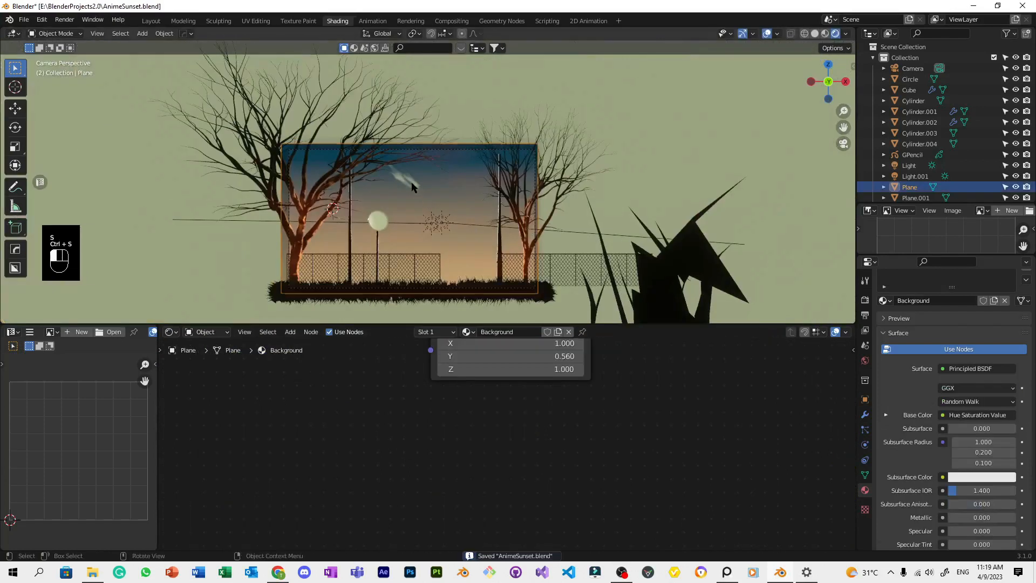
Add several evenly spaced loop cuts across the cloud plane and one lengthwise loop cut through its middle.
{"action": "left_click", "coordinate": [411, 186]}
{"action": "scroll", "coordinate": [415, 189], "scroll_direction": "up", "scroll_amount": 3}
{"action": "key", "text": "Tab"}
{"action": "key", "text": "a"}
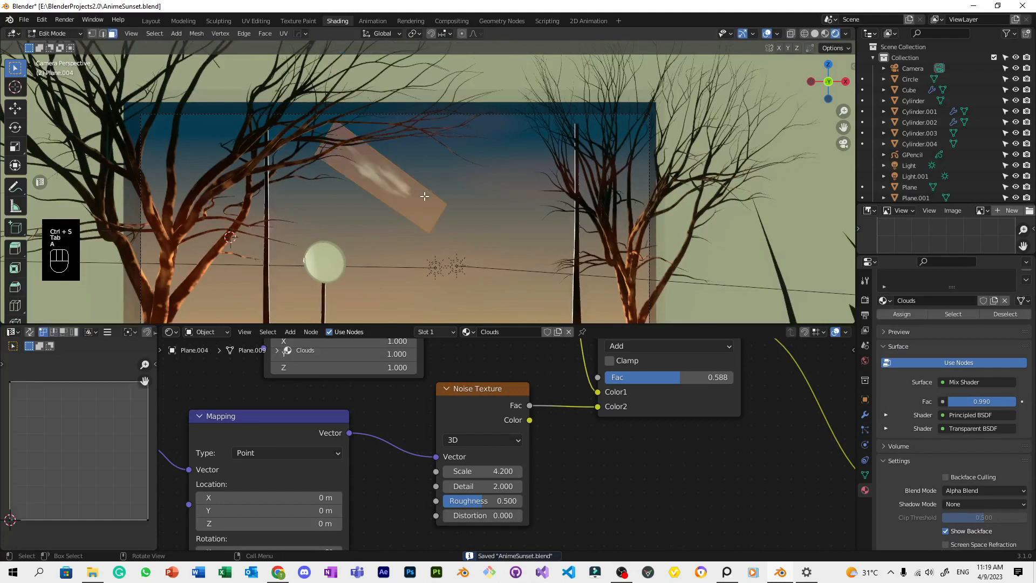
{"action": "key", "text": "ctrl+r"}
{"action": "key", "text": "Tab"}
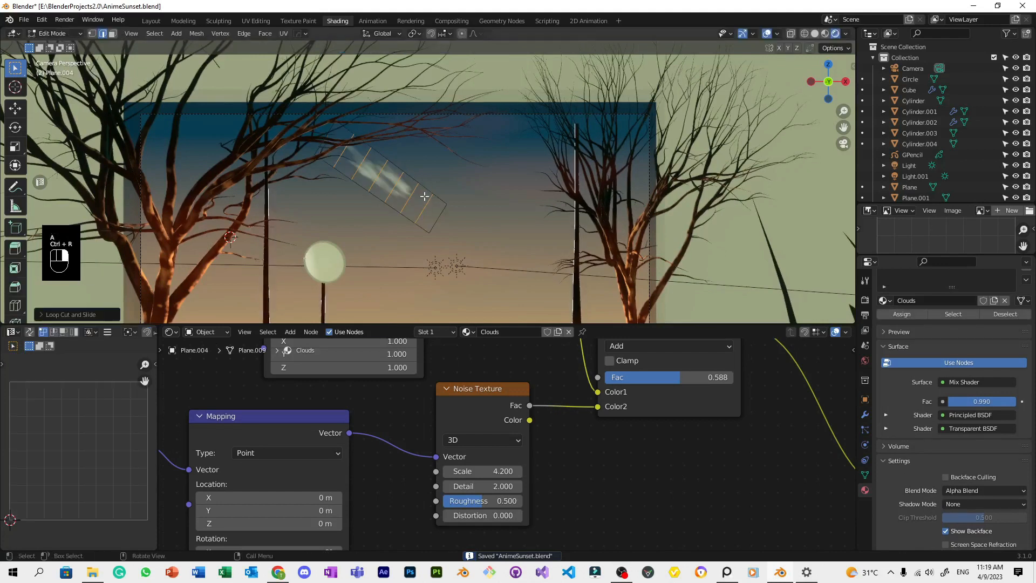
{"action": "key", "text": "Tab"}
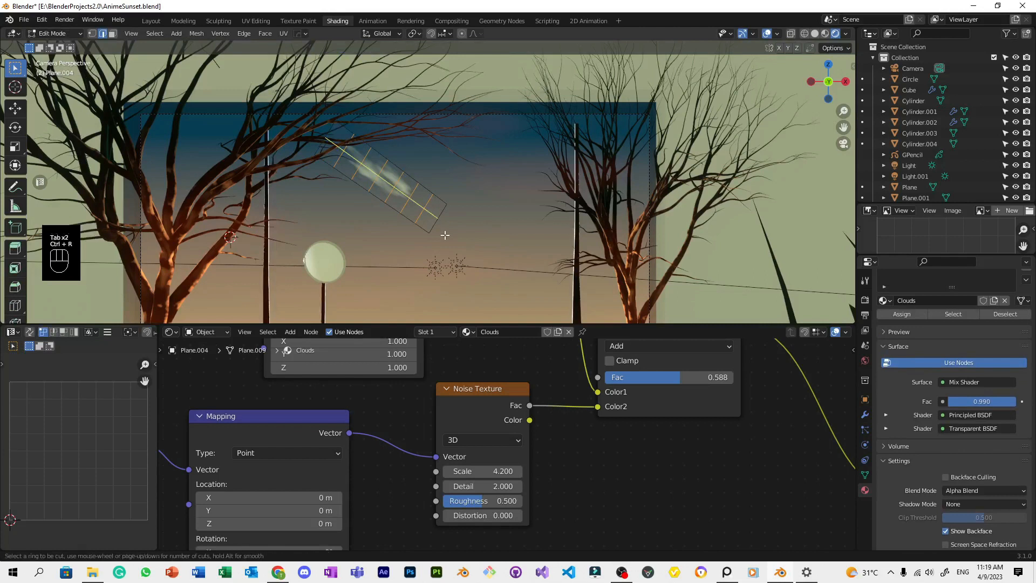
Raise the cloud plane's upper end edge along Z and rotate it with smooth proportional editing so the plane curves.
{"action": "key", "text": "Tab"}
{"action": "key", "text": "Tab"}
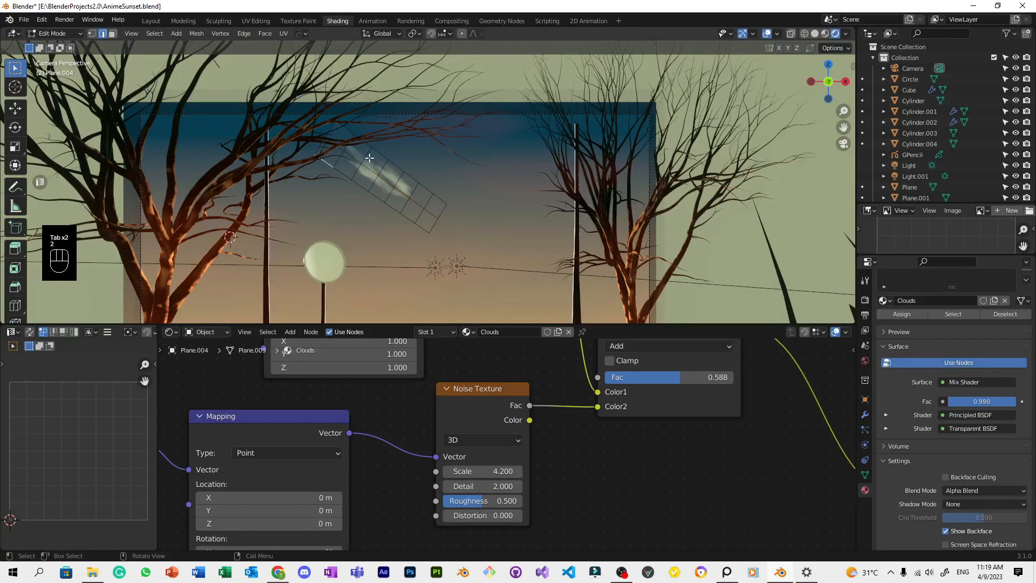
{"action": "key", "text": "2"}
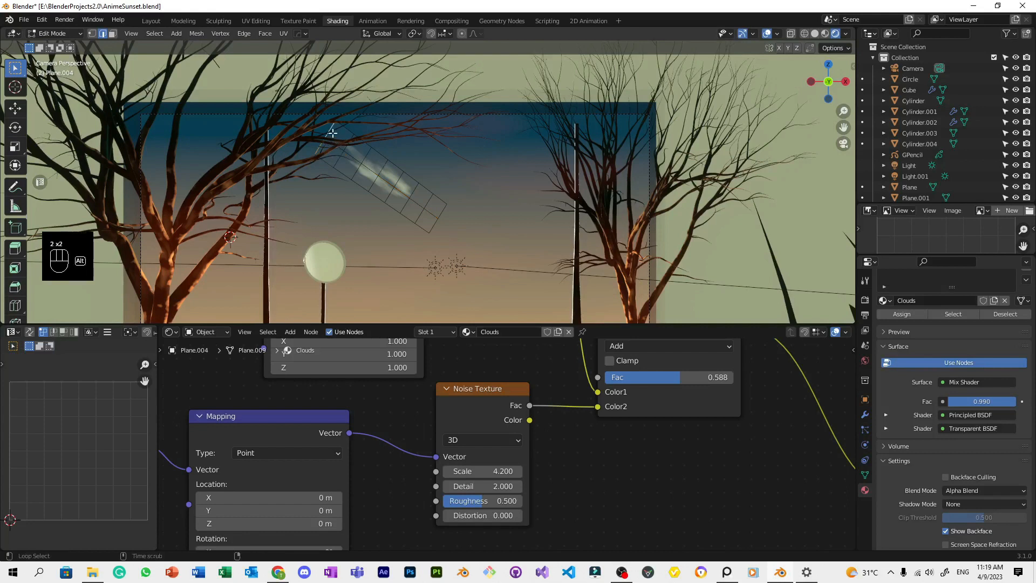
{"action": "key", "text": "i"}
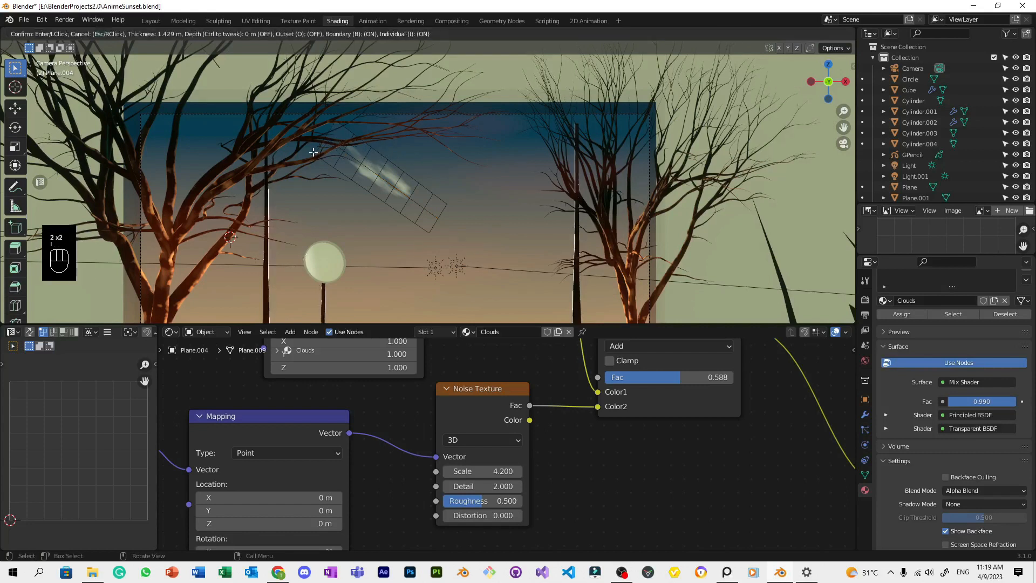
{"action": "left_click", "coordinate": [338, 149]}
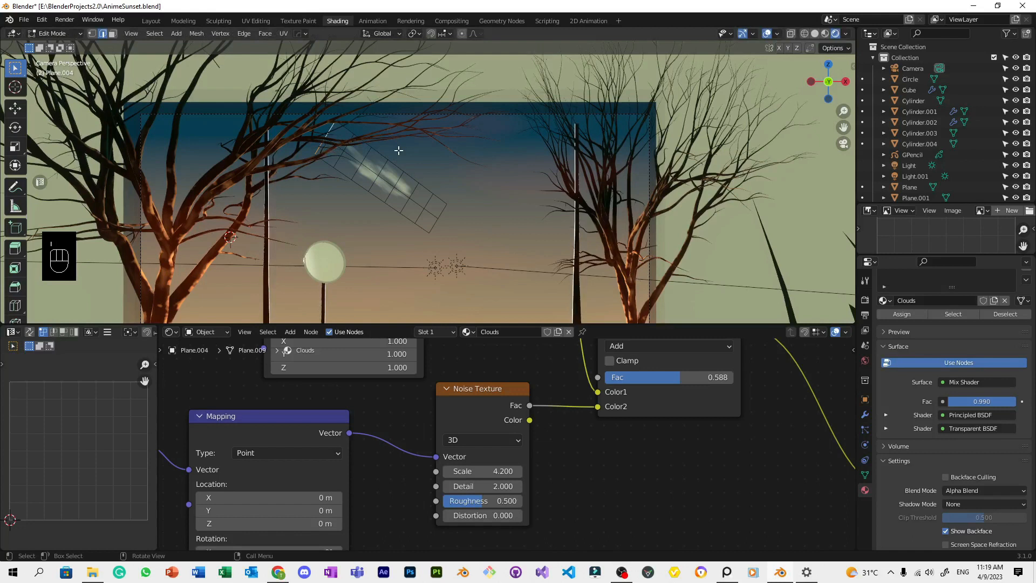
{"action": "key", "text": "g"}
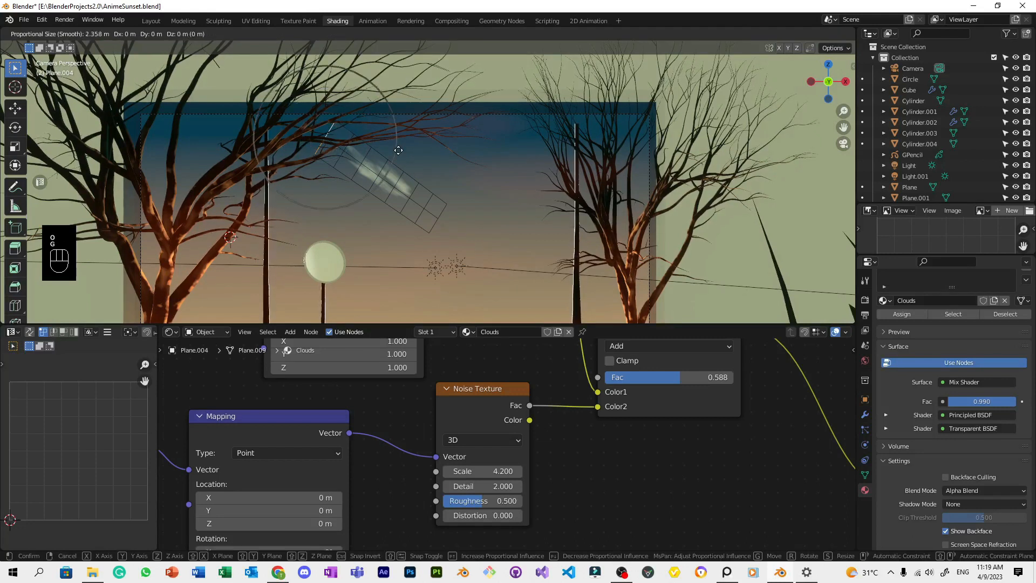
{"action": "key", "text": "z"}
{"action": "scroll", "coordinate": [410, 126], "scroll_direction": "down", "scroll_amount": 4}
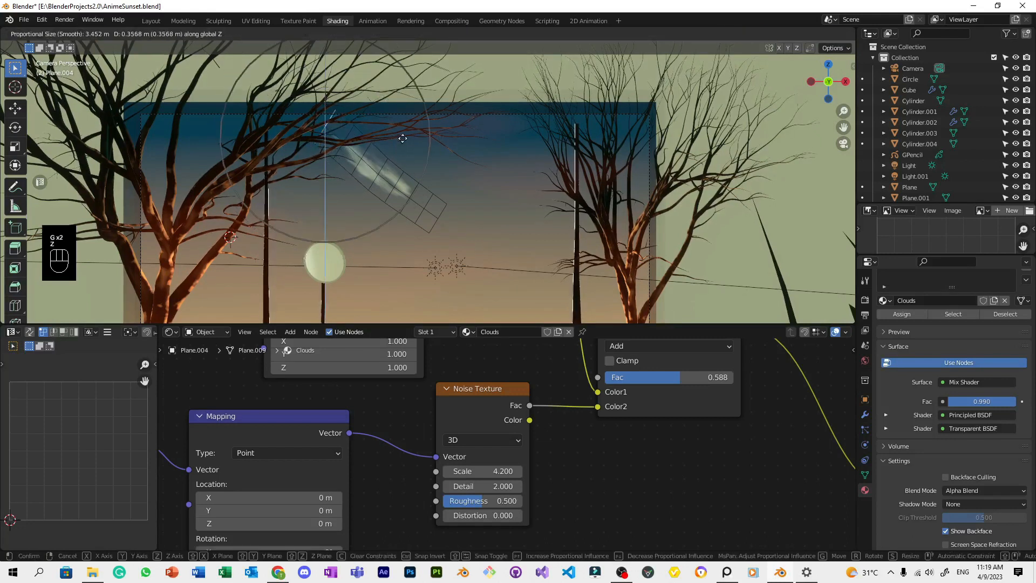
{"action": "left_click", "coordinate": [413, 113]}
{"action": "key", "text": "r"}
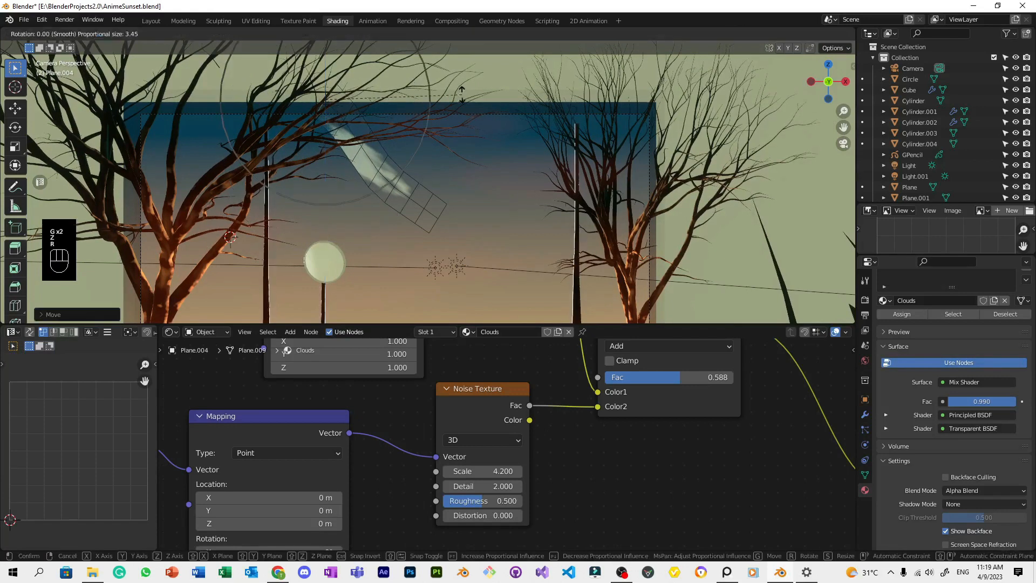
{"action": "left_click", "coordinate": [478, 167]}
{"action": "key", "text": "Tab"}
Move the curved cloud plane slightly lower in the sky and save the file.
{"action": "scroll", "coordinate": [475, 169], "scroll_direction": "up", "scroll_amount": 2}
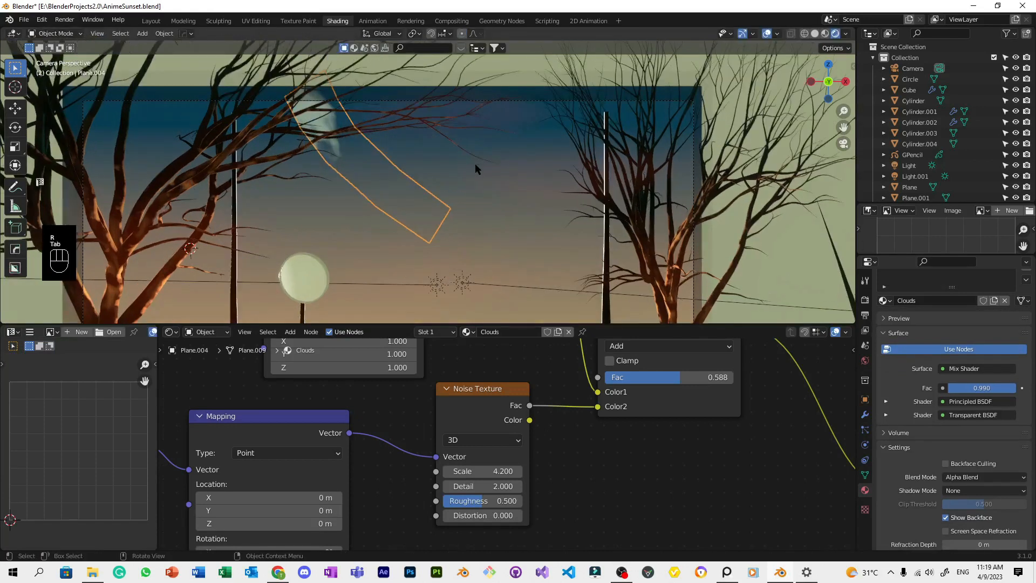
{"action": "key", "text": "g"}
{"action": "left_click", "coordinate": [484, 202]}
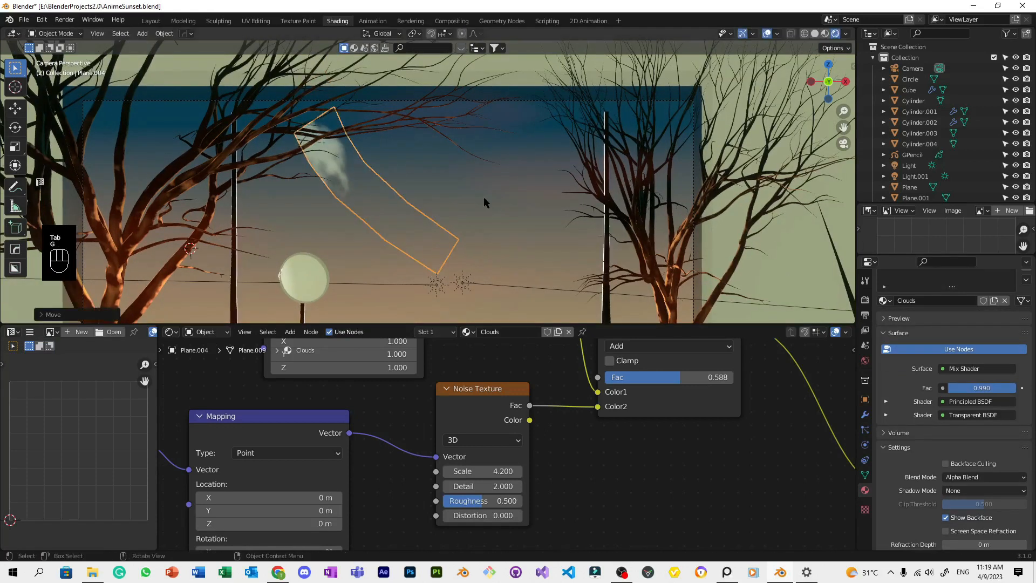
{"action": "key", "text": "ctrl+s"}
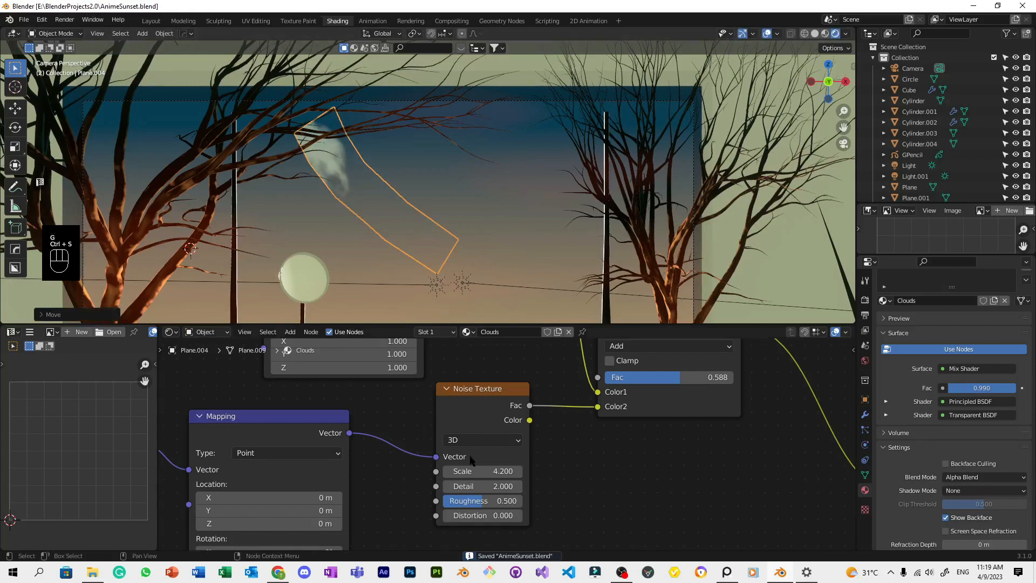
Set the Voronoi Texture mapping's location to X -0.23 m, Y -0.57 m and Z 0.56 m.
{"action": "scroll", "coordinate": [510, 448], "scroll_direction": "down", "scroll_amount": 2}
{"action": "middle_click_drag", "start_coordinate": [531, 433], "coordinate": [561, 508]}
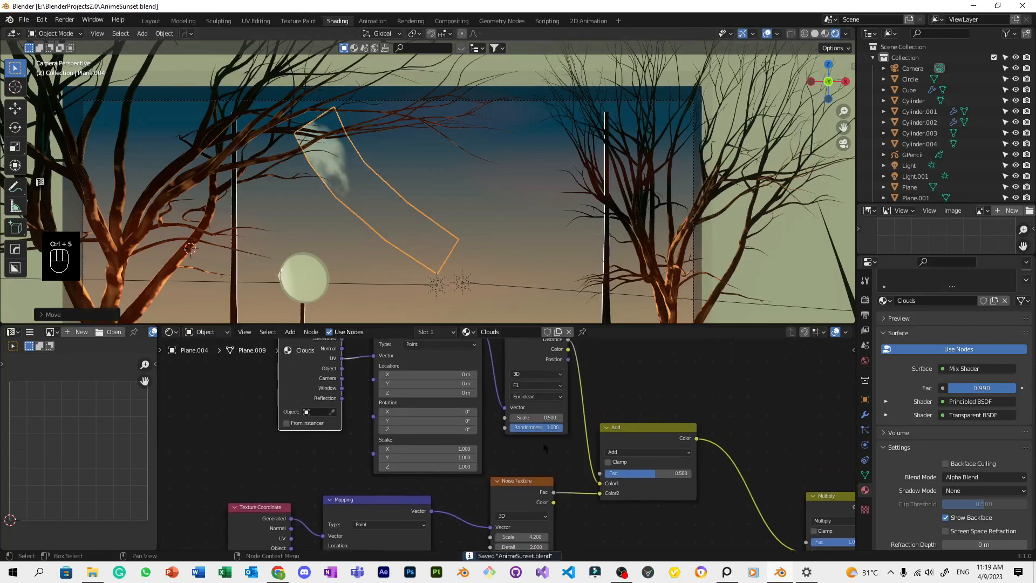
{"action": "left_click_drag", "start_coordinate": [537, 417], "coordinate": [547, 418]}
{"action": "key", "text": "ctrl+z"}
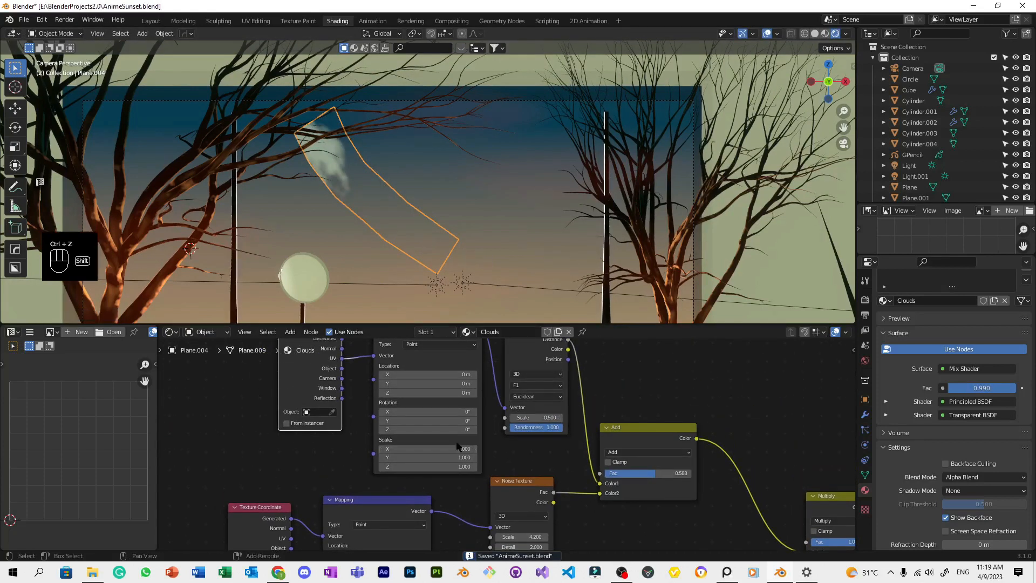
{"action": "left_click_drag", "start_coordinate": [436, 375], "coordinate": [394, 383], "text": "shift"}
{"action": "key", "text": "ctrl+z"}
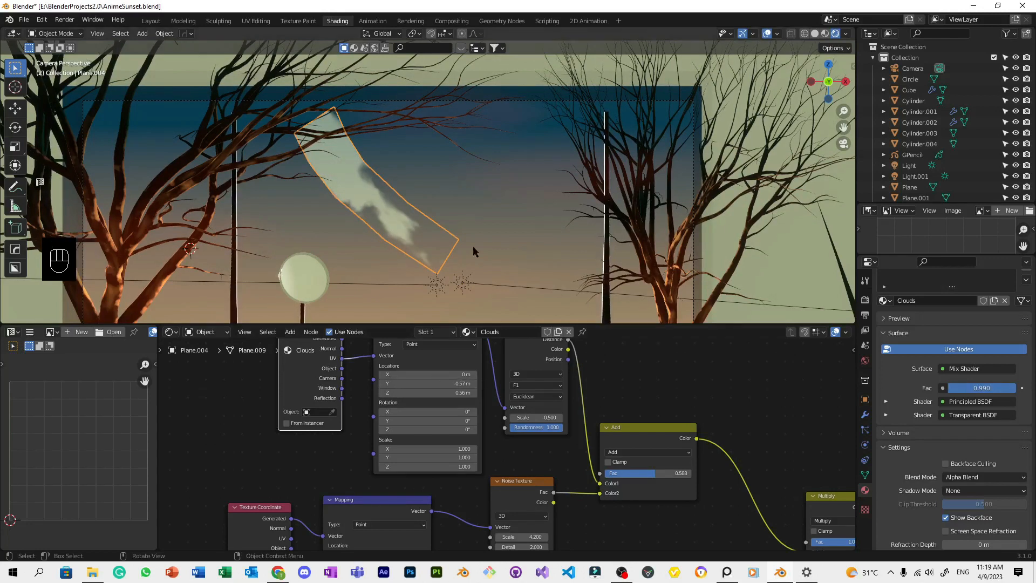
{"action": "left_click_drag", "start_coordinate": [455, 374], "coordinate": [439, 374], "text": "shift"}
Set the Voronoi Texture's scale to -0.83 and its mapping location to Y -0.47 m and Z 0.52 m.
{"action": "left_click_drag", "start_coordinate": [540, 417], "coordinate": [516, 417], "text": "shift"}
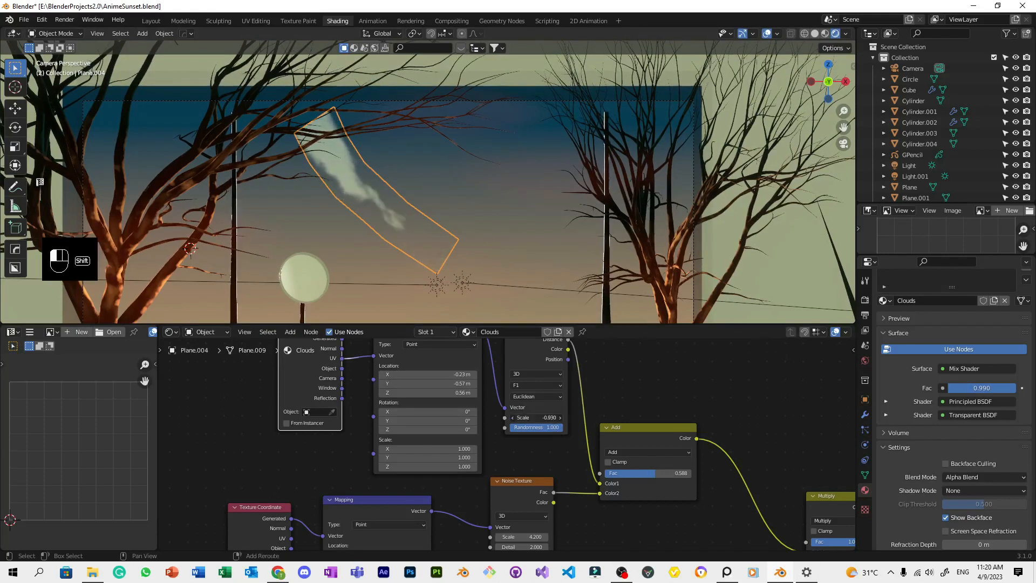
{"action": "left_click", "coordinate": [445, 370], "text": "shift"}
{"action": "left_click_drag", "start_coordinate": [458, 374], "coordinate": [465, 375], "text": "shift"}
{"action": "key", "text": "ctrl+z"}
{"action": "key", "text": "ctrl+z"}
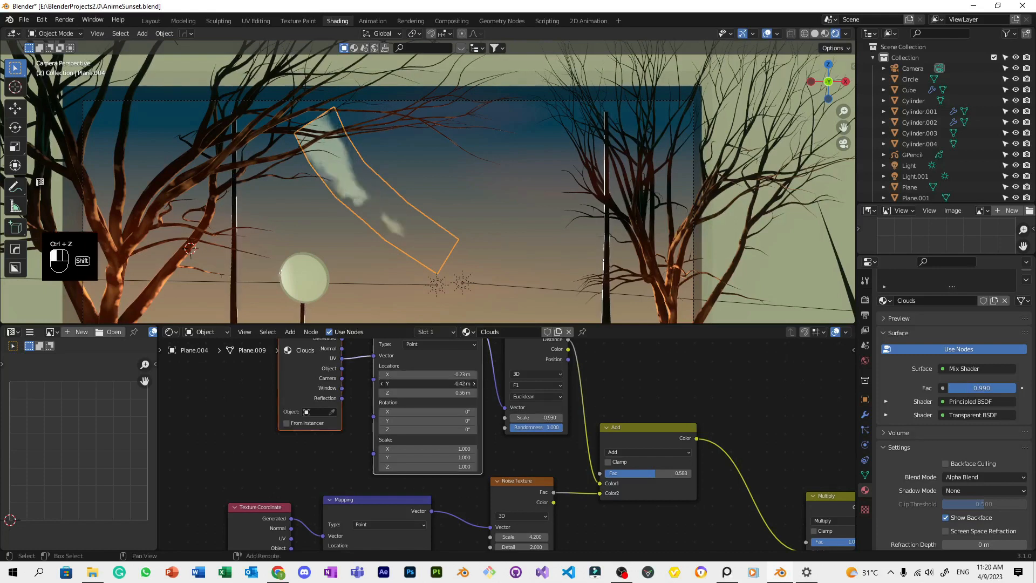
{"action": "left_click_drag", "start_coordinate": [432, 393], "coordinate": [466, 392], "text": "shift"}
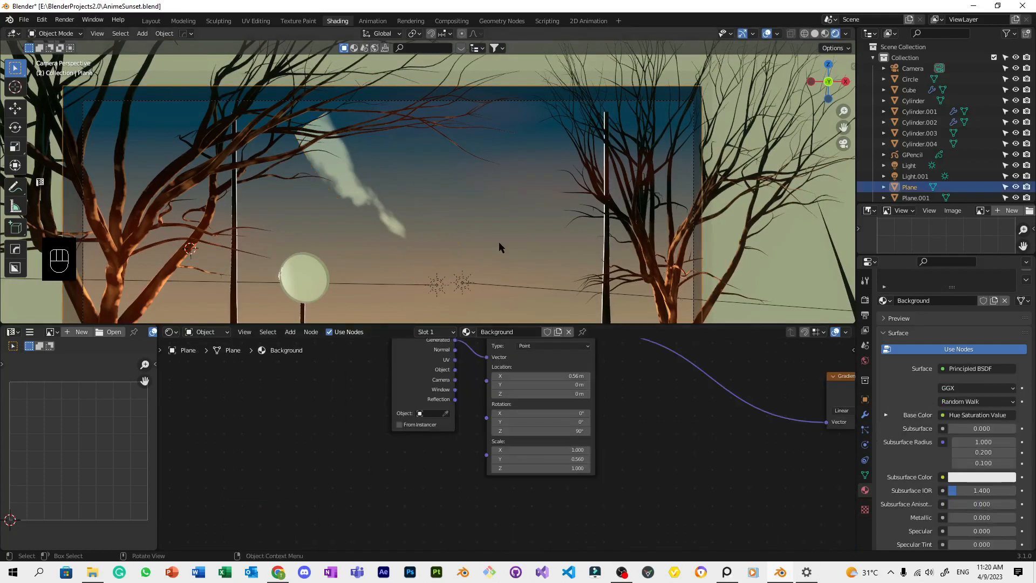
Reposition the whole cloud plane in the sky between the two trees.
{"action": "scroll", "coordinate": [498, 242], "scroll_direction": "down", "scroll_amount": 4}
{"action": "scroll", "coordinate": [413, 196], "scroll_direction": "up", "scroll_amount": 3}
{"action": "key", "text": "g"}
Turn off proportional editing and pull the cloud plane's upper outer corner vertex outward to widen that end.
{"action": "key", "text": "Tab"}
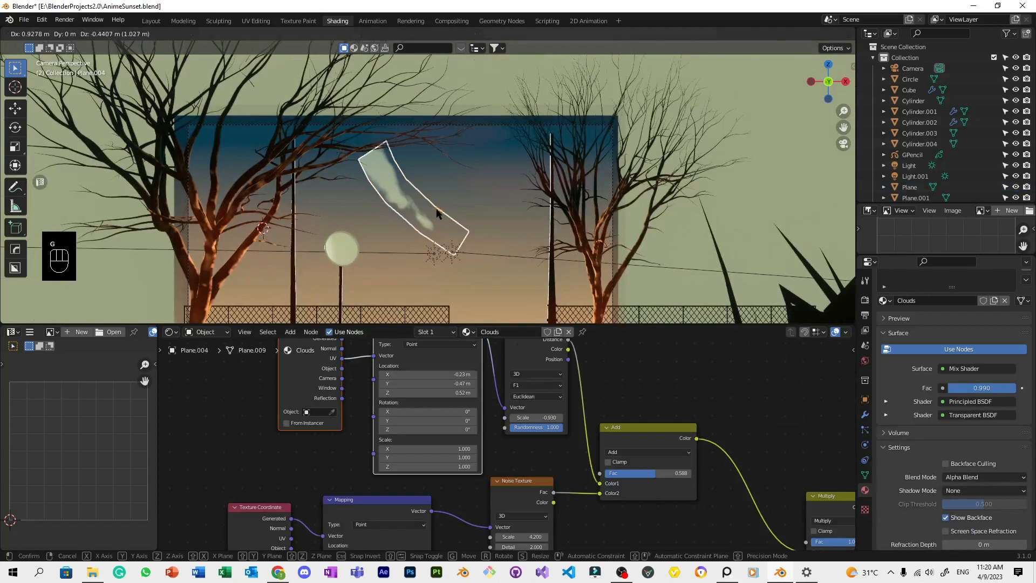
{"action": "scroll", "coordinate": [438, 210], "scroll_direction": "up", "scroll_amount": 4}
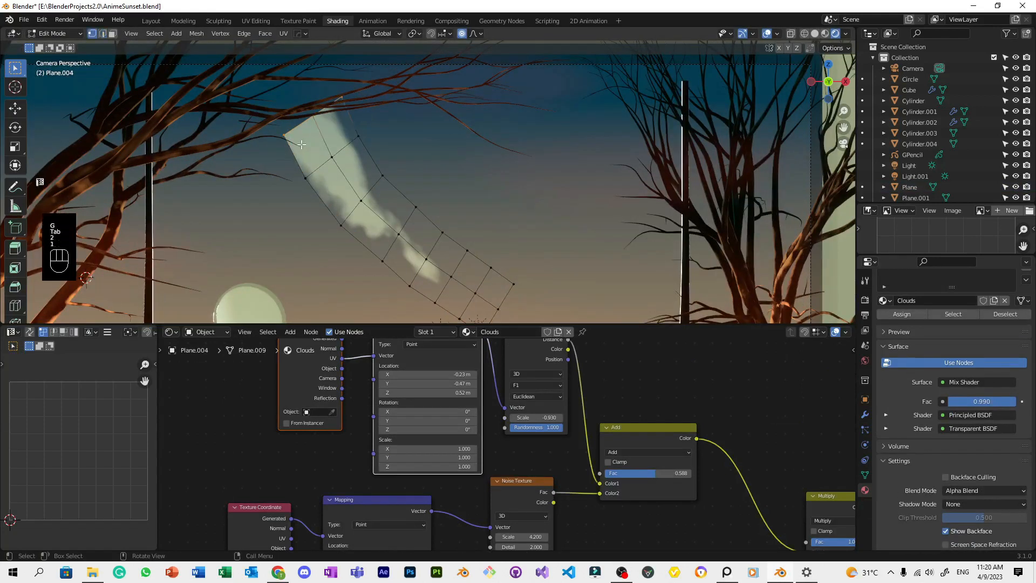
{"action": "key", "text": "g"}
{"action": "key", "text": "g"}
{"action": "left_click", "coordinate": [289, 139]}
{"action": "key", "text": "Tab"}
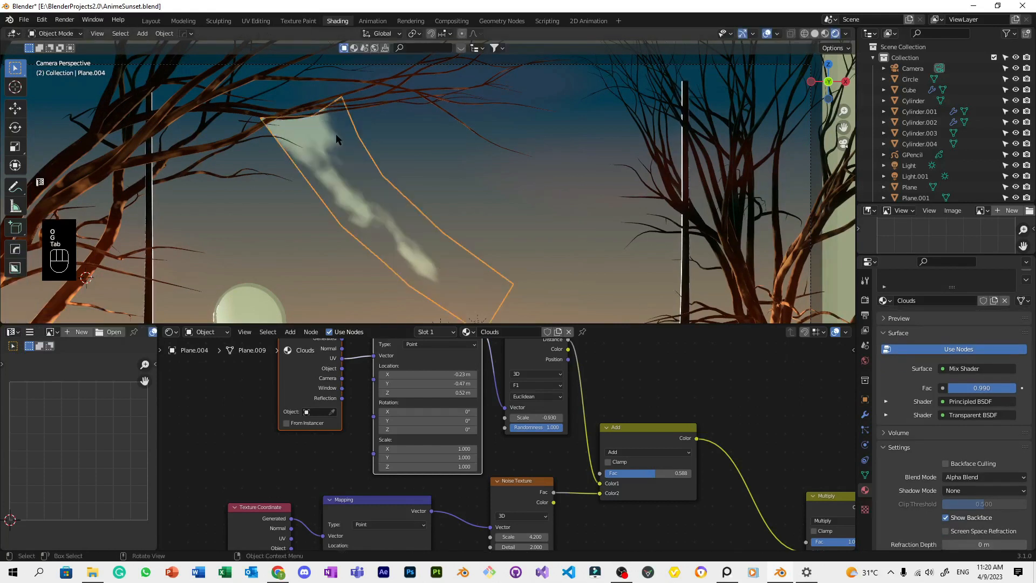
{"action": "left_click", "coordinate": [403, 129]}
{"action": "left_click", "coordinate": [372, 162]}
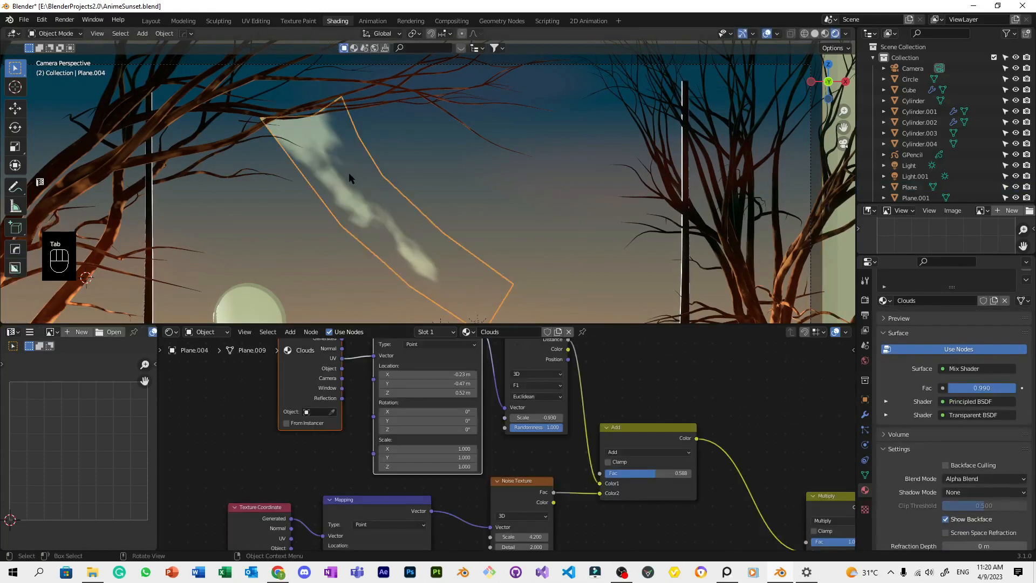
Try shifting the location in the Noise Texture's mapping, and undo the change.
{"action": "scroll", "coordinate": [507, 451], "scroll_direction": "down", "scroll_amount": 2}
{"action": "scroll", "coordinate": [531, 520], "scroll_direction": "up", "scroll_amount": 1}
{"action": "middle_click_drag", "start_coordinate": [531, 520], "coordinate": [524, 482]}
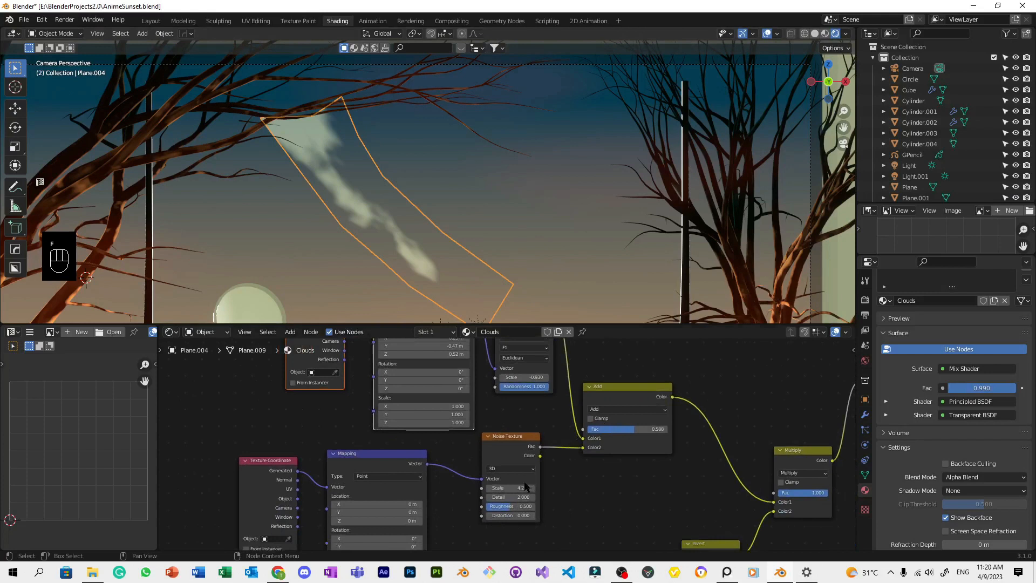
{"action": "middle_click_drag", "start_coordinate": [443, 503], "coordinate": [443, 416]}
{"action": "scroll", "coordinate": [442, 416], "scroll_direction": "up", "scroll_amount": 1}
{"action": "left_click_drag", "start_coordinate": [398, 419], "coordinate": [321, 419], "text": "shift"}
{"action": "key", "text": "ctrl+z"}
{"action": "key", "text": "ctrl+z"}
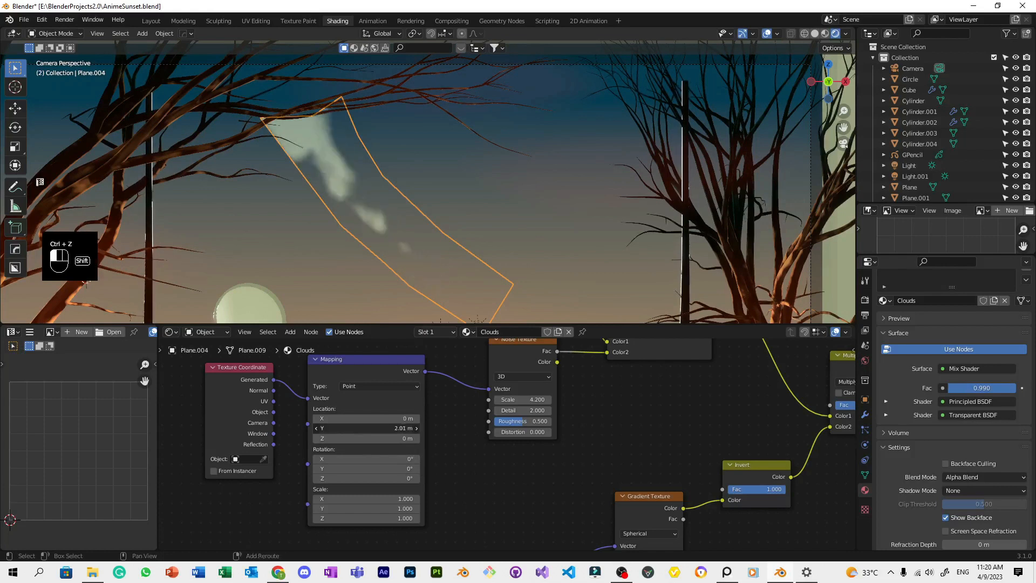
Undo the trial X shift in the Gradient Texture's mapping and set its Z location to -0.69 m.
{"action": "middle_click_drag", "start_coordinate": [333, 464], "coordinate": [406, 290]}
{"action": "middle_click_drag", "start_coordinate": [608, 480], "coordinate": [520, 474]}
{"action": "mouse_move", "coordinate": [425, 455]}
{"action": "left_mouse_down"}
{"action": "mouse_move", "coordinate": [413, 455]}
{"action": "mouse_move", "coordinate": [424, 455]}
{"action": "left_mouse_up"}
{"action": "key", "text": "ctrl+z"}
{"action": "key", "text": "ctrl+z"}
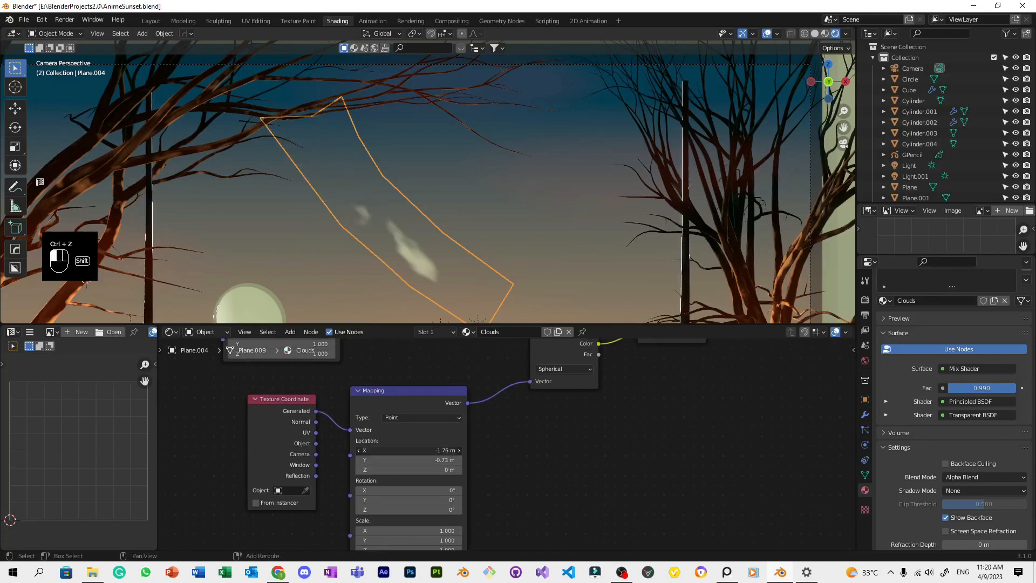
{"action": "key", "text": "ctrl+z"}
{"action": "left_click_drag", "start_coordinate": [409, 470], "coordinate": [380, 470]}
In the Gradient Texture's mapping, set the Y scale to 6.61 and the X location to -0.31 m, and lower the Y location.
{"action": "middle_click_drag", "start_coordinate": [517, 464], "coordinate": [525, 424]}
{"action": "left_click_drag", "start_coordinate": [451, 490], "coordinate": [502, 490], "text": "shift"}
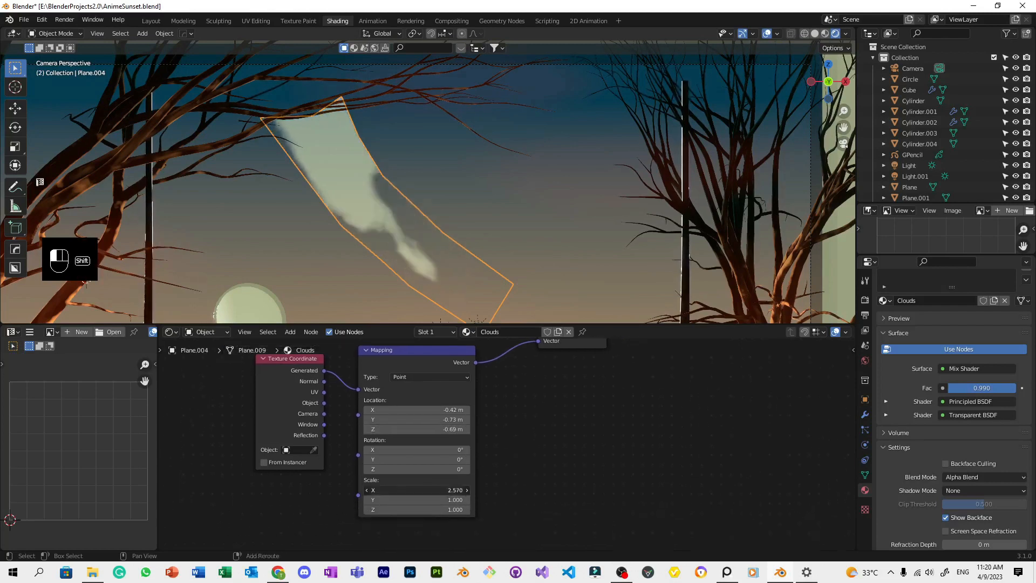
{"action": "key", "text": "ctrl+z"}
{"action": "left_click_drag", "start_coordinate": [421, 500], "coordinate": [515, 500], "text": "shift"}
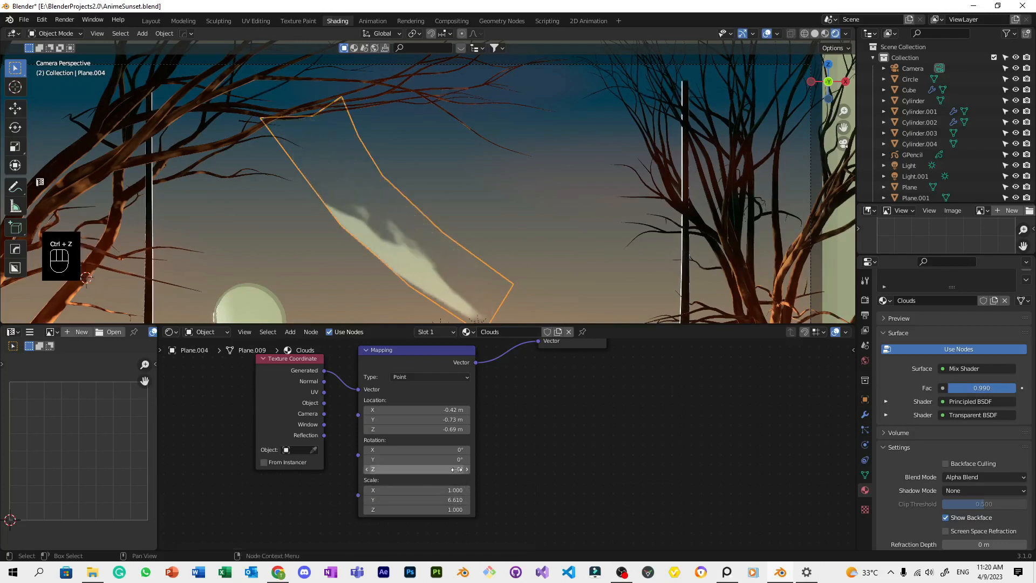
{"action": "left_click_drag", "start_coordinate": [437, 430], "coordinate": [445, 410], "text": "shift"}
{"action": "key", "text": "ctrl+z"}
In the Gradient Texture's mapping, set the Z rotation to -1.03°, the Y scale to 1.08 and the Y location to -0.41 m.
{"action": "left_click", "coordinate": [429, 450]}
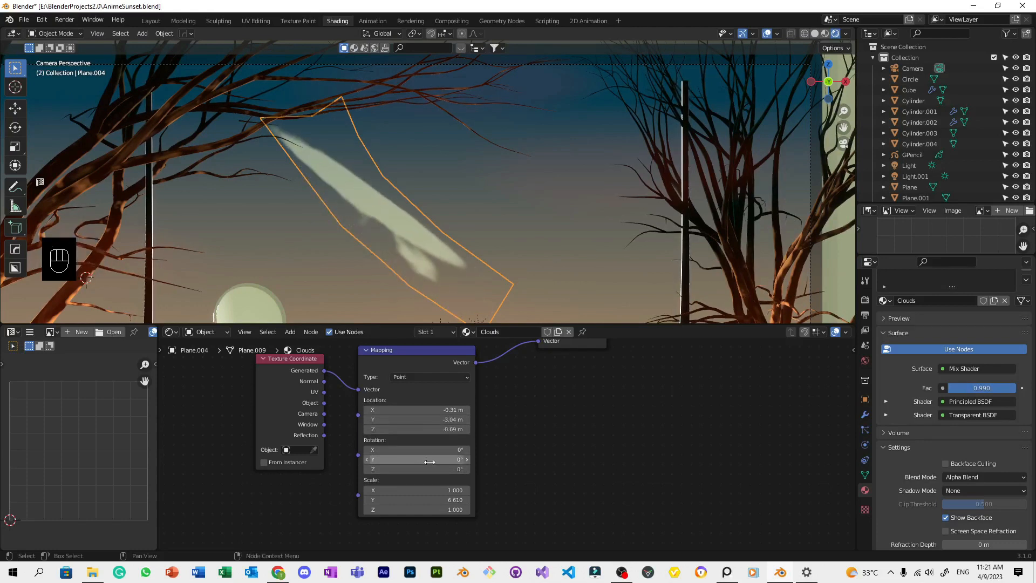
{"action": "left_click", "coordinate": [527, 458]}
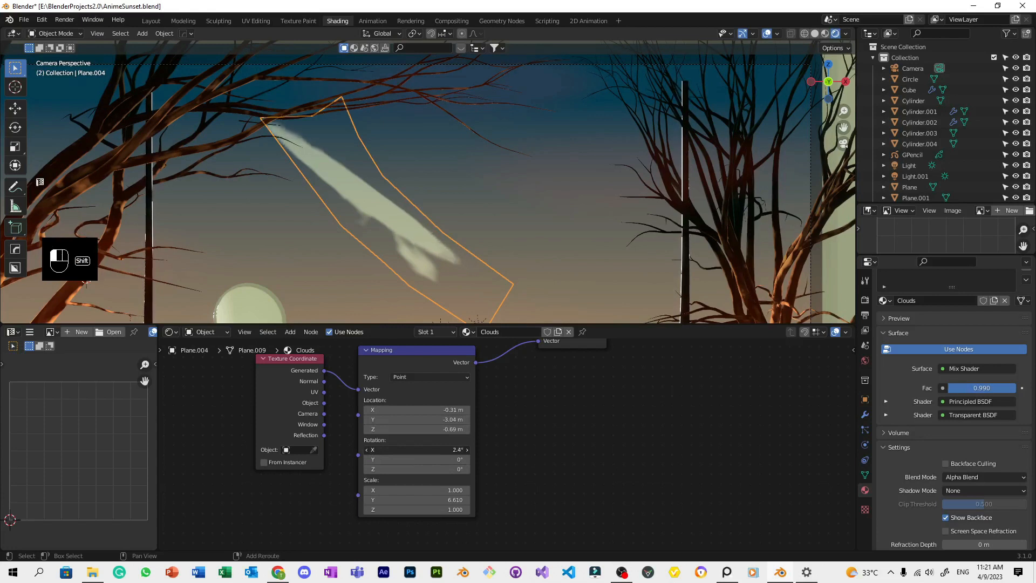
{"action": "key", "text": "ctrl+z"}
{"action": "left_click_drag", "start_coordinate": [416, 459], "coordinate": [616, 470], "text": "shift"}
{"action": "key", "text": "ctrl+z"}
{"action": "left_click_drag", "start_coordinate": [459, 500], "coordinate": [405, 500], "text": "shift"}
{"action": "left_click_drag", "start_coordinate": [439, 419], "coordinate": [506, 427]}
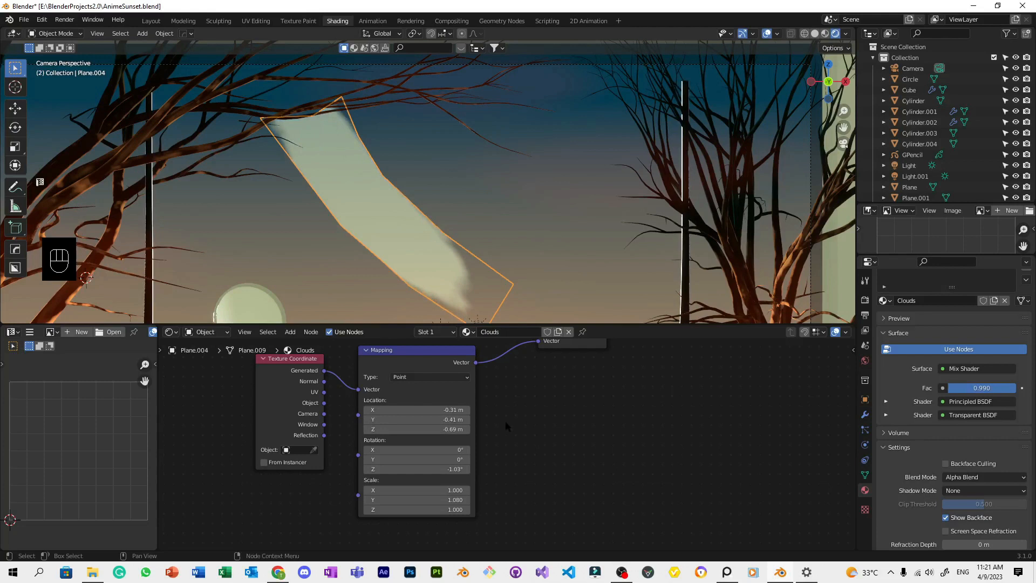
Feed the Gradient Texture's mapping with UV coordinates instead of Generated.
{"action": "scroll", "coordinate": [512, 427], "scroll_direction": "down", "scroll_amount": 1}
{"action": "left_click_drag", "start_coordinate": [338, 396], "coordinate": [366, 388]}
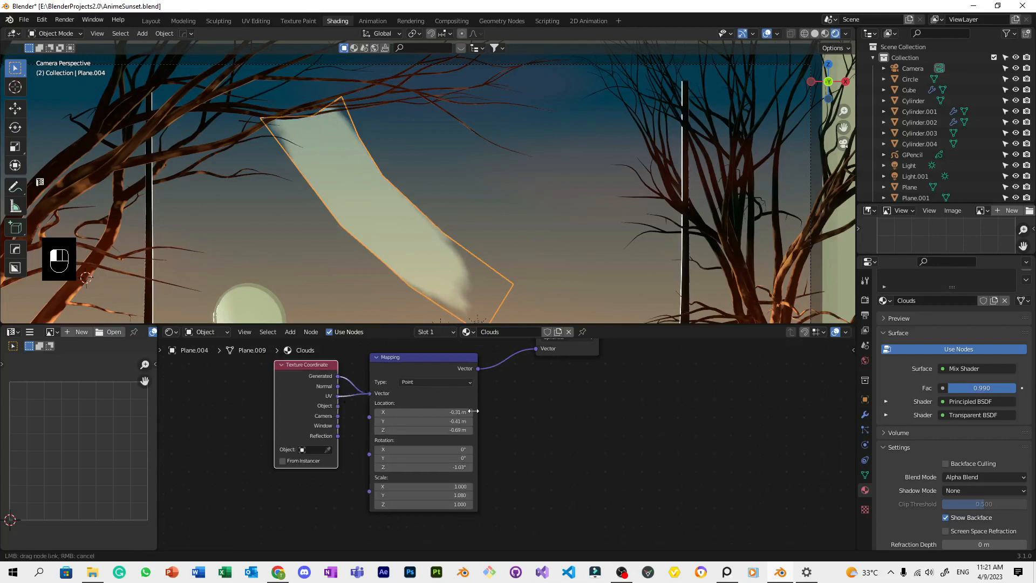
{"action": "left_click_drag", "start_coordinate": [474, 411], "coordinate": [475, 412]}
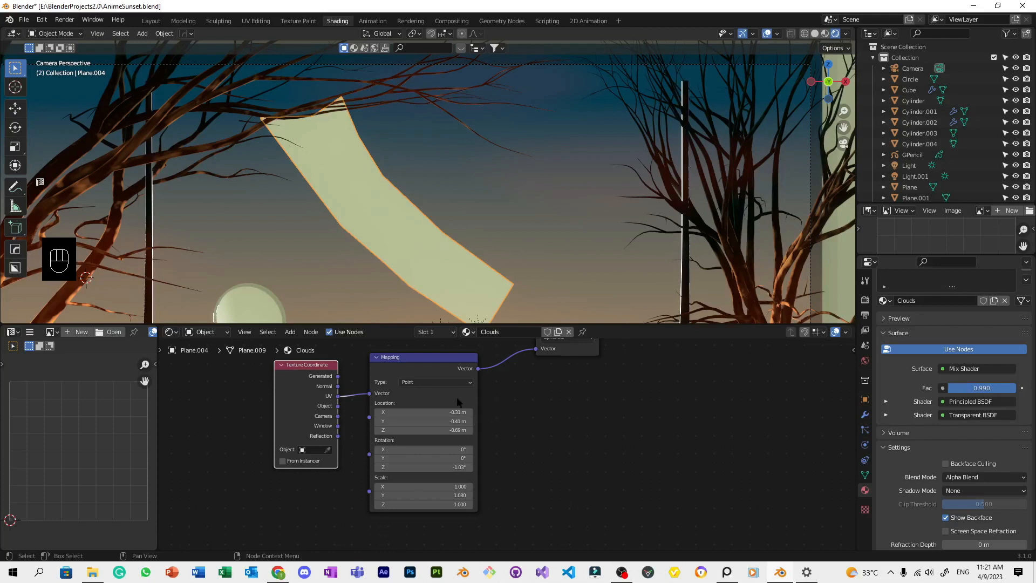
Set the Noise Texture's scale to 10.1 and save the file.
{"action": "scroll", "coordinate": [479, 402], "scroll_direction": "down", "scroll_amount": 1}
{"action": "scroll", "coordinate": [541, 248], "scroll_direction": "down", "scroll_amount": 2}
{"action": "scroll", "coordinate": [510, 316], "scroll_direction": "up", "scroll_amount": 2}
{"action": "scroll", "coordinate": [540, 427], "scroll_direction": "up", "scroll_amount": 2}
{"action": "mouse_move", "coordinate": [539, 427]}
{"action": "middle_mouse_down"}
{"action": "mouse_move", "coordinate": [484, 364]}
{"action": "mouse_move", "coordinate": [457, 388]}
{"action": "mouse_move", "coordinate": [476, 406]}
{"action": "middle_mouse_up"}
{"action": "mouse_move", "coordinate": [387, 400]}
{"action": "left_mouse_down"}
{"action": "mouse_move", "coordinate": [420, 400]}
{"action": "mouse_move", "coordinate": [410, 400]}
{"action": "left_mouse_up"}
{"action": "scroll", "coordinate": [513, 167], "scroll_direction": "down", "scroll_amount": 5}
{"action": "key", "text": "ctrl+s"}
Rotate the cloud plane slightly to a flatter tilt, save the file and select the background plane.
{"action": "scroll", "coordinate": [458, 215], "scroll_direction": "up", "scroll_amount": 2}
{"action": "key", "text": "r"}
{"action": "left_click", "coordinate": [551, 170]}
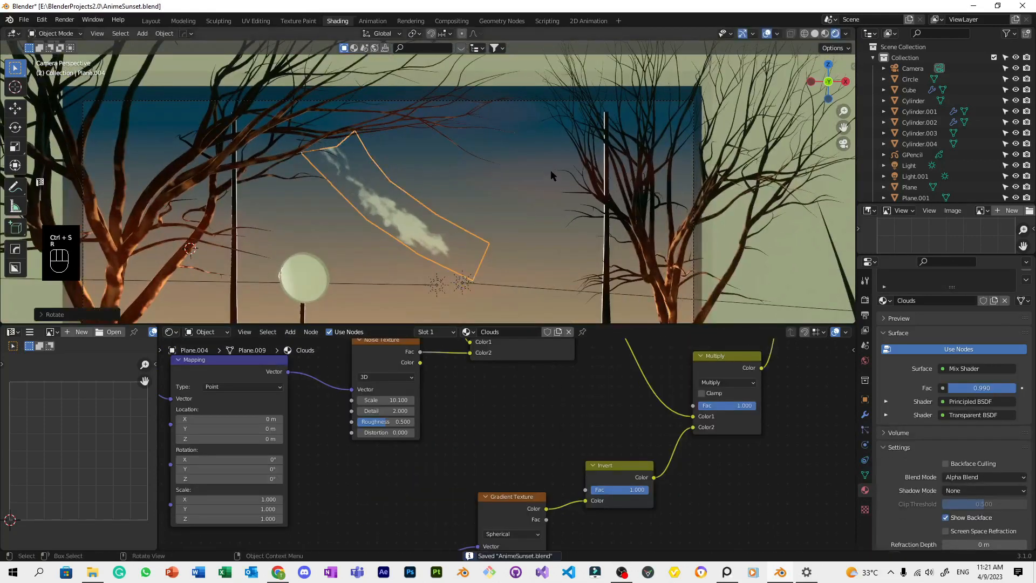
{"action": "scroll", "coordinate": [550, 170], "scroll_direction": "down", "scroll_amount": 2}
{"action": "key", "text": "ctrl+s"}
{"action": "left_click", "coordinate": [478, 178]}
{"action": "scroll", "coordinate": [478, 179], "scroll_direction": "up", "scroll_amount": 1}
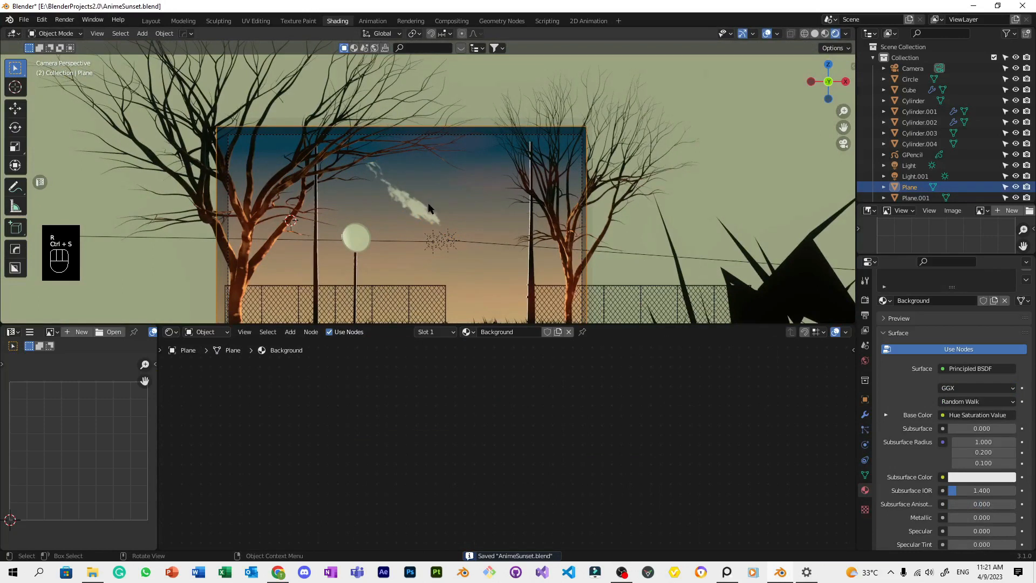
Select the cloud plane again, move it to a new spot in the sky and save the file.
{"action": "left_click", "coordinate": [411, 205]}
{"action": "scroll", "coordinate": [455, 221], "scroll_direction": "up", "scroll_amount": 2}
{"action": "middle_click_drag", "start_coordinate": [476, 234], "coordinate": [449, 169], "text": "shift"}
{"action": "key", "text": "ctrl+s"}
{"action": "key", "text": "g"}
{"action": "left_click", "coordinate": [467, 152]}
{"action": "key", "text": "ctrl+s"}
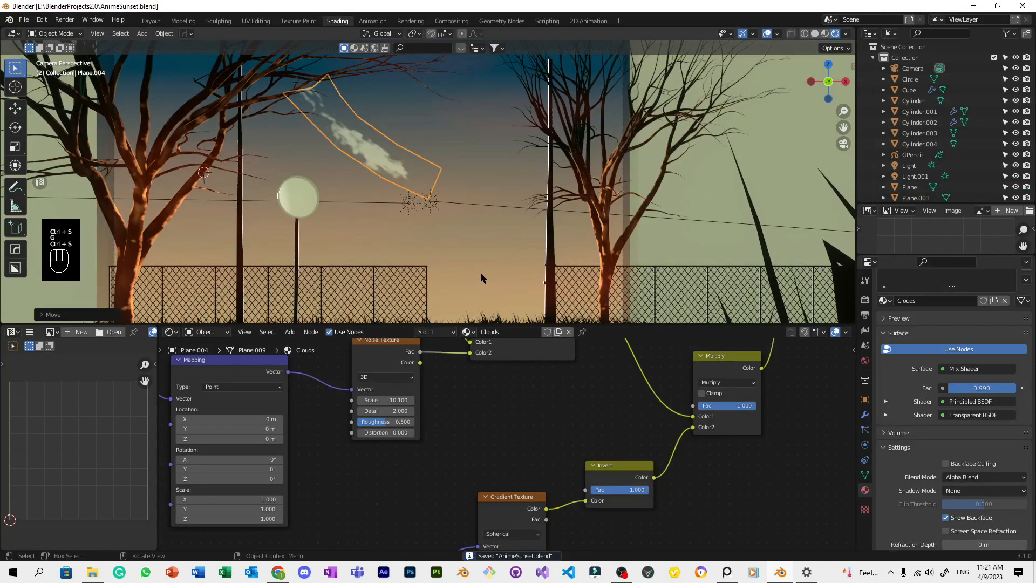
Add a UV sphere and move it in front of the sunset background, just below the cloud plane.
{"action": "left_click", "coordinate": [426, 264]}
{"action": "middle_click_drag", "start_coordinate": [461, 257], "coordinate": [754, 190]}
{"action": "left_click", "coordinate": [420, 231]}
{"action": "left_click", "coordinate": [604, 158]}
{"action": "middle_click_drag", "start_coordinate": [641, 166], "coordinate": [688, 187]}
{"action": "key", "text": "shift+a"}
{"action": "mouse_move", "coordinate": [690, 190]}
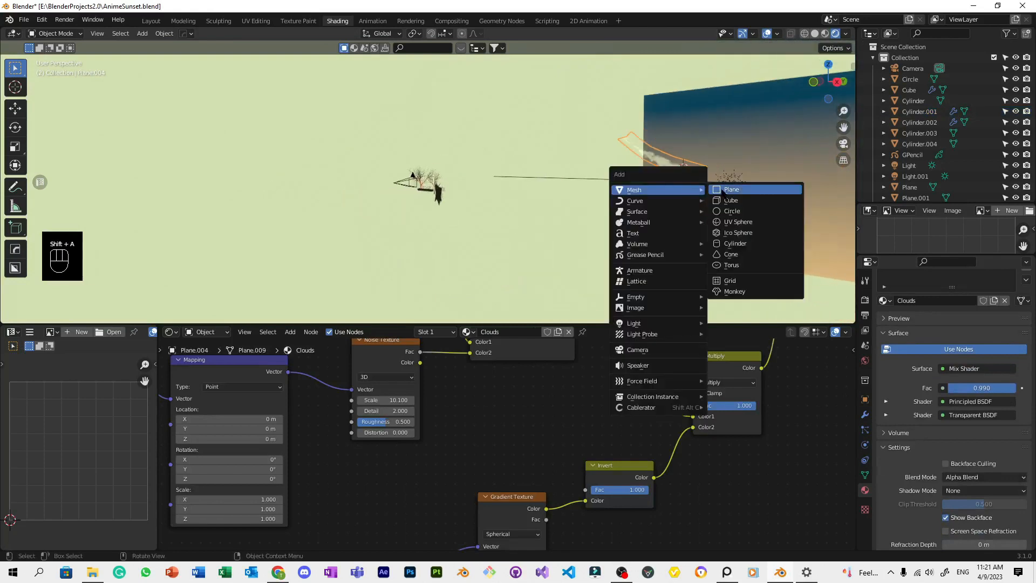
{"action": "left_click", "coordinate": [739, 222]}
{"action": "key", "text": "g"}
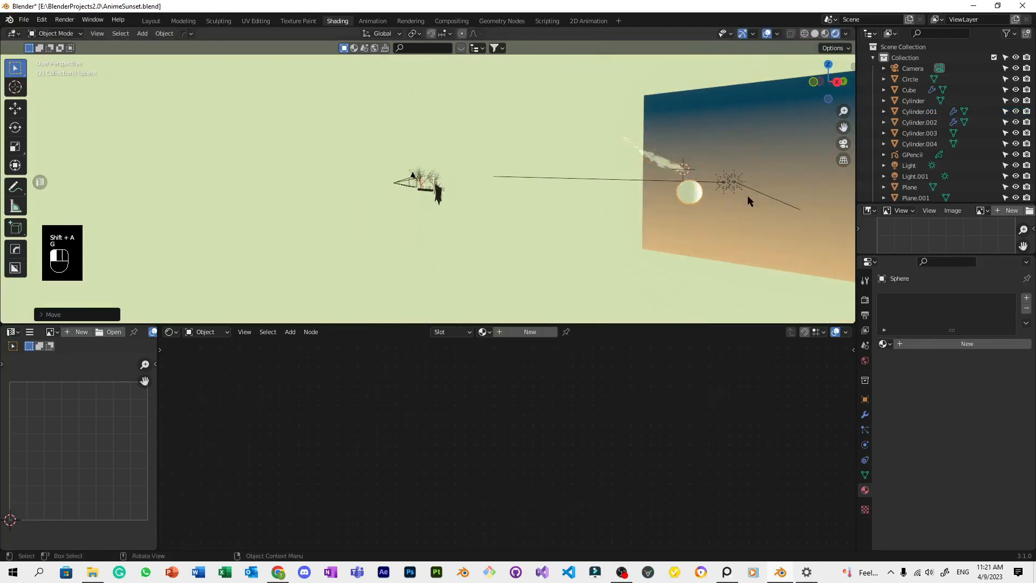
From the camera view, shrink the sphere and move it lower in the sky.
{"action": "left_click", "coordinate": [747, 196]}
{"action": "key", "text": "KP_0"}
{"action": "scroll", "coordinate": [627, 192], "scroll_direction": "down", "scroll_amount": 6}
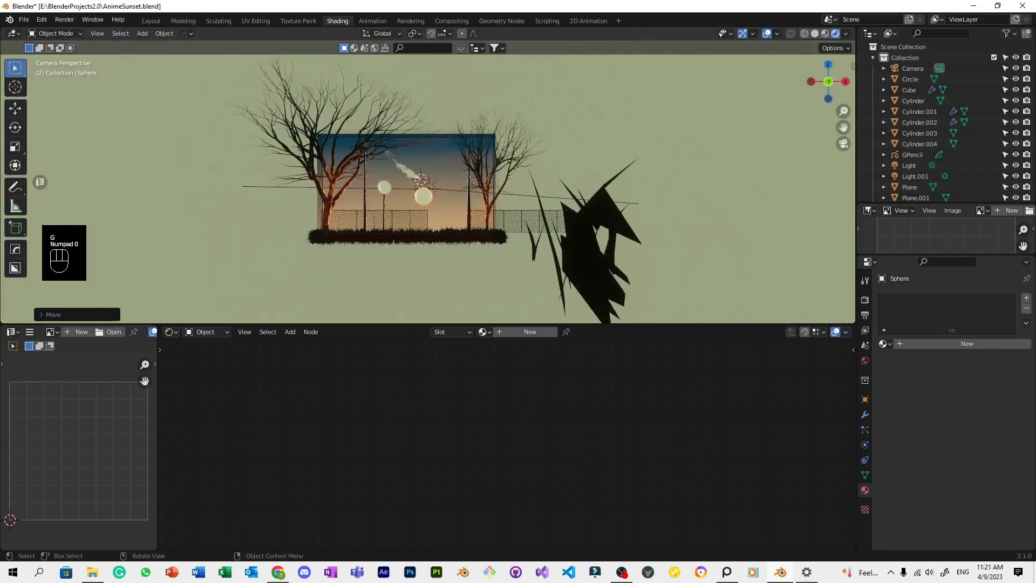
{"action": "key", "text": "s"}
{"action": "left_click", "coordinate": [620, 205]}
{"action": "key", "text": "g"}
{"action": "left_click", "coordinate": [612, 203]}
{"action": "key", "text": "s"}
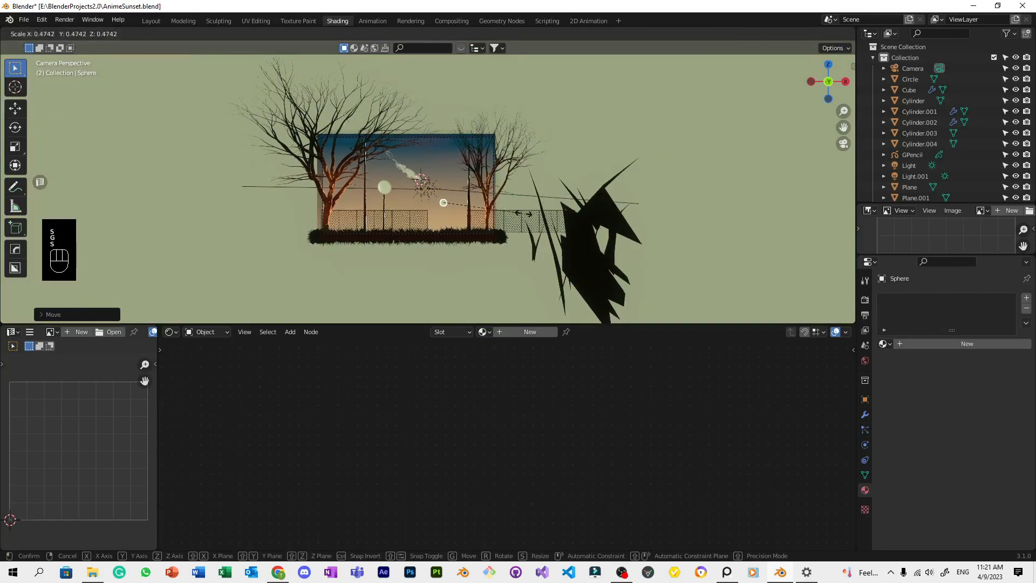
{"action": "left_click", "coordinate": [551, 215]}
Fine-tune the small sphere's position just above the gap in the fence between the two trees.
{"action": "scroll", "coordinate": [550, 215], "scroll_direction": "up", "scroll_amount": 3}
{"action": "key", "text": "g"}
{"action": "left_click", "coordinate": [541, 217]}
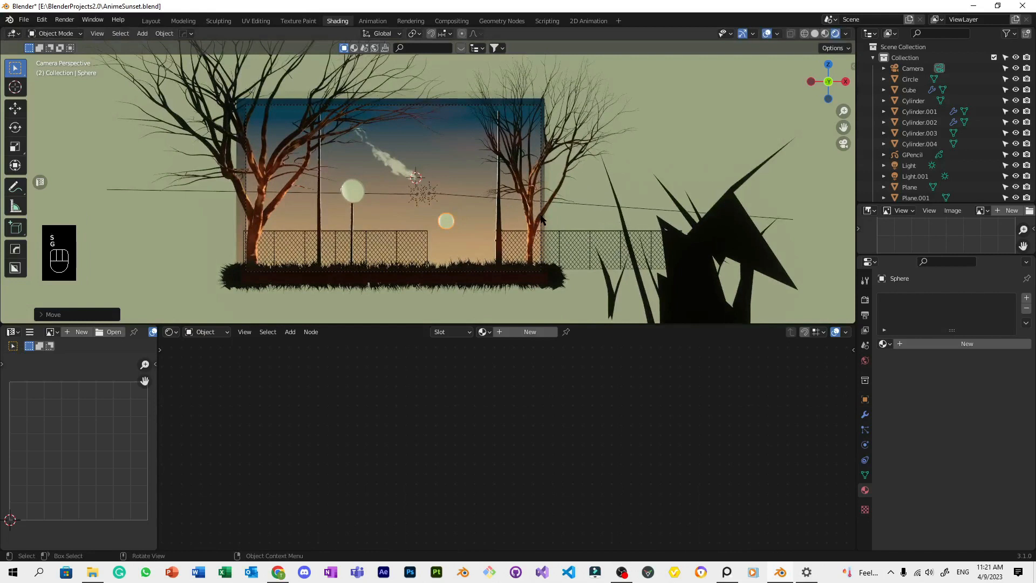
{"action": "scroll", "coordinate": [541, 216], "scroll_direction": "up", "scroll_amount": 3}
{"action": "key", "text": "g"}
{"action": "left_click", "coordinate": [538, 213]}
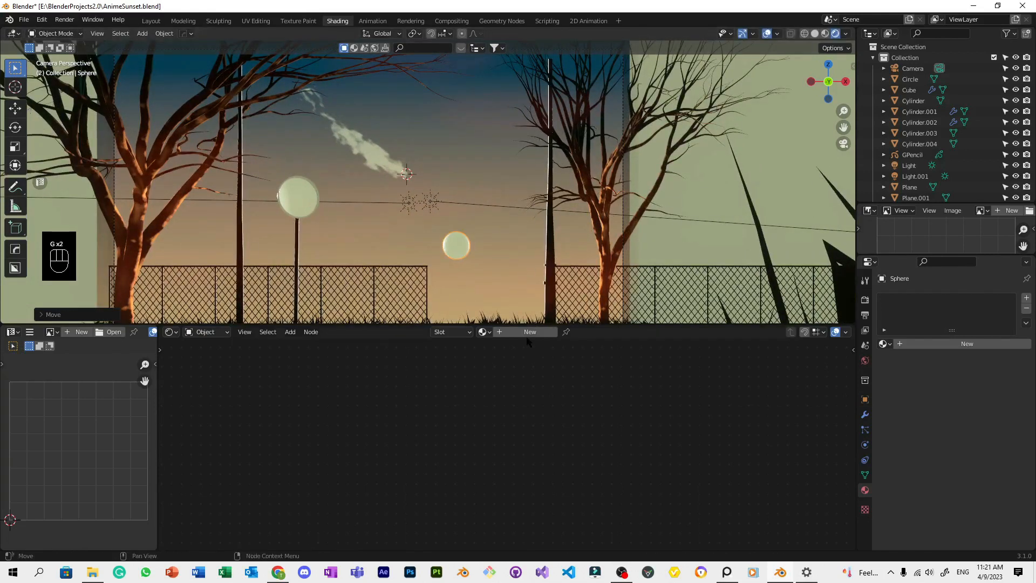
Give the sphere a new material, nudge it slightly and bring its Principled BSDF node into view.
{"action": "left_click", "coordinate": [529, 332]}
{"action": "key", "text": "g"}
{"action": "left_click", "coordinate": [545, 229]}
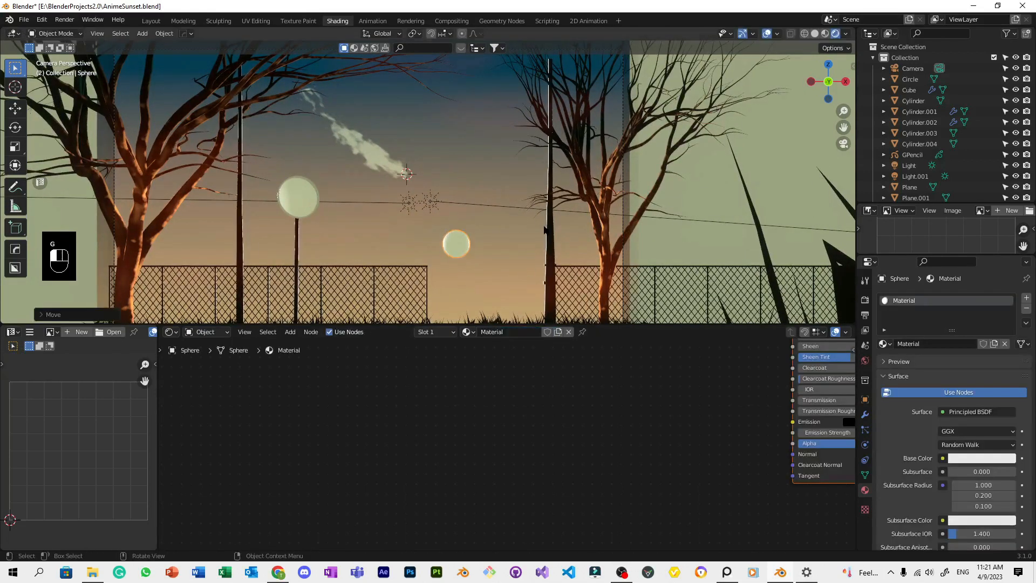
{"action": "scroll", "coordinate": [627, 432], "scroll_direction": "down", "scroll_amount": 6}
{"action": "middle_click_drag", "start_coordinate": [640, 369], "coordinate": [450, 519]}
{"action": "scroll", "coordinate": [426, 475], "scroll_direction": "up", "scroll_amount": 6}
{"action": "left_click", "coordinate": [420, 460]}
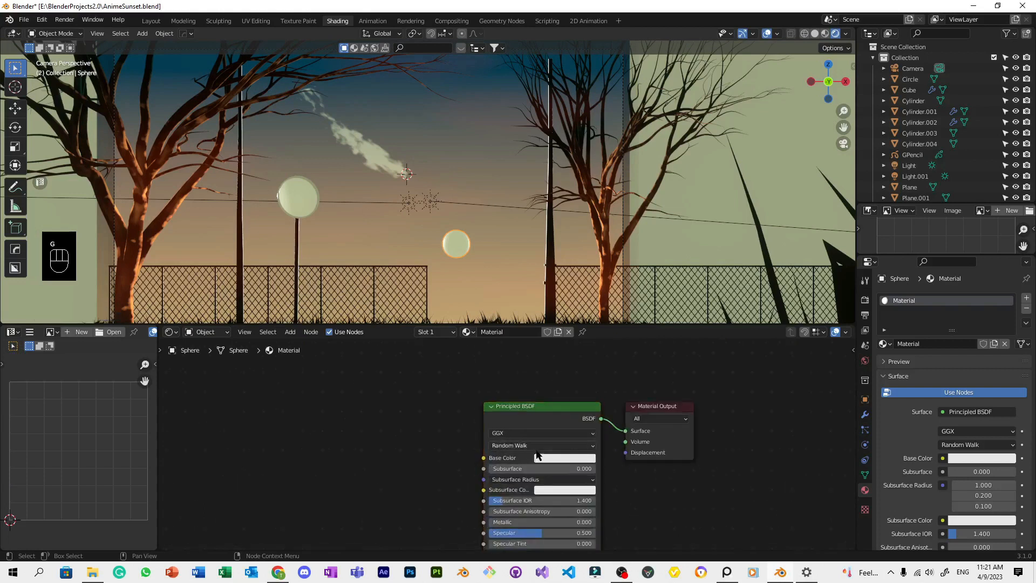
Set the sphere's base colour to hue 0.043 and saturation 1.000, raise its value to make it glow, and save the file.
{"action": "left_click", "coordinate": [543, 457]}
{"action": "left_click_drag", "start_coordinate": [578, 435], "coordinate": [604, 435]}
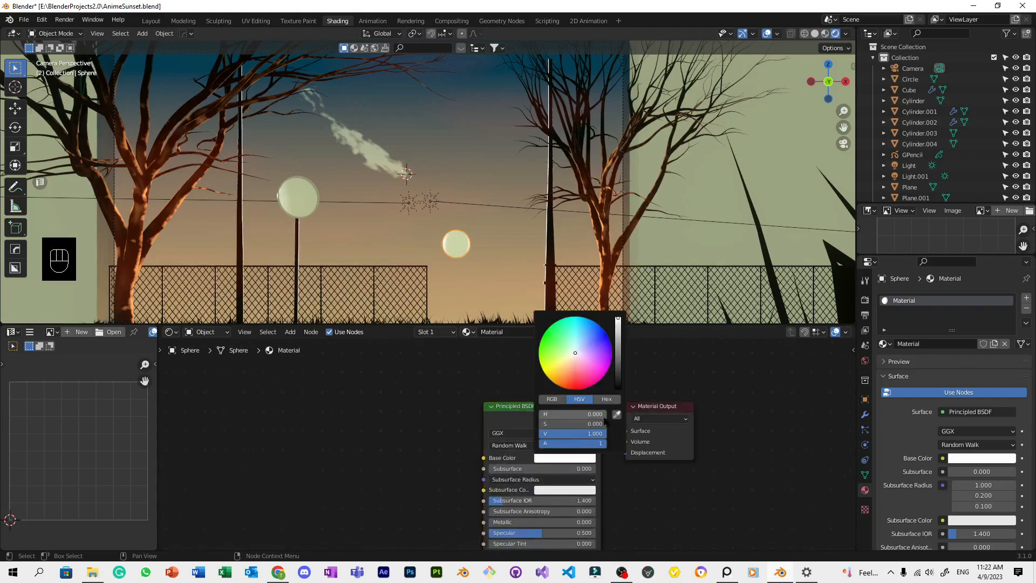
{"action": "left_click_drag", "start_coordinate": [568, 382], "coordinate": [560, 398]}
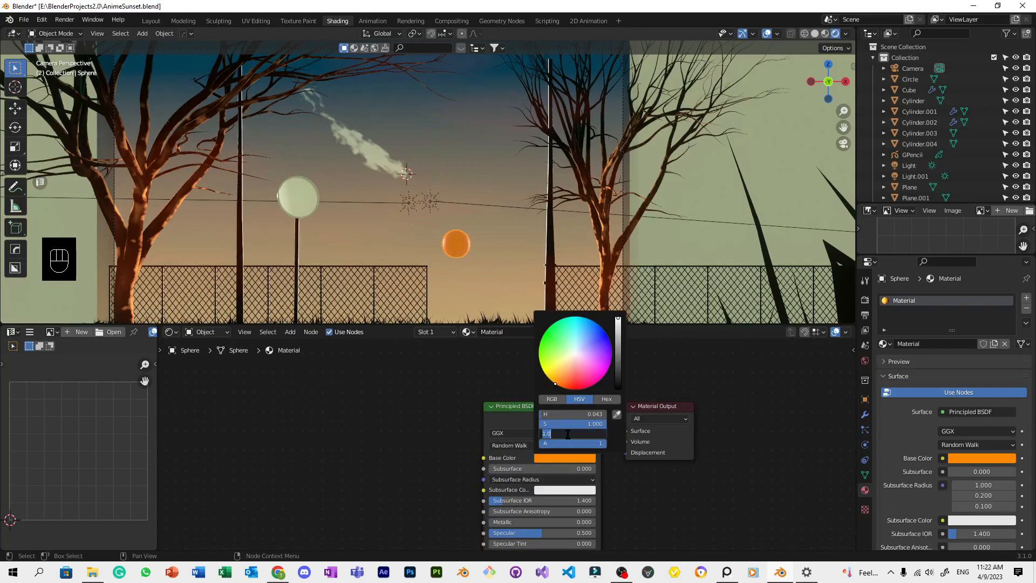
{"action": "key", "text": "Return"}
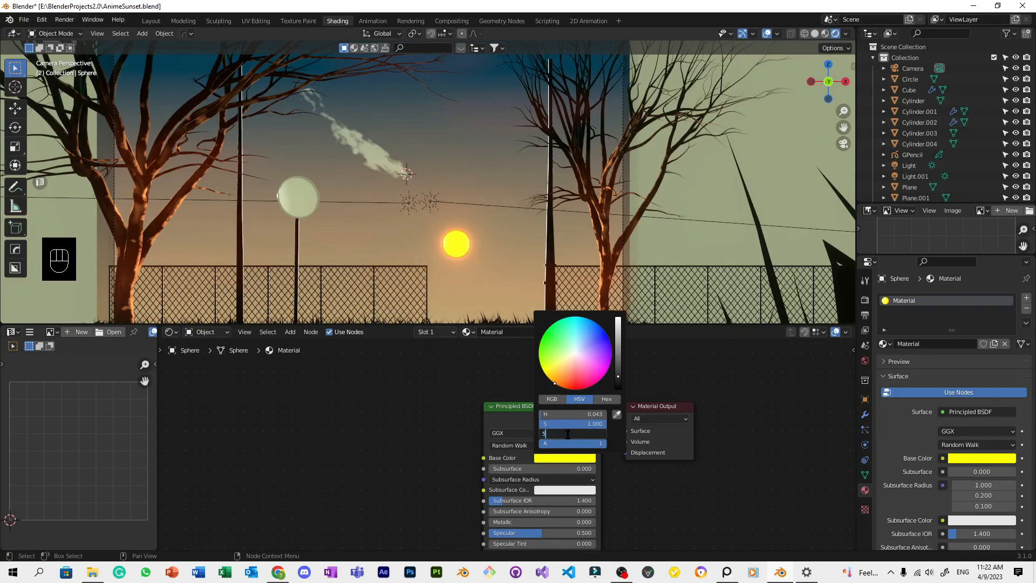
{"action": "key", "text": "Return"}
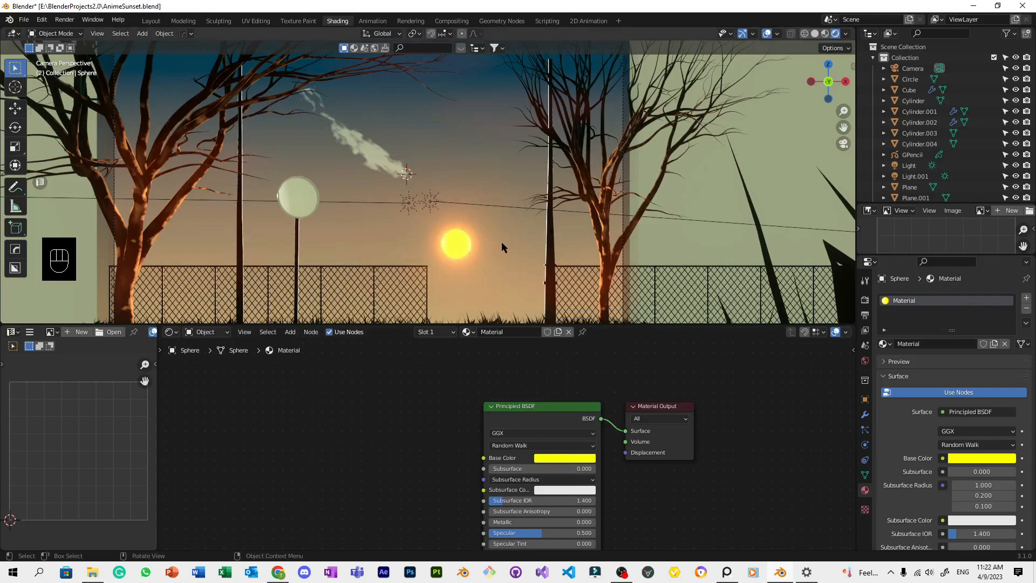
{"action": "scroll", "coordinate": [502, 247], "scroll_direction": "down", "scroll_amount": 2}
{"action": "key", "text": "ctrl+s"}
{"action": "scroll", "coordinate": [467, 240], "scroll_direction": "up", "scroll_amount": 1}
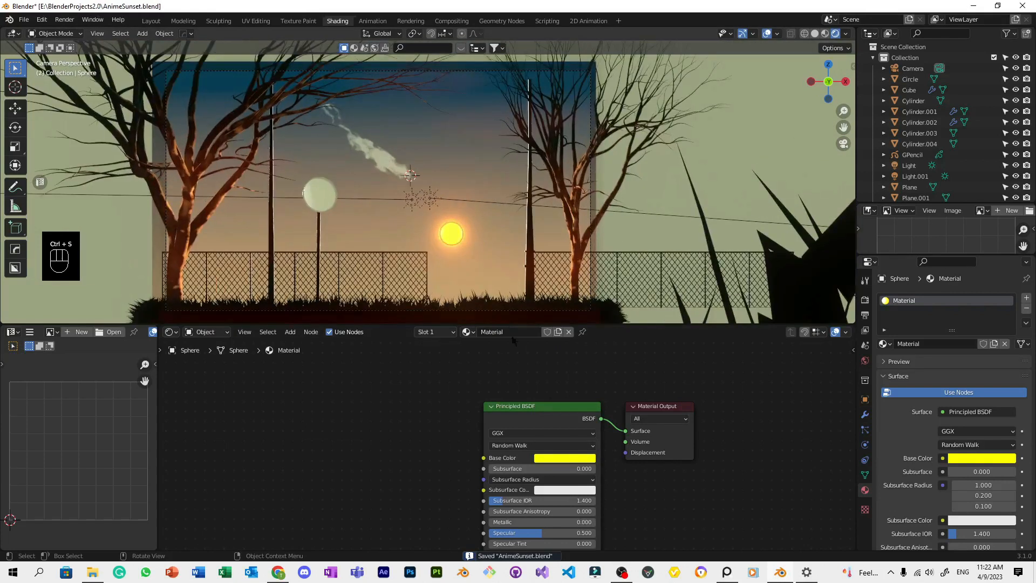
Lighten the sphere's base colour to a pale yellow with hue 0.140 and saturation 0.513, and save the file.
{"action": "left_click", "coordinate": [577, 463]}
{"action": "left_click", "coordinate": [564, 370]}
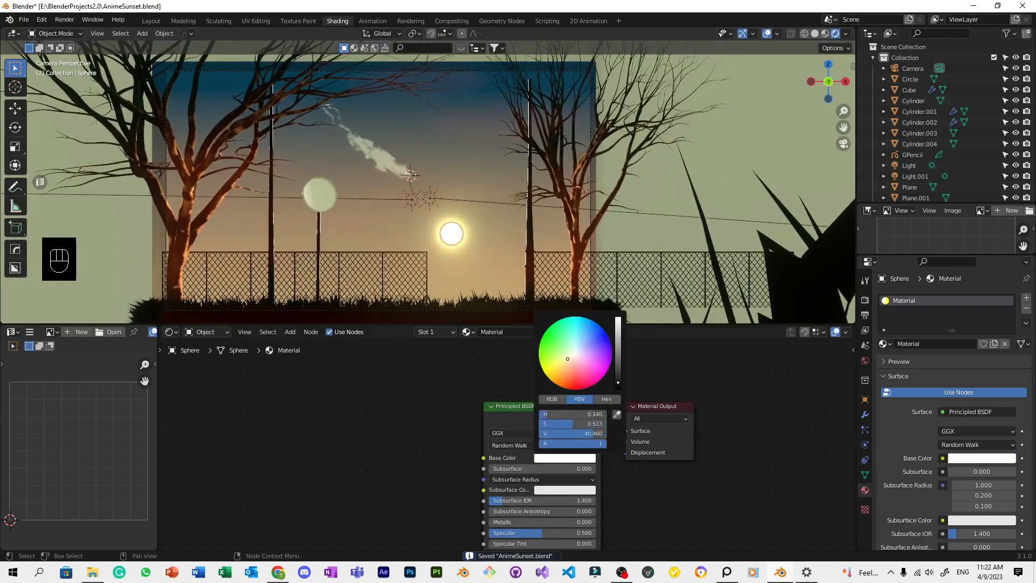
{"action": "left_click", "coordinate": [639, 212]}
{"action": "key", "text": "ctrl+s"}
{"action": "scroll", "coordinate": [639, 212], "scroll_direction": "down", "scroll_amount": 3}
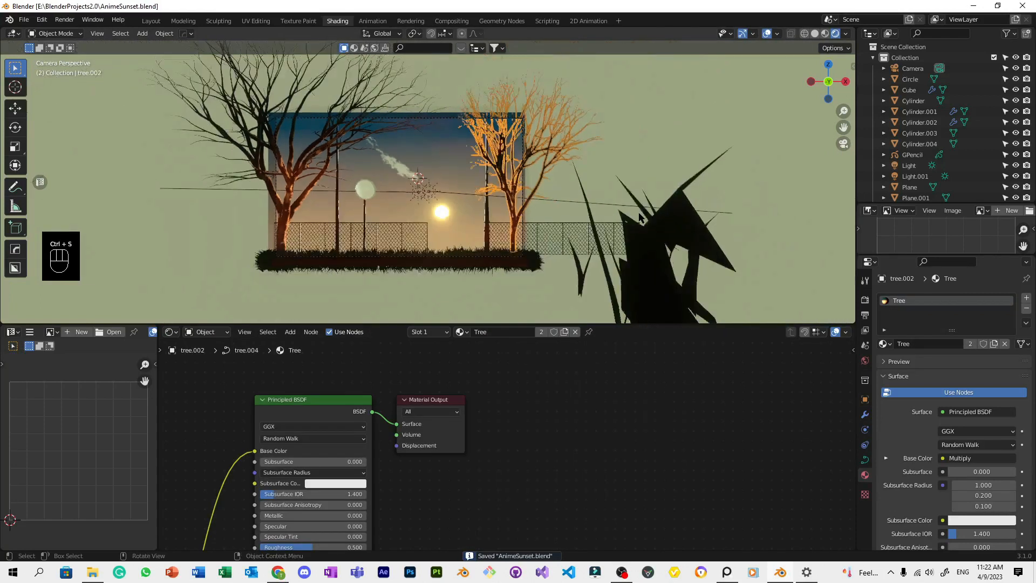
{"action": "scroll", "coordinate": [623, 239], "scroll_direction": "up", "scroll_amount": 1}
{"action": "scroll", "coordinate": [622, 239], "scroll_direction": "up", "scroll_amount": 4}
{"action": "key", "text": "ctrl+s"}
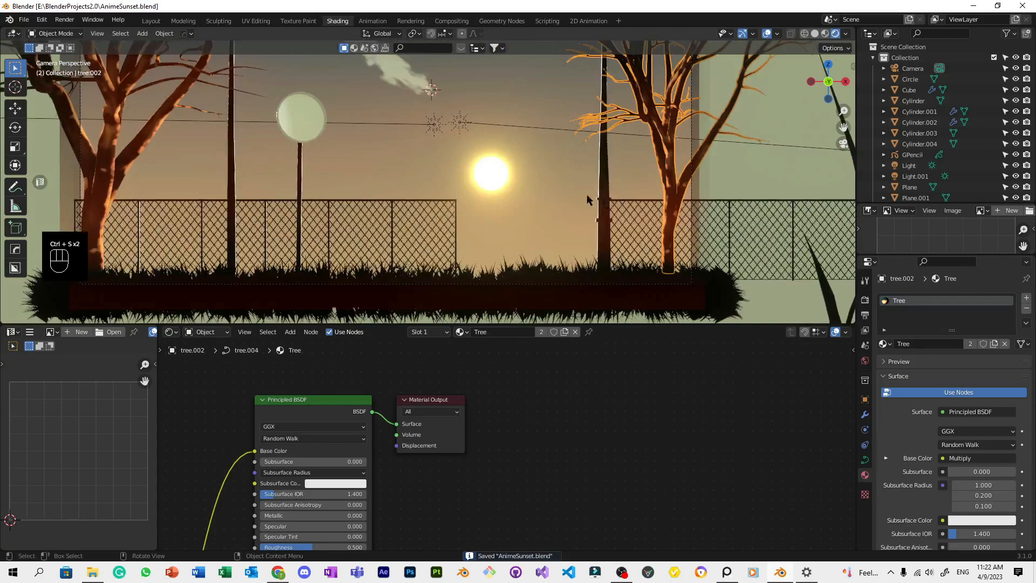
Reselect the sun sphere, shift its base colour to orange with hue 0.068 and saturation 0.987, and save the file.
{"action": "left_click", "coordinate": [485, 173]}
{"action": "left_click", "coordinate": [496, 168]}
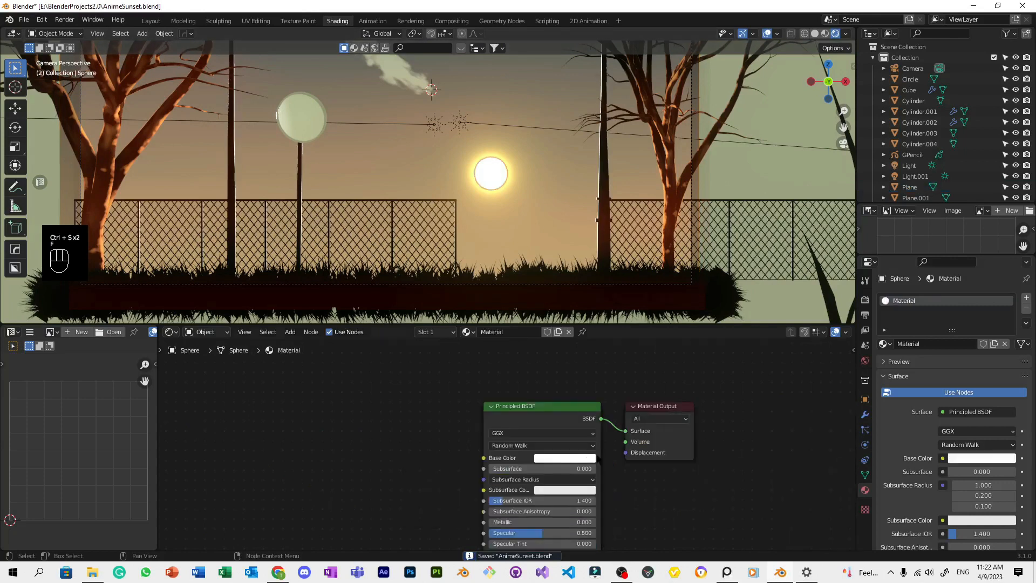
{"action": "left_click", "coordinate": [570, 457]}
{"action": "mouse_move", "coordinate": [562, 384]}
{"action": "left_mouse_down"}
{"action": "mouse_move", "coordinate": [564, 371]}
{"action": "mouse_move", "coordinate": [558, 377]}
{"action": "left_mouse_up"}
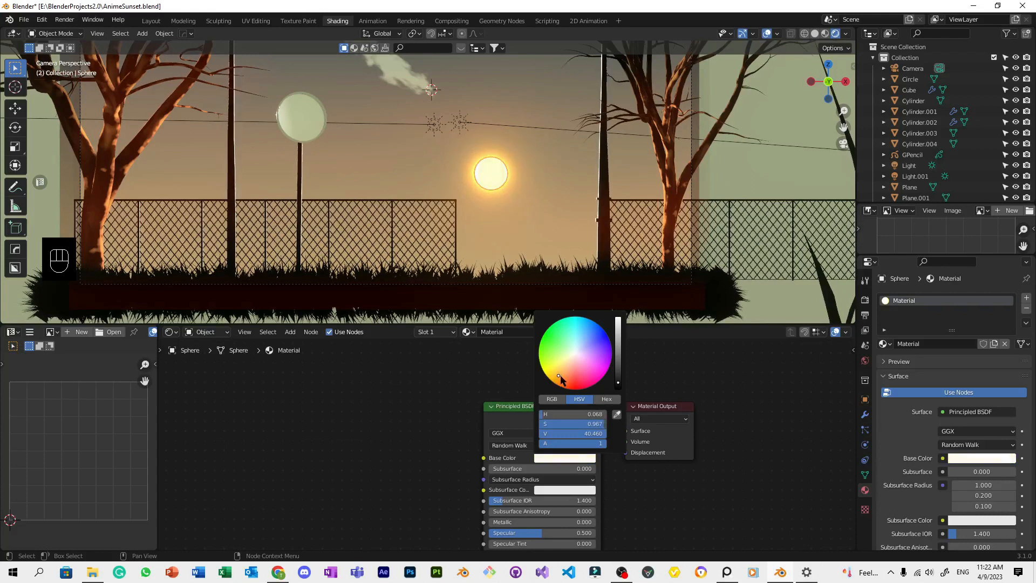
{"action": "scroll", "coordinate": [739, 167], "scroll_direction": "down", "scroll_amount": 5}
{"action": "key", "text": "ctrl+s"}
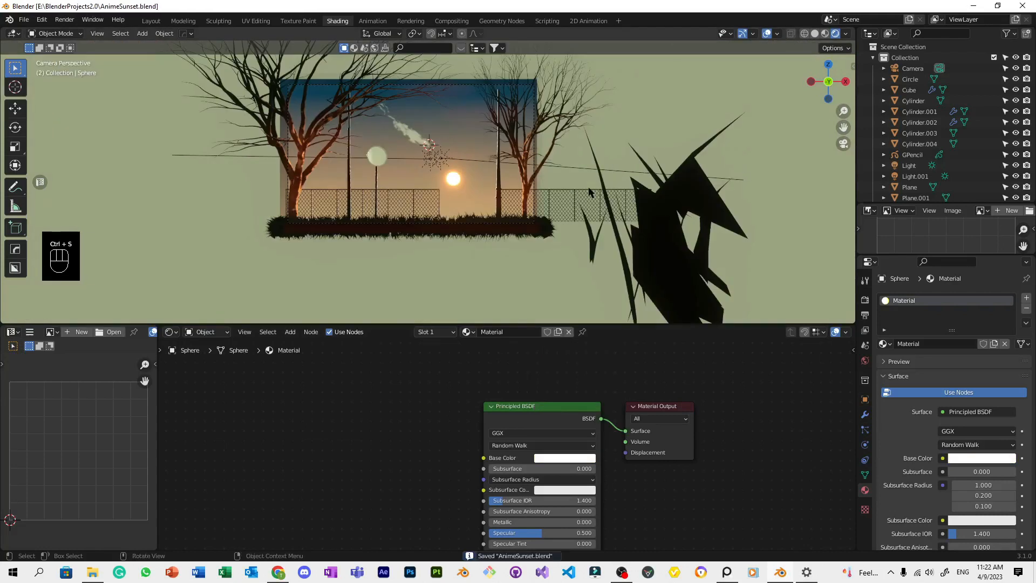
{"action": "scroll", "coordinate": [429, 157], "scroll_direction": "up", "scroll_amount": 4}
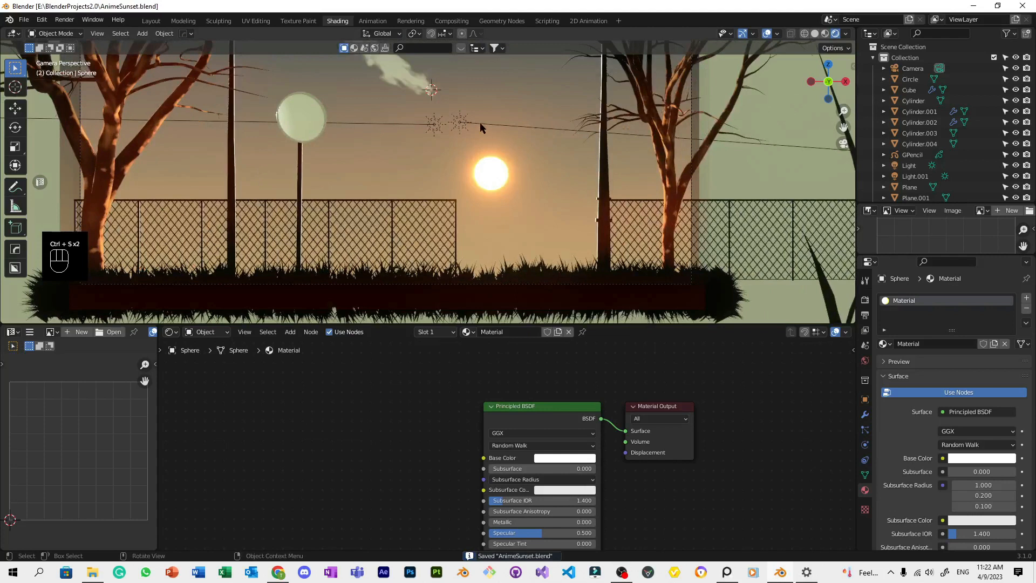
Select the cloud plane, shift it slightly in the sky above the sun and save the file.
{"action": "left_click", "coordinate": [399, 68]}
{"action": "key", "text": "g"}
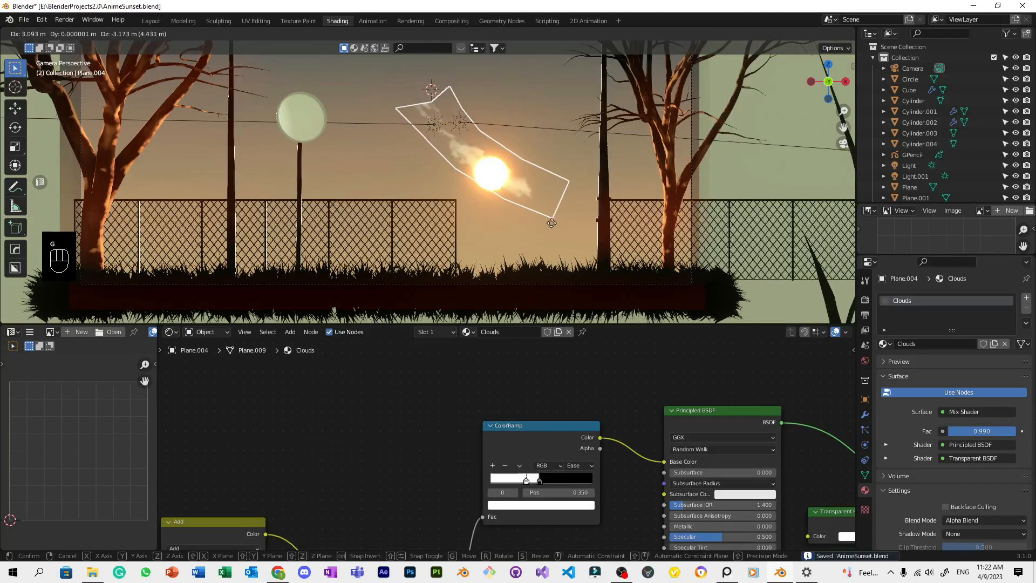
{"action": "left_click", "coordinate": [477, 130]}
{"action": "scroll", "coordinate": [477, 129], "scroll_direction": "down", "scroll_amount": 4}
{"action": "key", "text": "ctrl+s"}
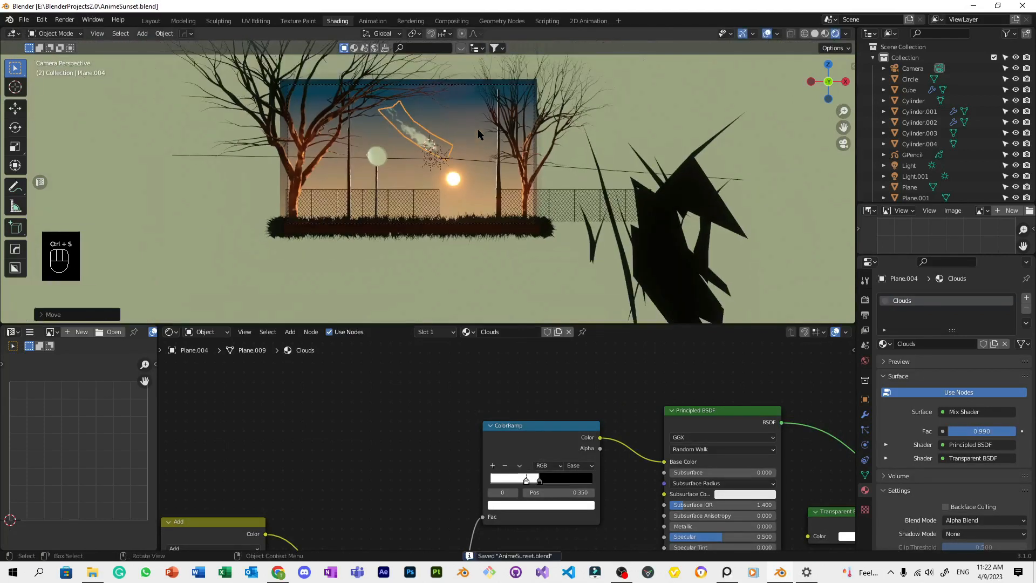
Try tilting the cloud plane on different axes and flatten it slightly along Z.
{"action": "key", "text": "r"}
{"action": "key", "text": "x"}
{"action": "key", "text": "r"}
{"action": "key", "text": "y"}
{"action": "key", "text": "r"}
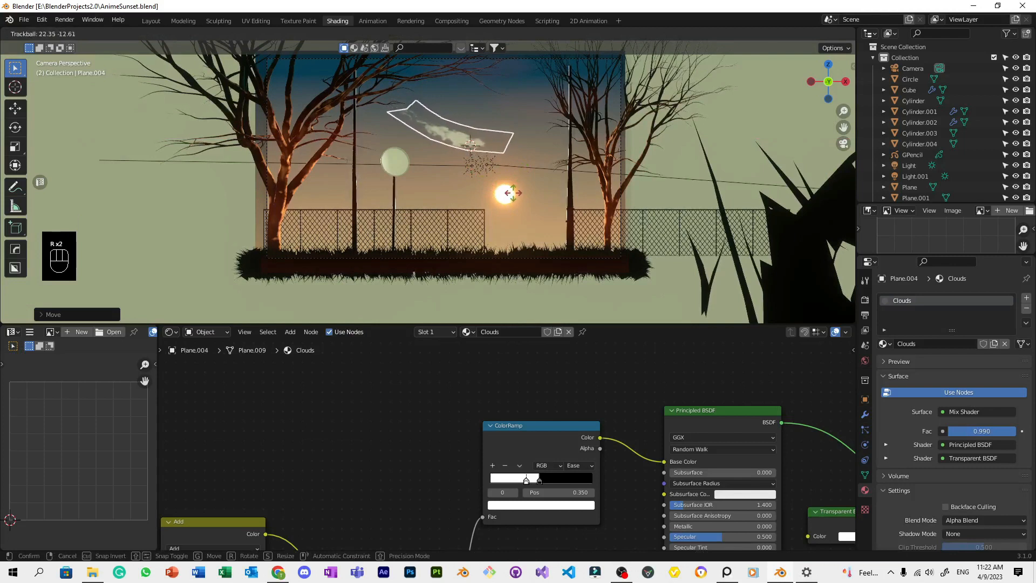
{"action": "key", "text": "s"}
{"action": "key", "text": "z"}
{"action": "left_click", "coordinate": [572, 186]}
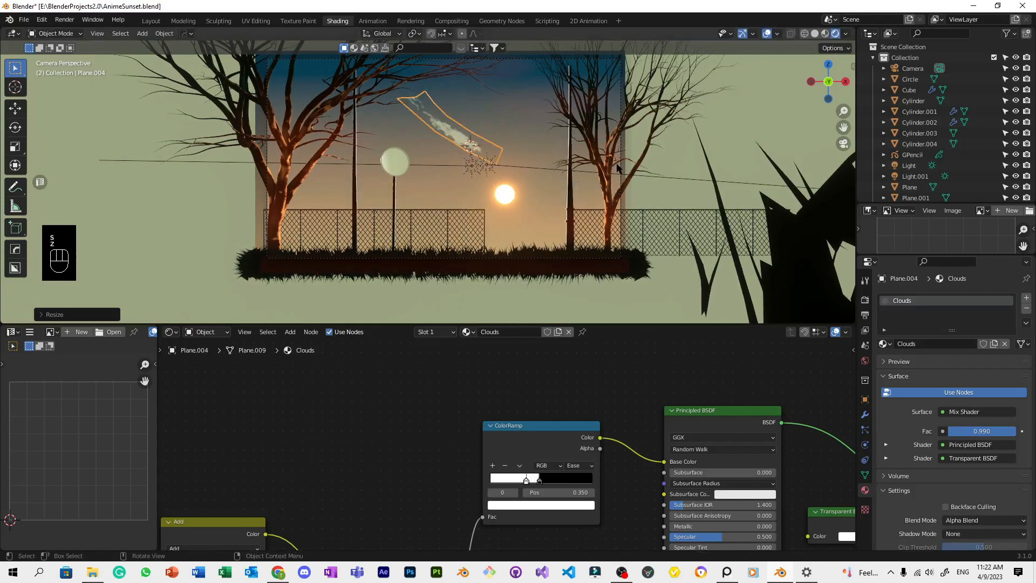
Rotate the cloud plane a little and move it down beside the sun.
{"action": "key", "text": "r"}
{"action": "left_click", "coordinate": [615, 182]}
{"action": "key", "text": "g"}
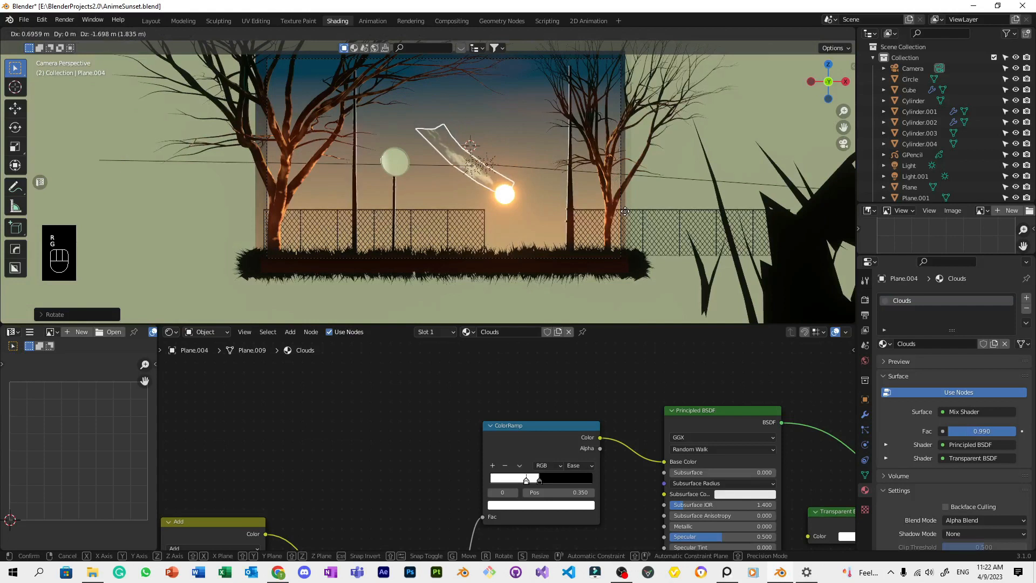
{"action": "left_click", "coordinate": [625, 211]}
Duplicate the cloud plane twice, placing one copy by the round lamp and a more steeply rotated copy above the sun.
{"action": "key", "text": "shift+d"}
{"action": "left_click", "coordinate": [562, 211]}
{"action": "key", "text": "shift+d"}
{"action": "key", "text": "r"}
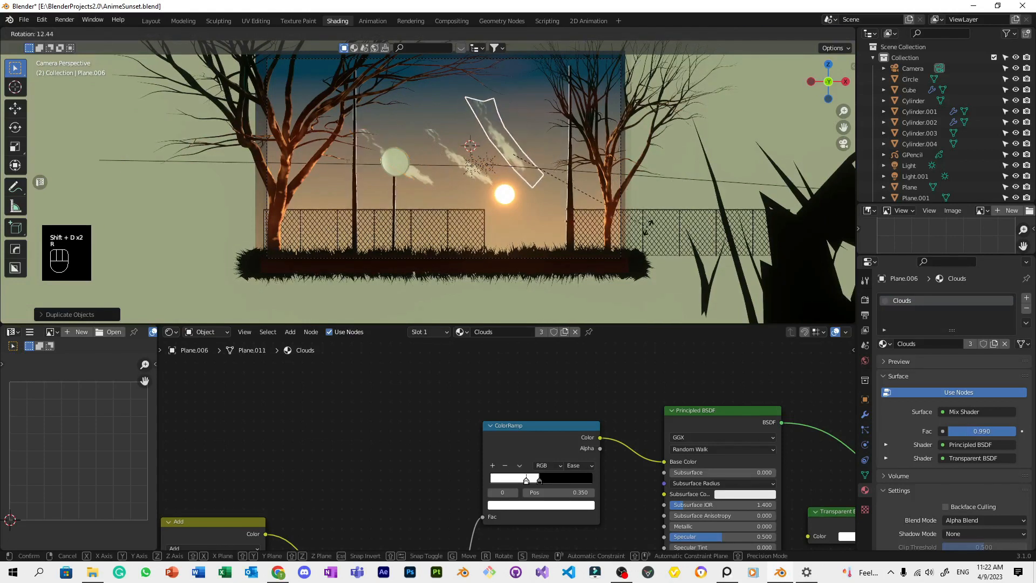
{"action": "left_click", "coordinate": [648, 227]}
{"action": "key", "text": "g"}
{"action": "left_click", "coordinate": [642, 233]}
Duplicate the cloud above the sun, turn the copy around Z to slant the other way, shrink it and place it right of the sun.
{"action": "key", "text": "shift+d"}
{"action": "left_click", "coordinate": [651, 239]}
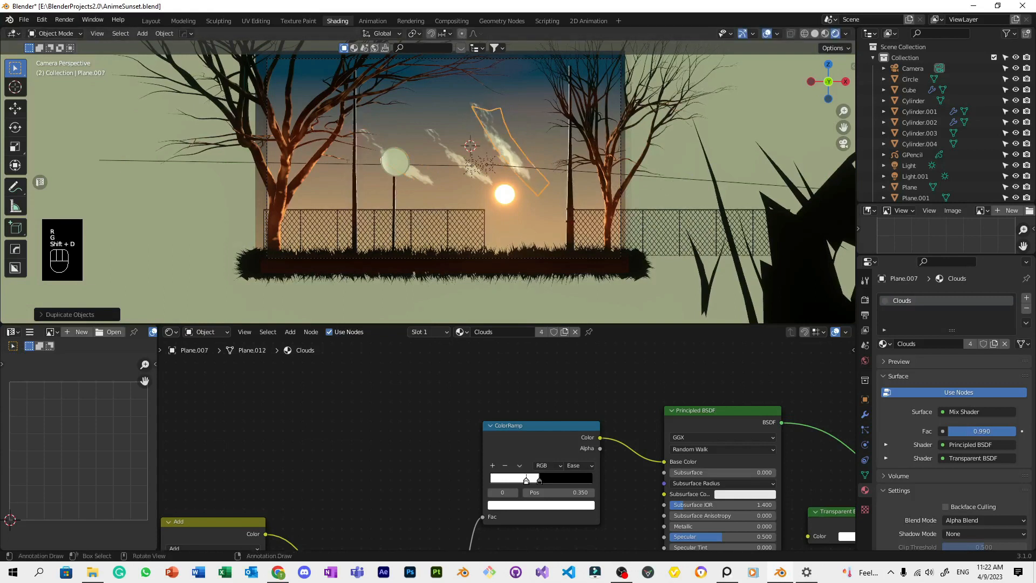
{"action": "key", "text": "r"}
{"action": "key", "text": "z"}
{"action": "left_click", "coordinate": [372, 101]}
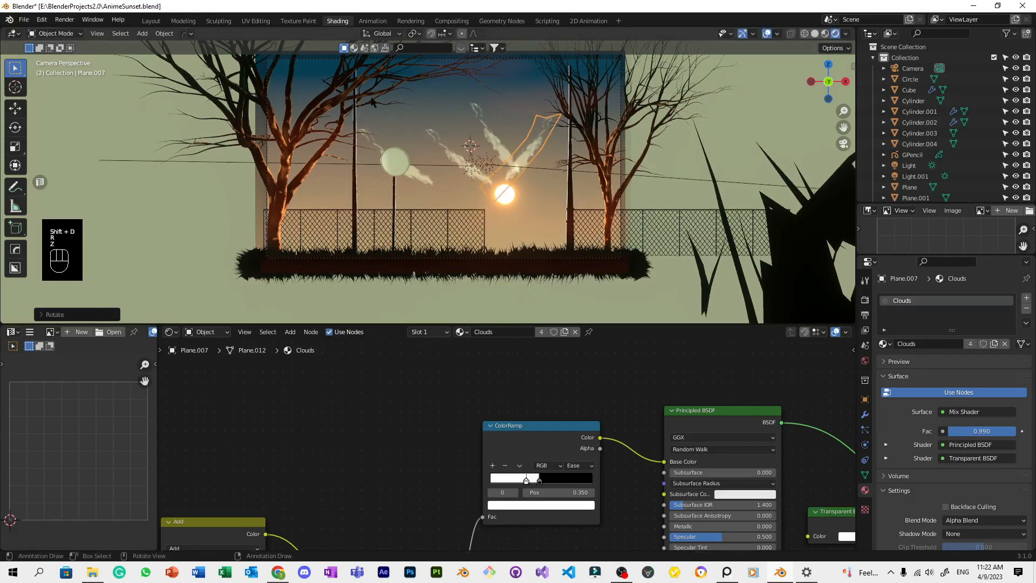
{"action": "key", "text": "g"}
{"action": "key", "text": "s"}
{"action": "left_click", "coordinate": [585, 178]}
{"action": "key", "text": "g"}
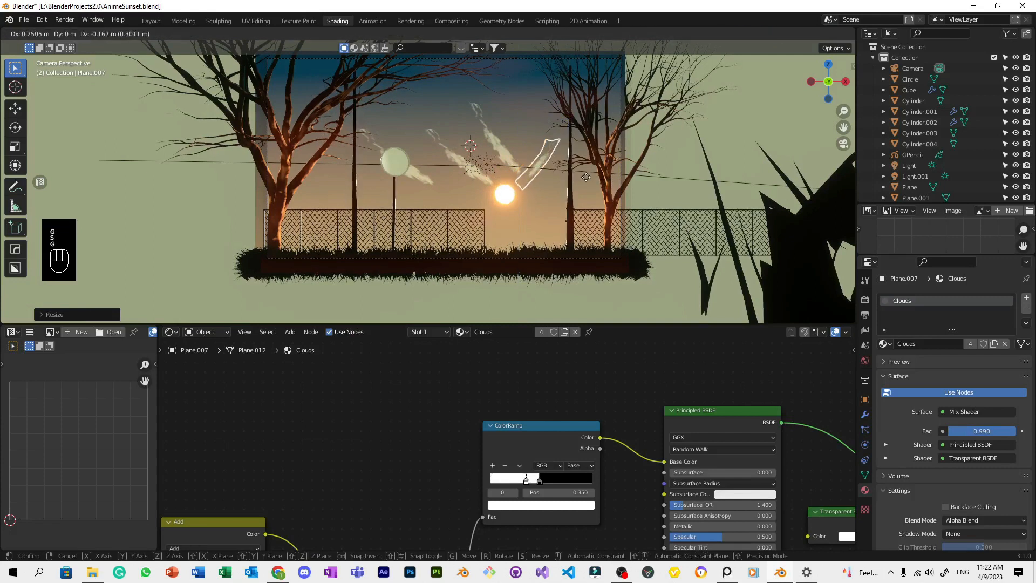
{"action": "key", "text": "r"}
{"action": "left_click", "coordinate": [591, 180]}
Make two more copies of the small slanted cloud, rotating and placing them farther right near the street pole and tree.
{"action": "key", "text": "shift+d"}
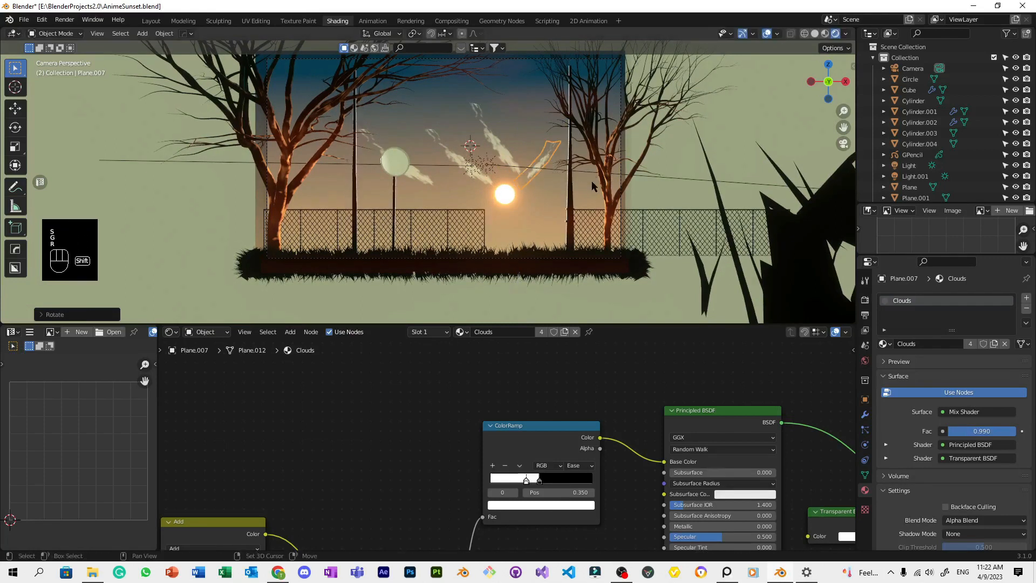
{"action": "key", "text": "r"}
{"action": "left_click", "coordinate": [620, 222]}
{"action": "key", "text": "shift+d"}
{"action": "left_click", "coordinate": [650, 232]}
{"action": "key", "text": "r"}
{"action": "left_click", "coordinate": [659, 203]}
{"action": "key", "text": "g"}
{"action": "left_click", "coordinate": [663, 198]}
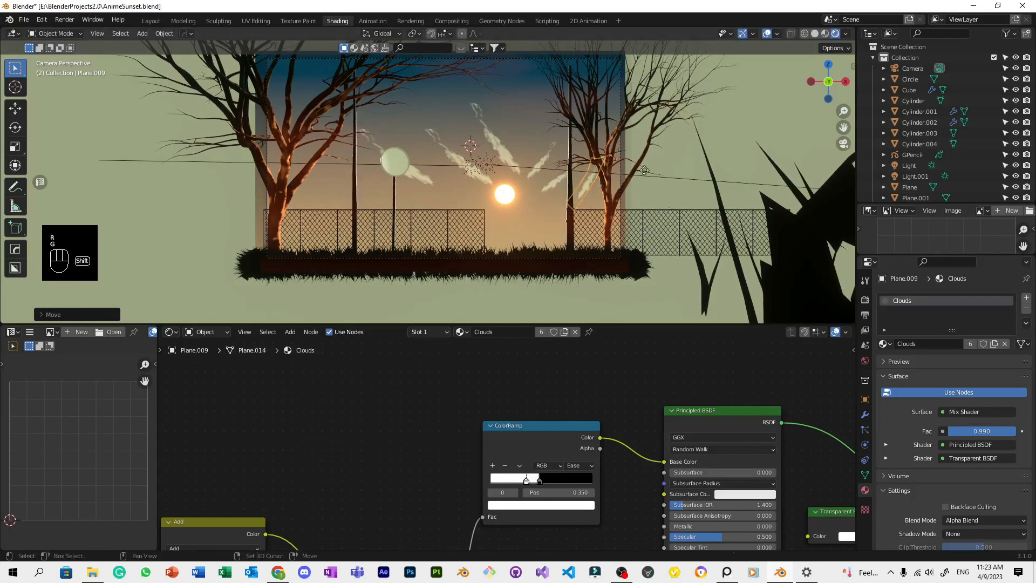
Duplicate the small cloud again, turn it around Z, resize and rotate it, and place it high in the sky above the sun.
{"action": "key", "text": "shift+d"}
{"action": "left_click", "coordinate": [580, 96]}
{"action": "key", "text": "r"}
{"action": "key", "text": "z"}
{"action": "left_click", "coordinate": [390, 131]}
{"action": "key", "text": "s"}
{"action": "left_click", "coordinate": [627, 160]}
{"action": "key", "text": "r"}
{"action": "key", "text": "r"}
{"action": "key", "text": "r"}
{"action": "left_click", "coordinate": [628, 166]}
{"action": "key", "text": "g"}
{"action": "left_click", "coordinate": [630, 169]}
Save the file and nudge the steep cloud plane just above the sun.
{"action": "left_click", "coordinate": [689, 117]}
{"action": "scroll", "coordinate": [688, 117], "scroll_direction": "down", "scroll_amount": 3}
{"action": "key", "text": "ctrl+s"}
{"action": "scroll", "coordinate": [689, 117], "scroll_direction": "up", "scroll_amount": 4}
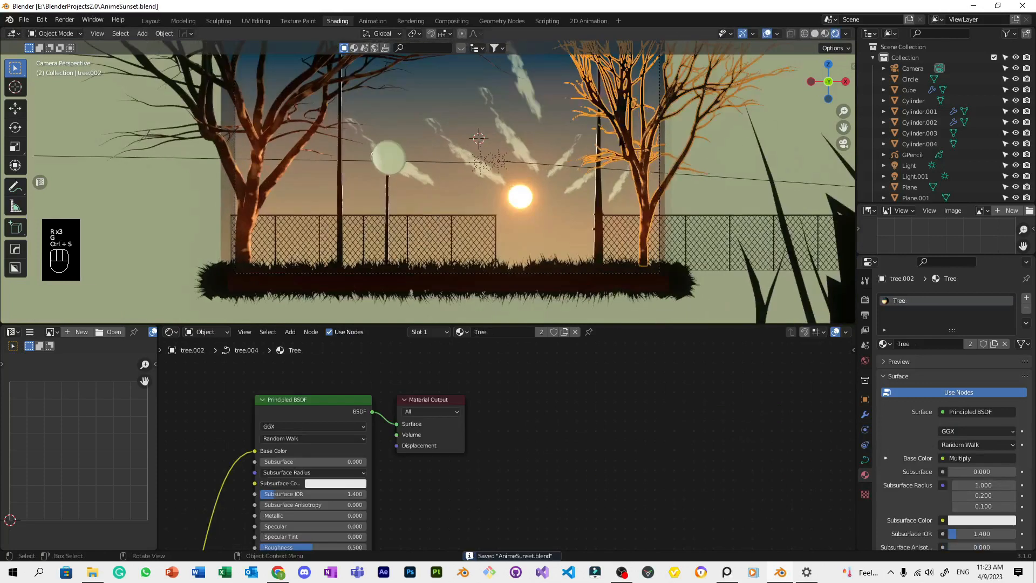
{"action": "left_click", "coordinate": [518, 150]}
{"action": "key", "text": "g"}
{"action": "left_click", "coordinate": [523, 154]}
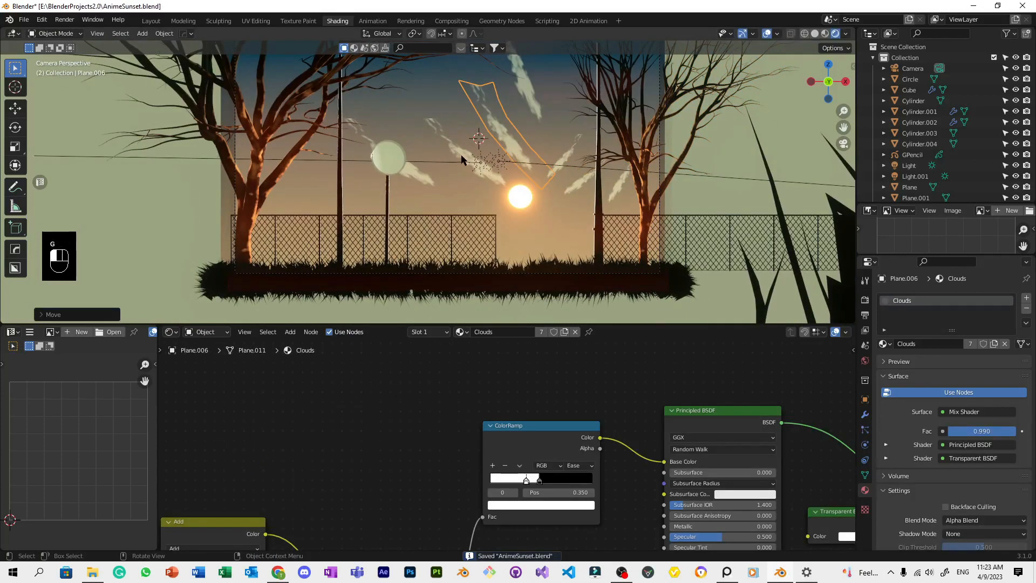
Add a cloud copy at the sun's lower left, and move the cloud by the lamp lower at a flatter tilt.
{"action": "key", "text": "shift+d"}
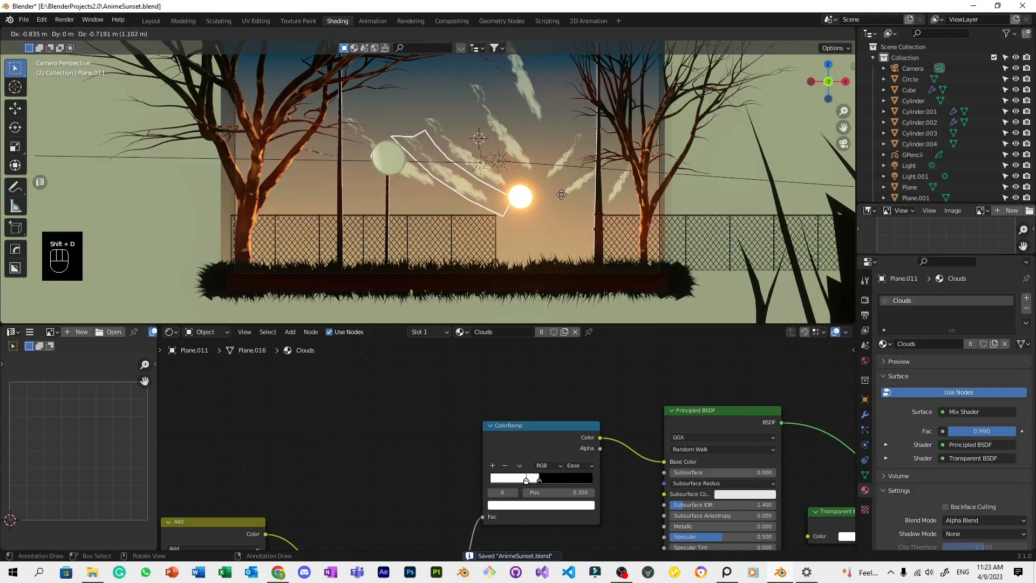
{"action": "left_click", "coordinate": [562, 193]}
{"action": "left_click", "coordinate": [369, 130]}
{"action": "key", "text": "g"}
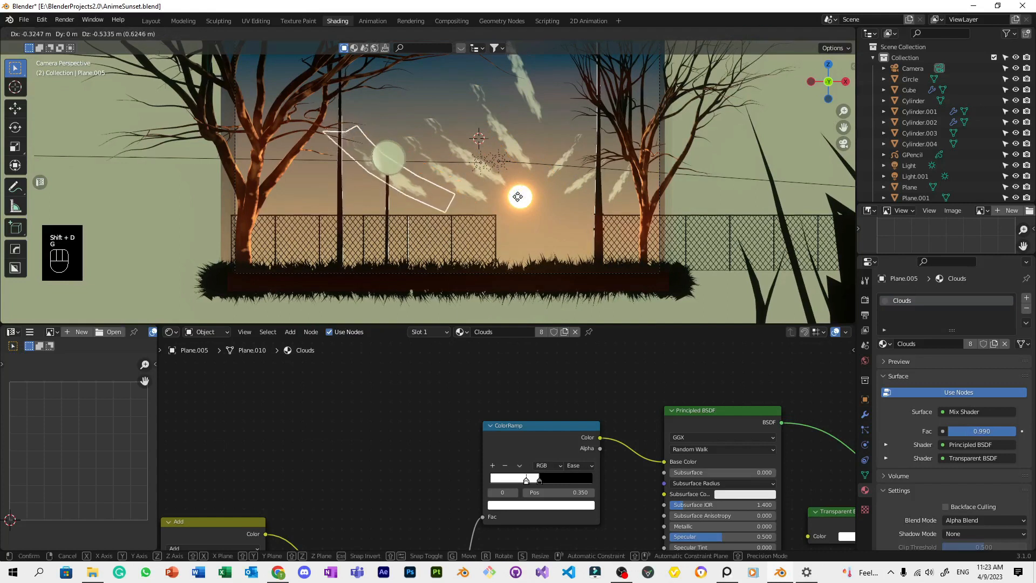
{"action": "left_click", "coordinate": [519, 196]}
{"action": "key", "text": "r"}
{"action": "left_click", "coordinate": [566, 162]}
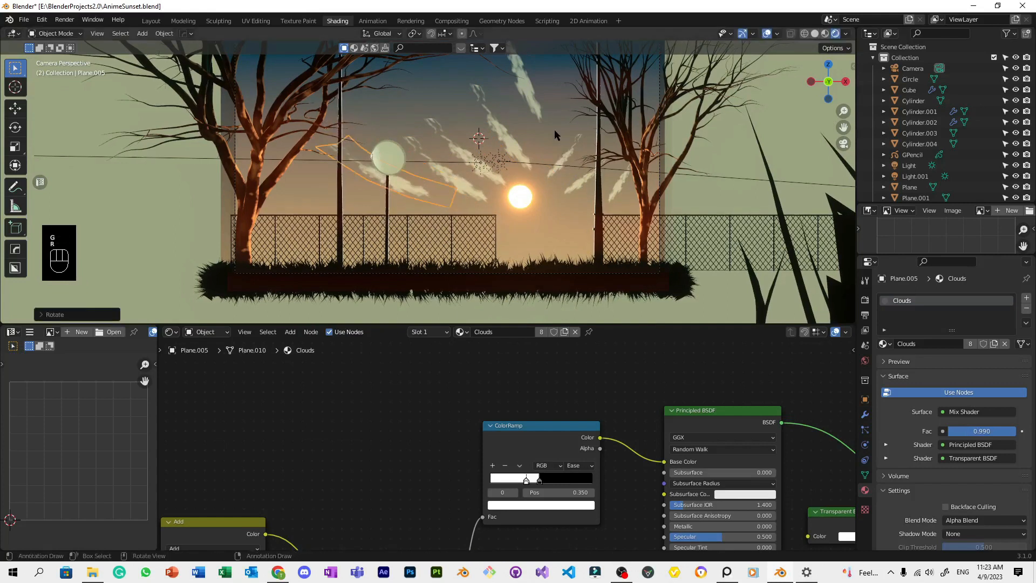
Duplicate the cloud just above the sun, rotate it to a flatter tilt, rescale it along X, and place it high in the left sky.
{"action": "middle_click_drag", "start_coordinate": [559, 134], "coordinate": [571, 170], "text": "shift"}
{"action": "left_click", "coordinate": [519, 172]}
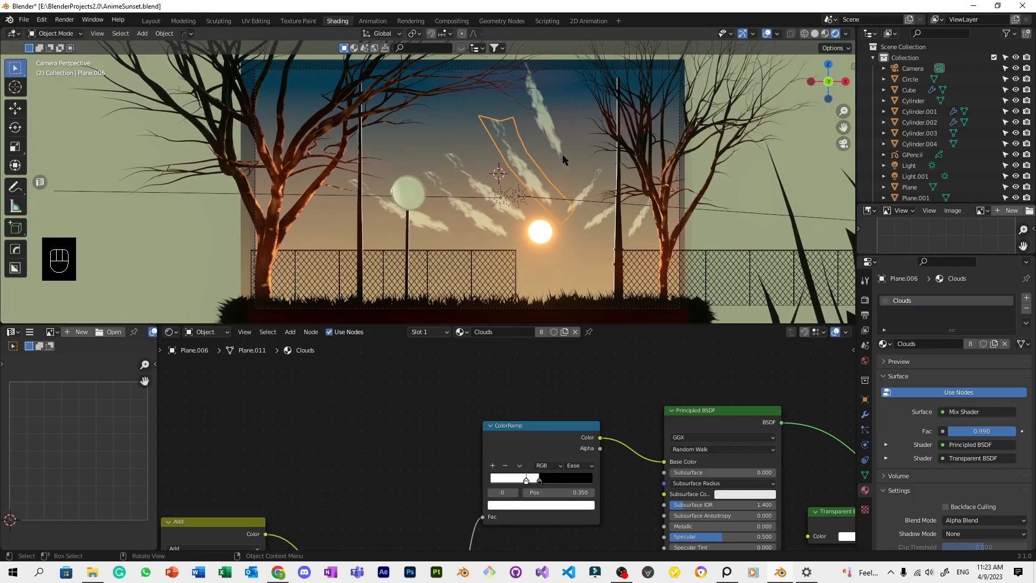
{"action": "key", "text": "shift+d"}
{"action": "key", "text": "r"}
{"action": "left_click", "coordinate": [590, 51]}
{"action": "key", "text": "s"}
{"action": "key", "text": "x"}
{"action": "left_click", "coordinate": [713, 138]}
{"action": "key", "text": "r"}
{"action": "left_click", "coordinate": [715, 138]}
{"action": "key", "text": "g"}
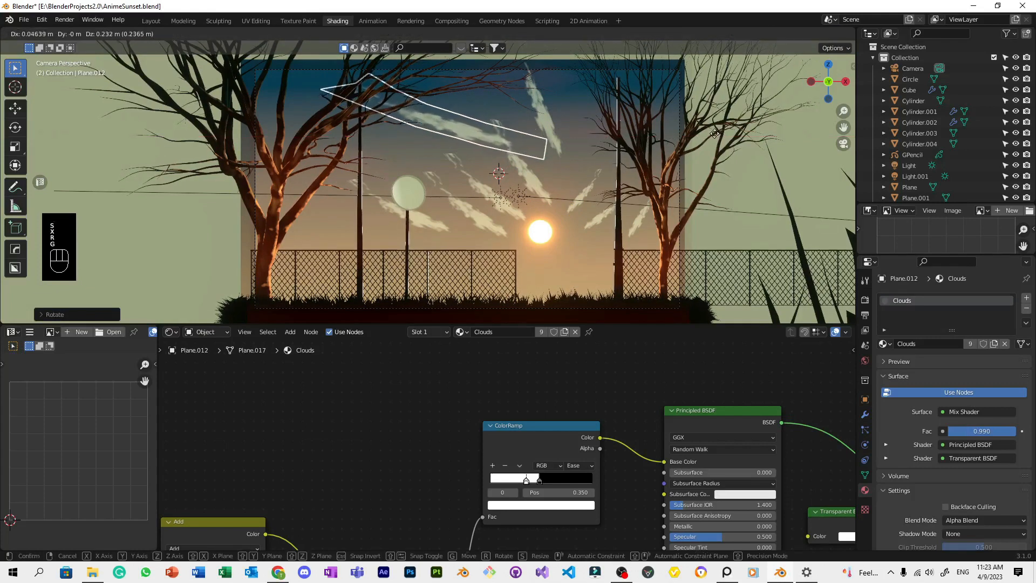
{"action": "left_click", "coordinate": [712, 136]}
Save the file, tilt the new upper-left cloud slightly steeper toward the sun, and save again.
{"action": "scroll", "coordinate": [713, 136], "scroll_direction": "down", "scroll_amount": 5}
{"action": "scroll", "coordinate": [712, 141], "scroll_direction": "up", "scroll_amount": 5}
{"action": "key", "text": "ctrl+s"}
{"action": "key", "text": "ctrl+s"}
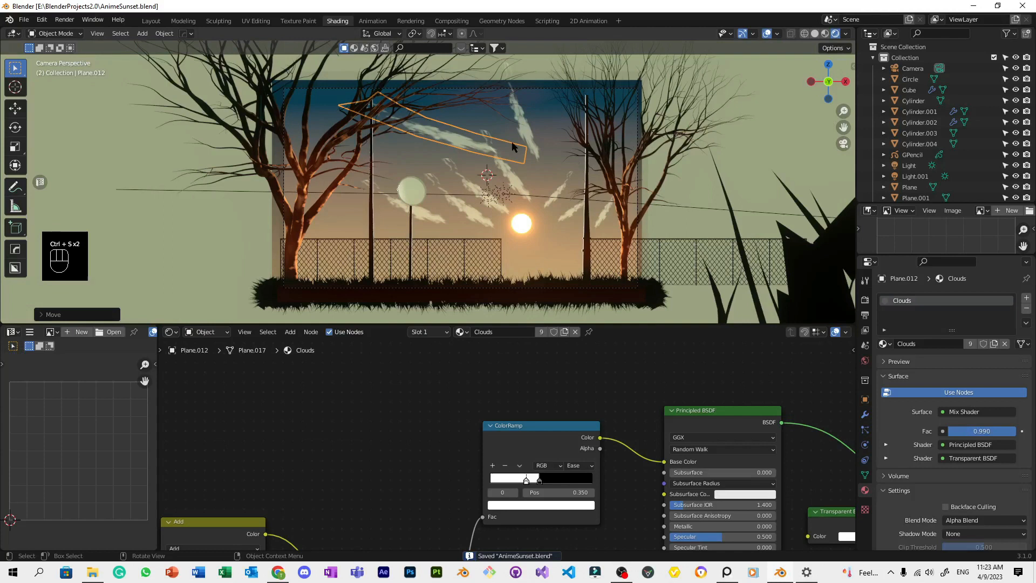
{"action": "key", "text": "r"}
{"action": "left_click", "coordinate": [723, 166]}
{"action": "key", "text": "ctrl+s"}
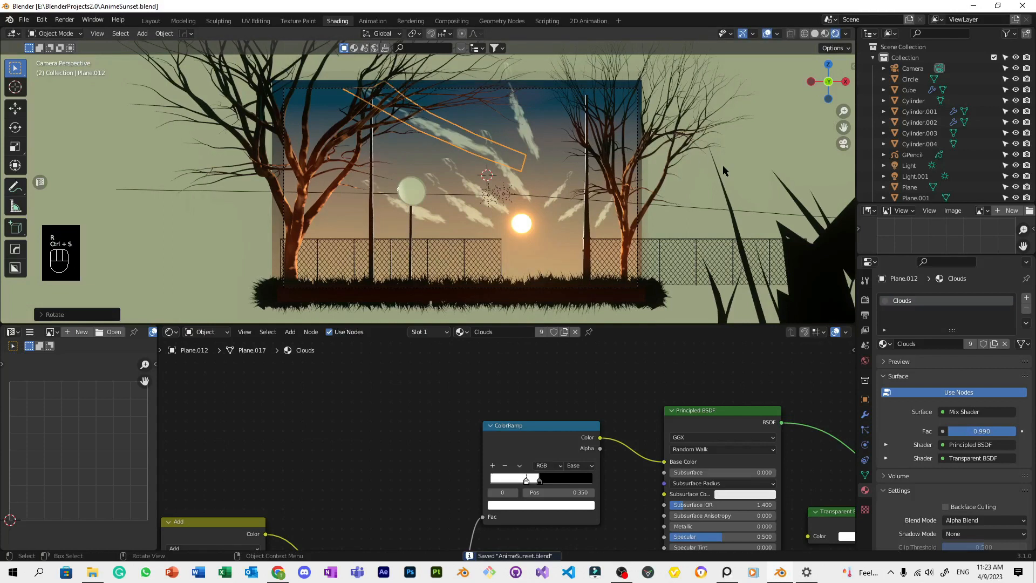
{"action": "key", "text": "ctrl+s"}
{"action": "left_click", "coordinate": [477, 222]}
{"action": "scroll", "coordinate": [477, 222], "scroll_direction": "up", "scroll_amount": 4}
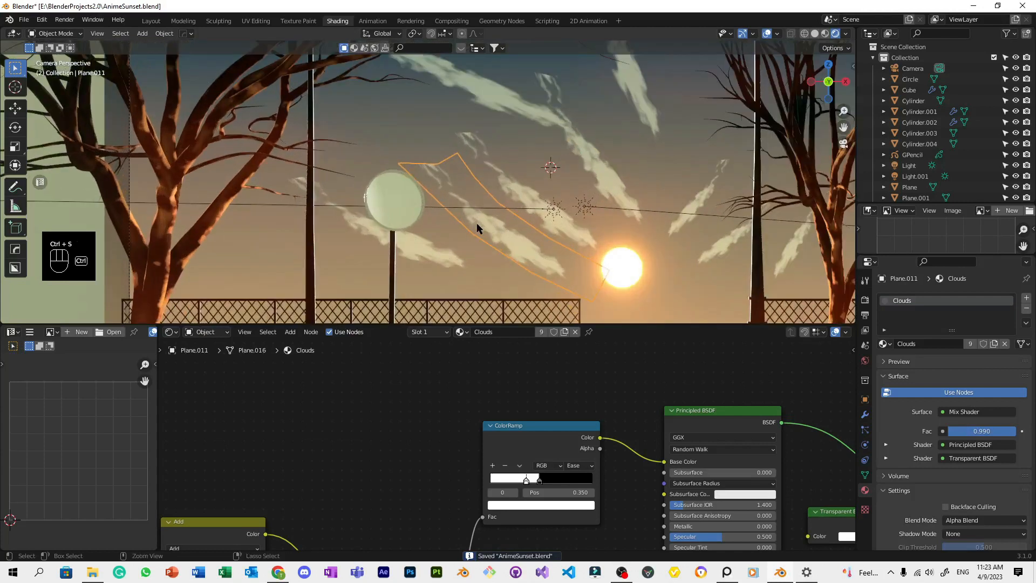
{"action": "key", "text": "ctrl+s"}
{"action": "scroll", "coordinate": [477, 223], "scroll_direction": "down", "scroll_amount": 3}
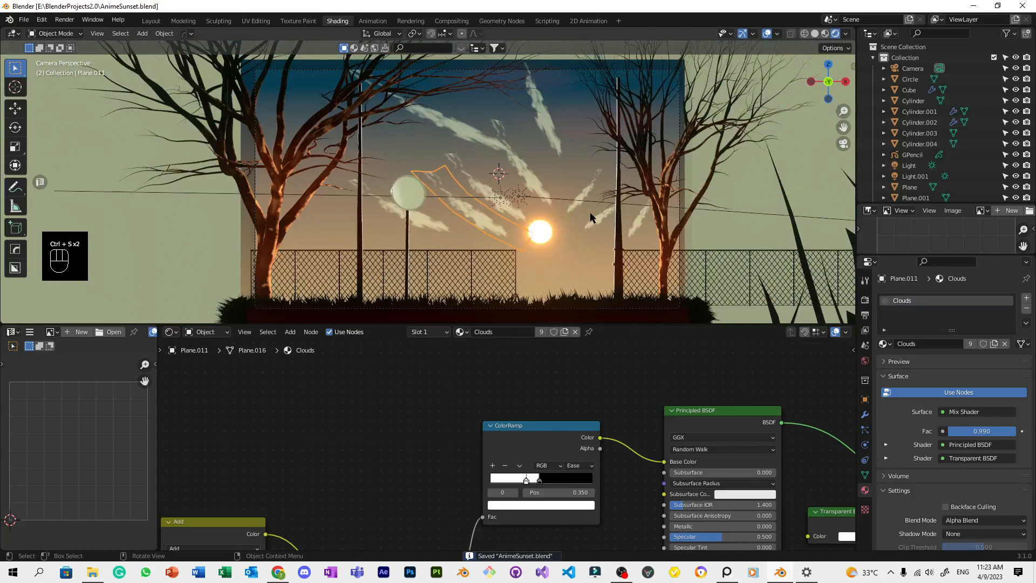
Examine the scene from the side, from the camera and trees out to the clouds and sky backdrop.
{"action": "scroll", "coordinate": [591, 217], "scroll_direction": "down", "scroll_amount": 3}
{"action": "middle_click_drag", "start_coordinate": [623, 241], "coordinate": [607, 227]}
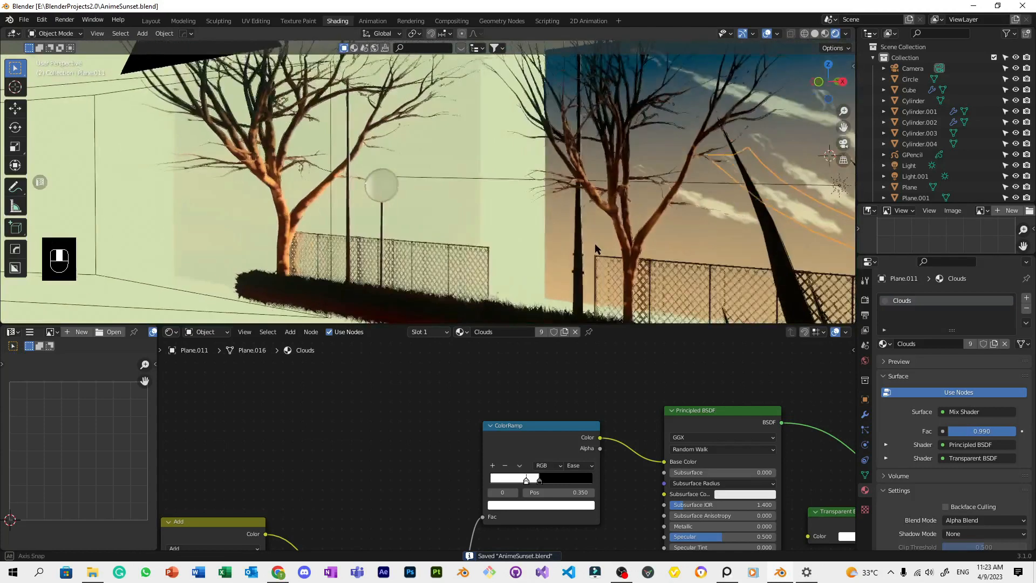
{"action": "scroll", "coordinate": [603, 222], "scroll_direction": "down", "scroll_amount": 6}
{"action": "middle_click_drag", "start_coordinate": [690, 241], "coordinate": [770, 203], "text": "shift"}
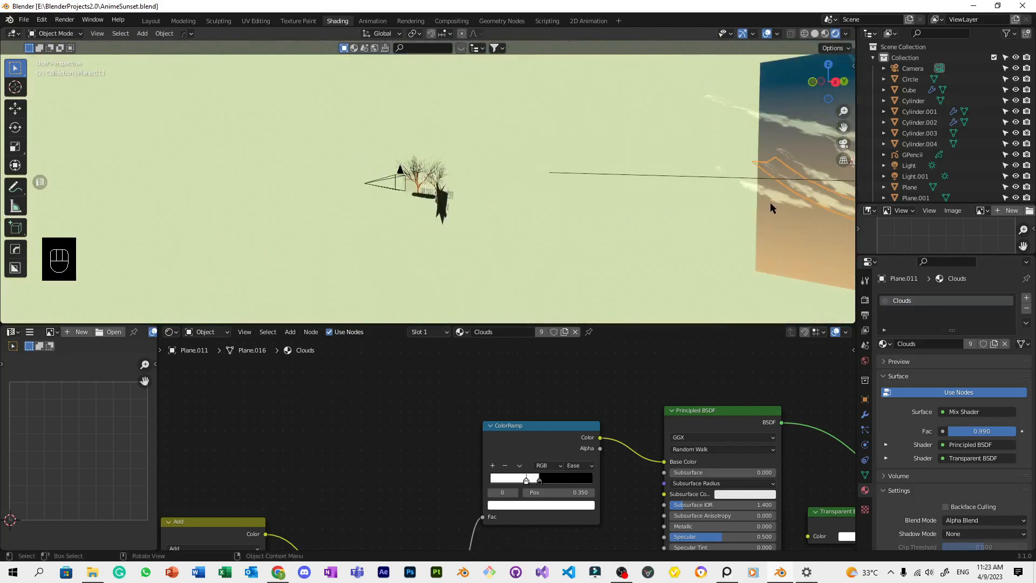
{"action": "scroll", "coordinate": [588, 183], "scroll_direction": "down", "scroll_amount": 2}
{"action": "scroll", "coordinate": [450, 196], "scroll_direction": "up", "scroll_amount": 5}
{"action": "left_click", "coordinate": [453, 195]}
{"action": "scroll", "coordinate": [464, 193], "scroll_direction": "down", "scroll_amount": 1}
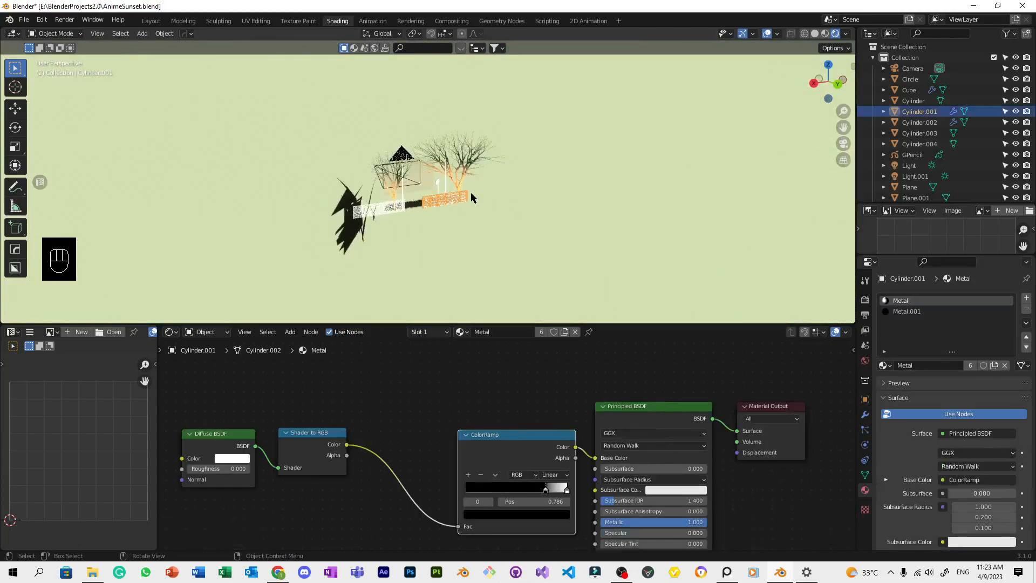
Place the 3D cursor among the clouds near the sun, in front of the sky backdrop.
{"action": "middle_click_drag", "start_coordinate": [526, 198], "coordinate": [566, 203]}
{"action": "scroll", "coordinate": [770, 209], "scroll_direction": "down", "scroll_amount": 3}
{"action": "scroll", "coordinate": [773, 208], "scroll_direction": "down", "scroll_amount": 3}
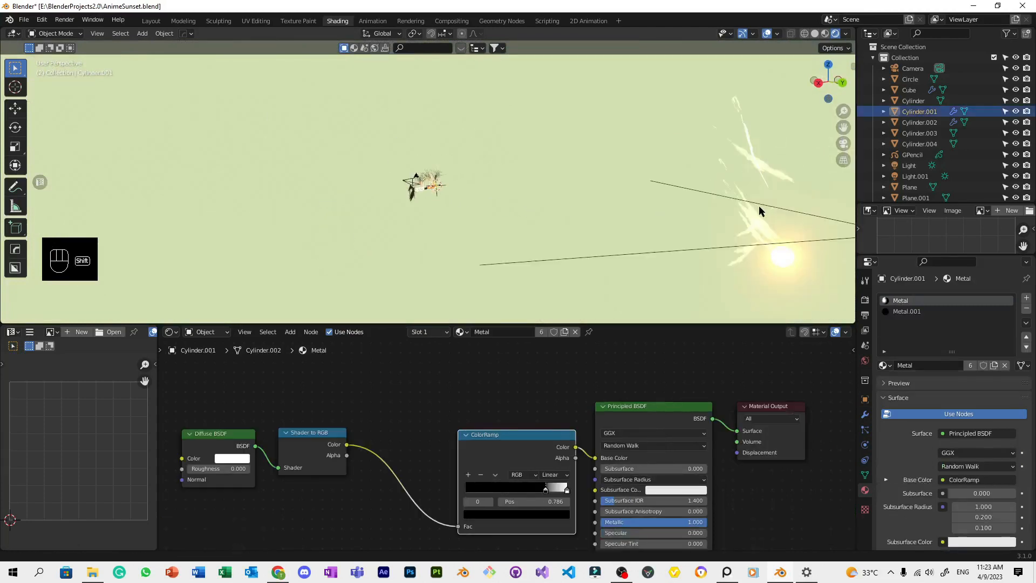
{"action": "middle_click_drag", "start_coordinate": [759, 206], "coordinate": [710, 193], "text": "shift"}
{"action": "middle_click_drag", "start_coordinate": [710, 194], "coordinate": [763, 189]}
{"action": "scroll", "coordinate": [755, 187], "scroll_direction": "down", "scroll_amount": 3}
{"action": "left_click", "coordinate": [621, 183]}
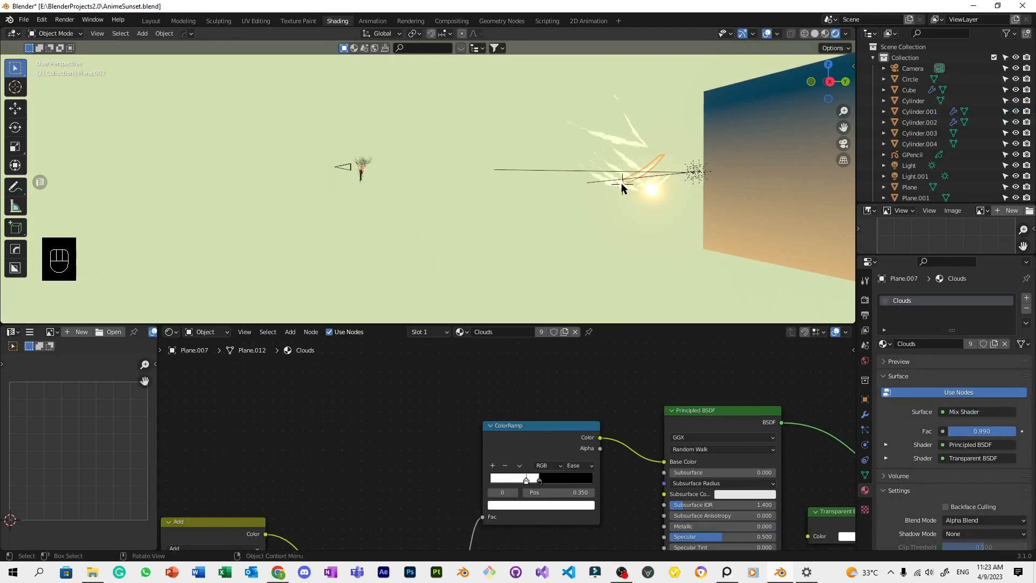
Search the add-ons in Blender's preferences for "land".
{"action": "key", "text": "shift+a"}
{"action": "mouse_move", "coordinate": [621, 184]}
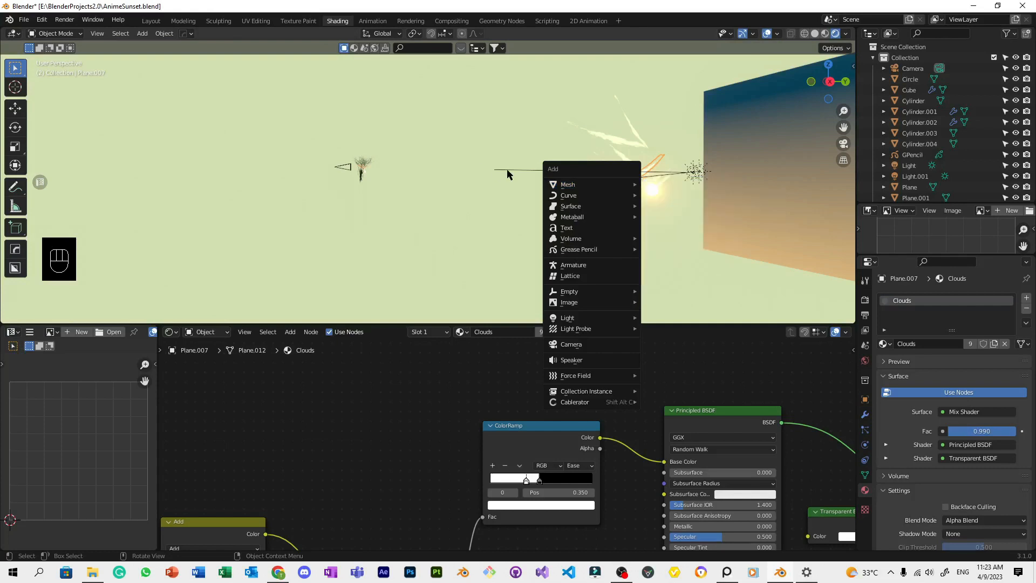
{"action": "left_click", "coordinate": [24, 20]}
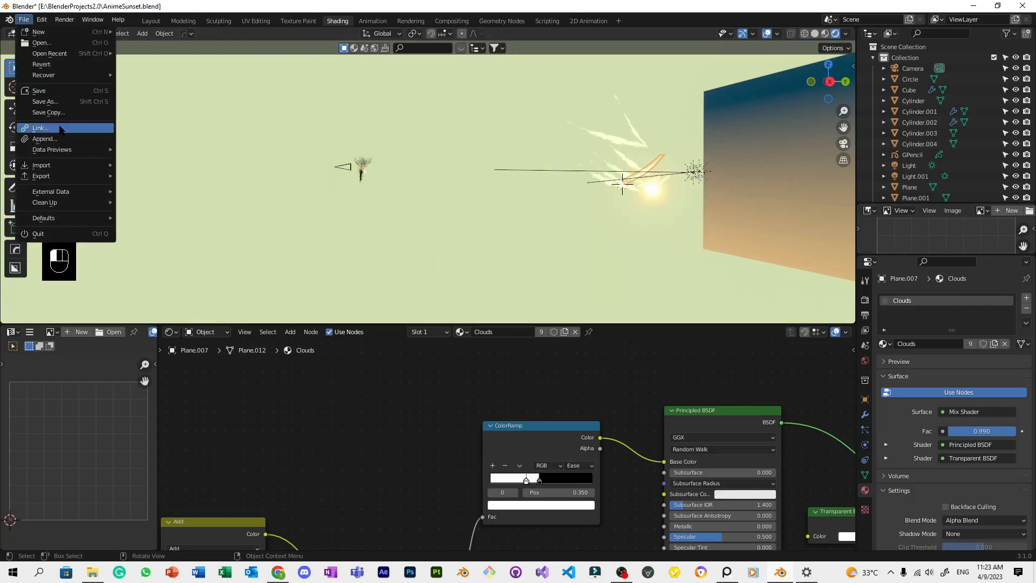
{"action": "mouse_move", "coordinate": [76, 165]}
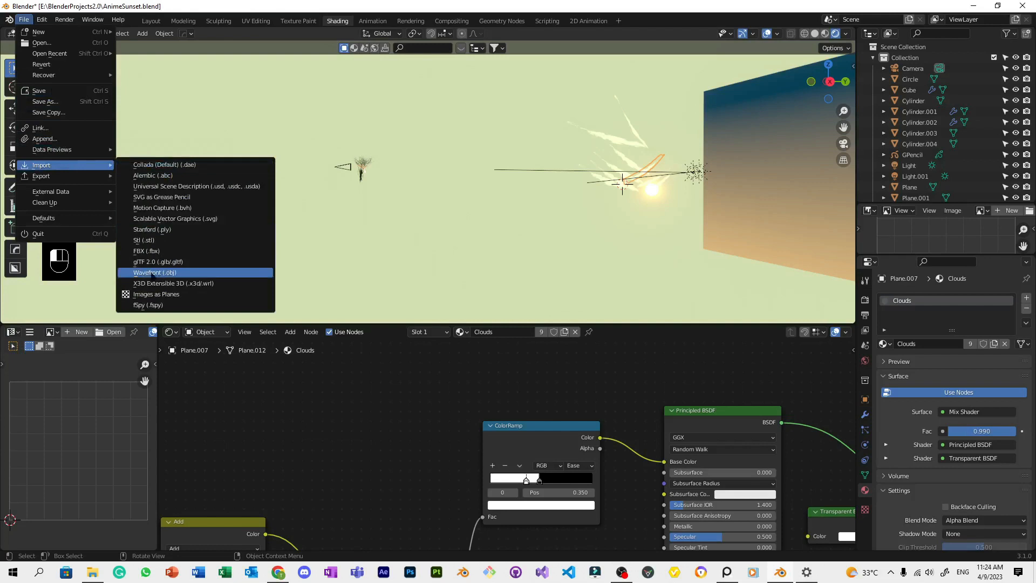
{"action": "mouse_move", "coordinate": [41, 20]}
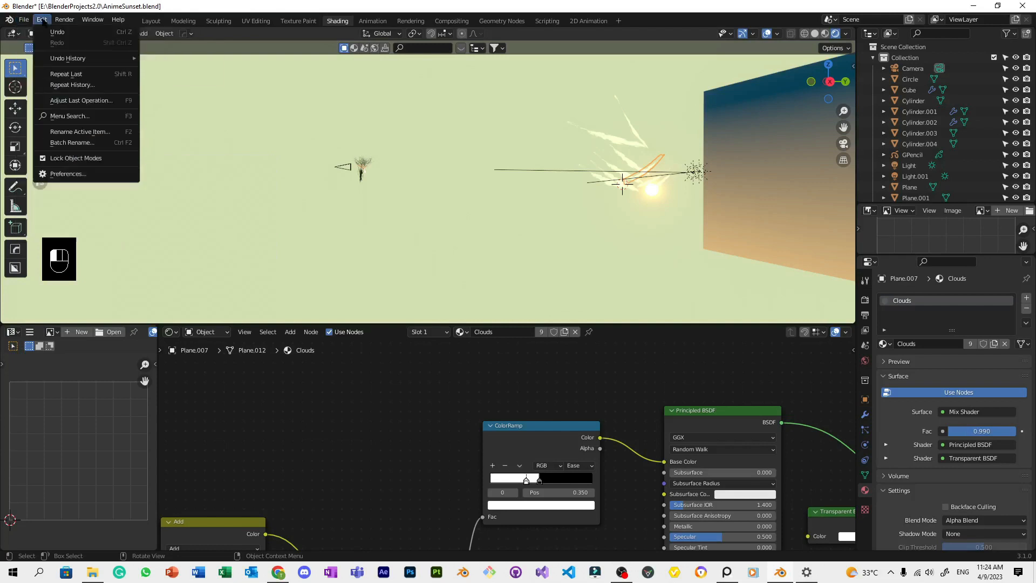
{"action": "left_click", "coordinate": [81, 174]}
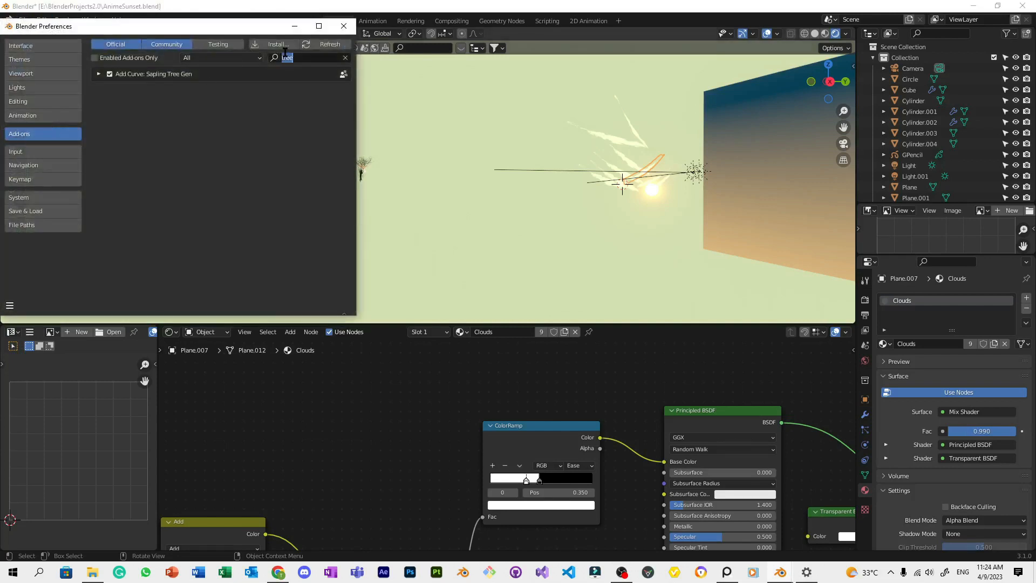
{"action": "type", "text": "land"}
{"action": "left_click", "coordinate": [344, 27]}
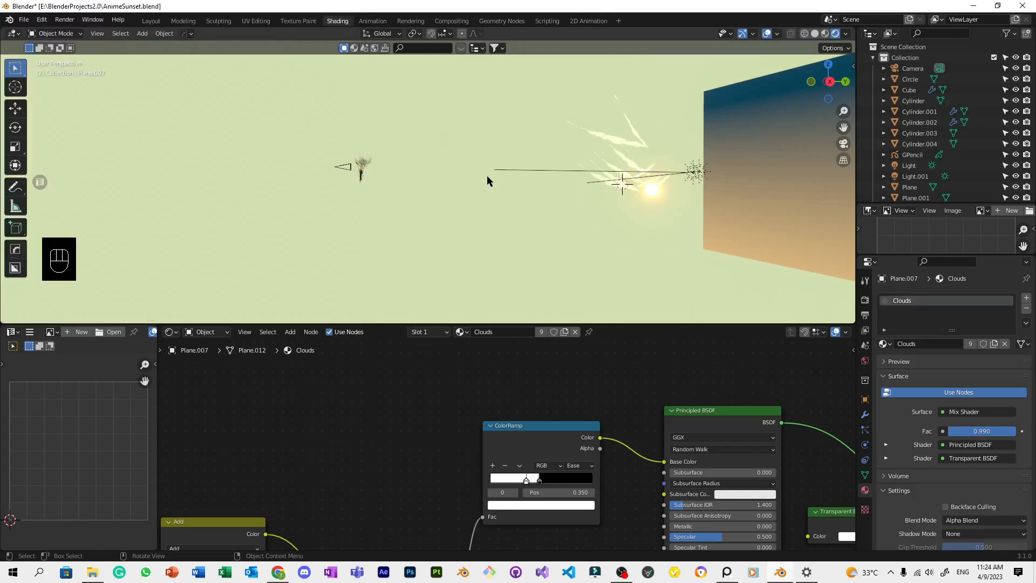
Save the file from the camera view and show the viewport sidebar.
{"action": "key", "text": "KP_0"}
{"action": "key", "text": "ctrl+s"}
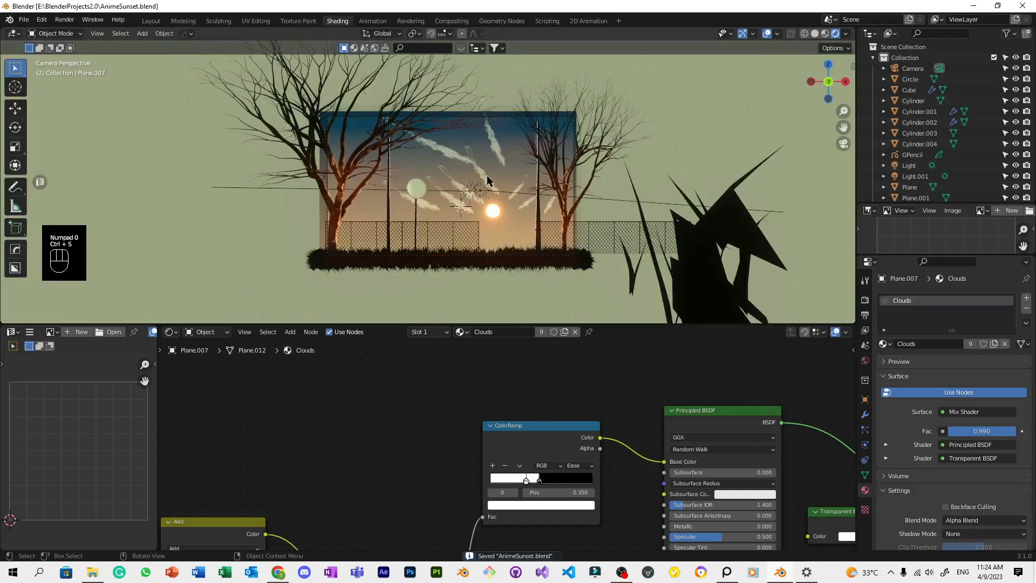
{"action": "key", "text": "t"}
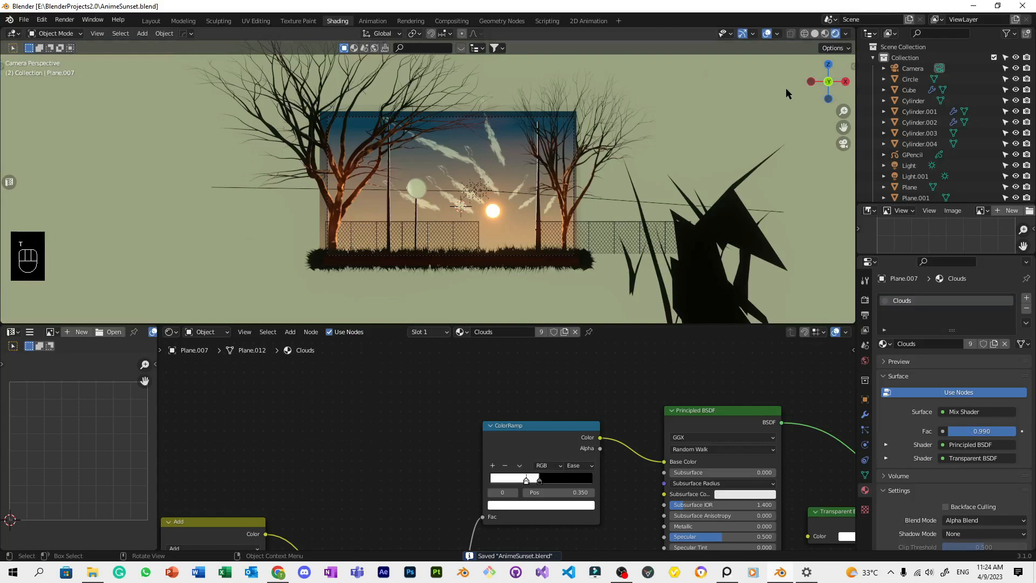
{"action": "key", "text": "t"}
{"action": "key", "text": "n"}
Find the Landscape generator among the viewport add-on tools and add a landscape mesh at the 3D cursor.
{"action": "left_click", "coordinate": [849, 118]}
{"action": "scroll", "coordinate": [848, 120], "scroll_direction": "down", "scroll_amount": 12}
{"action": "scroll", "coordinate": [847, 115], "scroll_direction": "up", "scroll_amount": 8}
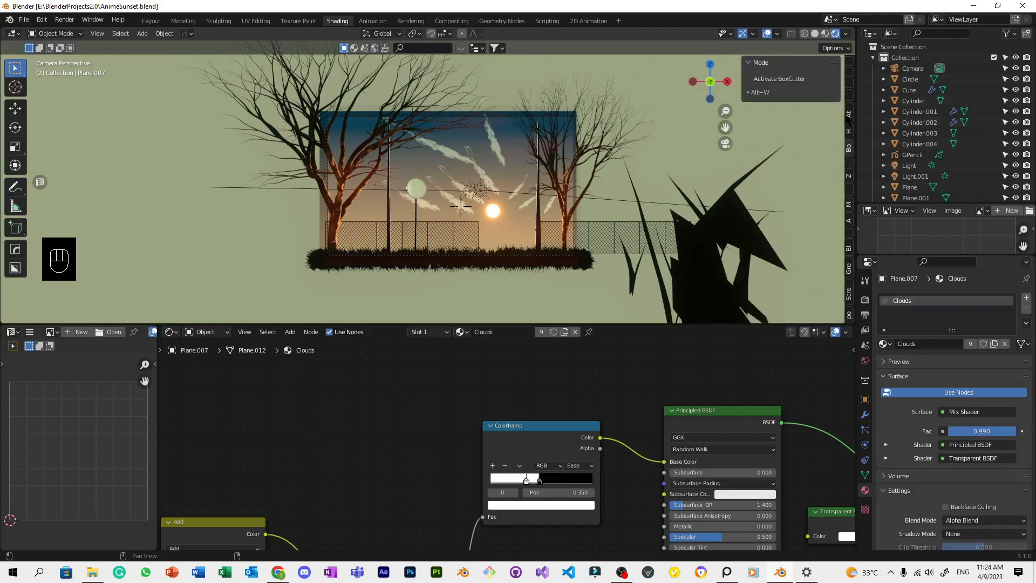
{"action": "scroll", "coordinate": [849, 115], "scroll_direction": "up", "scroll_amount": 6}
{"action": "scroll", "coordinate": [849, 115], "scroll_direction": "down", "scroll_amount": 4}
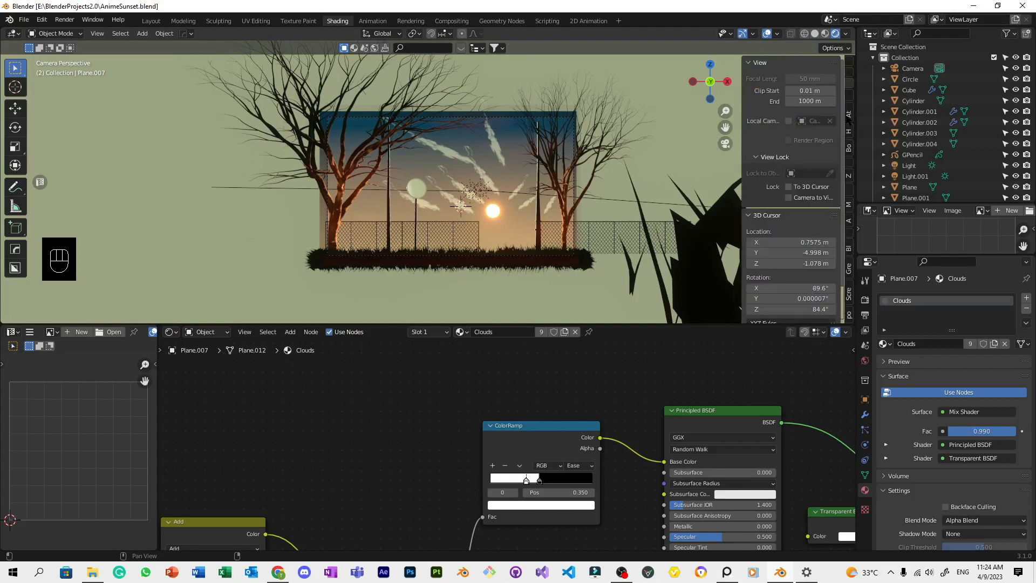
{"action": "scroll", "coordinate": [849, 119], "scroll_direction": "down", "scroll_amount": 1}
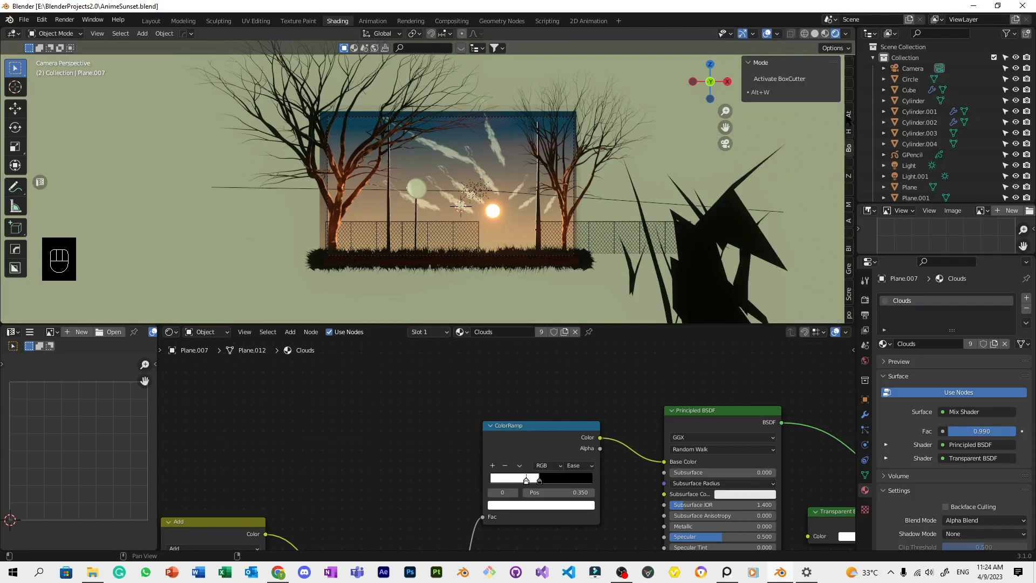
{"action": "scroll", "coordinate": [849, 117], "scroll_direction": "down", "scroll_amount": 2}
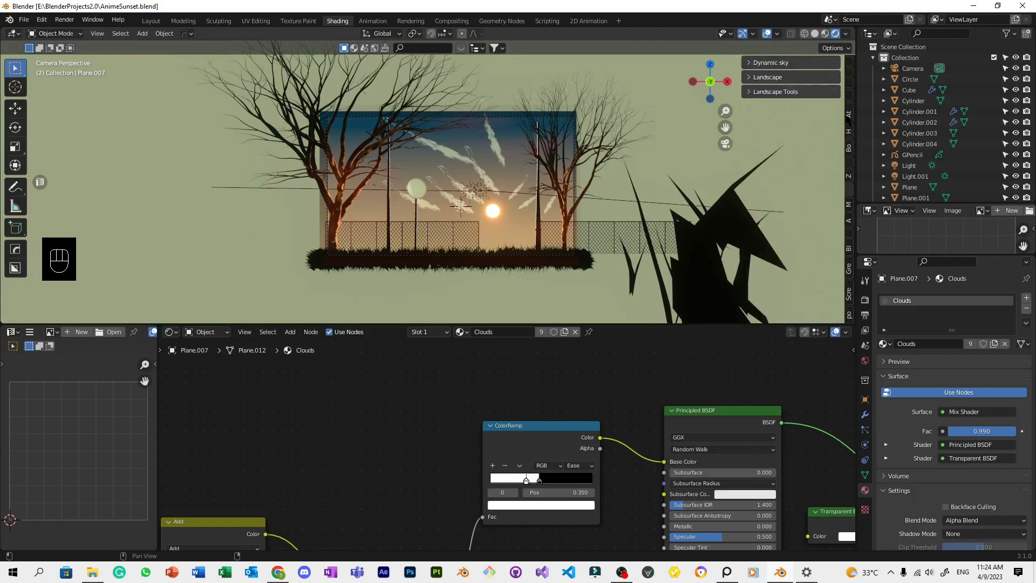
{"action": "left_click", "coordinate": [758, 78]}
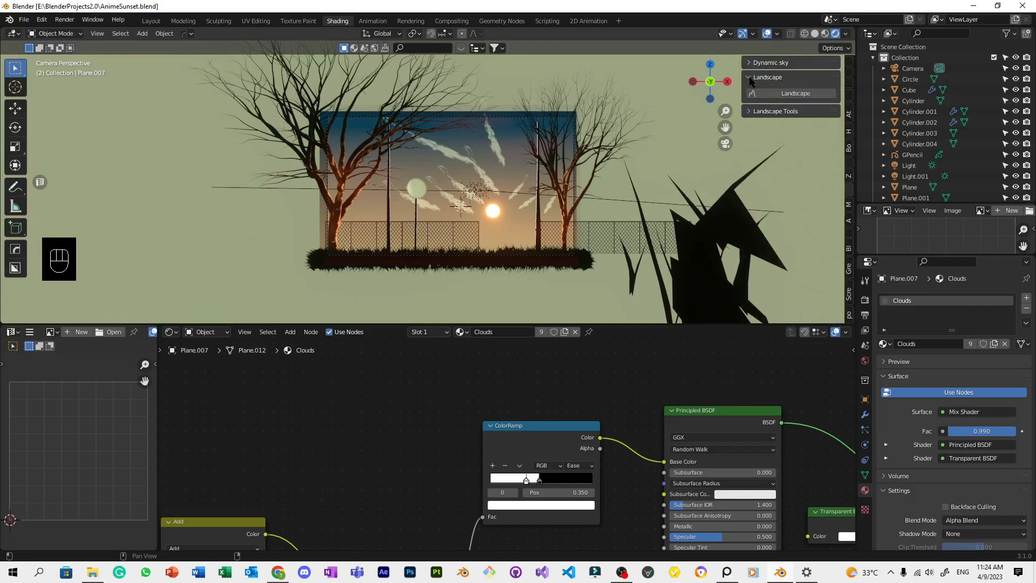
{"action": "left_click", "coordinate": [766, 95]}
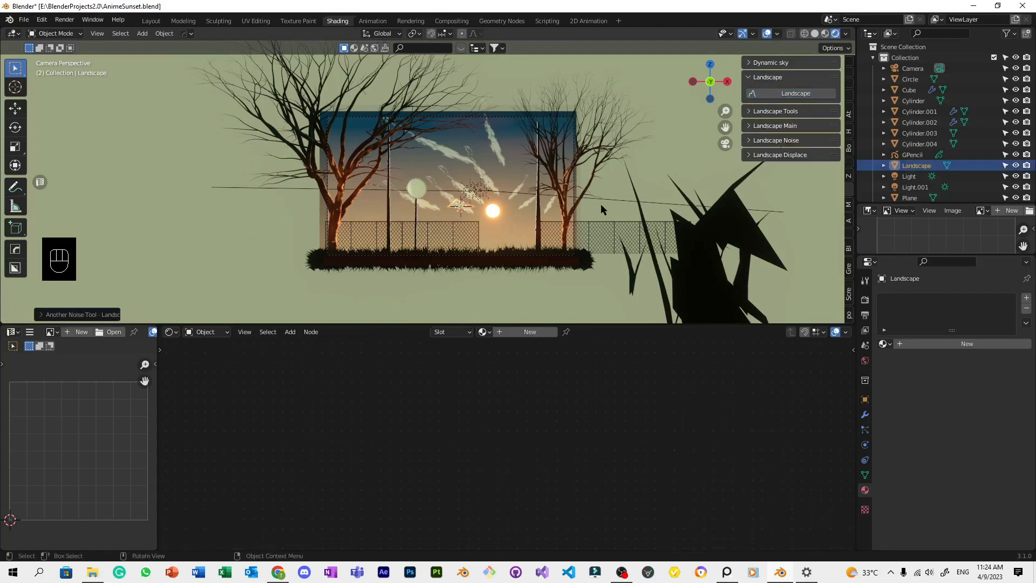
Scale the landscape up about 3.16 times into a mountain and expand the Landscape Tools options.
{"action": "scroll", "coordinate": [632, 200], "scroll_direction": "up", "scroll_amount": 8}
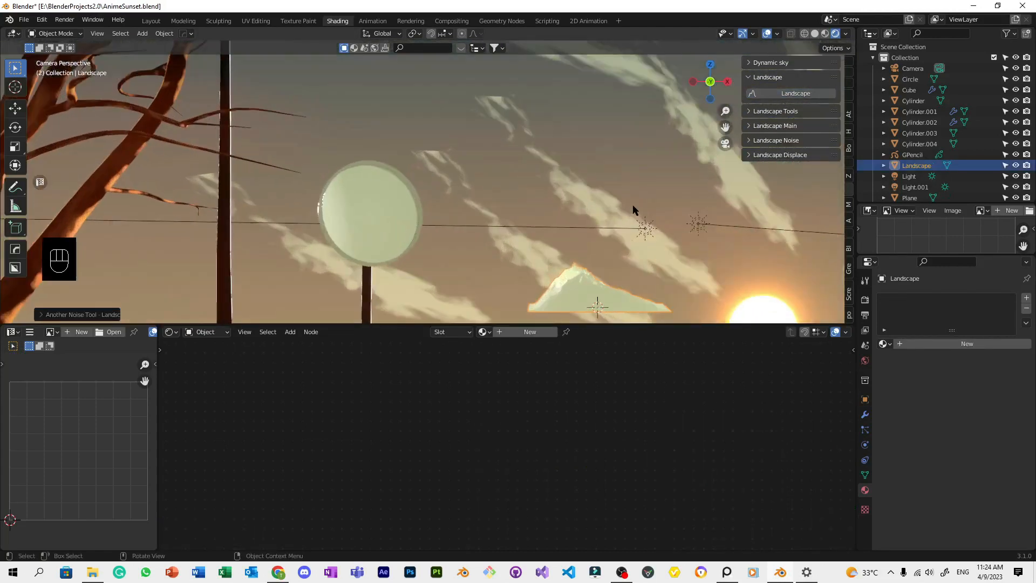
{"action": "key", "text": "s"}
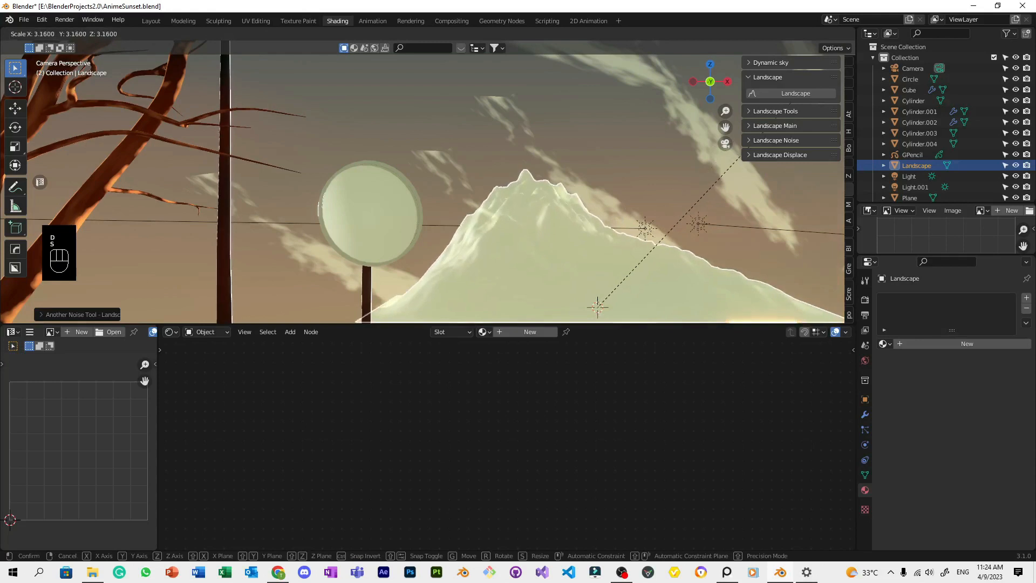
{"action": "left_click", "coordinate": [786, 112]}
{"action": "left_click", "coordinate": [789, 110]}
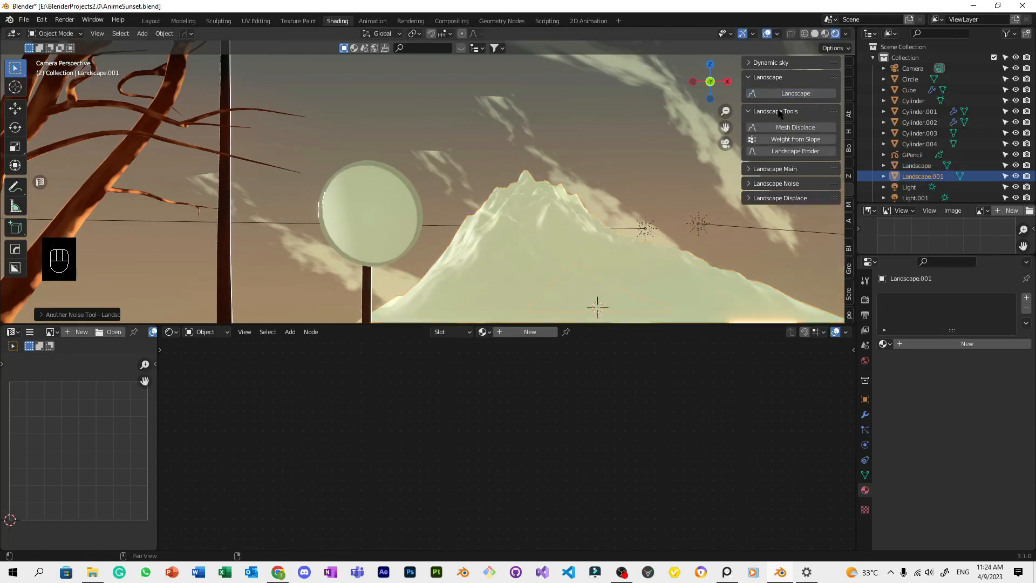
{"action": "scroll", "coordinate": [609, 163], "scroll_direction": "down", "scroll_amount": 6}
{"action": "scroll", "coordinate": [504, 202], "scroll_direction": "up", "scroll_amount": 2}
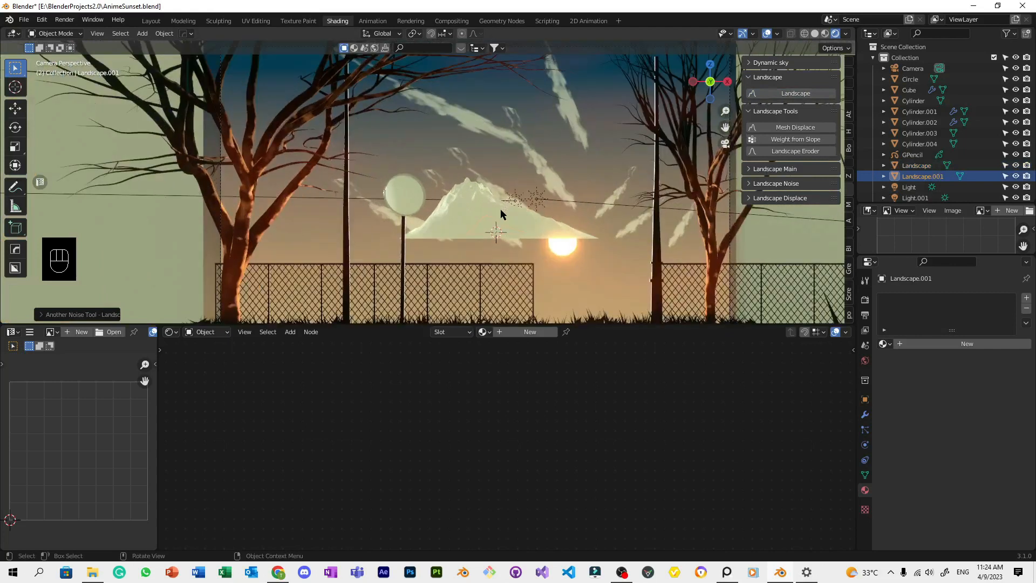
Move the large mountain down to sit behind the fence, left of the sun.
{"action": "left_click", "coordinate": [500, 214]}
{"action": "scroll", "coordinate": [558, 192], "scroll_direction": "down", "scroll_amount": 4}
{"action": "key", "text": "g"}
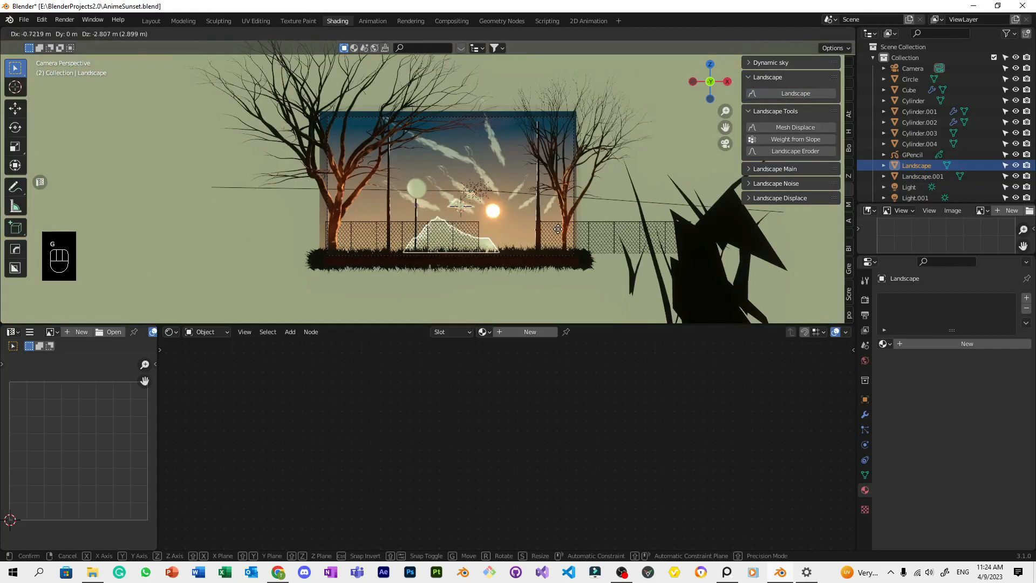
{"action": "right_click", "coordinate": [558, 228]}
Delete the small extra landscape left at the 3D cursor.
{"action": "scroll", "coordinate": [486, 224], "scroll_direction": "up", "scroll_amount": 4}
{"action": "left_click", "coordinate": [494, 230]}
{"action": "key", "text": "x"}
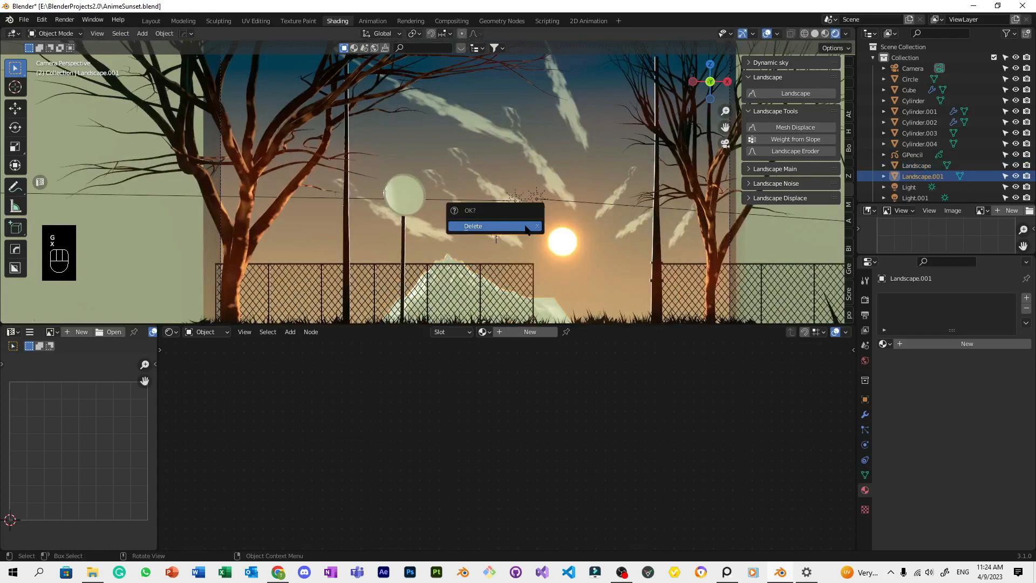
{"action": "left_click", "coordinate": [527, 227]}
{"action": "left_click", "coordinate": [567, 303]}
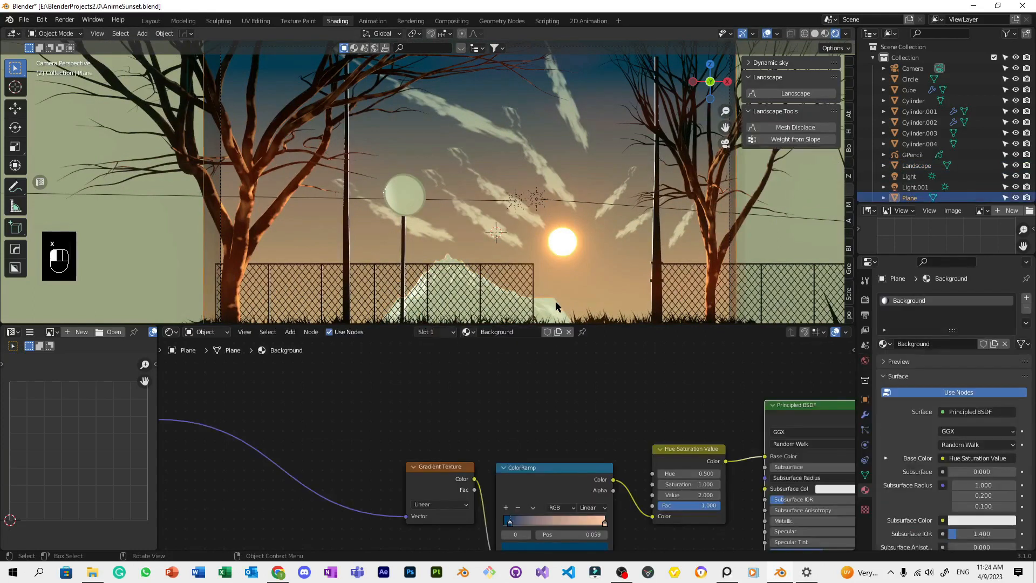
Run the Landscape Eroder on the mountain landscape and save the file.
{"action": "left_click", "coordinate": [790, 152]}
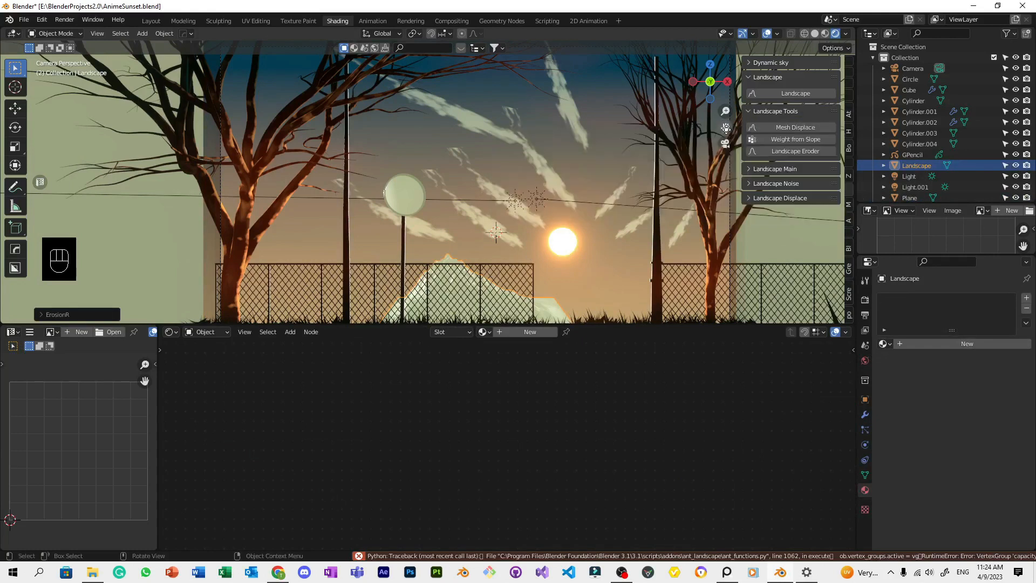
{"action": "key", "text": "n"}
{"action": "scroll", "coordinate": [602, 209], "scroll_direction": "down", "scroll_amount": 3}
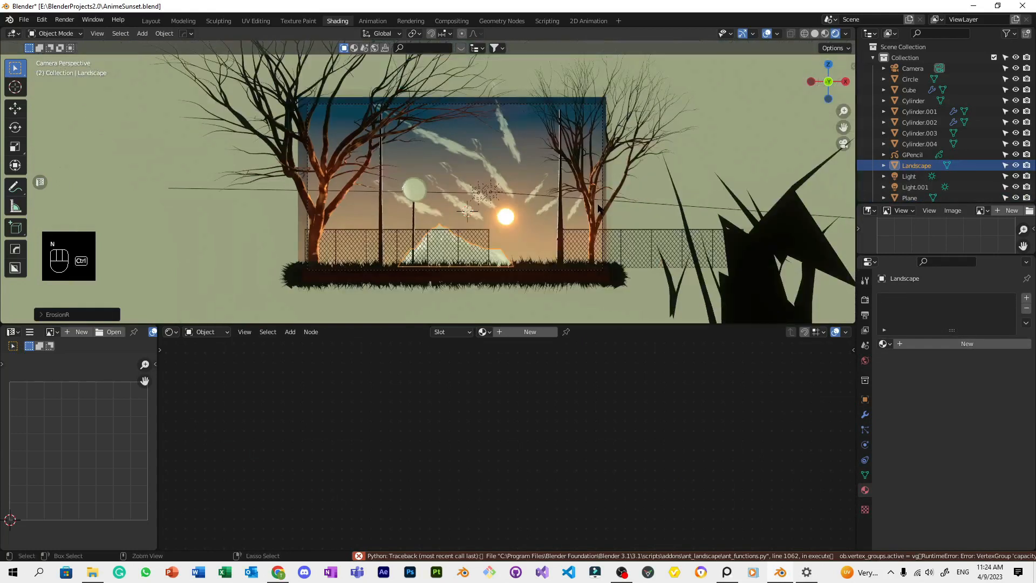
{"action": "scroll", "coordinate": [599, 208], "scroll_direction": "up", "scroll_amount": 2}
{"action": "middle_click_drag", "start_coordinate": [592, 219], "coordinate": [712, 221], "text": "shift"}
{"action": "key", "text": "ctrl+s"}
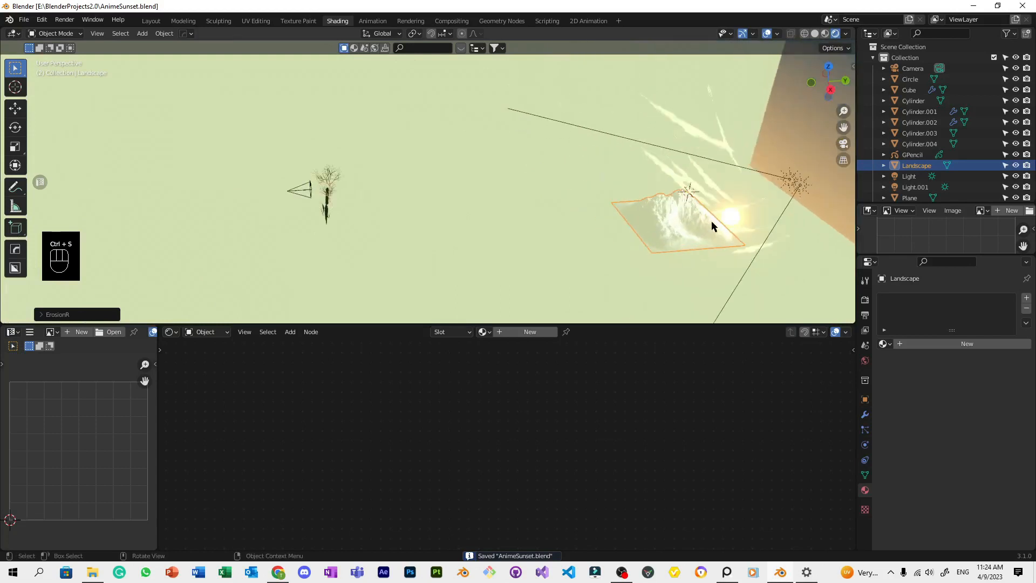
Scale the mountain landscape down to about 0.36 of its size and save the file.
{"action": "key", "text": "s"}
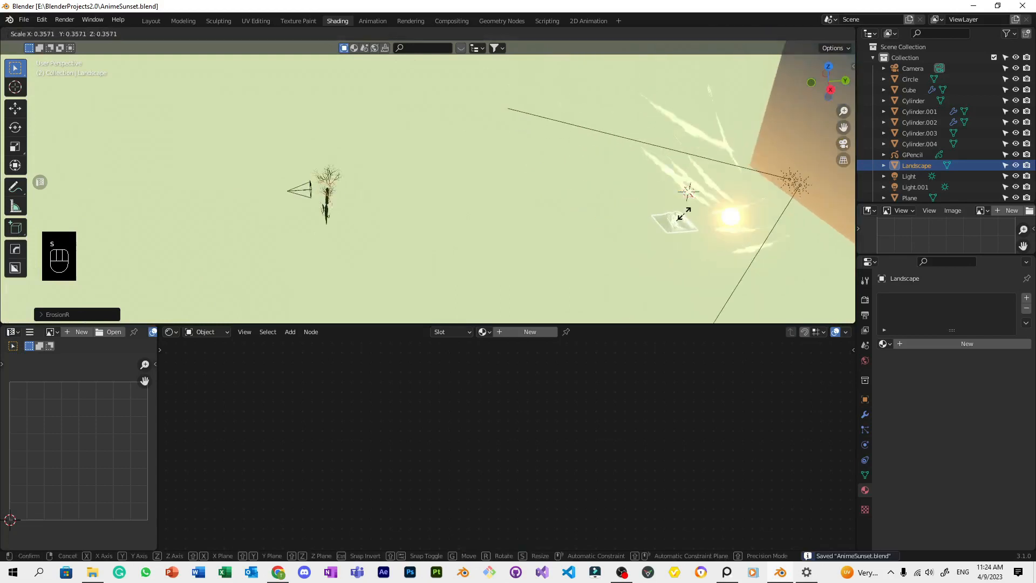
{"action": "left_click", "coordinate": [688, 216]}
{"action": "key", "text": "Tab"}
{"action": "scroll", "coordinate": [713, 218], "scroll_direction": "up", "scroll_amount": 3}
{"action": "key", "text": "Tab"}
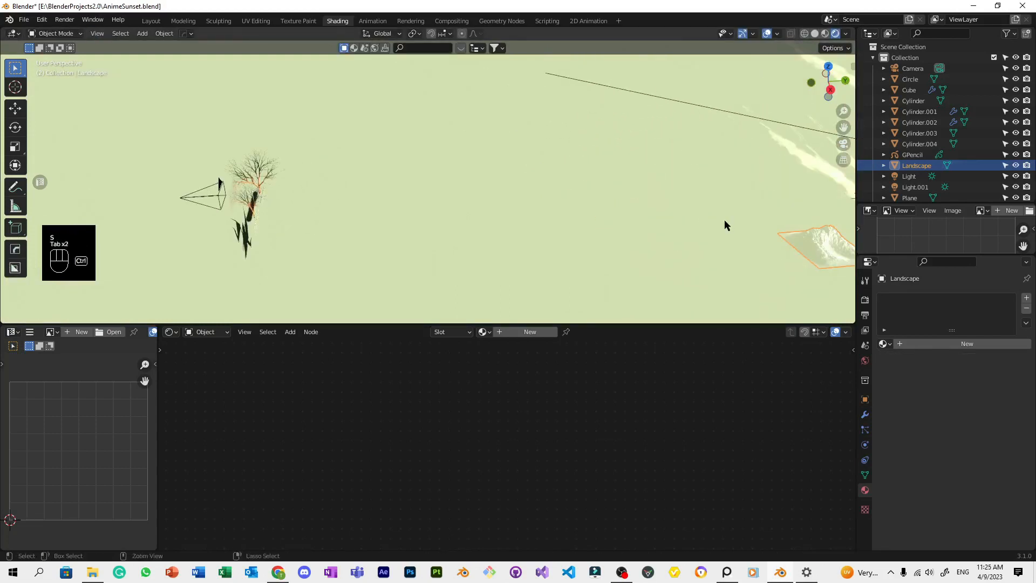
{"action": "key", "text": "ctrl+s"}
Examine the mountain mesh up close in Edit Mode, return to the camera view, and save the file.
{"action": "key", "text": "KP_0"}
{"action": "key", "text": "KP_Decimal"}
{"action": "key", "text": "Tab"}
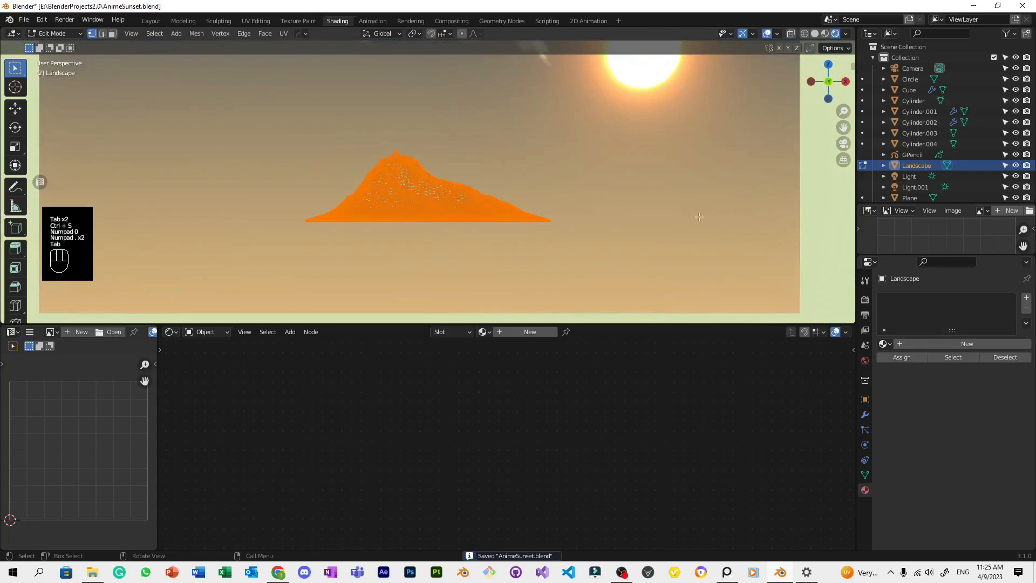
{"action": "scroll", "coordinate": [724, 221], "scroll_direction": "up", "scroll_amount": 10}
{"action": "scroll", "coordinate": [670, 214], "scroll_direction": "down", "scroll_amount": 9}
{"action": "key", "text": "Tab"}
{"action": "key", "text": "KP_0"}
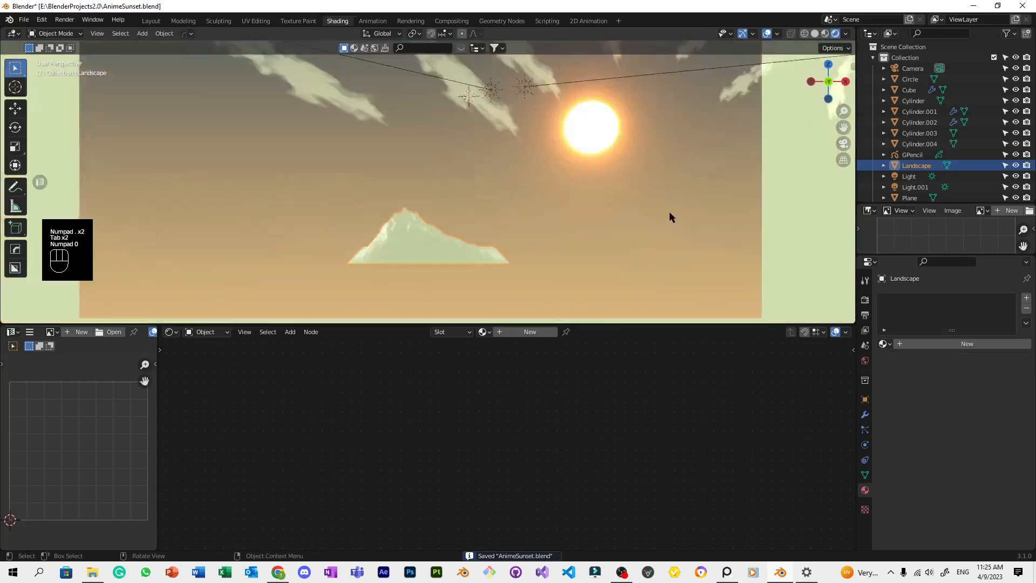
{"action": "key", "text": "ctrl+s"}
Reposition the mountain behind the fence and shift it about 1.8 m along the global Y axis.
{"action": "scroll", "coordinate": [669, 211], "scroll_direction": "up", "scroll_amount": 2}
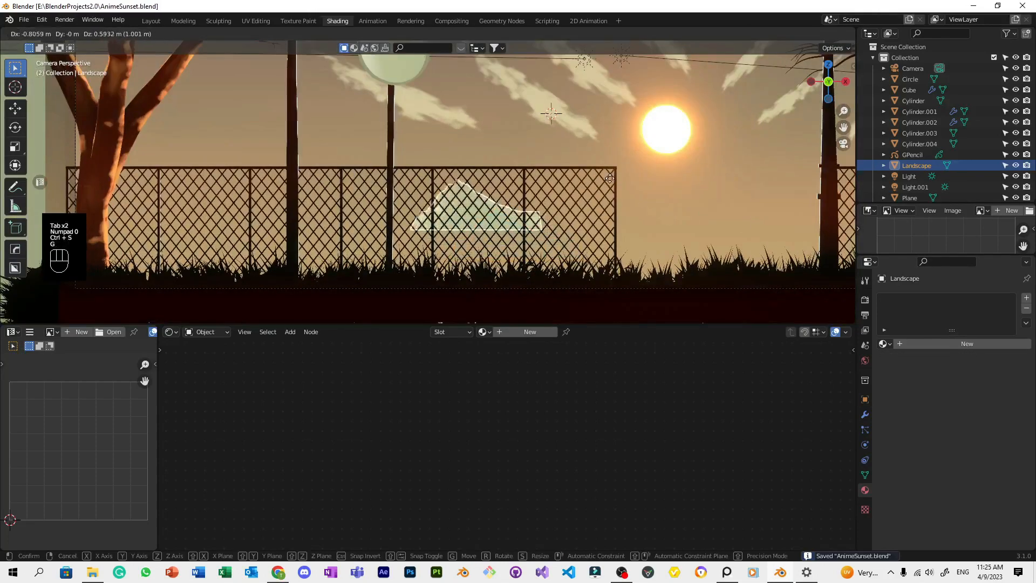
{"action": "scroll", "coordinate": [609, 177], "scroll_direction": "down", "scroll_amount": 4}
{"action": "key", "text": "g"}
{"action": "key", "text": "g"}
{"action": "key", "text": "y"}
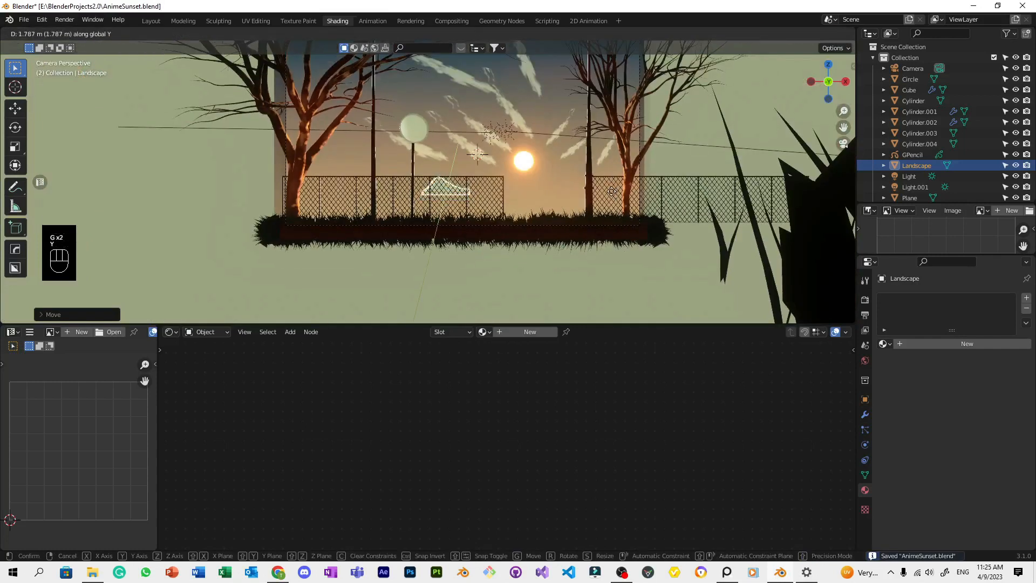
{"action": "left_click", "coordinate": [611, 192]}
Duplicate the mountain five times, lining the copies up from the original towards and past the tree on the left.
{"action": "scroll", "coordinate": [609, 196], "scroll_direction": "up", "scroll_amount": 2}
{"action": "key", "text": "shift+d"}
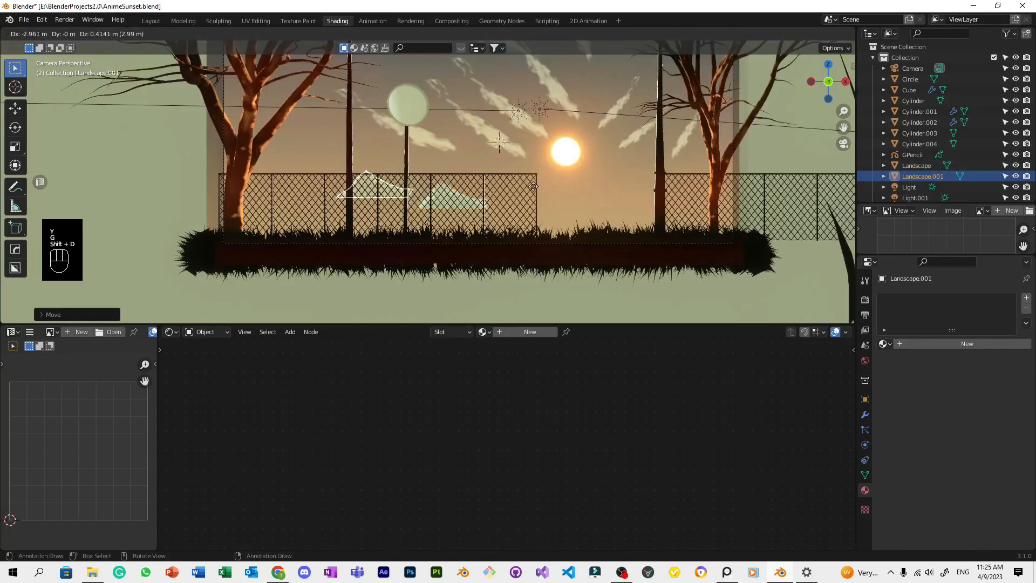
{"action": "left_click", "coordinate": [561, 201]}
{"action": "key", "text": "shift+d"}
{"action": "left_click", "coordinate": [509, 195]}
{"action": "key", "text": "shift+d"}
{"action": "left_click", "coordinate": [467, 200]}
{"action": "key", "text": "shift+d"}
{"action": "left_click", "coordinate": [406, 198]}
{"action": "key", "text": "shift+d"}
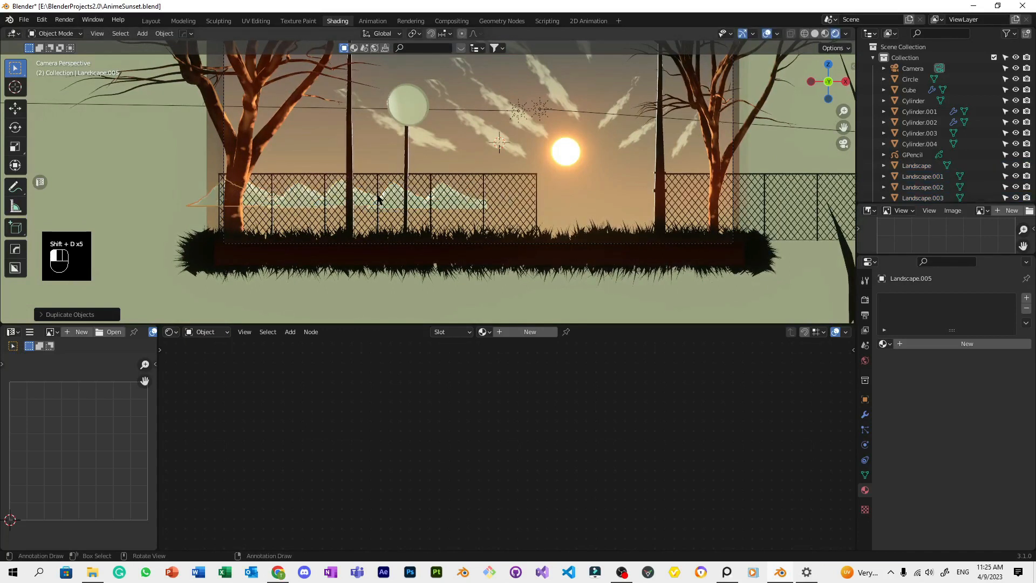
{"action": "left_click", "coordinate": [378, 198]}
Extend the range with six more mountain duplicates towards the tree on the right, and save the file.
{"action": "key", "text": "shift+d"}
{"action": "left_click", "coordinate": [641, 197]}
{"action": "key", "text": "shift+d"}
{"action": "left_click", "coordinate": [680, 200]}
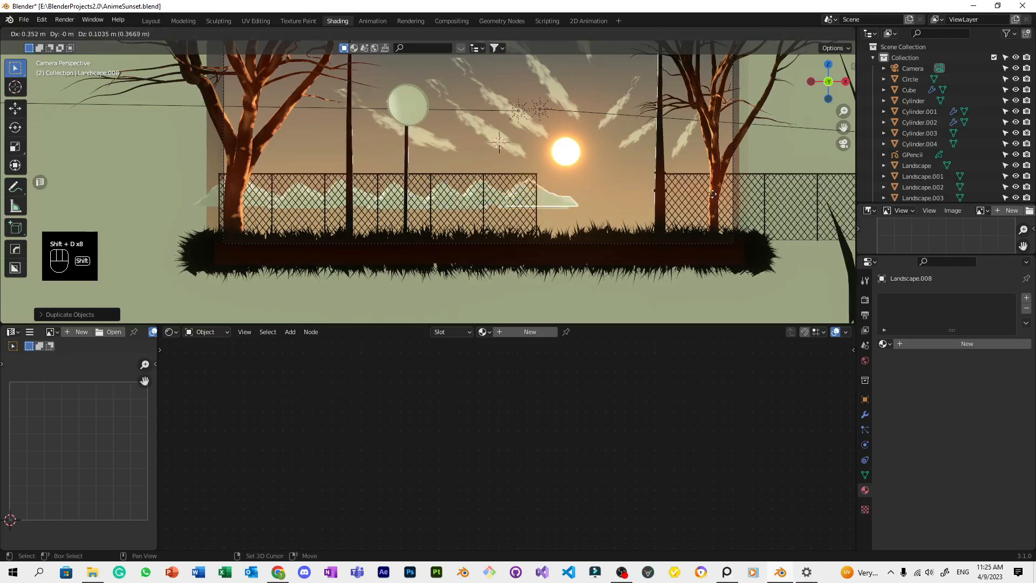
{"action": "key", "text": "shift+d"}
{"action": "left_click", "coordinate": [718, 199]}
{"action": "key", "text": "shift+d"}
{"action": "left_click", "coordinate": [769, 201]}
{"action": "key", "text": "shift+d"}
{"action": "left_click", "coordinate": [770, 202]}
{"action": "key", "text": "shift+d"}
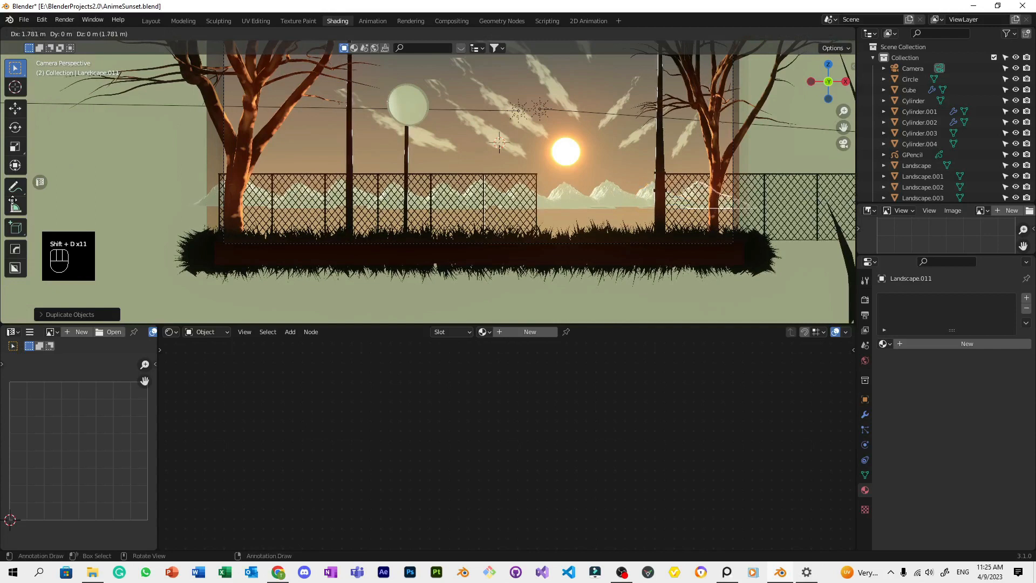
{"action": "left_click", "coordinate": [3, 185]}
{"action": "scroll", "coordinate": [480, 263], "scroll_direction": "down", "scroll_amount": 4}
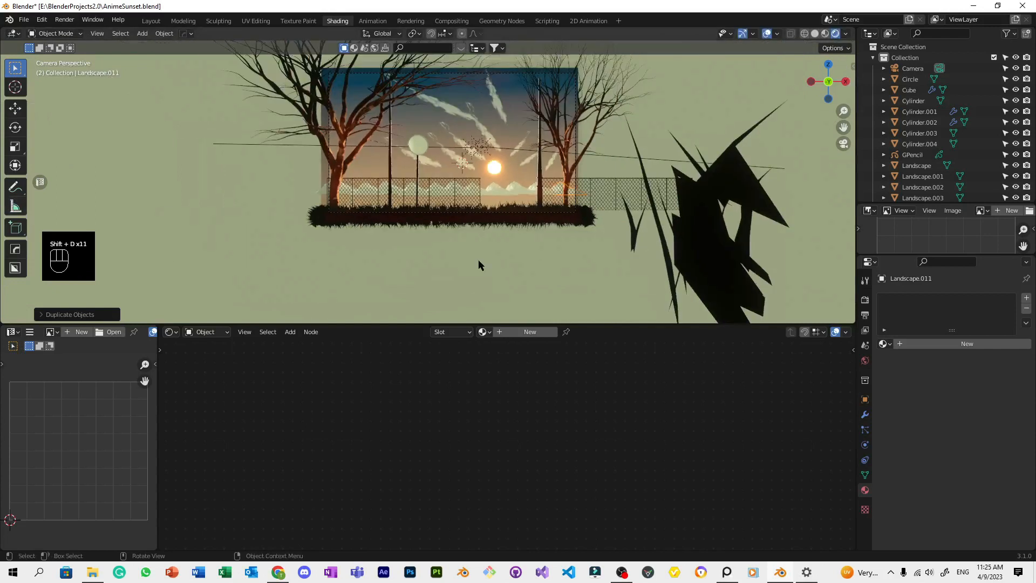
{"action": "key", "text": "ctrl+s"}
Add a plane mesh to the scene near the mountain range and return to the camera view.
{"action": "scroll", "coordinate": [614, 205], "scroll_direction": "up", "scroll_amount": 4}
{"action": "middle_click_drag", "start_coordinate": [614, 205], "coordinate": [555, 199]}
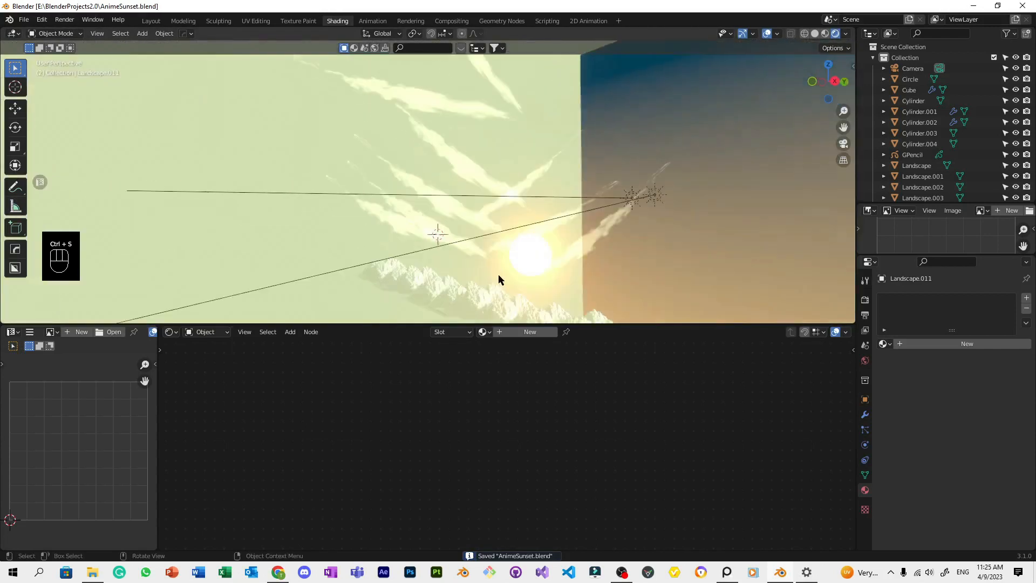
{"action": "middle_click_drag", "start_coordinate": [489, 294], "coordinate": [483, 215]}
{"action": "left_click", "coordinate": [489, 212]}
{"action": "key", "text": "shift+a"}
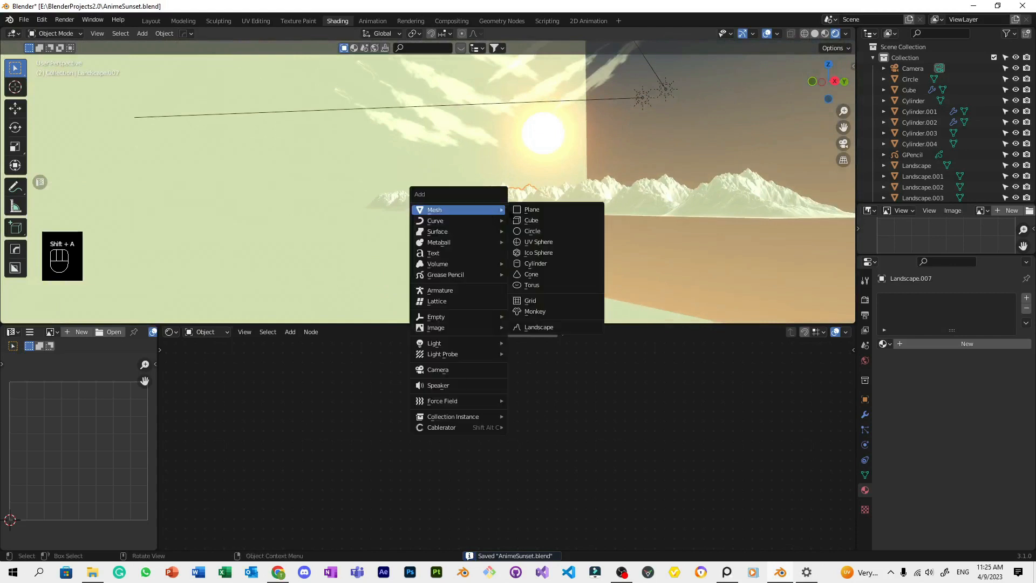
{"action": "left_click", "coordinate": [531, 210]}
{"action": "key", "text": "r"}
{"action": "key", "text": "KP_0"}
{"action": "key", "text": "KP_1"}
{"action": "key", "text": "KP_0"}
Enlarge the new plane and adjust its height along Z to lie as ground in front of the mountains.
{"action": "key", "text": "s"}
{"action": "key", "text": "g"}
{"action": "key", "text": "z"}
{"action": "left_click", "coordinate": [477, 201]}
{"action": "key", "text": "g"}
{"action": "key", "text": "z"}
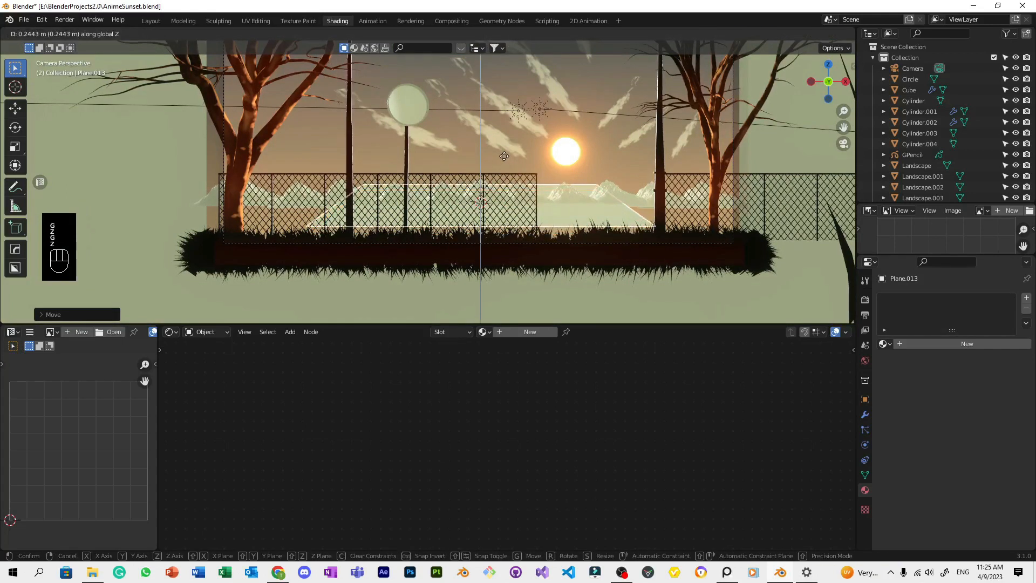
{"action": "left_click", "coordinate": [518, 162]}
Scale the ground plane up further and stretch it about 2.4 times along the X axis.
{"action": "key", "text": "s"}
{"action": "left_click", "coordinate": [556, 168]}
{"action": "key", "text": "s"}
{"action": "key", "text": "x"}
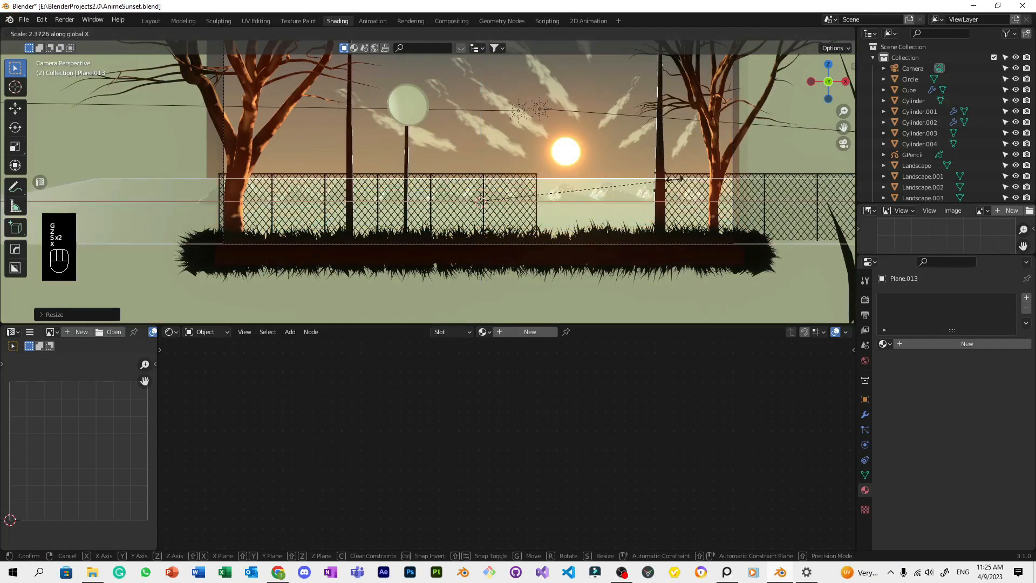
{"action": "left_click", "coordinate": [665, 178]}
Using Local orientation, move the ground plane's far edge along Y to the base of the mountains, and save the file.
{"action": "key", "text": "Tab"}
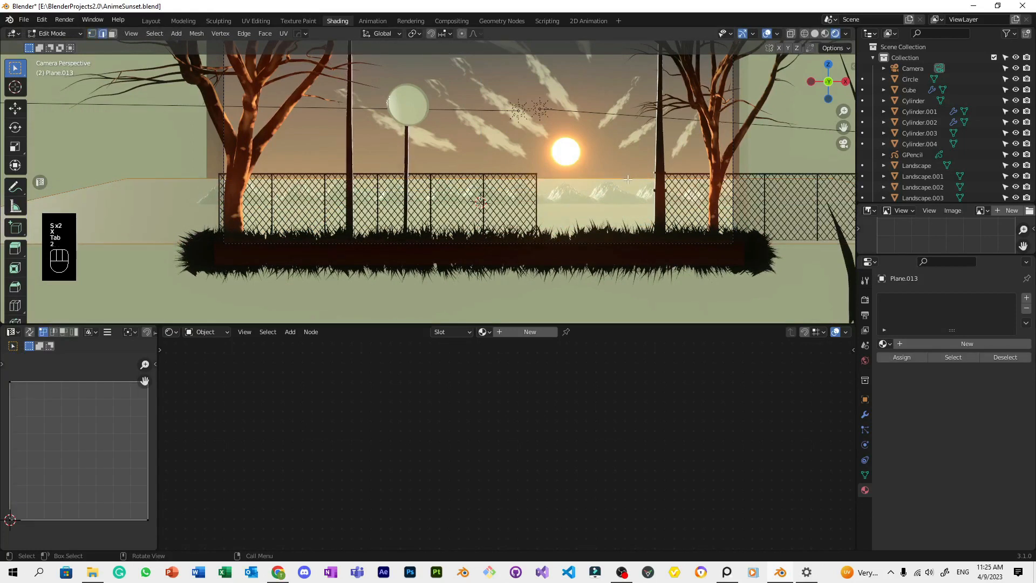
{"action": "left_click", "coordinate": [382, 34]}
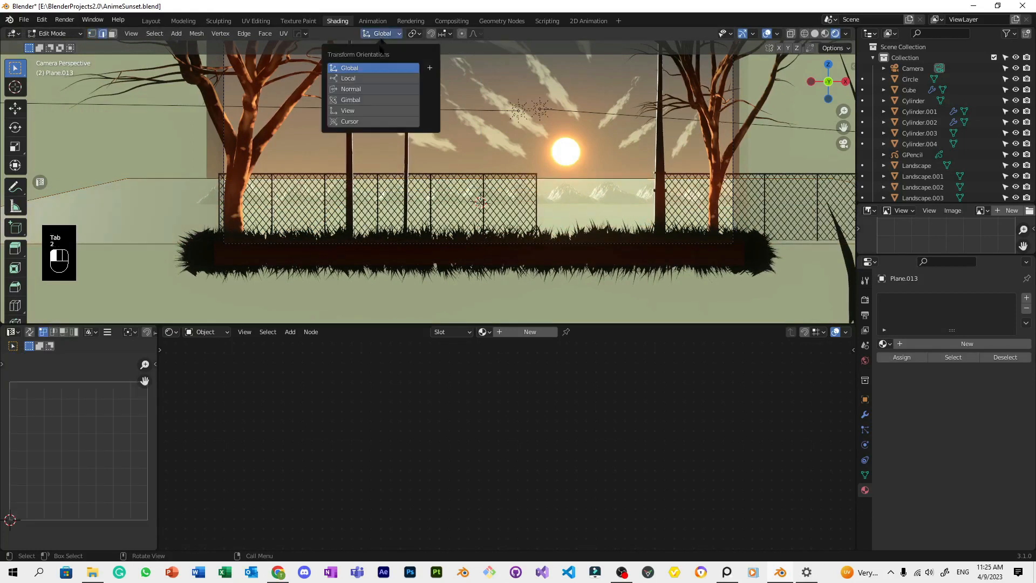
{"action": "left_click", "coordinate": [380, 79]}
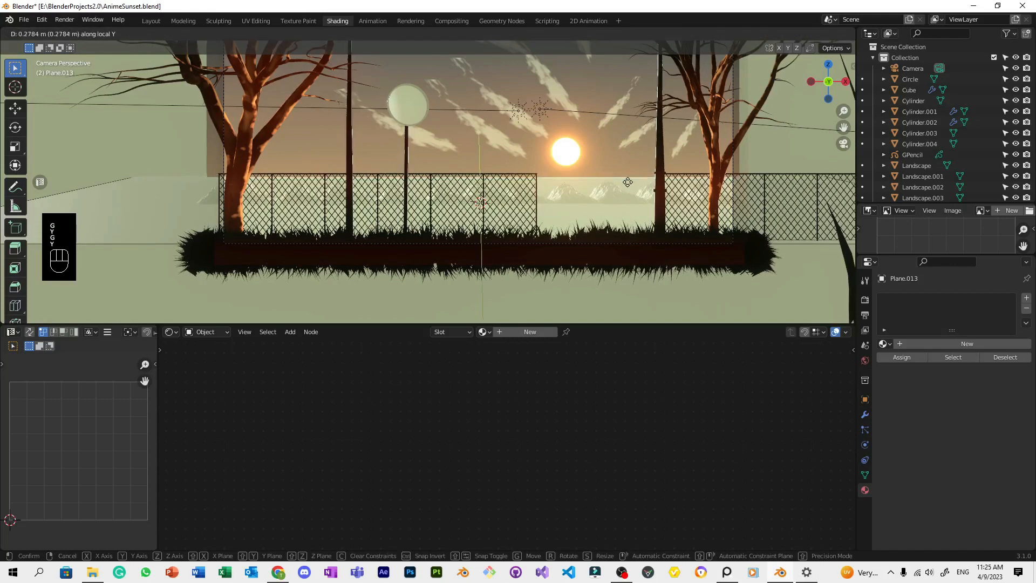
{"action": "left_click", "coordinate": [601, 148]}
{"action": "key", "text": "Tab"}
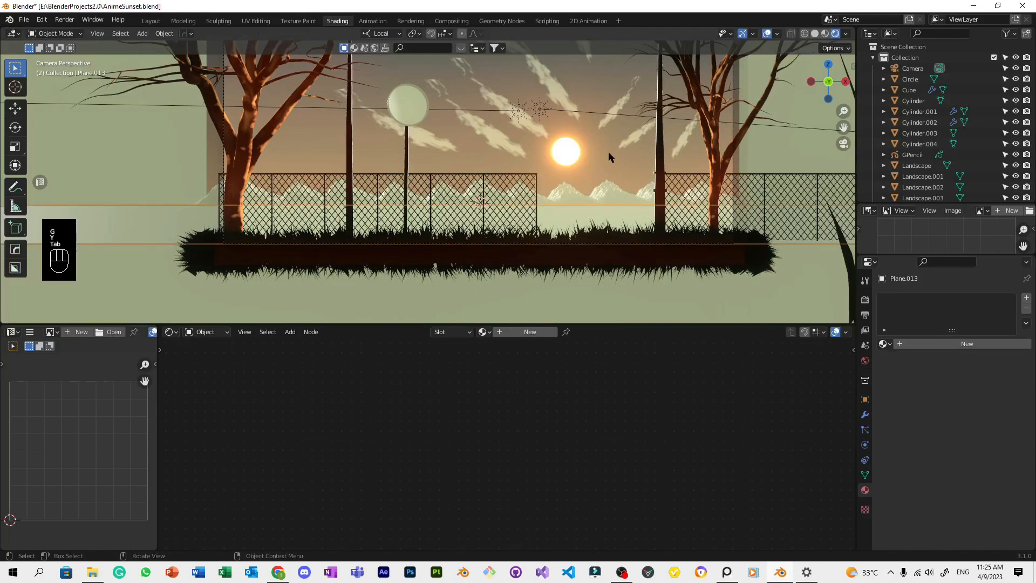
{"action": "scroll", "coordinate": [668, 263], "scroll_direction": "down", "scroll_amount": 4}
{"action": "key", "text": "ctrl+s"}
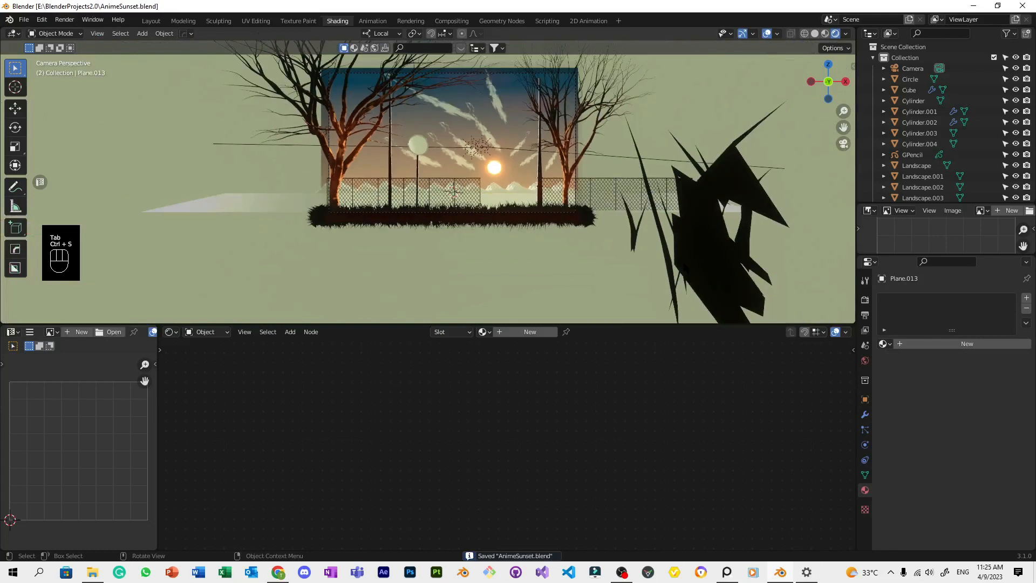
{"action": "key", "text": "ctrl+s"}
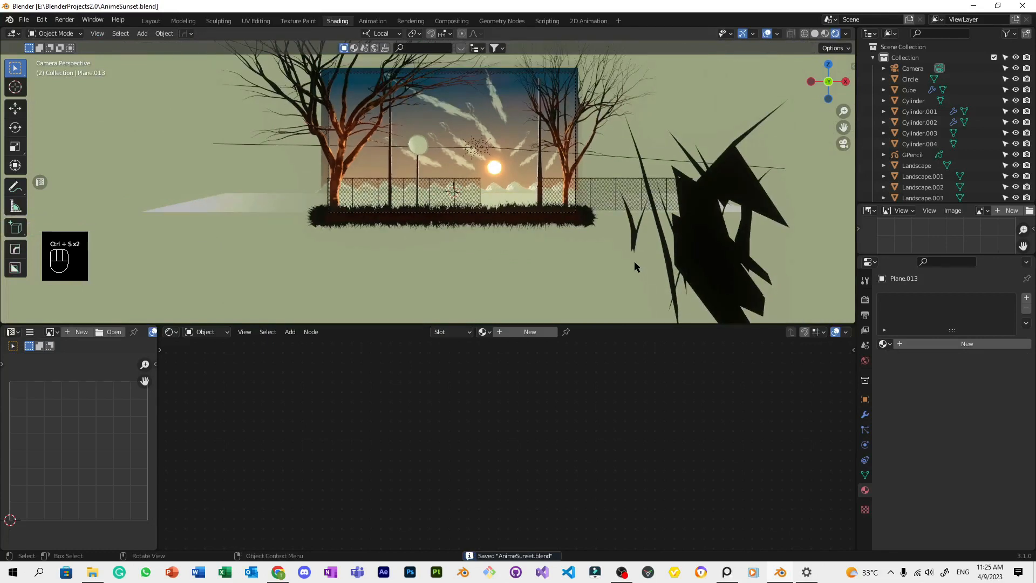
Create a new material for the ground plane and save the file.
{"action": "scroll", "coordinate": [634, 261], "scroll_direction": "up", "scroll_amount": 2}
{"action": "scroll", "coordinate": [634, 261], "scroll_direction": "up", "scroll_amount": 2}
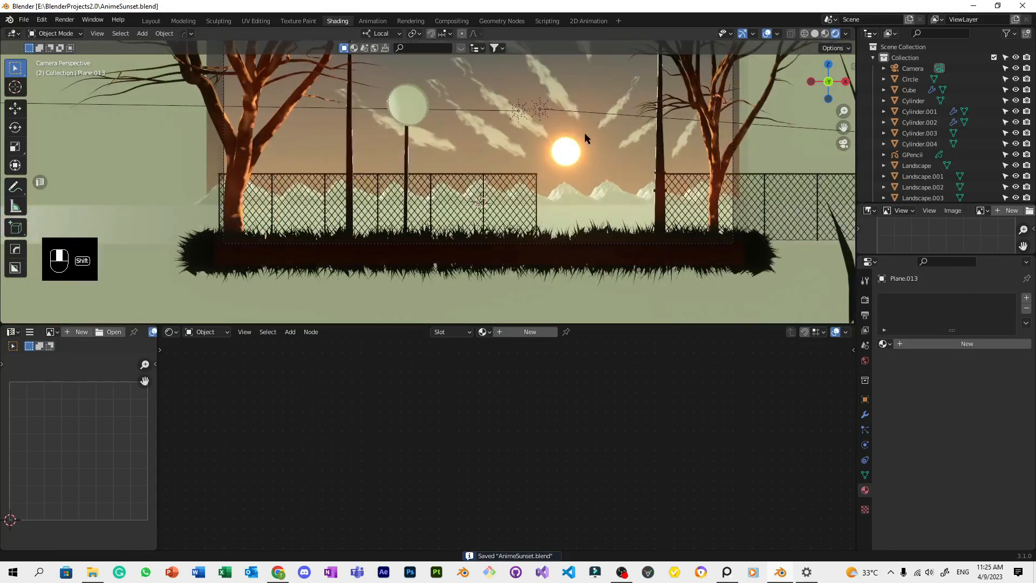
{"action": "middle_click_drag", "start_coordinate": [584, 133], "coordinate": [578, 152], "text": "shift"}
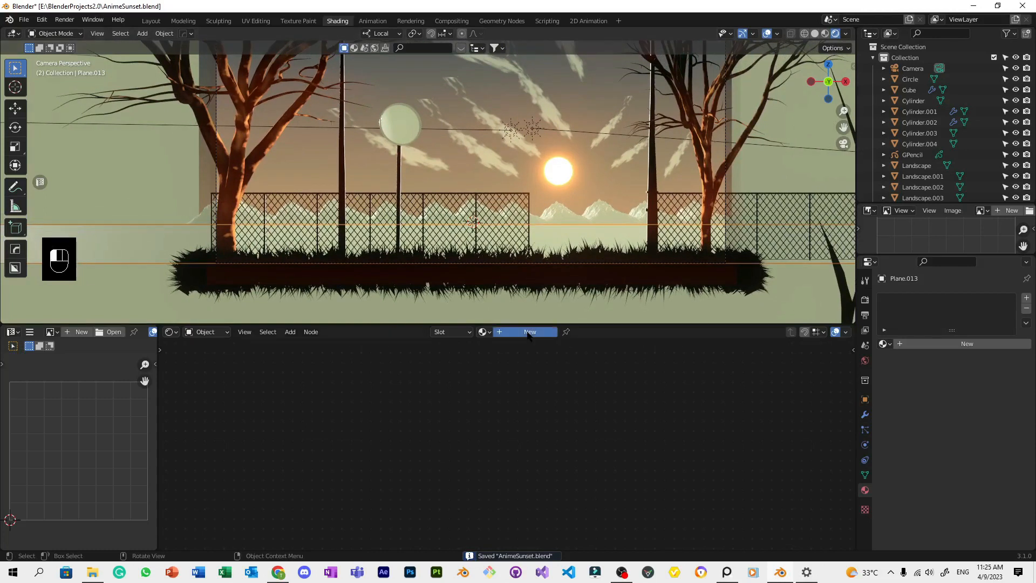
{"action": "left_click", "coordinate": [528, 333]}
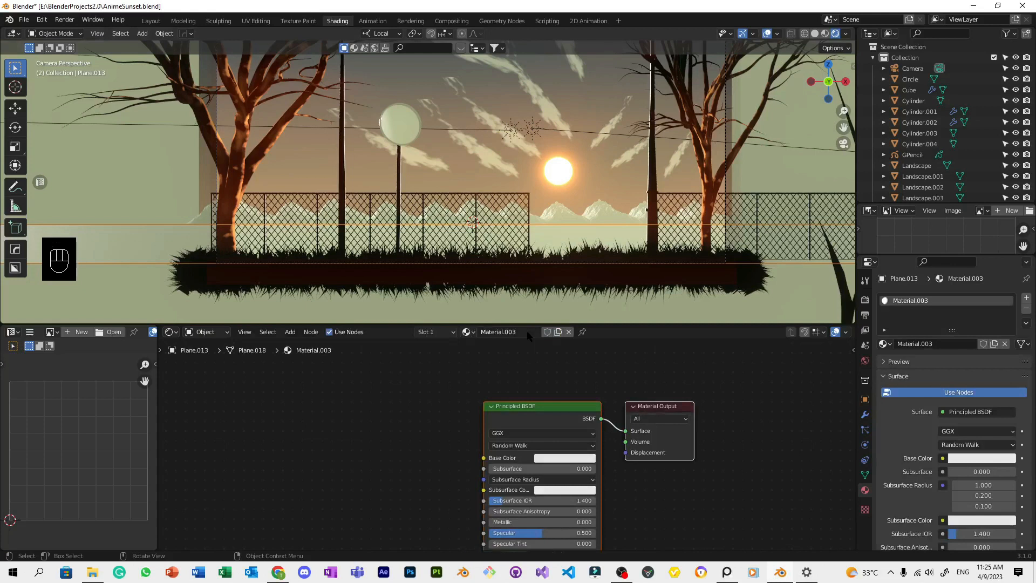
{"action": "left_click", "coordinate": [467, 332]}
{"action": "key", "text": "ctrl+s"}
Review the cloud plane's material, the ground plane's material and a mountain's material slot, saving the file along the way.
{"action": "scroll", "coordinate": [495, 125], "scroll_direction": "down", "scroll_amount": 2}
{"action": "middle_click_drag", "start_coordinate": [496, 125], "coordinate": [497, 199], "text": "shift"}
{"action": "scroll", "coordinate": [494, 198], "scroll_direction": "up", "scroll_amount": 2}
{"action": "left_click", "coordinate": [471, 188]}
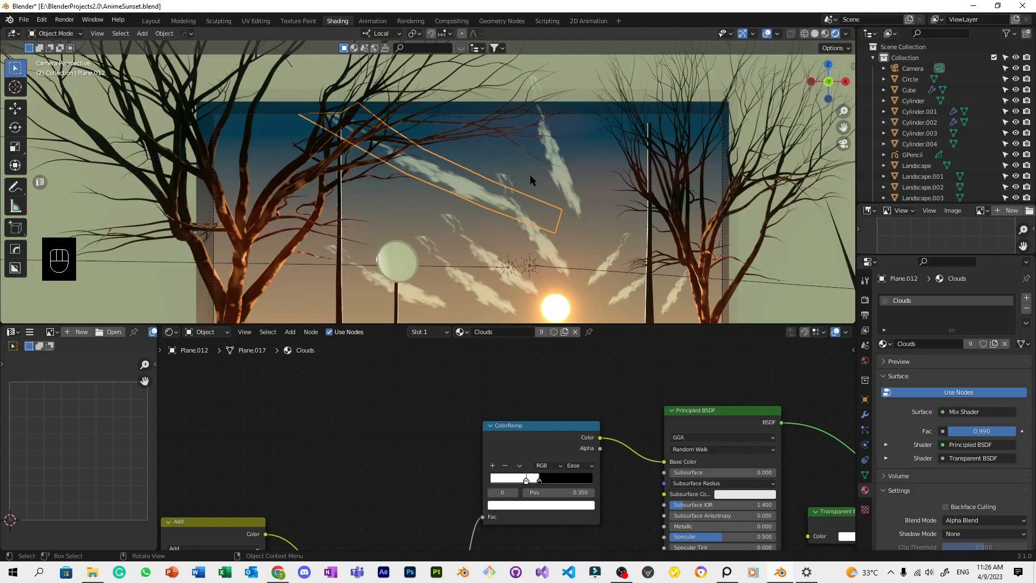
{"action": "key", "text": "Home"}
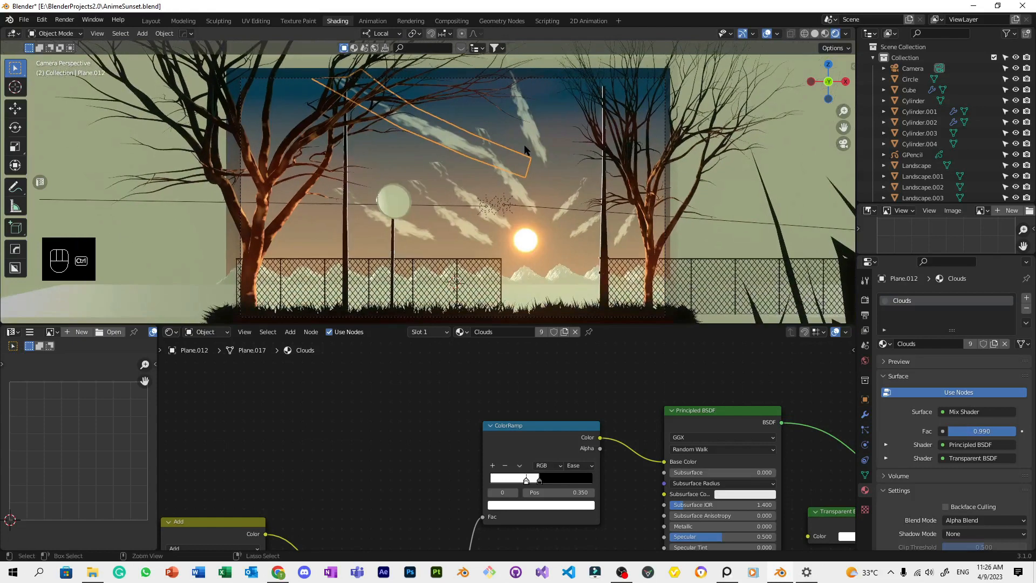
{"action": "key", "text": "ctrl+s"}
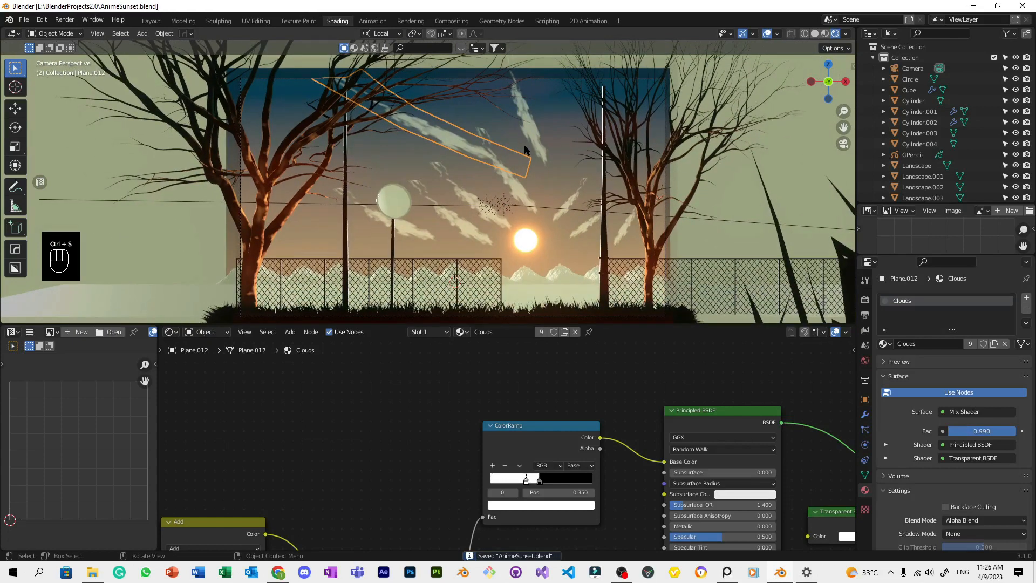
{"action": "scroll", "coordinate": [531, 178], "scroll_direction": "down", "scroll_amount": 1}
{"action": "scroll", "coordinate": [534, 237], "scroll_direction": "up", "scroll_amount": 1}
{"action": "middle_click_drag", "start_coordinate": [525, 282], "coordinate": [532, 227], "text": "shift"}
{"action": "left_click", "coordinate": [531, 233]}
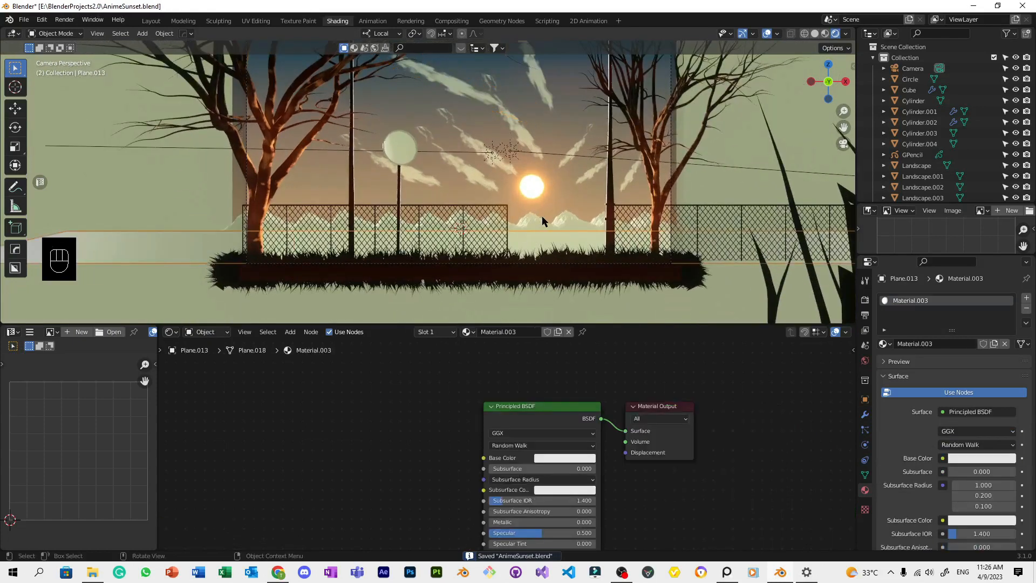
{"action": "left_click", "coordinate": [540, 216]}
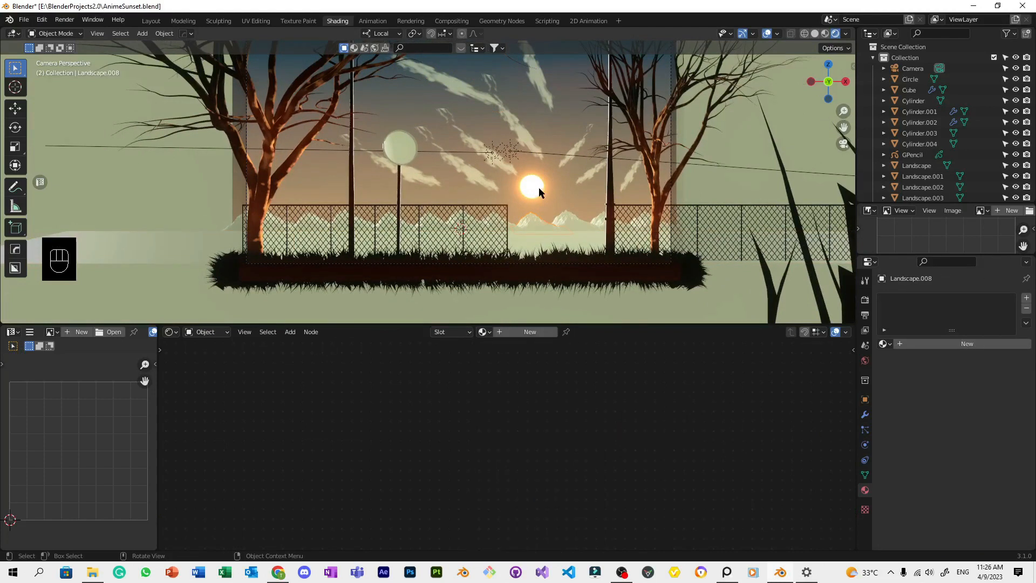
Narrow the ground plane to about 0.75 along its local X axis and save the file.
{"action": "left_click", "coordinate": [540, 234]}
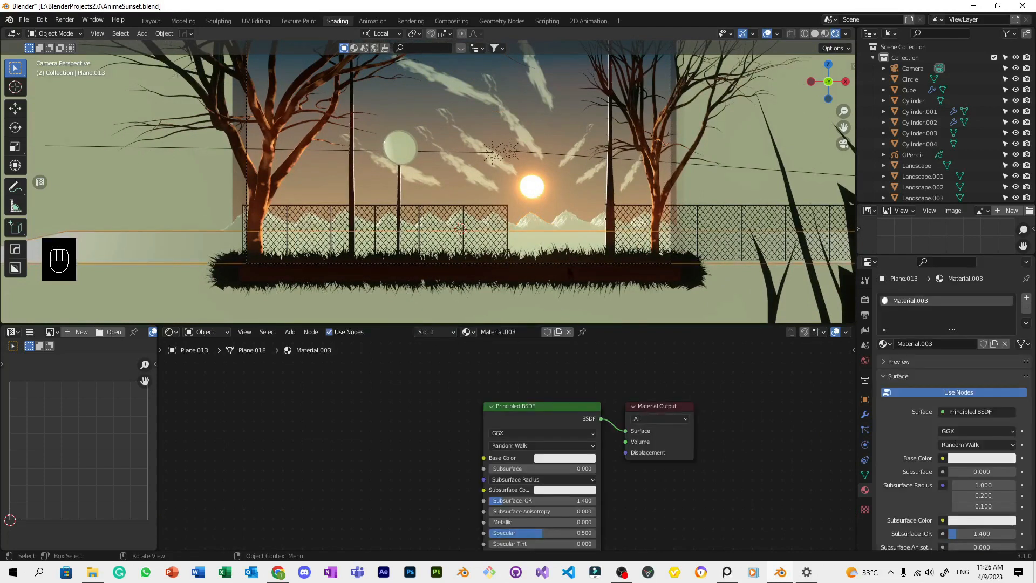
{"action": "key", "text": "ctrl+s"}
{"action": "key", "text": "Home"}
{"action": "key", "text": "s"}
{"action": "key", "text": "x"}
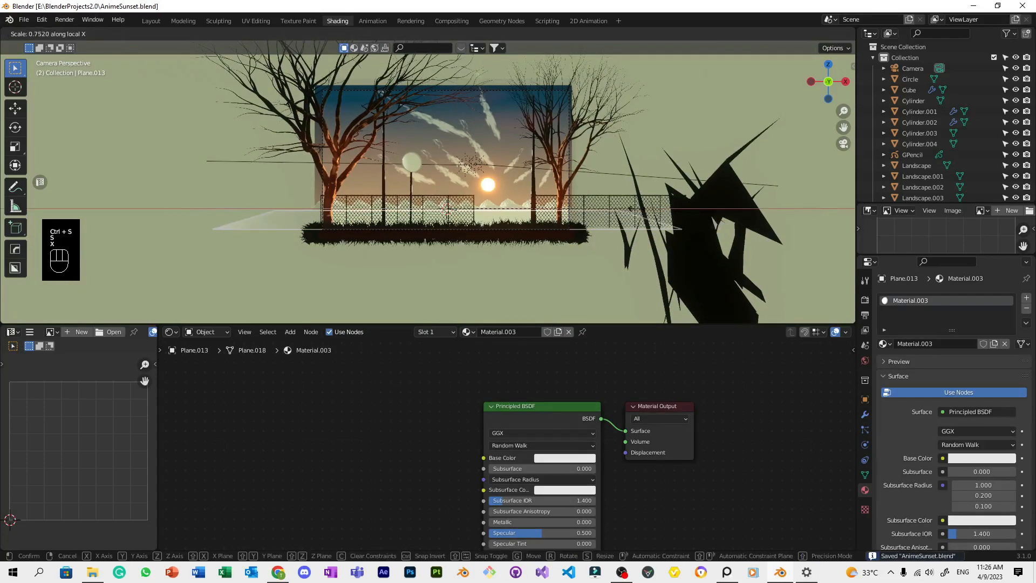
{"action": "left_click", "coordinate": [609, 196]}
{"action": "scroll", "coordinate": [610, 195], "scroll_direction": "up", "scroll_amount": 2}
{"action": "key", "text": "ctrl+s"}
{"action": "scroll", "coordinate": [633, 189], "scroll_direction": "up", "scroll_amount": 3}
{"action": "middle_click_drag", "start_coordinate": [643, 195], "coordinate": [502, 67], "text": "shift"}
{"action": "scroll", "coordinate": [532, 105], "scroll_direction": "up", "scroll_amount": 4}
{"action": "key", "text": "ctrl+s"}
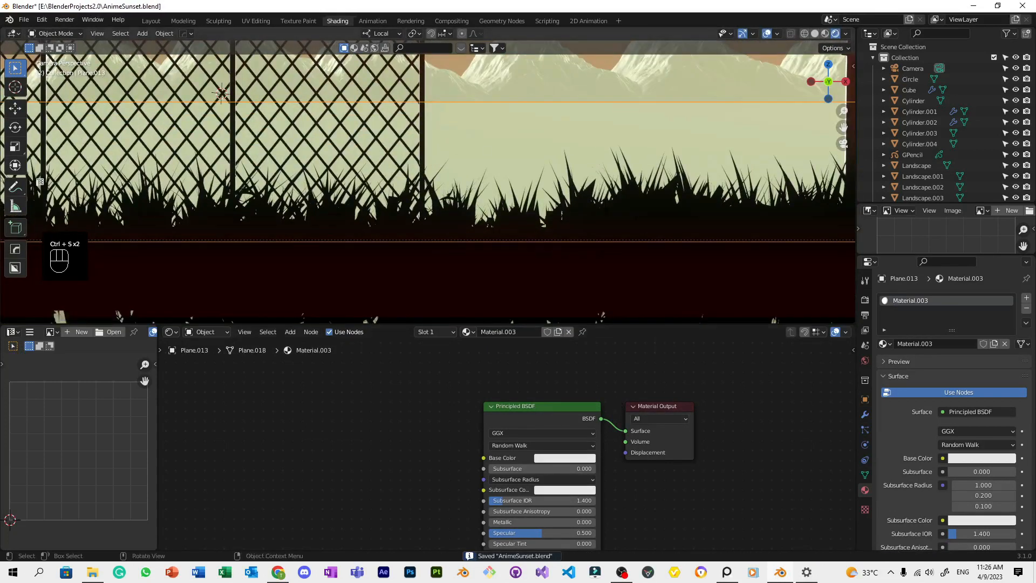
Subdivide the whole ground plane mesh repeatedly into a dense grid and save the file.
{"action": "scroll", "coordinate": [432, 184], "scroll_direction": "down", "scroll_amount": 4}
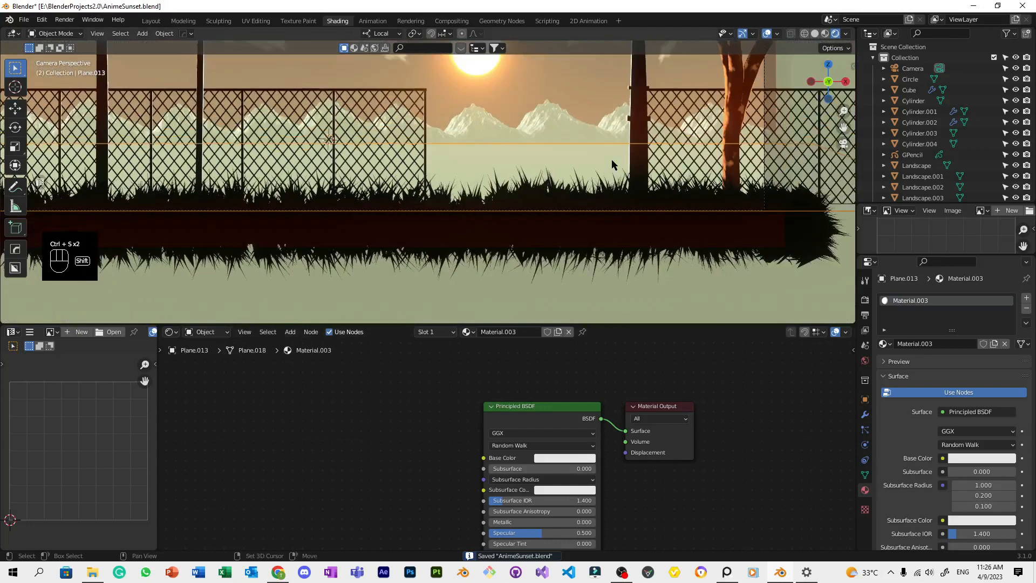
{"action": "key", "text": "Tab"}
{"action": "key", "text": "a"}
{"action": "right_click", "coordinate": [580, 188]}
{"action": "left_click", "coordinate": [581, 187]}
{"action": "right_click", "coordinate": [581, 187]}
{"action": "left_click", "coordinate": [581, 188]}
{"action": "right_click", "coordinate": [581, 188]}
{"action": "left_click", "coordinate": [581, 188]}
{"action": "right_click", "coordinate": [581, 188]}
{"action": "left_click", "coordinate": [581, 188]}
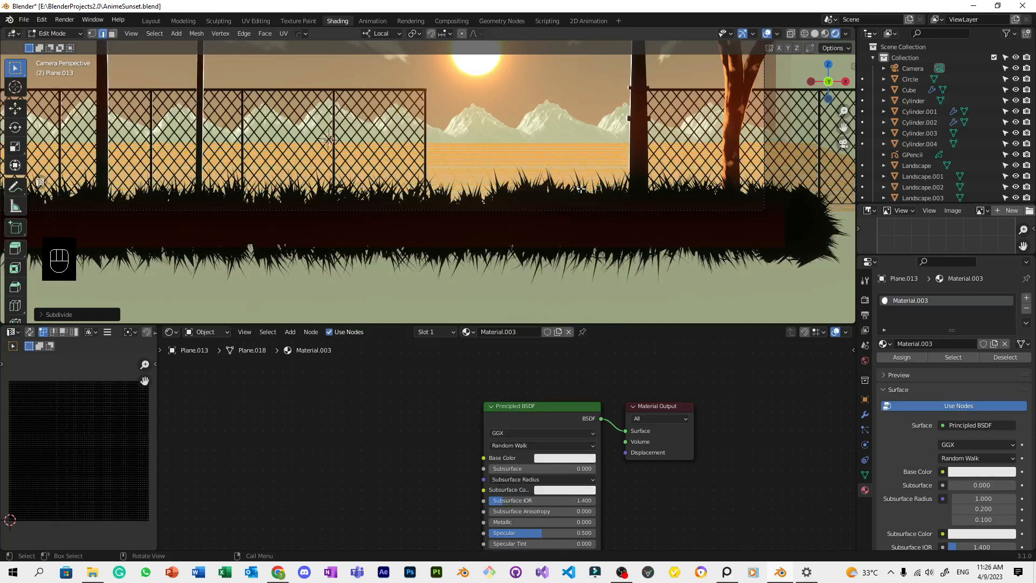
{"action": "right_click", "coordinate": [581, 187]}
{"action": "left_click", "coordinate": [580, 188]}
{"action": "key", "text": "Tab"}
{"action": "scroll", "coordinate": [581, 188], "scroll_direction": "up", "scroll_amount": 3}
{"action": "key", "text": "ctrl+s"}
Add a Displace modifier with a new Clouds texture to the ground plane and save the file.
{"action": "left_click", "coordinate": [865, 414]}
{"action": "left_click", "coordinate": [998, 298]}
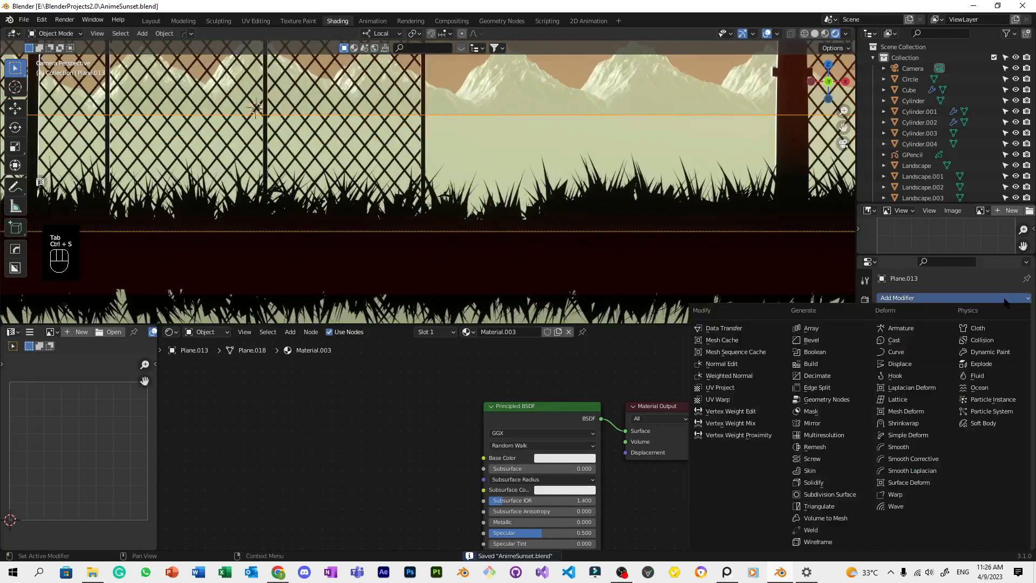
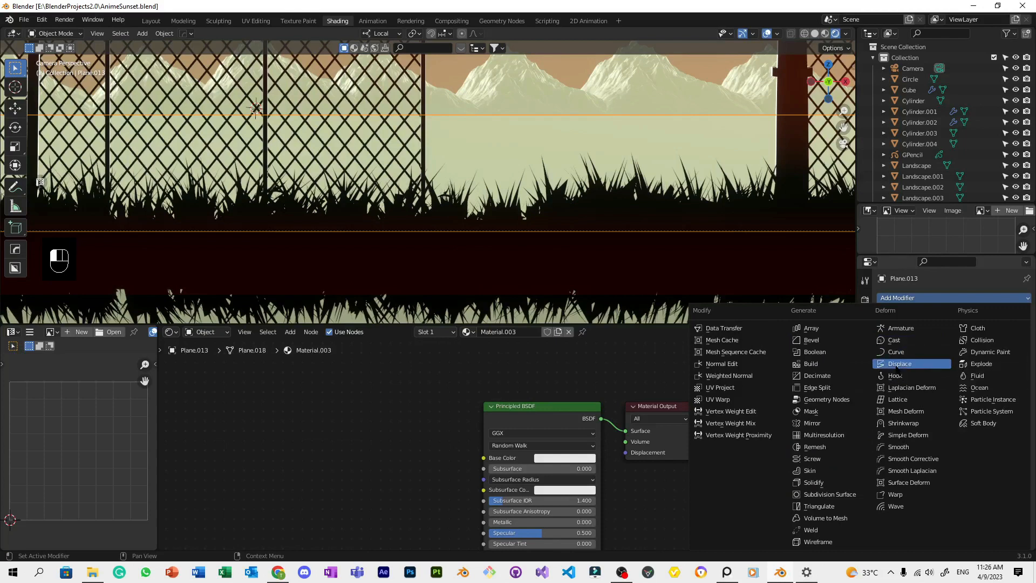
{"action": "left_click", "coordinate": [894, 364]}
{"action": "left_click", "coordinate": [965, 332]}
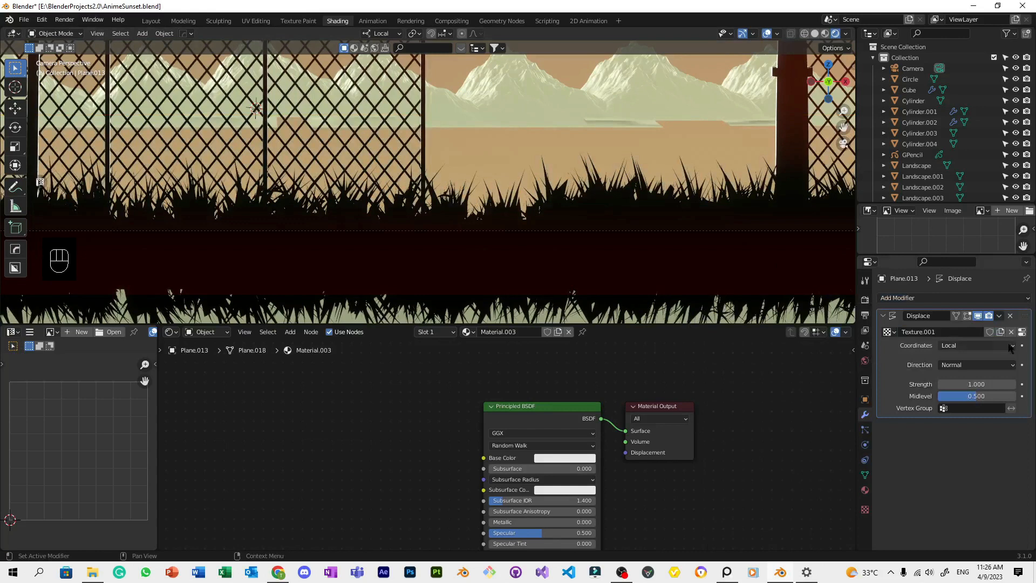
{"action": "left_click", "coordinate": [1021, 332]}
{"action": "left_click", "coordinate": [971, 330]}
{"action": "left_click", "coordinate": [965, 366]}
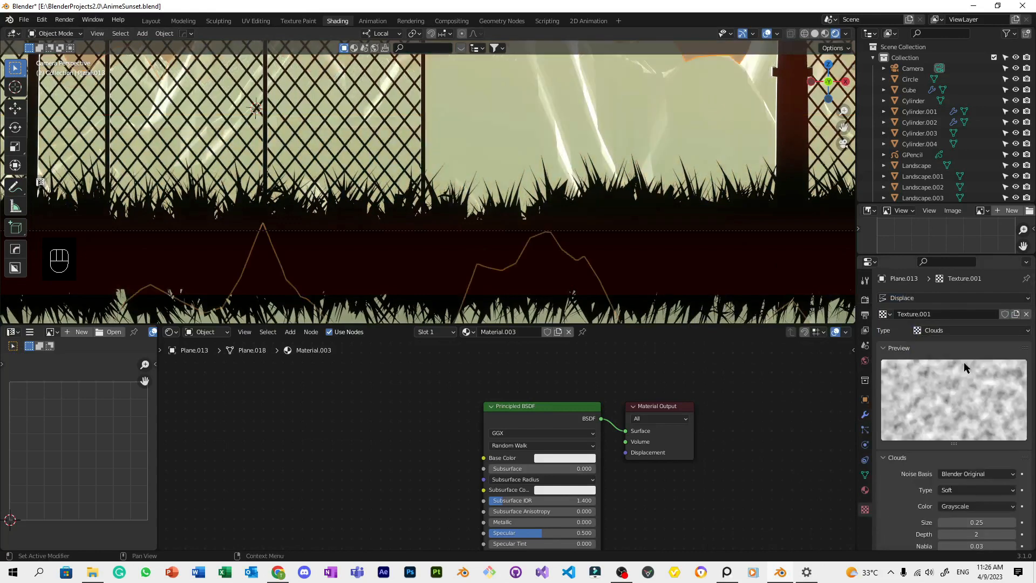
{"action": "key", "text": "ctrl+s"}
Adjust the Clouds texture size and set the ground plane's Displace strength to 0.060.
{"action": "mouse_move", "coordinate": [988, 523]}
{"action": "left_mouse_down"}
{"action": "mouse_move", "coordinate": [1015, 522]}
{"action": "mouse_move", "coordinate": [961, 522]}
{"action": "mouse_move", "coordinate": [988, 523]}
{"action": "left_mouse_up"}
{"action": "left_click", "coordinate": [865, 416]}
{"action": "scroll", "coordinate": [677, 251], "scroll_direction": "up", "scroll_amount": 4}
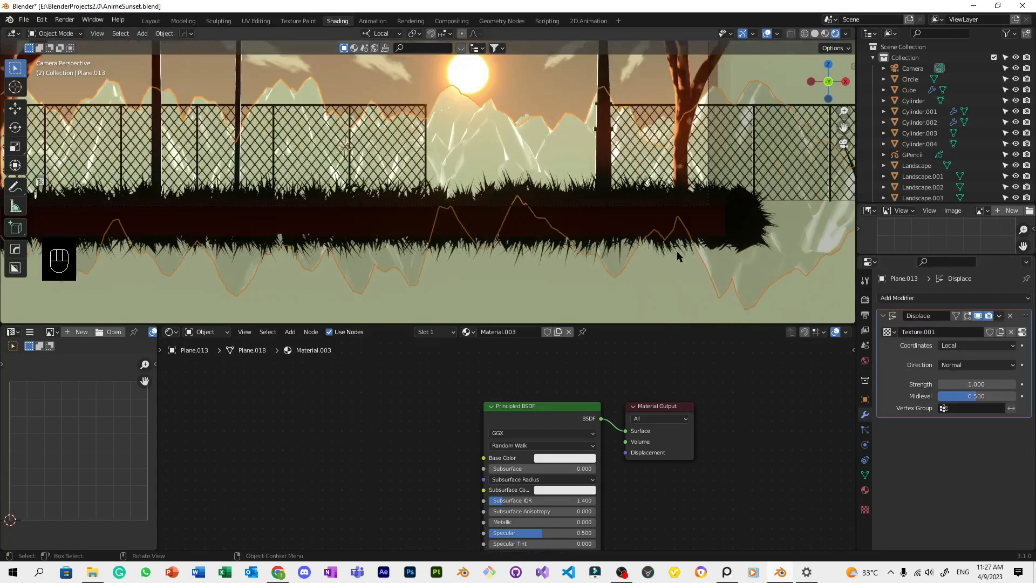
{"action": "left_click_drag", "start_coordinate": [977, 384], "coordinate": [937, 384], "text": "shift"}
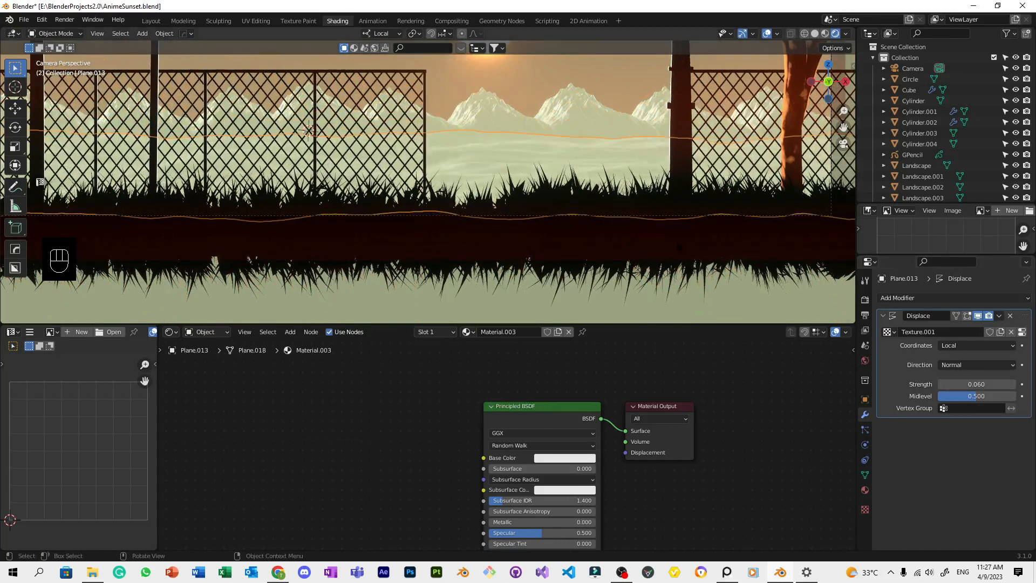
Subdivide the displaced ground plane mesh further and save the file.
{"action": "key", "text": "Tab"}
{"action": "scroll", "coordinate": [650, 227], "scroll_direction": "up", "scroll_amount": 4}
{"action": "right_click", "coordinate": [651, 229]}
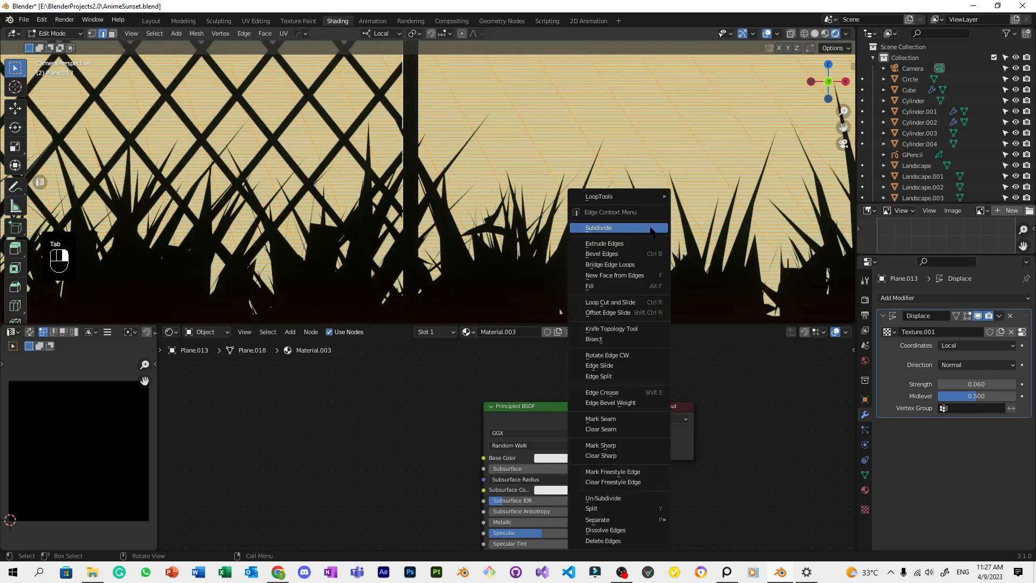
{"action": "left_click", "coordinate": [651, 229]}
{"action": "left_click", "coordinate": [651, 229]}
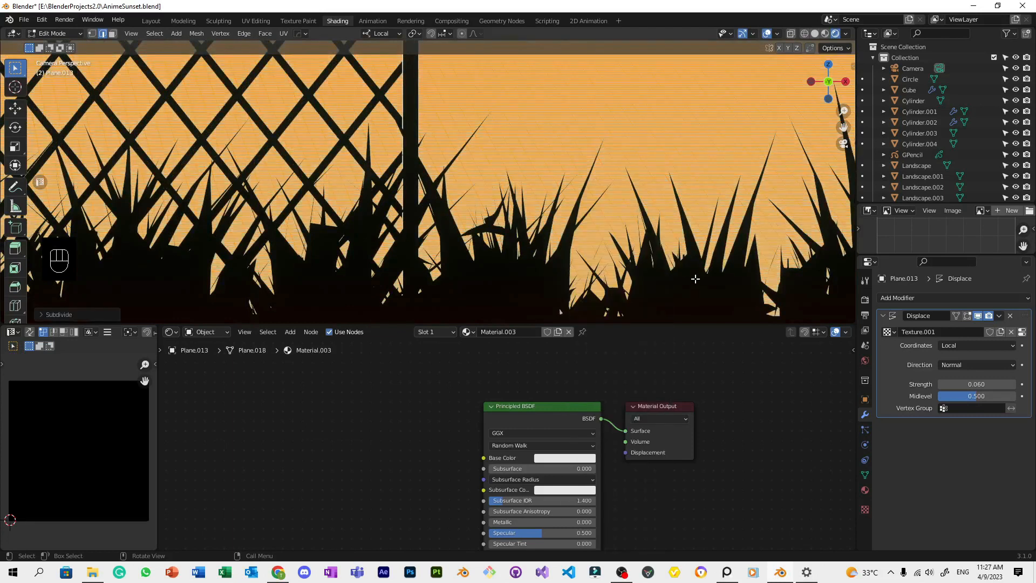
{"action": "key", "text": "Tab"}
{"action": "scroll", "coordinate": [652, 229], "scroll_direction": "down", "scroll_amount": 3}
{"action": "key", "text": "ctrl+s"}
Set the Displace strength to 0.210, shade the ground plane smooth and save the file.
{"action": "left_click_drag", "start_coordinate": [964, 384], "coordinate": [979, 384], "text": "shift"}
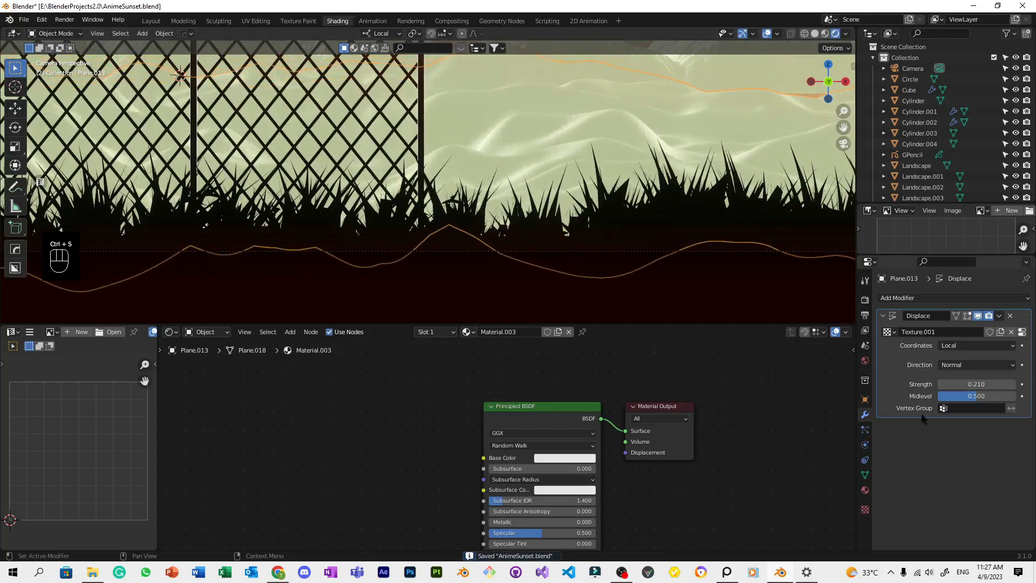
{"action": "right_click", "coordinate": [658, 155]}
{"action": "left_click", "coordinate": [657, 154]}
{"action": "key", "text": "ctrl+s"}
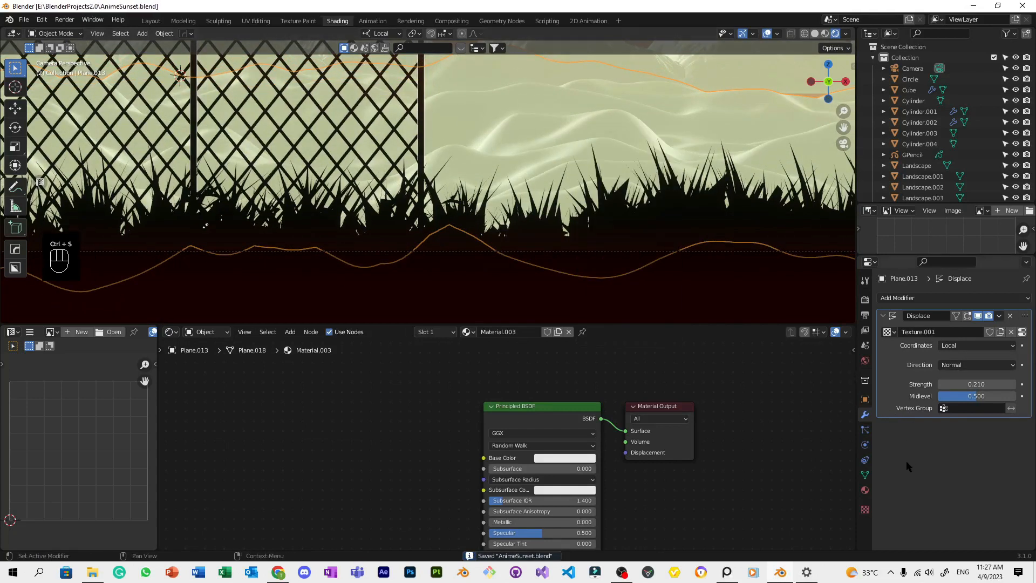
Reduce the size of the ground plane's Clouds displacement texture to get much finer bumps.
{"action": "left_click", "coordinate": [865, 489]}
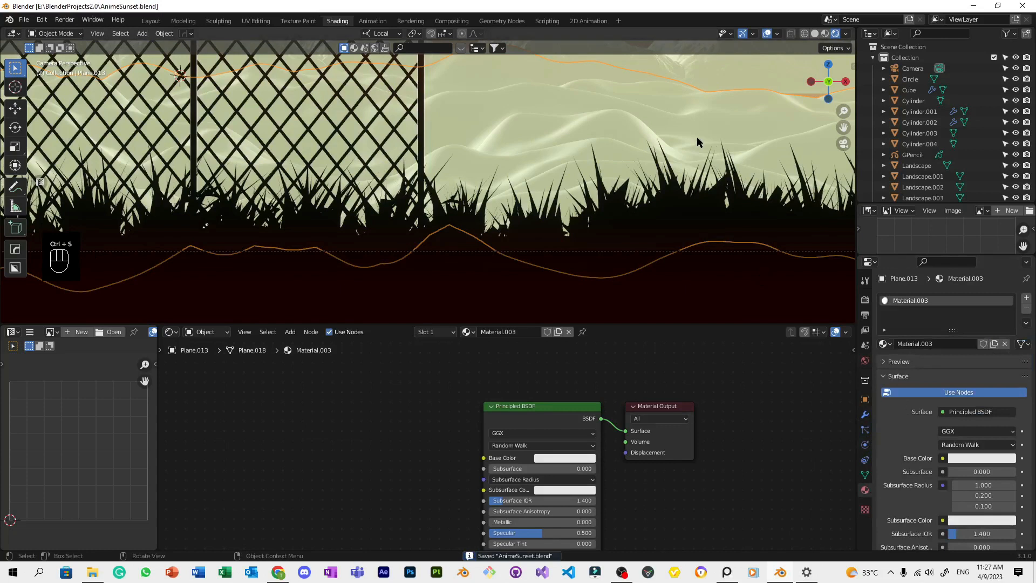
{"action": "left_click", "coordinate": [865, 415]}
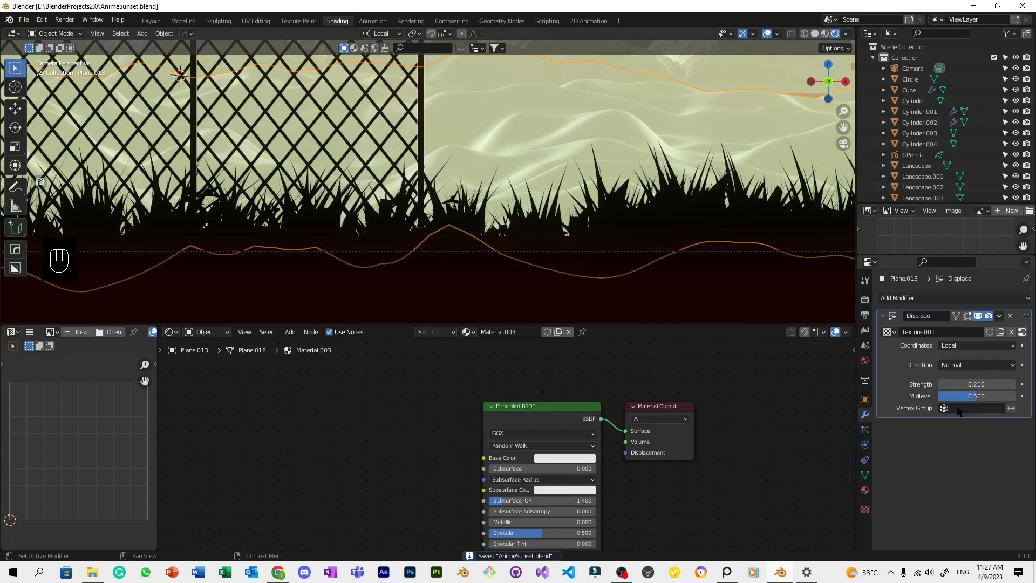
{"action": "left_click", "coordinate": [1022, 332]}
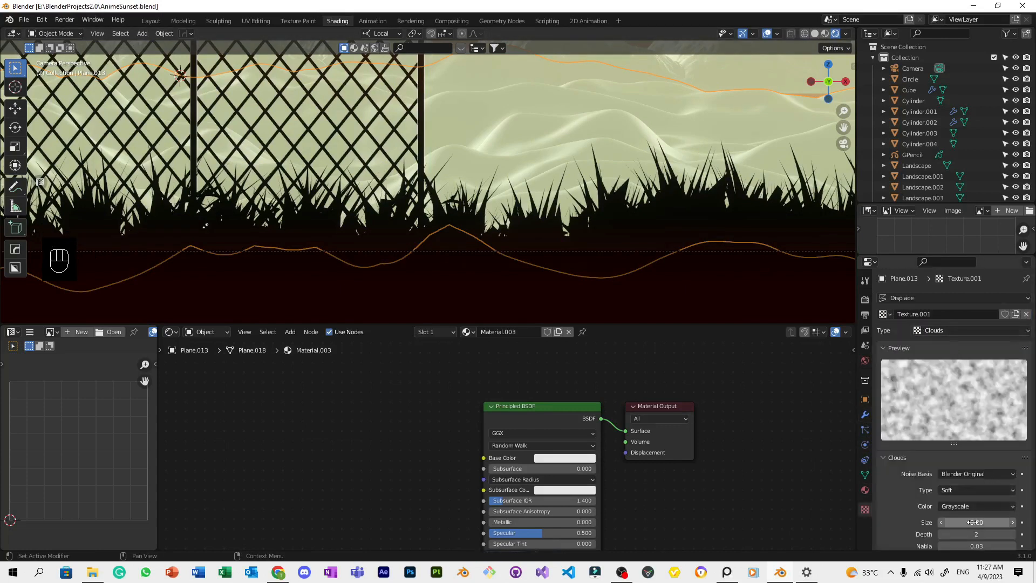
{"action": "left_click_drag", "start_coordinate": [976, 522], "coordinate": [947, 522]}
{"action": "left_click", "coordinate": [865, 414]}
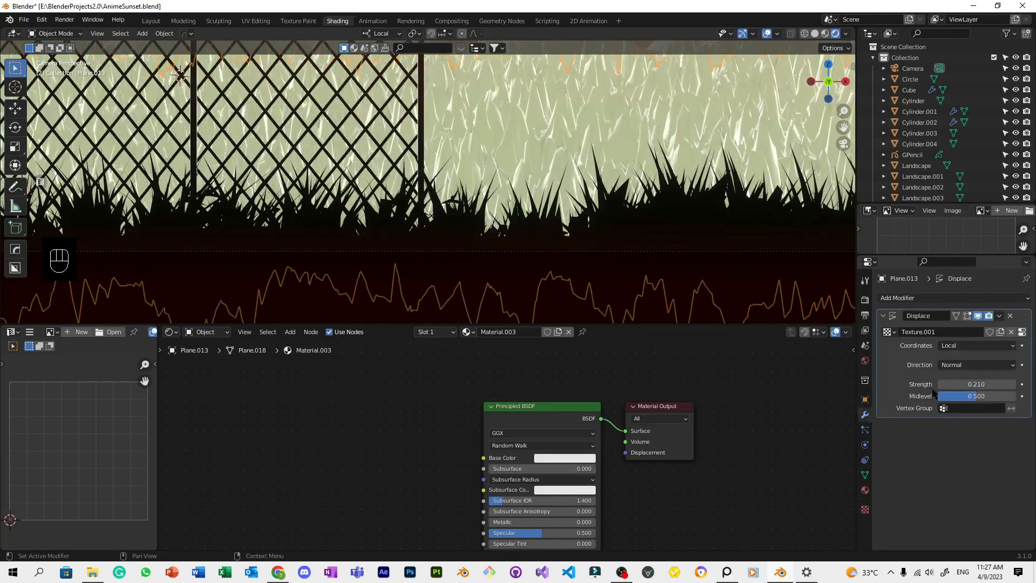
Un-subdivide the ground plane mesh twice to lower its density and save the file.
{"action": "key", "text": "Tab"}
{"action": "right_click", "coordinate": [648, 122]}
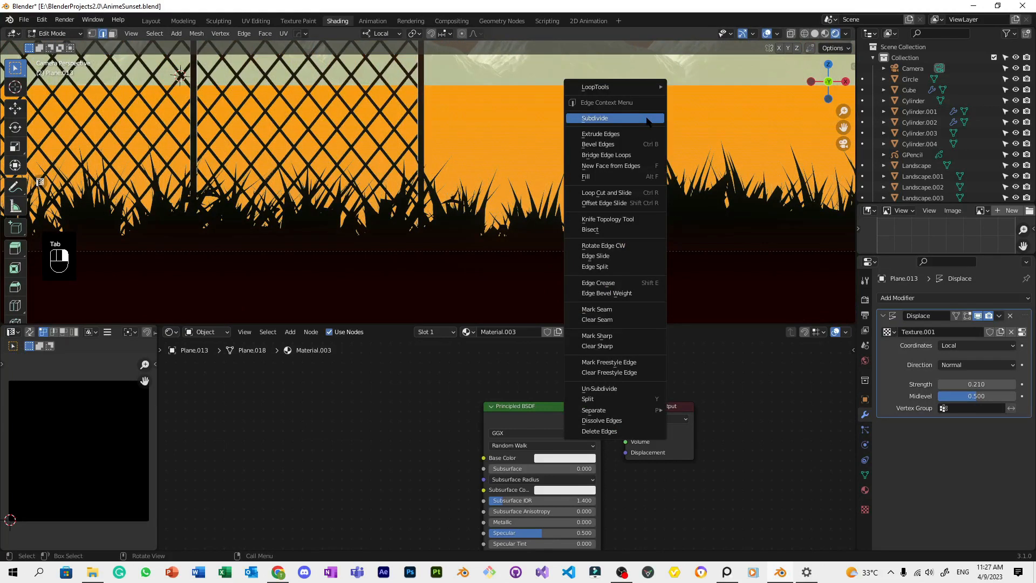
{"action": "left_click", "coordinate": [651, 390]}
{"action": "right_click", "coordinate": [651, 390]}
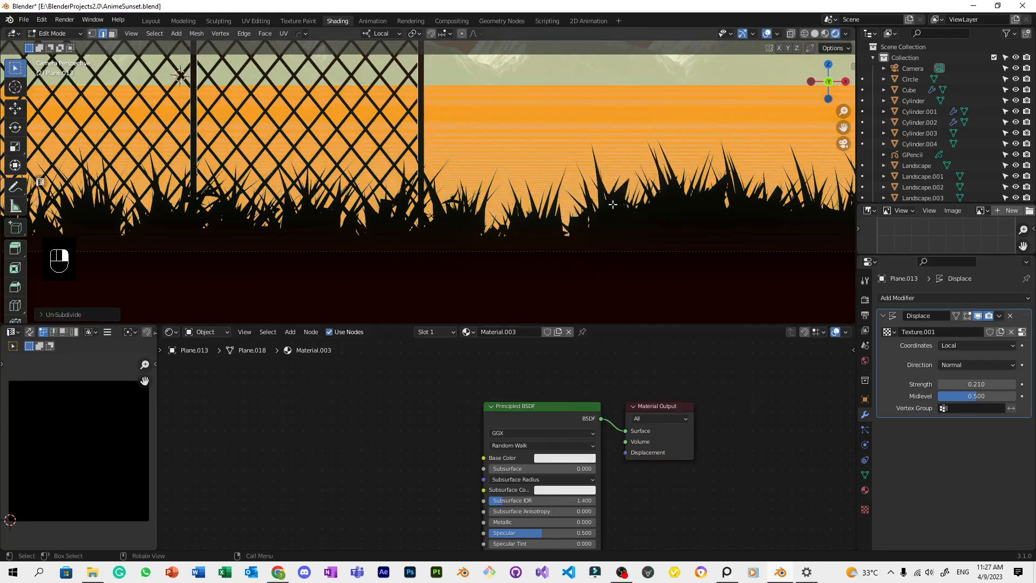
{"action": "right_click", "coordinate": [614, 174]}
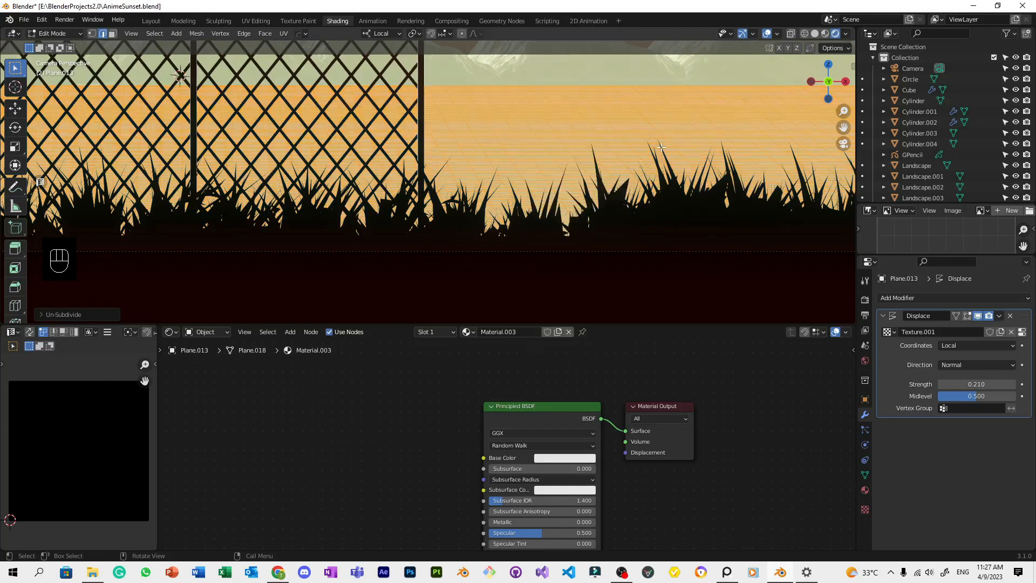
{"action": "key", "text": "Tab"}
{"action": "key", "text": "ctrl+s"}
Set the ground plane's Displace strength to 0.010, apply smooth shading again and save the file.
{"action": "left_click_drag", "start_coordinate": [982, 385], "coordinate": [906, 385], "text": "shift"}
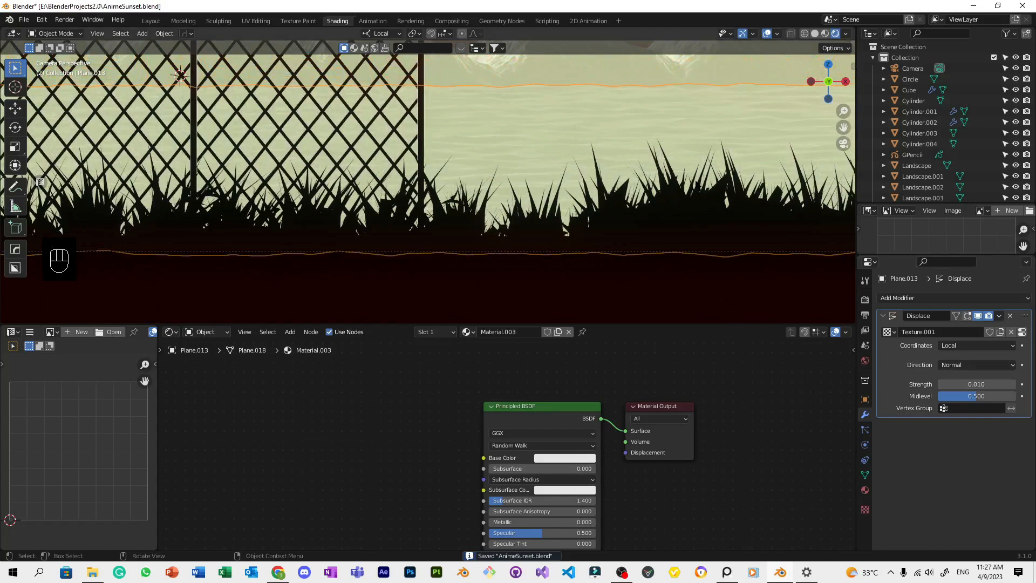
{"action": "scroll", "coordinate": [608, 115], "scroll_direction": "down", "scroll_amount": 8}
{"action": "key", "text": "ctrl+s"}
{"action": "scroll", "coordinate": [595, 131], "scroll_direction": "up", "scroll_amount": 6}
{"action": "right_click", "coordinate": [593, 131]}
{"action": "left_click", "coordinate": [594, 131]}
{"action": "key", "text": "ctrl+s"}
Examine the displaced ground plane within the scene and its material nodes, saving the file along the way.
{"action": "scroll", "coordinate": [546, 173], "scroll_direction": "down", "scroll_amount": 6}
{"action": "left_click", "coordinate": [602, 247]}
{"action": "scroll", "coordinate": [601, 249], "scroll_direction": "up", "scroll_amount": 6}
{"action": "scroll", "coordinate": [598, 249], "scroll_direction": "down", "scroll_amount": 6}
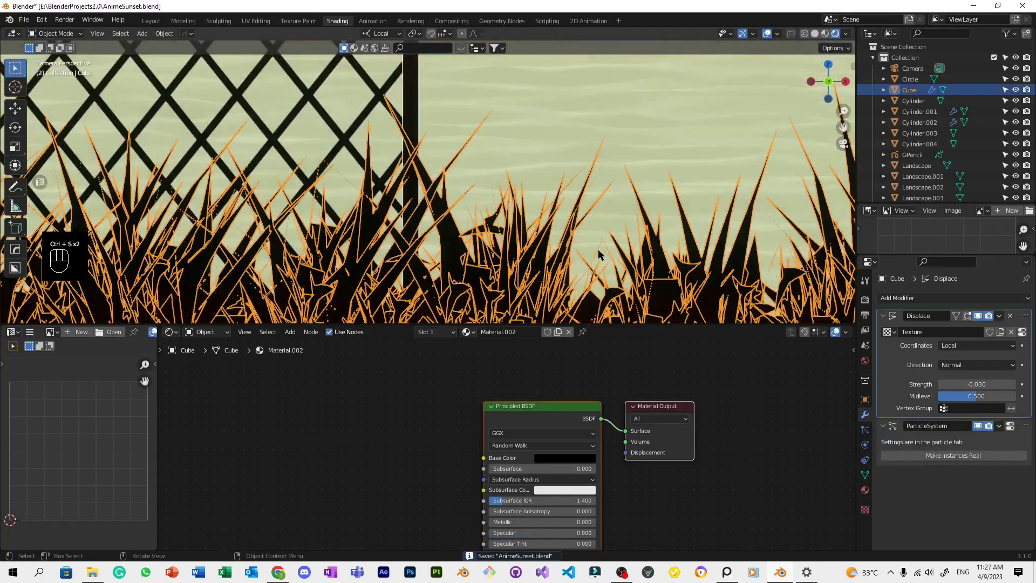
{"action": "left_click", "coordinate": [597, 282]}
{"action": "key", "text": "ctrl+s"}
{"action": "scroll", "coordinate": [638, 409], "scroll_direction": "up", "scroll_amount": 3}
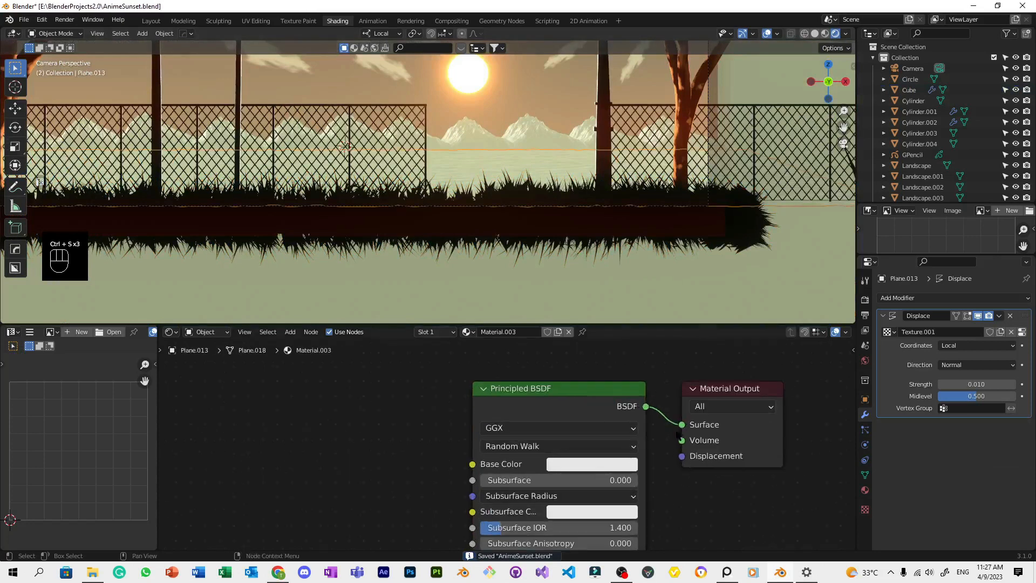
{"action": "scroll", "coordinate": [638, 410], "scroll_direction": "down", "scroll_amount": 6}
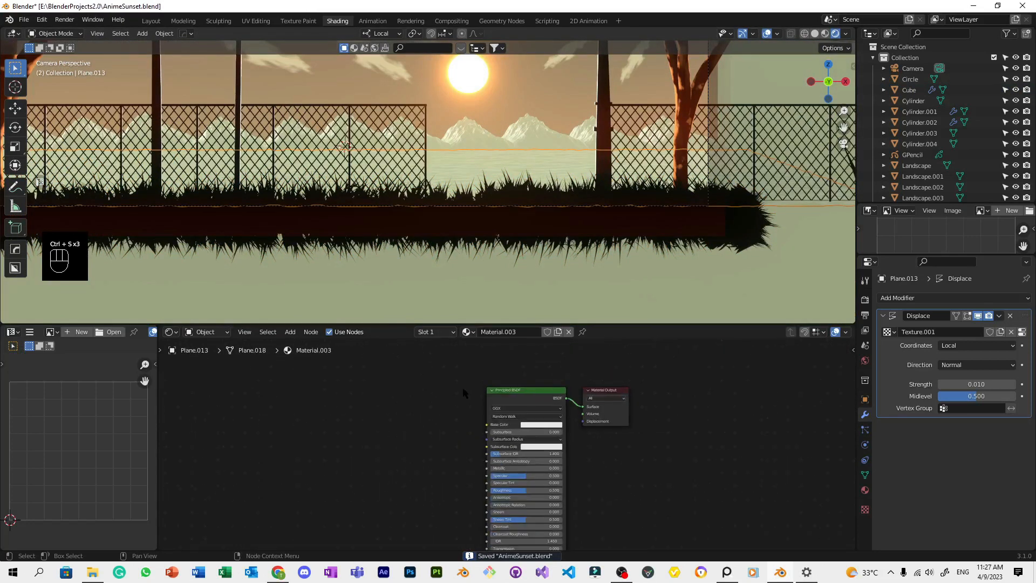
{"action": "scroll", "coordinate": [462, 387], "scroll_direction": "up", "scroll_amount": 3}
{"action": "scroll", "coordinate": [432, 172], "scroll_direction": "up", "scroll_amount": 2}
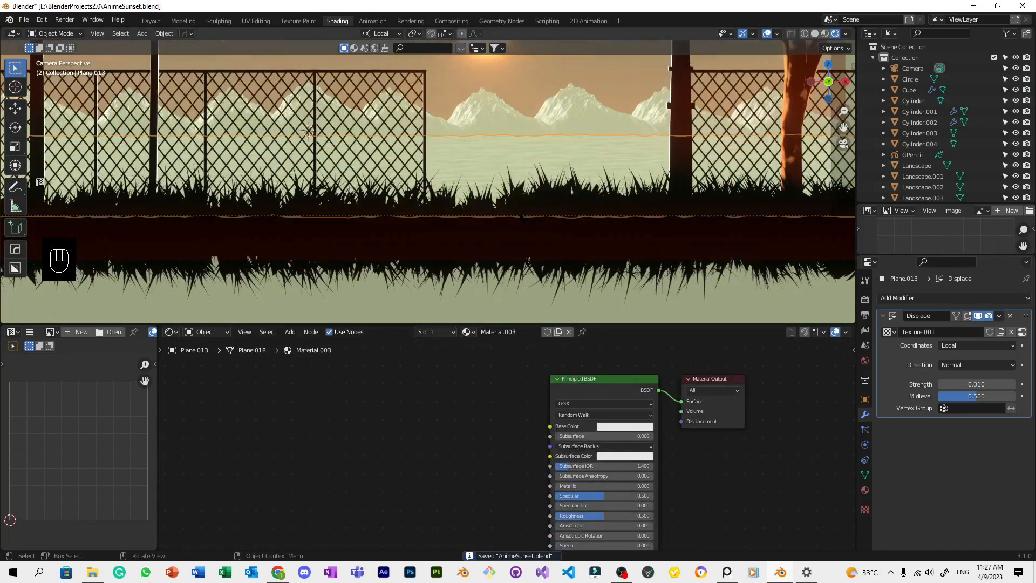
{"action": "scroll", "coordinate": [522, 218], "scroll_direction": "down", "scroll_amount": 5}
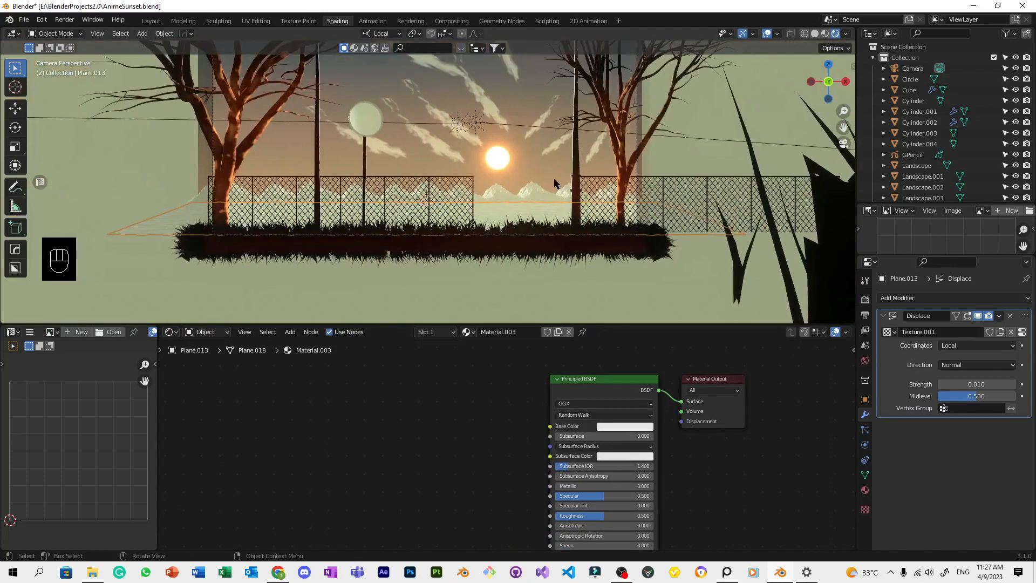
{"action": "key", "text": "ctrl+s"}
{"action": "scroll", "coordinate": [554, 183], "scroll_direction": "up", "scroll_amount": 3}
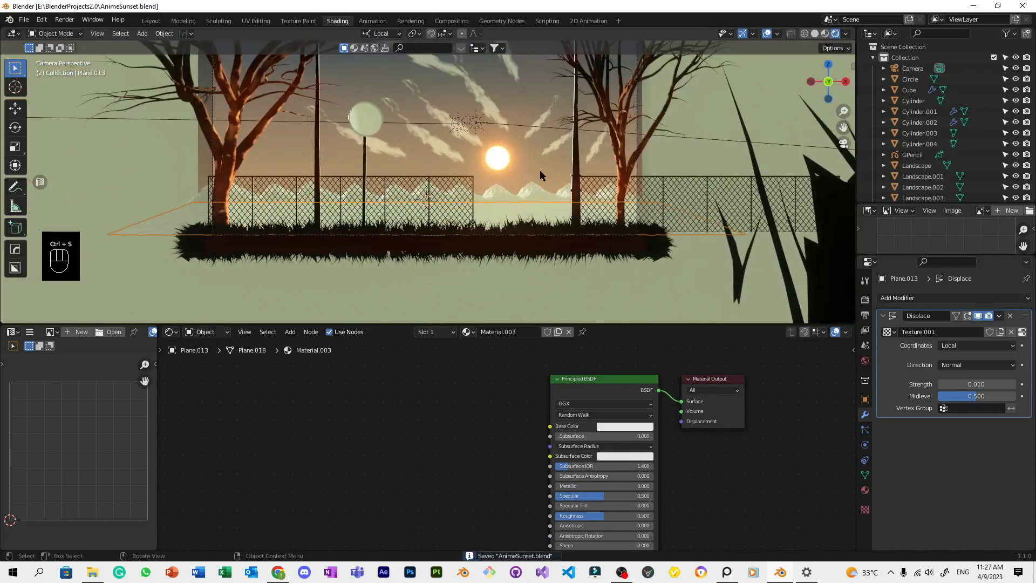
{"action": "scroll", "coordinate": [540, 170], "scroll_direction": "down", "scroll_amount": 3}
{"action": "scroll", "coordinate": [540, 173], "scroll_direction": "up", "scroll_amount": 4}
{"action": "scroll", "coordinate": [343, 104], "scroll_direction": "up", "scroll_amount": 1}
Check the round sign's Steel material and the sun, reselect the ground plane and save the file.
{"action": "left_click", "coordinate": [367, 113]}
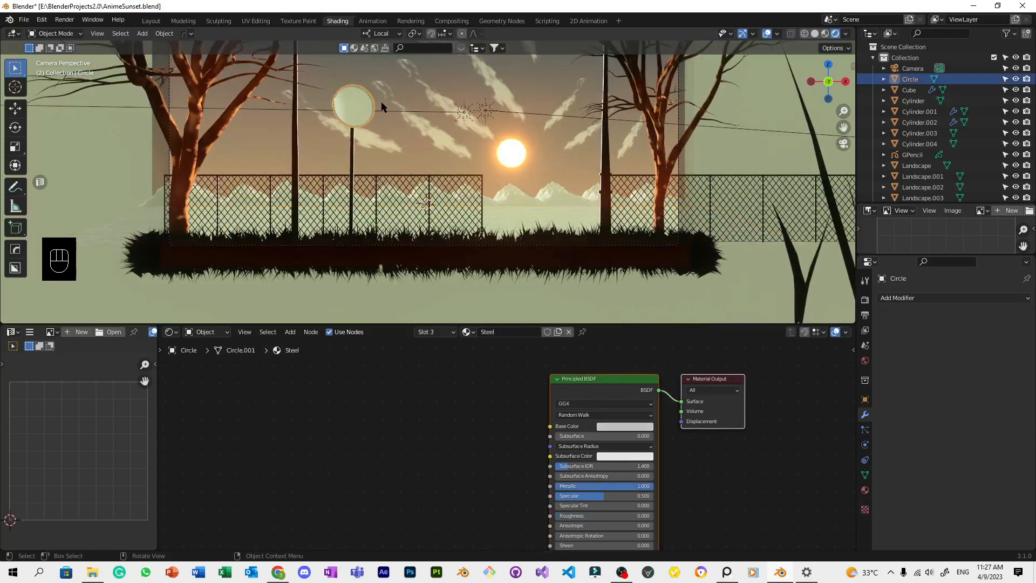
{"action": "left_click", "coordinate": [549, 212]}
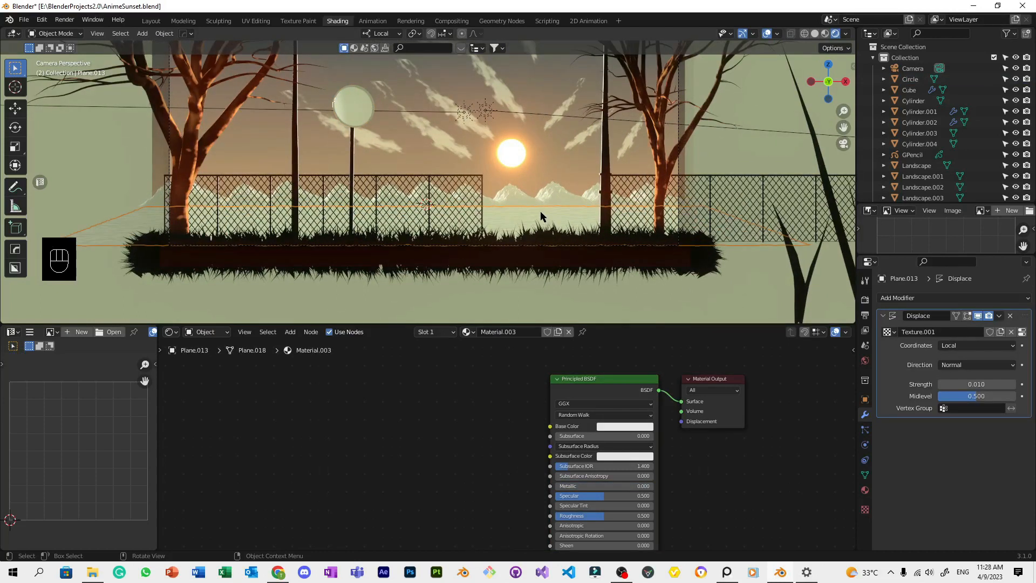
{"action": "left_click", "coordinate": [505, 157]}
{"action": "left_click", "coordinate": [543, 214]}
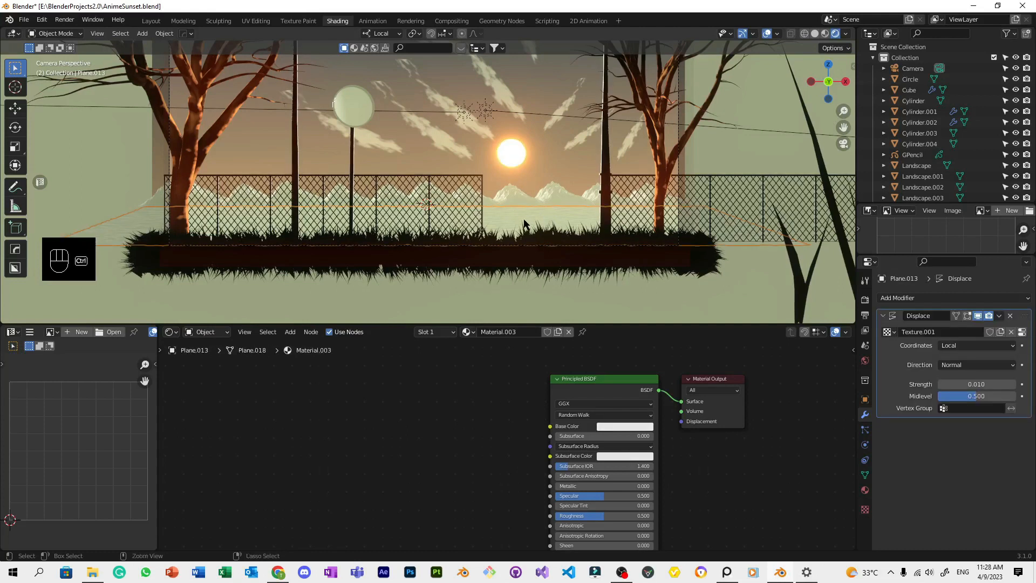
{"action": "key", "text": "ctrl+s"}
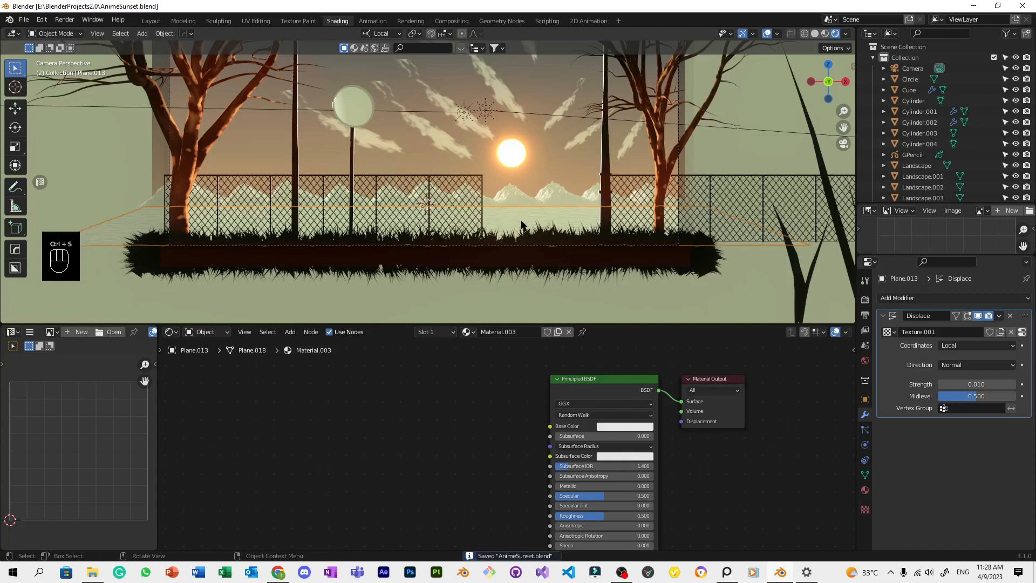
Review the overall scene composition and the ground plane's surface up close, saving the file along the way.
{"action": "scroll", "coordinate": [523, 225], "scroll_direction": "down", "scroll_amount": 3}
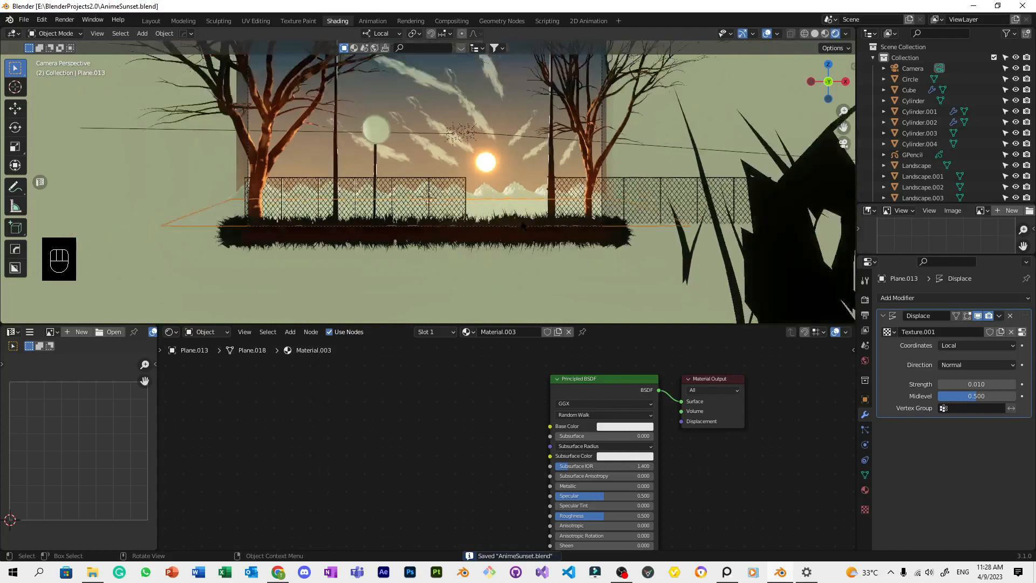
{"action": "key", "text": "ctrl+s"}
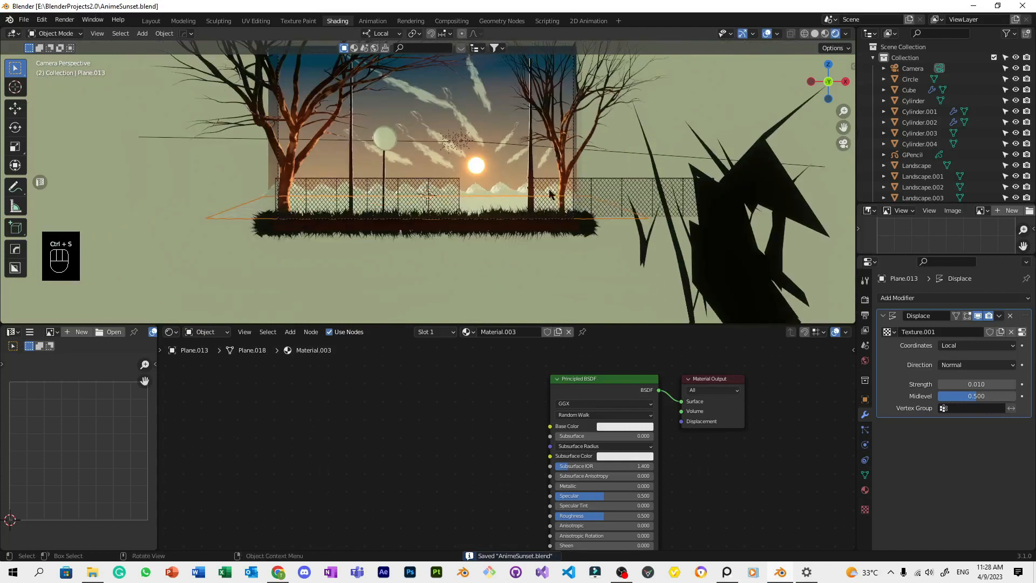
{"action": "scroll", "coordinate": [549, 194], "scroll_direction": "up", "scroll_amount": 4}
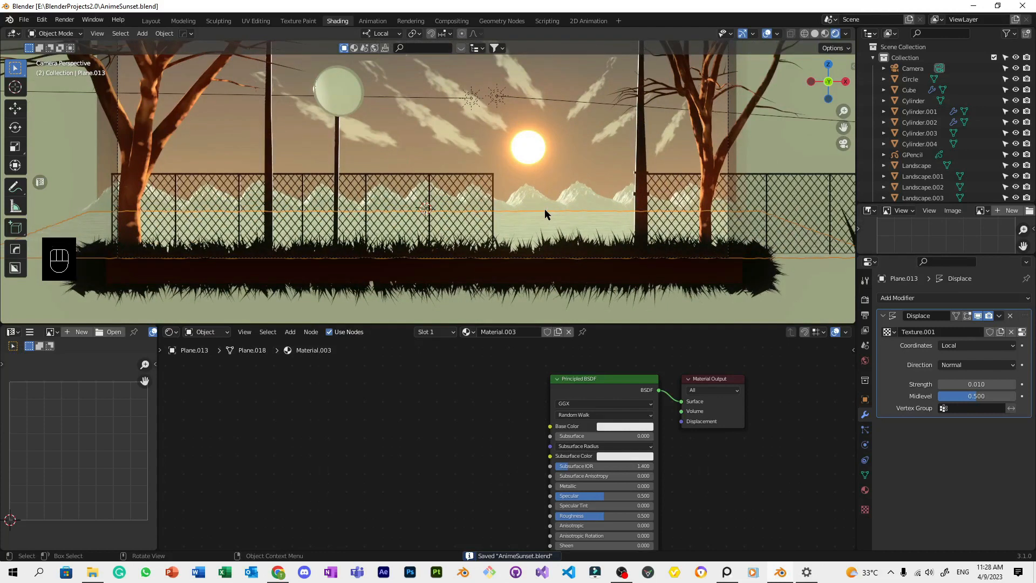
{"action": "key", "text": "ctrl+s"}
{"action": "scroll", "coordinate": [551, 231], "scroll_direction": "up", "scroll_amount": 4}
{"action": "middle_click_drag", "start_coordinate": [588, 198], "coordinate": [545, 167], "text": "shift"}
{"action": "scroll", "coordinate": [545, 167], "scroll_direction": "up", "scroll_amount": 6}
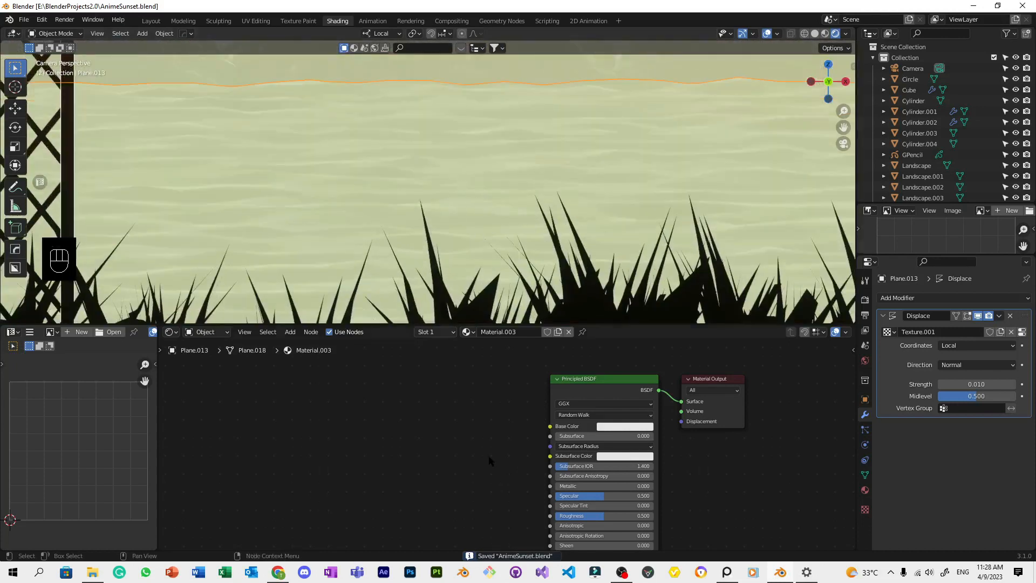
{"action": "scroll", "coordinate": [489, 461], "scroll_direction": "down", "scroll_amount": 2}
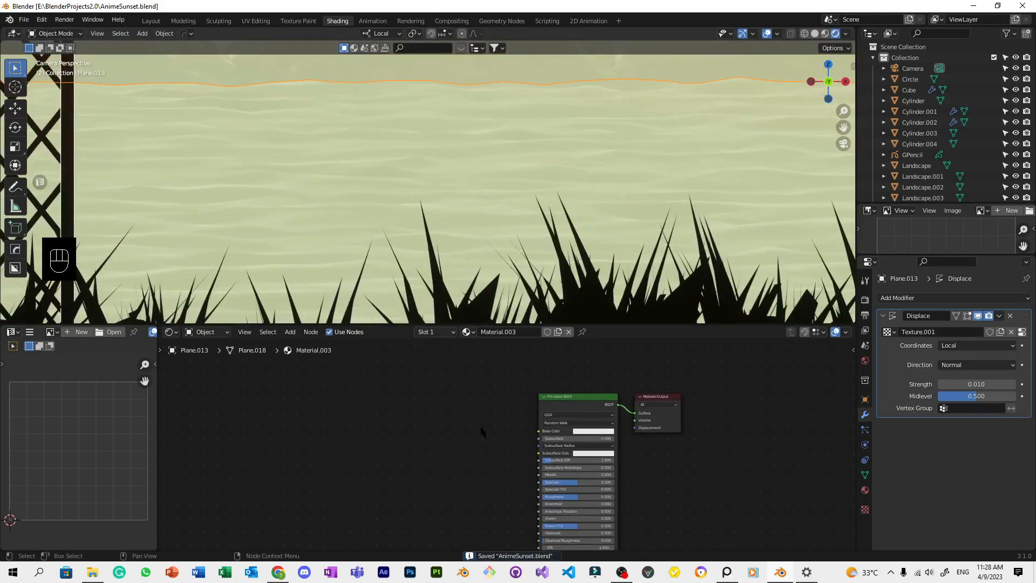
Set the Roughness of the ground plane's Principled BSDF to 0, with its Metallic also at 0.
{"action": "scroll", "coordinate": [479, 432], "scroll_direction": "up", "scroll_amount": 4}
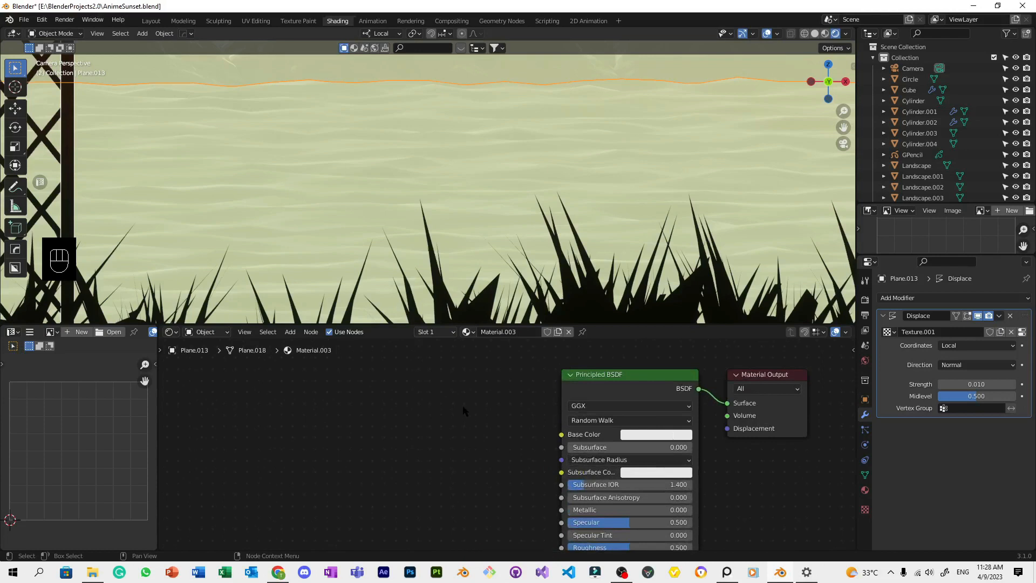
{"action": "key", "text": "shift+a"}
{"action": "middle_click_drag", "start_coordinate": [385, 421], "coordinate": [347, 365]}
{"action": "left_click_drag", "start_coordinate": [610, 490], "coordinate": [540, 490]}
{"action": "left_click_drag", "start_coordinate": [572, 454], "coordinate": [654, 454]}
{"action": "scroll", "coordinate": [495, 218], "scroll_direction": "down", "scroll_amount": 3}
{"action": "scroll", "coordinate": [500, 222], "scroll_direction": "up", "scroll_amount": 2}
{"action": "left_click_drag", "start_coordinate": [637, 454], "coordinate": [521, 455]}
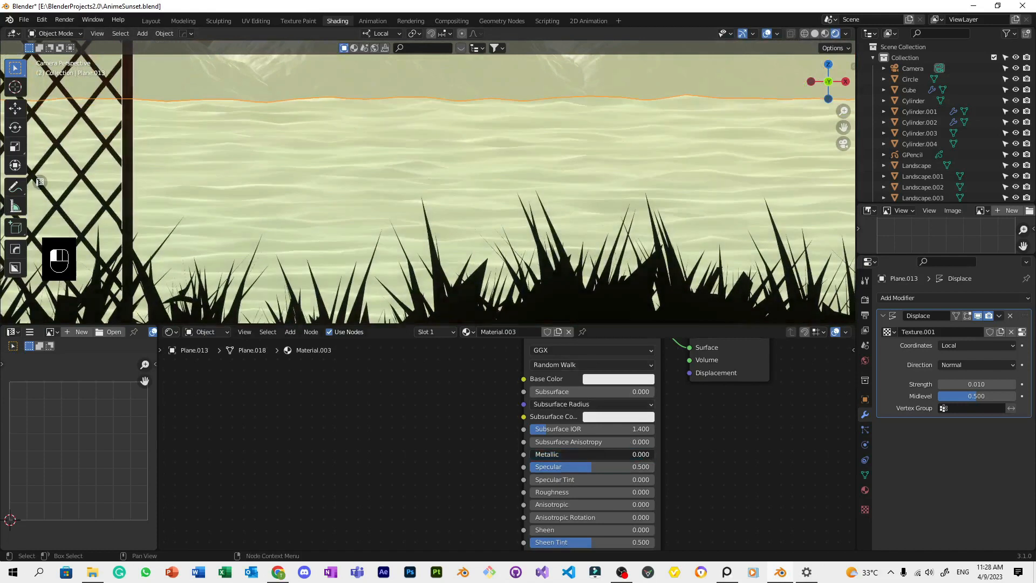
Add an Emission node to the ground plane's material and move the Principled BSDF farther from the Material Output.
{"action": "scroll", "coordinate": [384, 407], "scroll_direction": "down", "scroll_amount": 2}
{"action": "key", "text": "shift+a"}
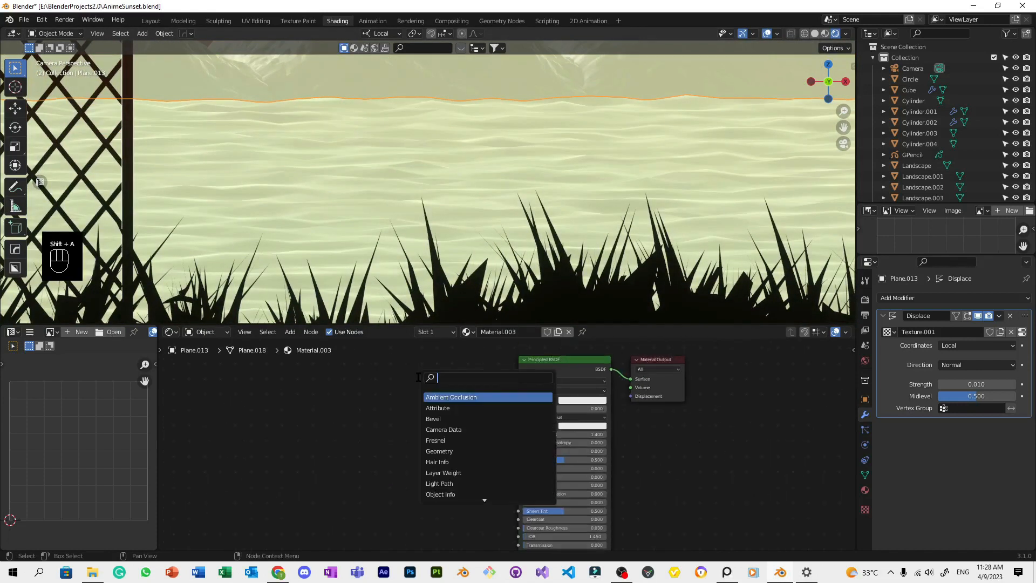
{"action": "type", "text": "emis"}
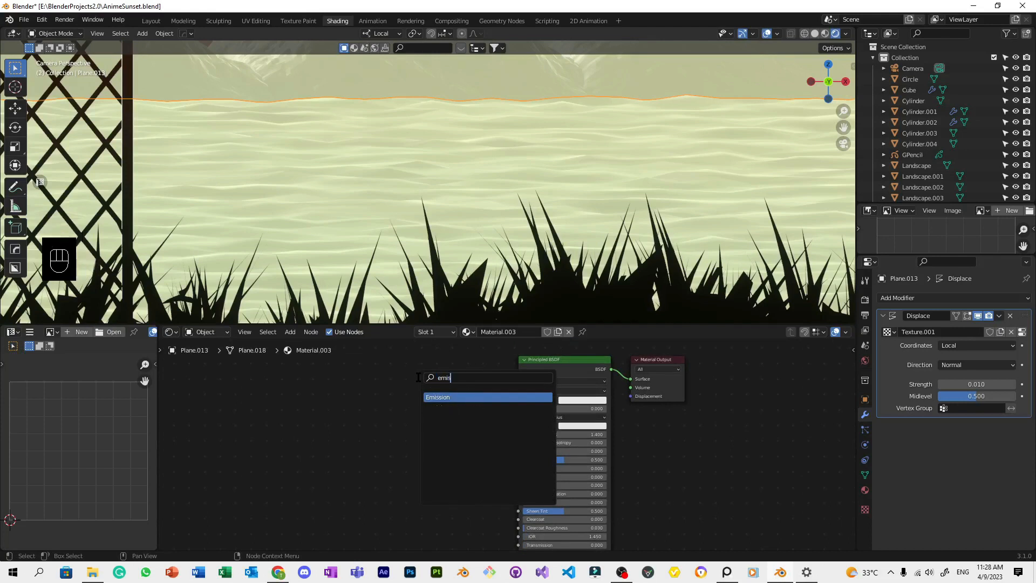
{"action": "type", "text": "si"}
{"action": "key", "text": "Return"}
{"action": "left_click", "coordinate": [684, 452]}
{"action": "left_click_drag", "start_coordinate": [531, 362], "coordinate": [393, 340]}
{"action": "scroll", "coordinate": [545, 419], "scroll_direction": "down", "scroll_amount": 2}
{"action": "left_click", "coordinate": [571, 426]}
{"action": "scroll", "coordinate": [564, 427], "scroll_direction": "up", "scroll_amount": 4}
{"action": "scroll", "coordinate": [562, 428], "scroll_direction": "down", "scroll_amount": 4}
{"action": "middle_click_drag", "start_coordinate": [561, 428], "coordinate": [617, 447]}
{"action": "scroll", "coordinate": [485, 405], "scroll_direction": "up", "scroll_amount": 1}
Add a Gradient Texture with connected Mapping and Texture Coordinate nodes to the ground plane's material.
{"action": "key", "text": "shift+a"}
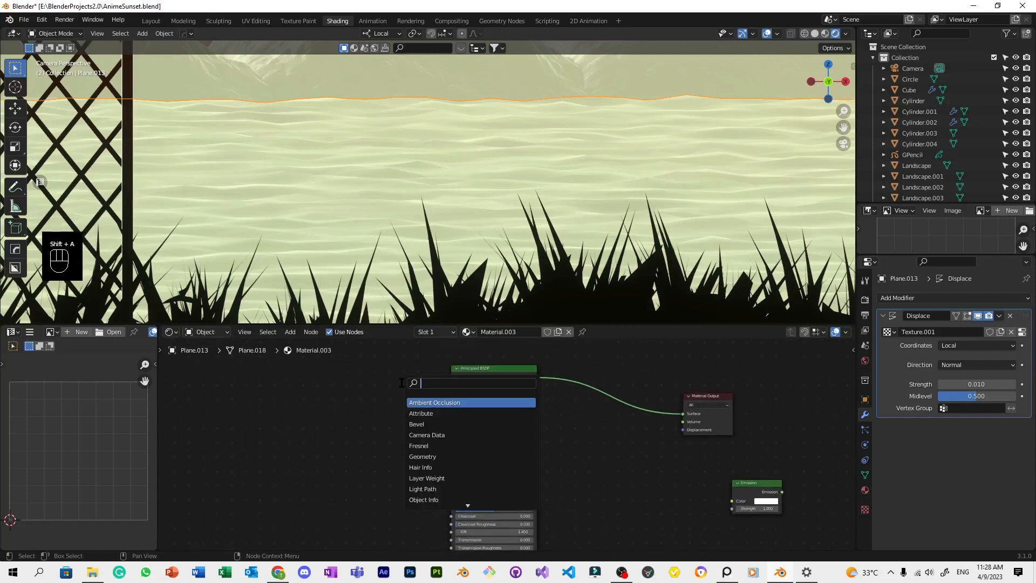
{"action": "type", "text": "gradi"}
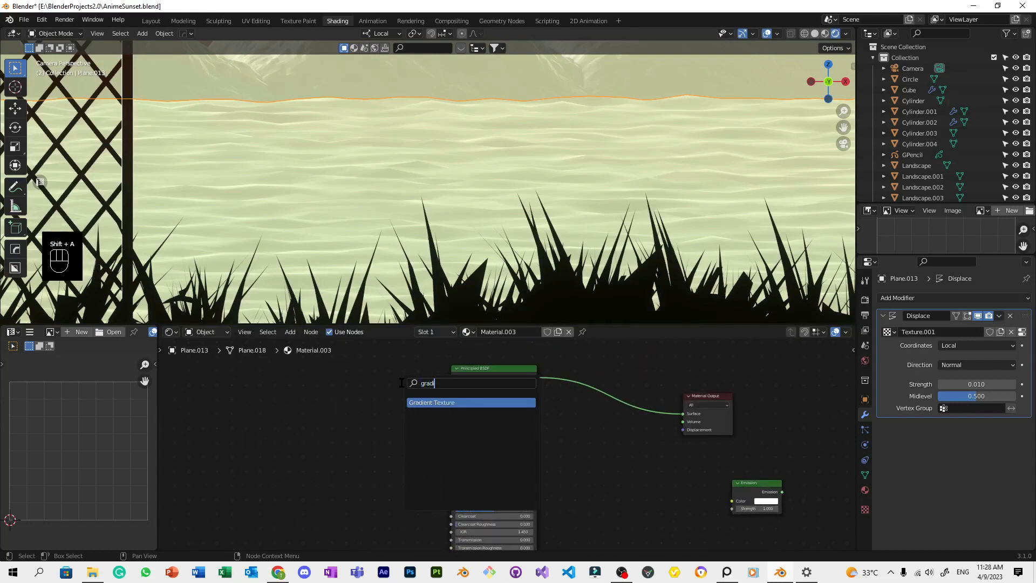
{"action": "key", "text": "Return"}
{"action": "left_click", "coordinate": [306, 395]}
{"action": "key", "text": "ctrl+t"}
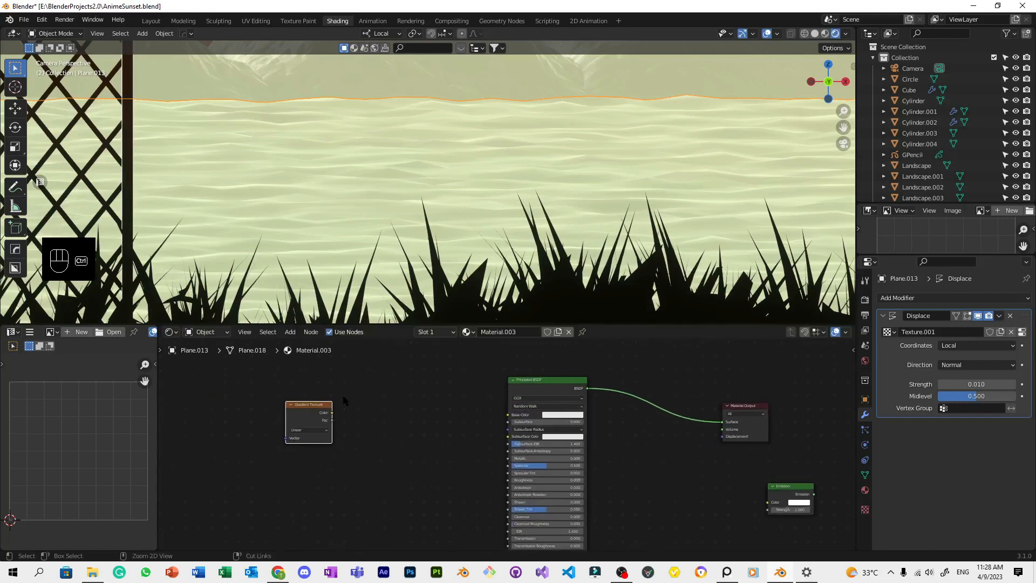
Add a ColorRamp driven by the Gradient Texture's color and connect its Color output to the Principled BSDF's Base Color.
{"action": "key", "text": "shift+a"}
{"action": "type", "text": "ramp"}
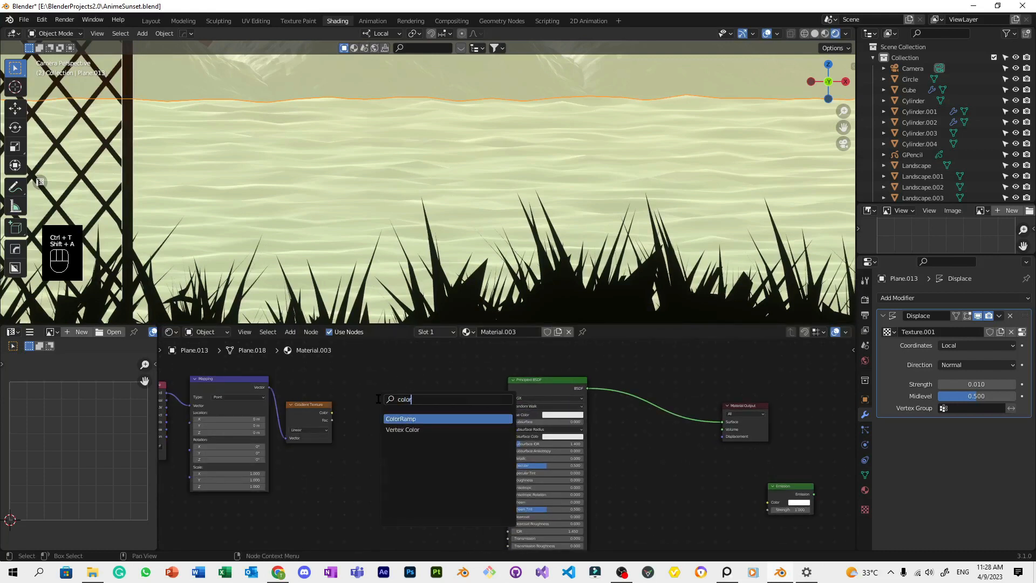
{"action": "key", "text": "Return"}
{"action": "left_click_drag", "start_coordinate": [331, 410], "coordinate": [379, 464]}
{"action": "left_click_drag", "start_coordinate": [458, 410], "coordinate": [508, 415]}
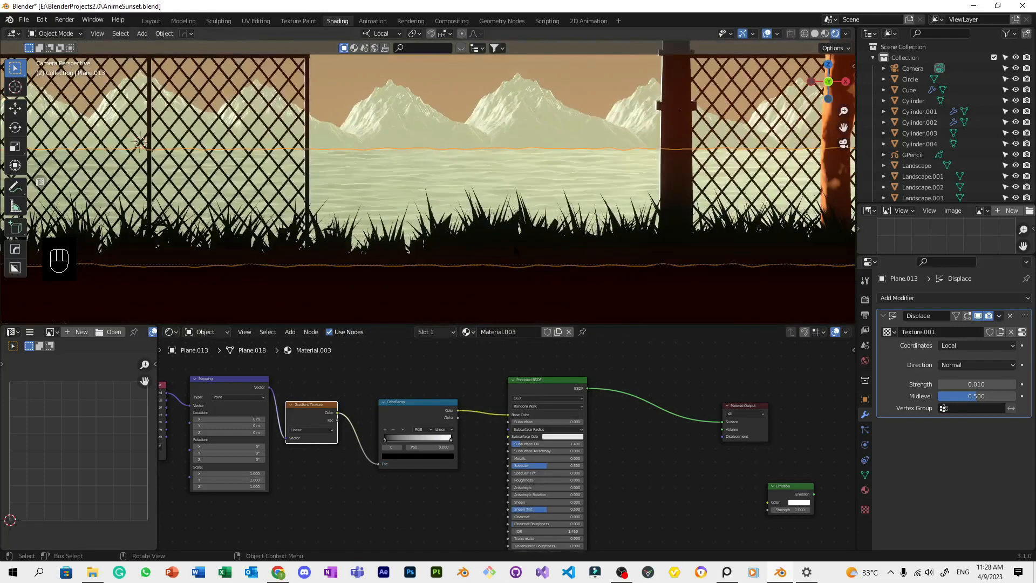
Move the ColorRamp's black stop to position 0.482 and save the file.
{"action": "scroll", "coordinate": [507, 444], "scroll_direction": "up", "scroll_amount": 2}
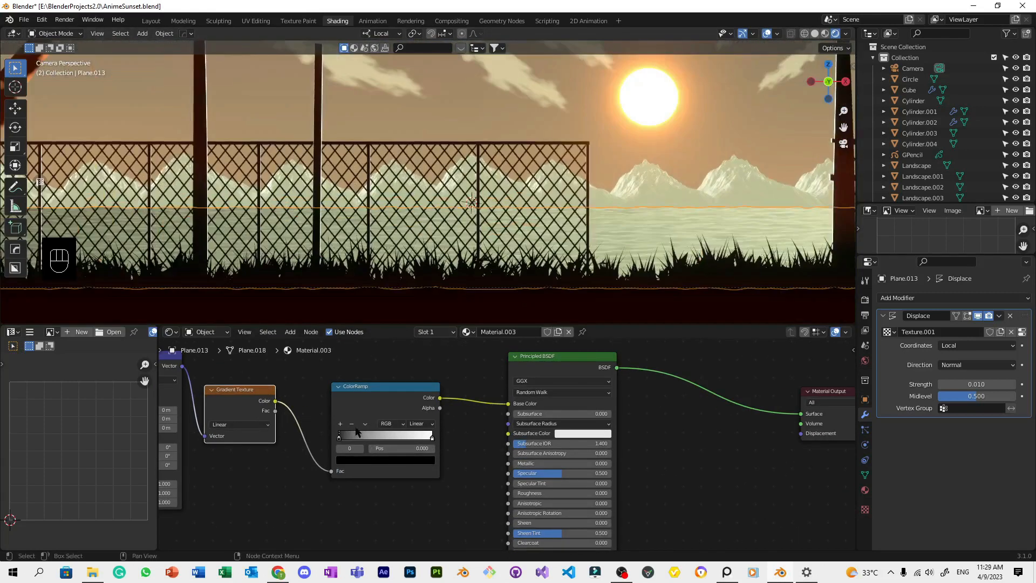
{"action": "left_click_drag", "start_coordinate": [339, 436], "coordinate": [387, 438]}
{"action": "scroll", "coordinate": [442, 292], "scroll_direction": "down", "scroll_amount": 3}
{"action": "key", "text": "ctrl+s"}
{"action": "scroll", "coordinate": [343, 493], "scroll_direction": "down", "scroll_amount": 3}
{"action": "scroll", "coordinate": [298, 478], "scroll_direction": "up", "scroll_amount": 5}
{"action": "middle_click_drag", "start_coordinate": [297, 475], "coordinate": [514, 450]}
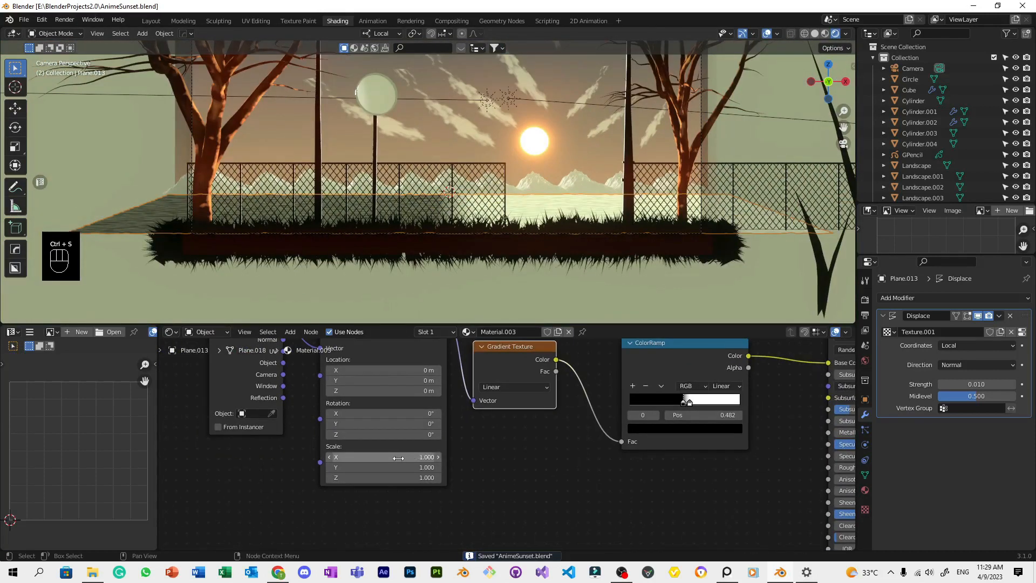
Try other rotation values on the gradient's Mapping node and undo them.
{"action": "left_click_drag", "start_coordinate": [375, 414], "coordinate": [332, 435]}
{"action": "key", "text": "ctrl+z"}
{"action": "key", "text": "ctrl+z"}
{"action": "key", "text": "ctrl+z"}
Set the Mapping node's Z rotation to 90° and its X location to 1.09 m, and save the file.
{"action": "left_click", "coordinate": [374, 435]}
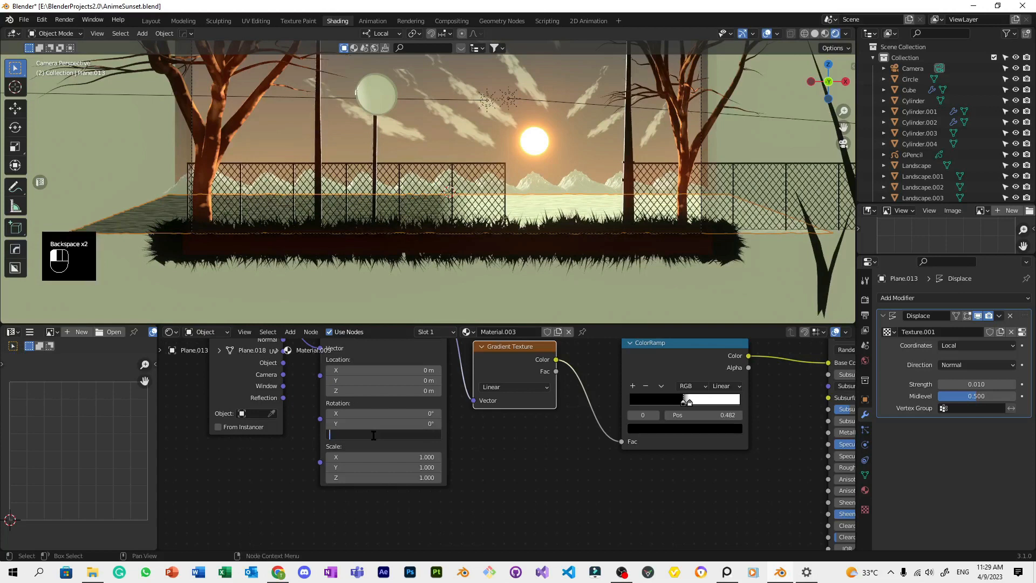
{"action": "key", "text": "Return"}
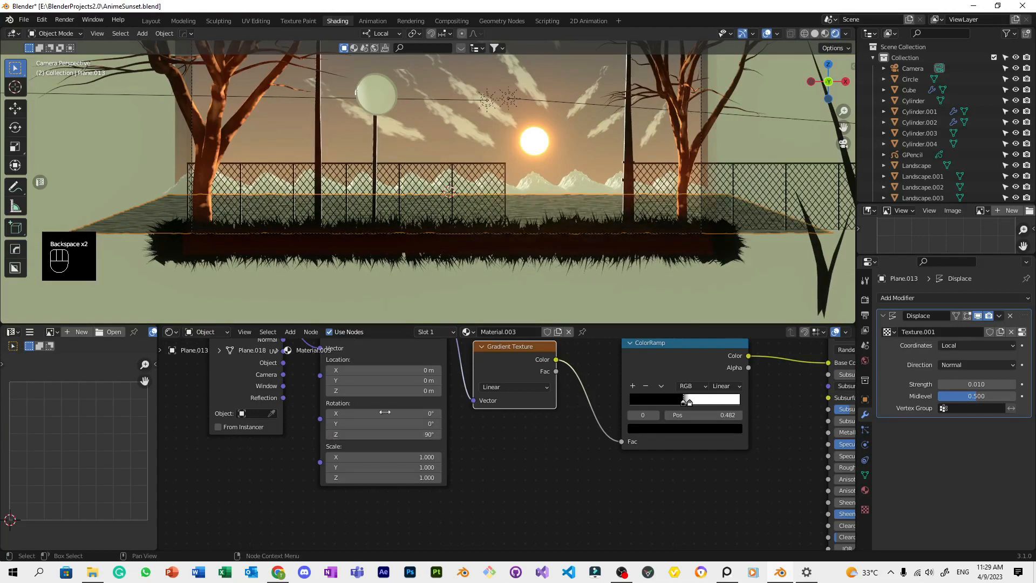
{"action": "key", "text": "ctrl+z"}
{"action": "key", "text": "ctrl+z"}
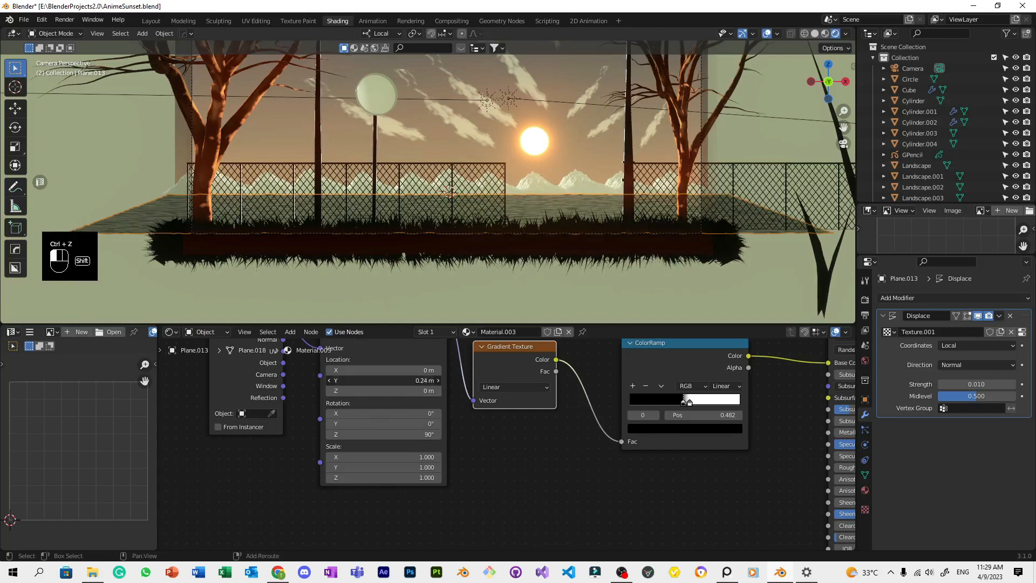
{"action": "left_click_drag", "start_coordinate": [412, 370], "coordinate": [436, 370], "text": "shift"}
{"action": "key", "text": "ctrl+s"}
Move the ColorRamp's white stop to position 1.000 and the black stop to 0.255, and save the file.
{"action": "scroll", "coordinate": [644, 228], "scroll_direction": "up", "scroll_amount": 2}
{"action": "middle_click_drag", "start_coordinate": [728, 471], "coordinate": [562, 502]}
{"action": "scroll", "coordinate": [558, 501], "scroll_direction": "up", "scroll_amount": 3}
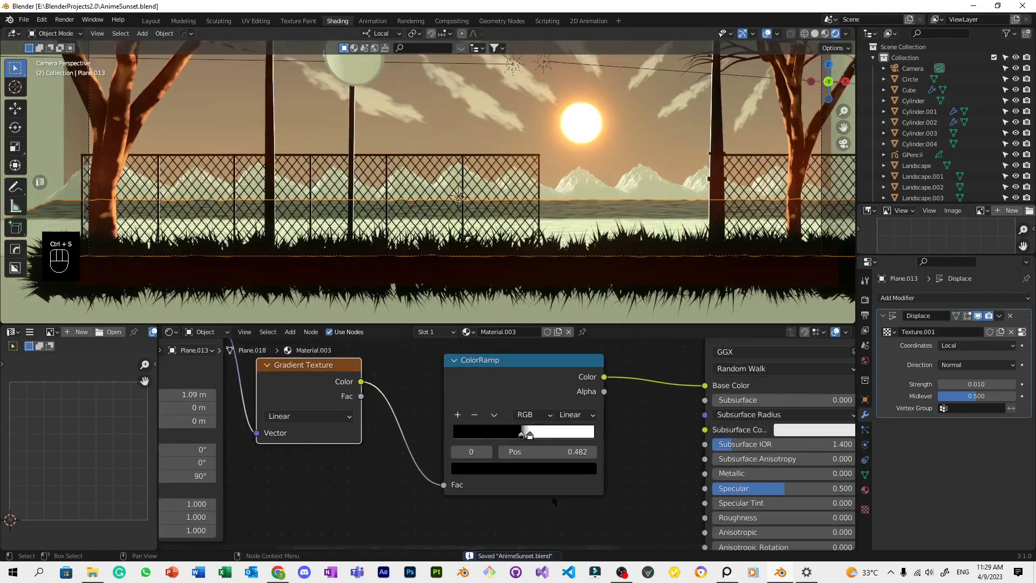
{"action": "left_click_drag", "start_coordinate": [530, 435], "coordinate": [645, 421]}
{"action": "left_click", "coordinate": [552, 435]}
{"action": "scroll", "coordinate": [649, 209], "scroll_direction": "down", "scroll_amount": 3}
{"action": "key", "text": "ctrl+s"}
{"action": "scroll", "coordinate": [649, 209], "scroll_direction": "up", "scroll_amount": 2}
{"action": "scroll", "coordinate": [649, 209], "scroll_direction": "up", "scroll_amount": 2}
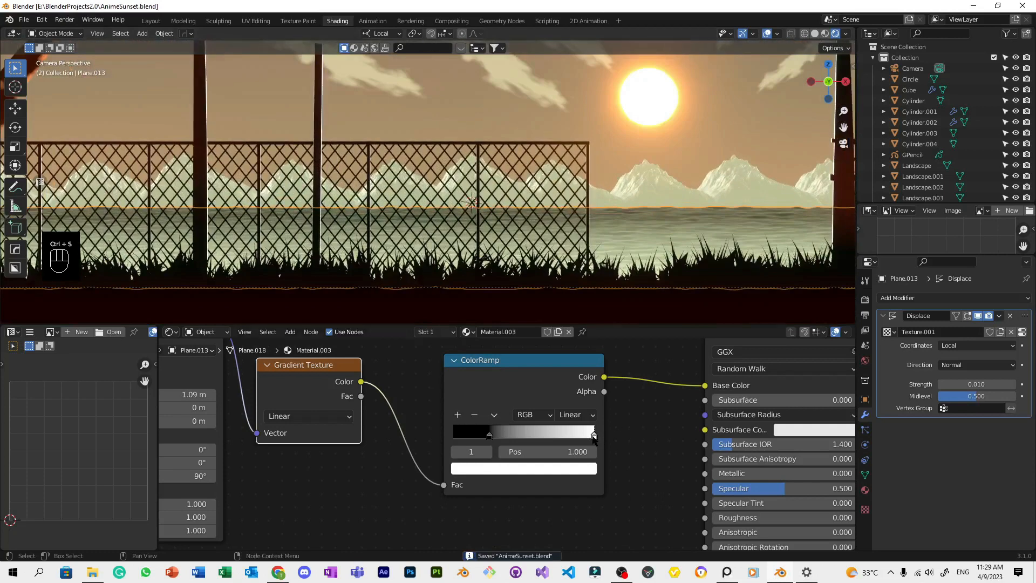
Change the ColorRamp's white end stop to a saturated orange and save the file.
{"action": "left_click", "coordinate": [593, 436]}
{"action": "left_click", "coordinate": [584, 468]}
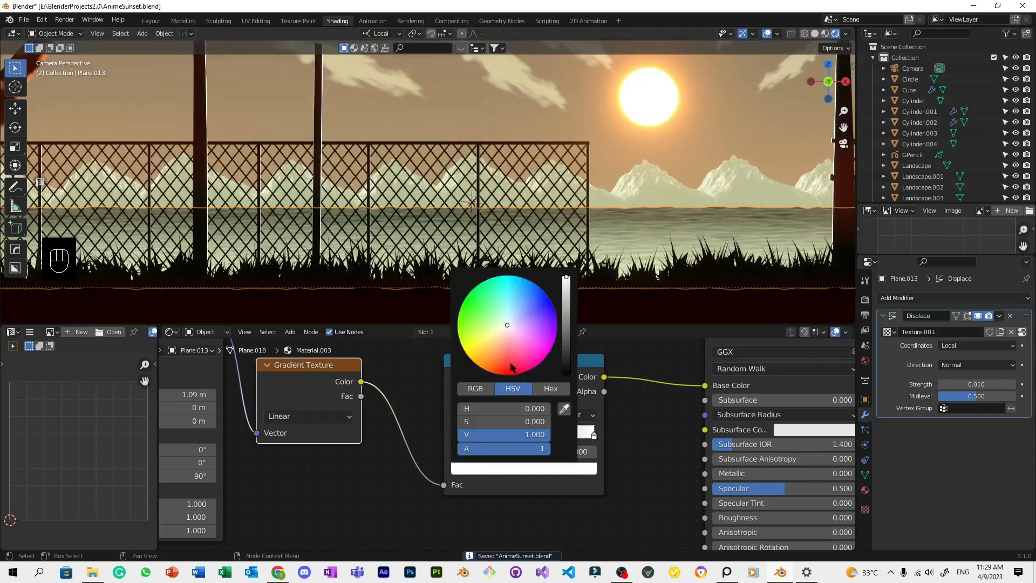
{"action": "left_click", "coordinate": [488, 368]}
{"action": "scroll", "coordinate": [664, 183], "scroll_direction": "down", "scroll_amount": 3}
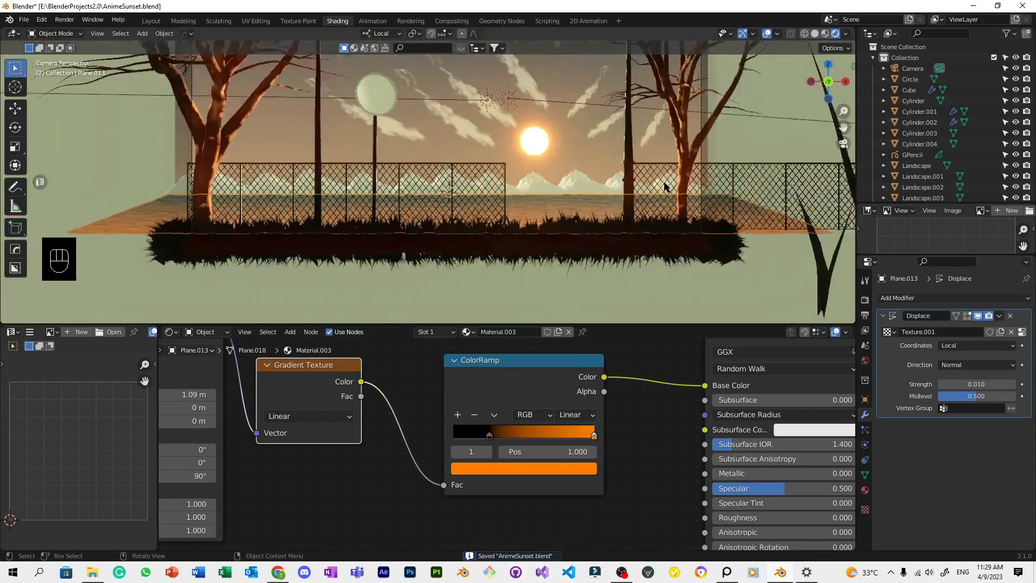
{"action": "scroll", "coordinate": [664, 187], "scroll_direction": "down", "scroll_amount": 1}
{"action": "left_click", "coordinate": [765, 120]}
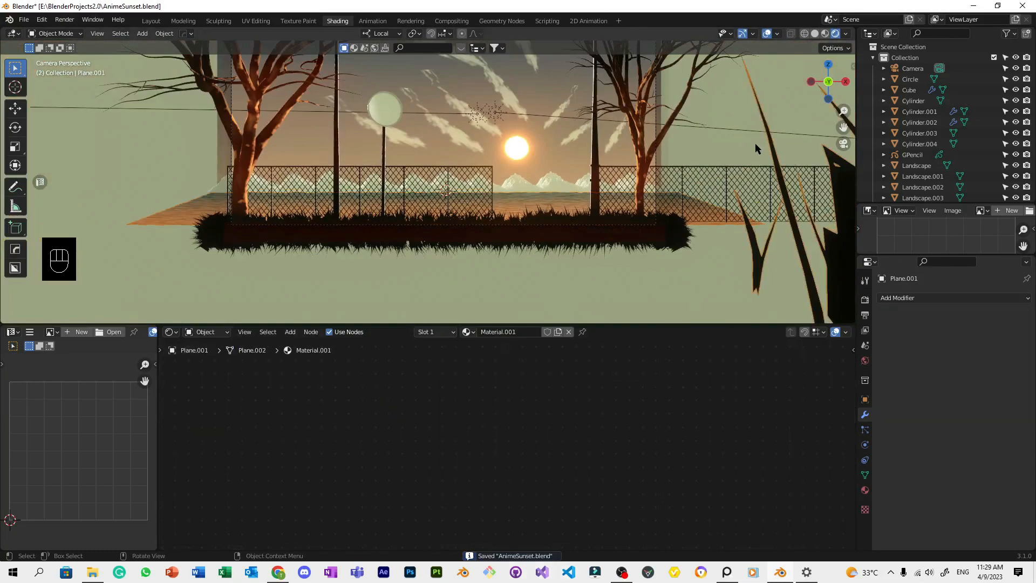
{"action": "key", "text": "ctrl+s"}
{"action": "scroll", "coordinate": [710, 180], "scroll_direction": "up", "scroll_amount": 5}
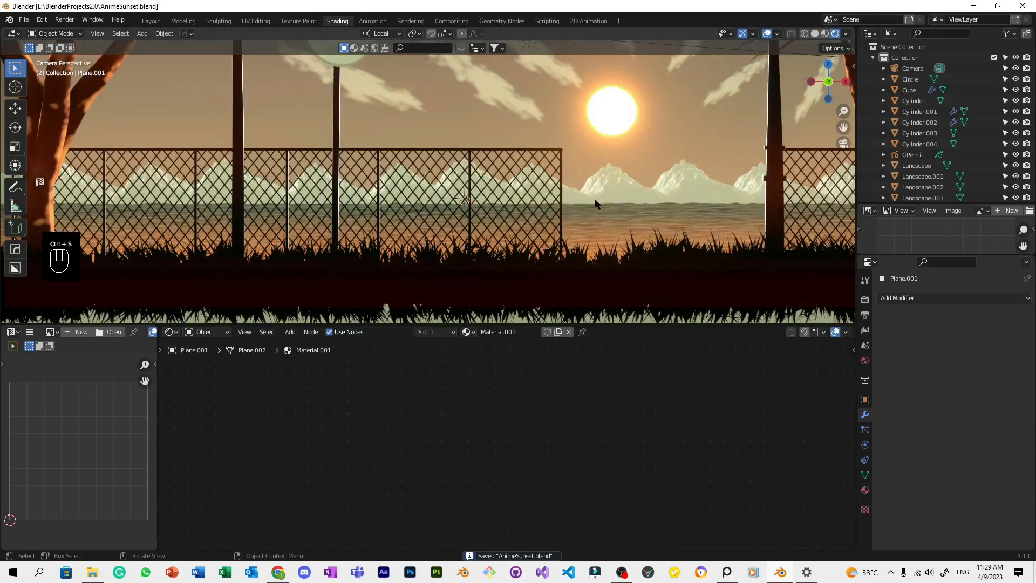
Add a white end stop with a color value of 3 to the ground plane's ColorRamp and move the orange stop to 0.532.
{"action": "left_click", "coordinate": [596, 204]}
{"action": "left_click_drag", "start_coordinate": [593, 435], "coordinate": [439, 423]}
{"action": "left_click", "coordinate": [458, 415]}
{"action": "left_click", "coordinate": [574, 470]}
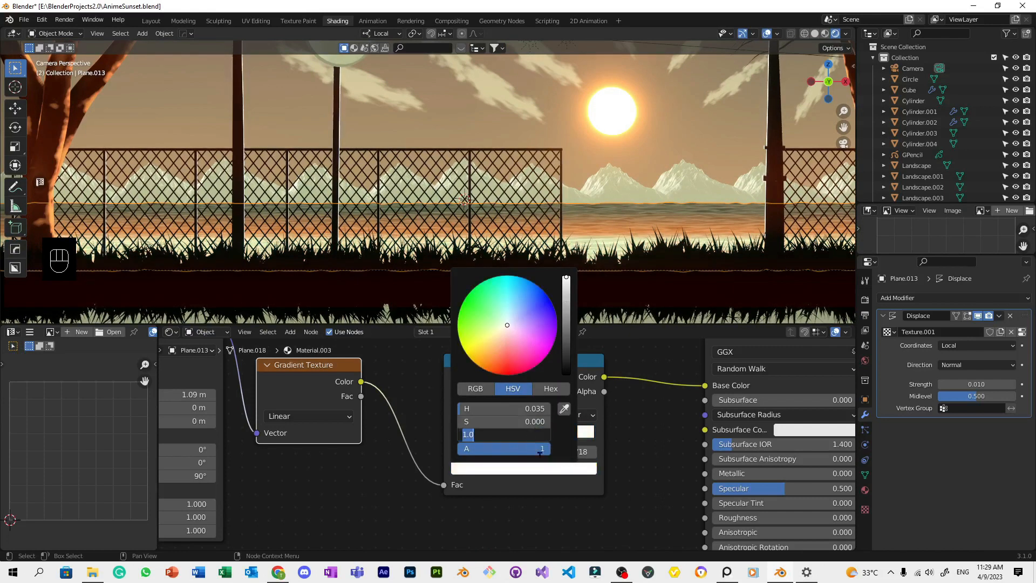
{"action": "key", "text": "Return"}
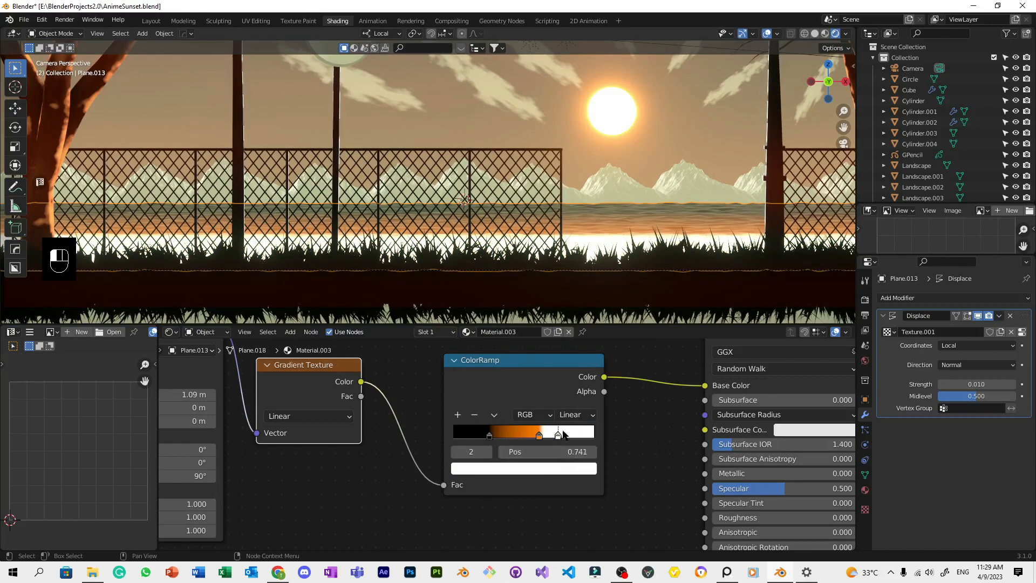
{"action": "mouse_move", "coordinate": [539, 435]}
{"action": "left_mouse_down"}
{"action": "mouse_move", "coordinate": [552, 435]}
{"action": "mouse_move", "coordinate": [529, 435]}
{"action": "left_mouse_up"}
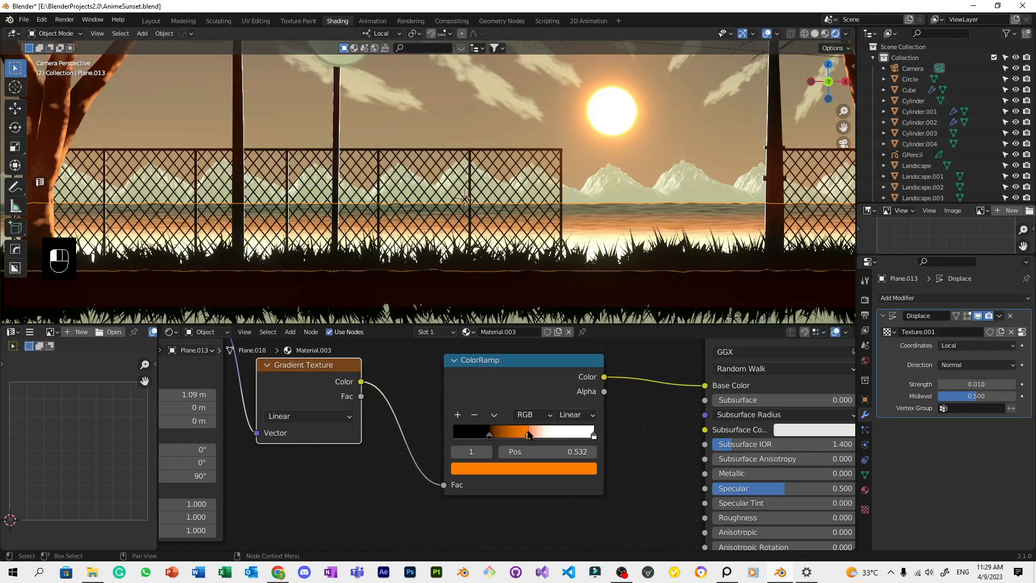
Recolor the ramp's end stop to pale lavender (H 0.647, S 0.378, V 0.654), move the orange stop to 0.655 and save.
{"action": "left_click", "coordinate": [595, 435]}
{"action": "left_click", "coordinate": [583, 473]}
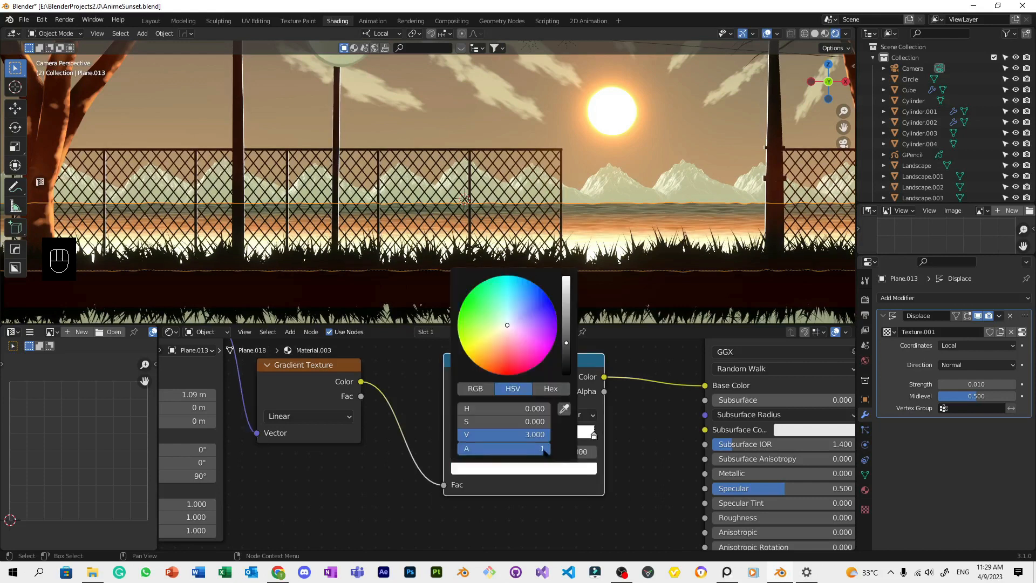
{"action": "left_click", "coordinate": [568, 468]}
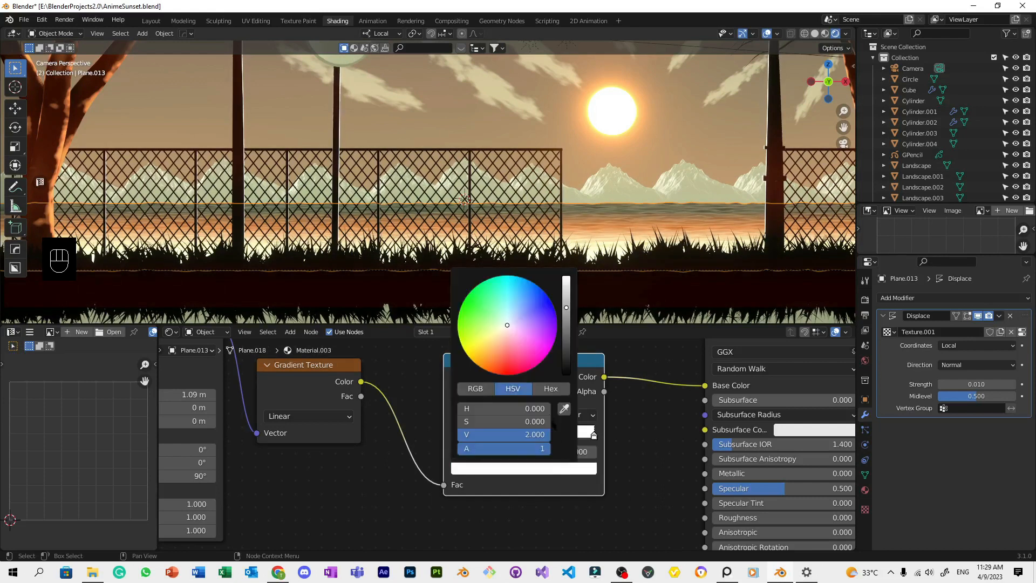
{"action": "mouse_move", "coordinate": [507, 317]}
{"action": "left_mouse_down"}
{"action": "mouse_move", "coordinate": [509, 304]}
{"action": "mouse_move", "coordinate": [515, 319]}
{"action": "left_mouse_up"}
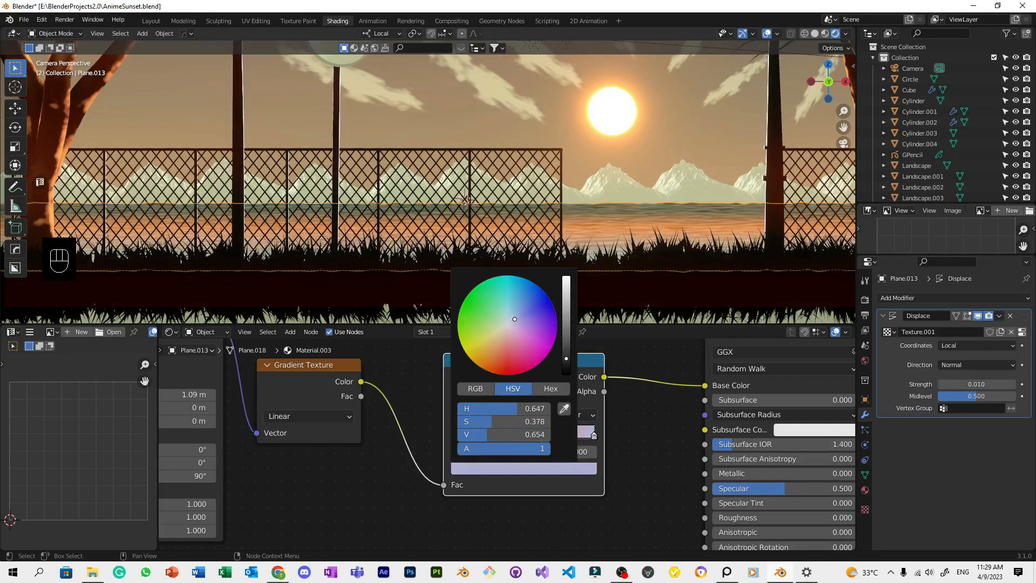
{"action": "left_click_drag", "start_coordinate": [538, 432], "coordinate": [555, 431]}
{"action": "key", "text": "ctrl+s"}
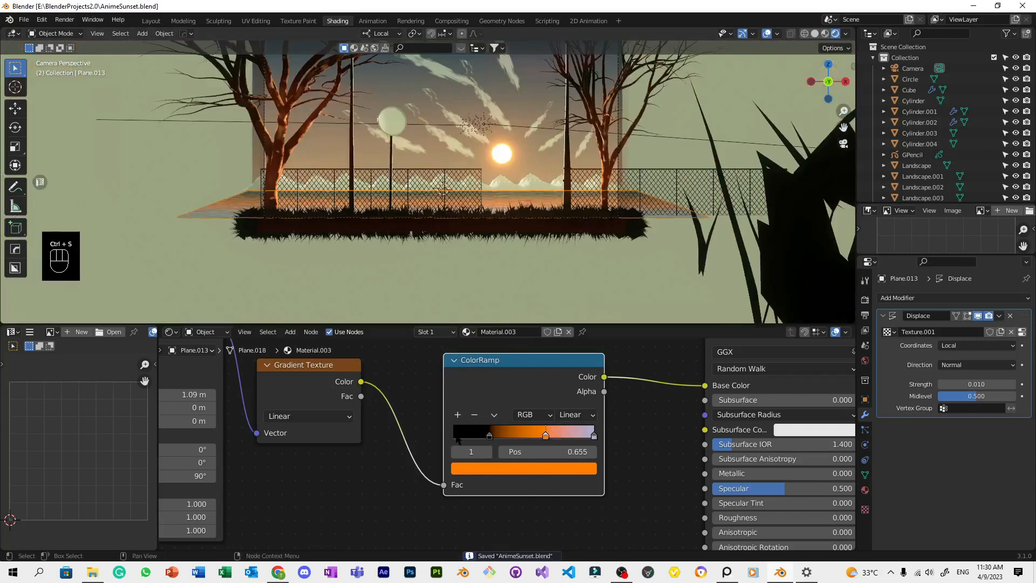
Set the Specular of the ground plane's Principled BSDF to 0.
{"action": "left_click", "coordinate": [490, 435]}
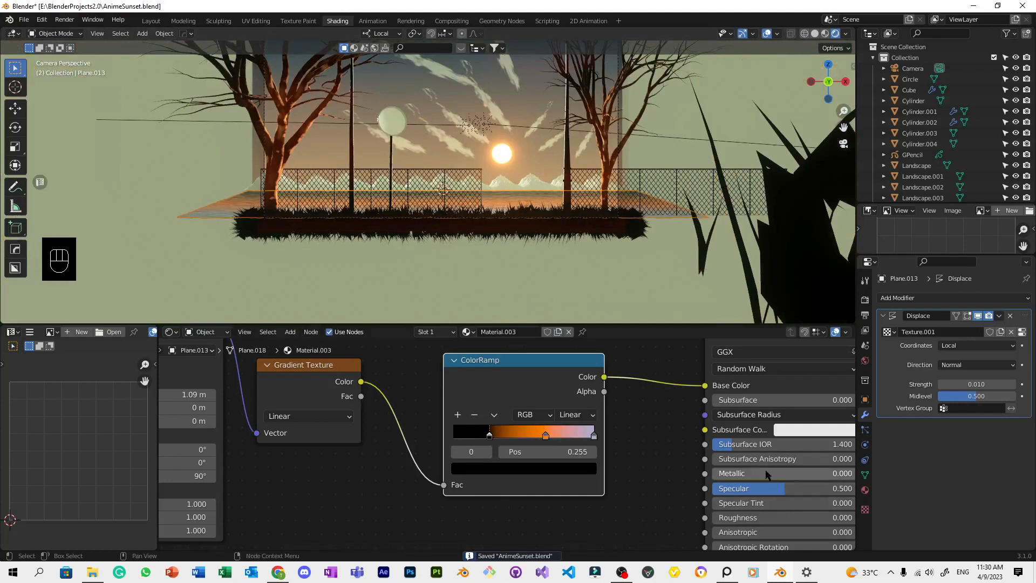
{"action": "scroll", "coordinate": [772, 459], "scroll_direction": "down", "scroll_amount": 2}
{"action": "left_click_drag", "start_coordinate": [738, 466], "coordinate": [653, 466]}
{"action": "scroll", "coordinate": [428, 182], "scroll_direction": "up", "scroll_amount": 5}
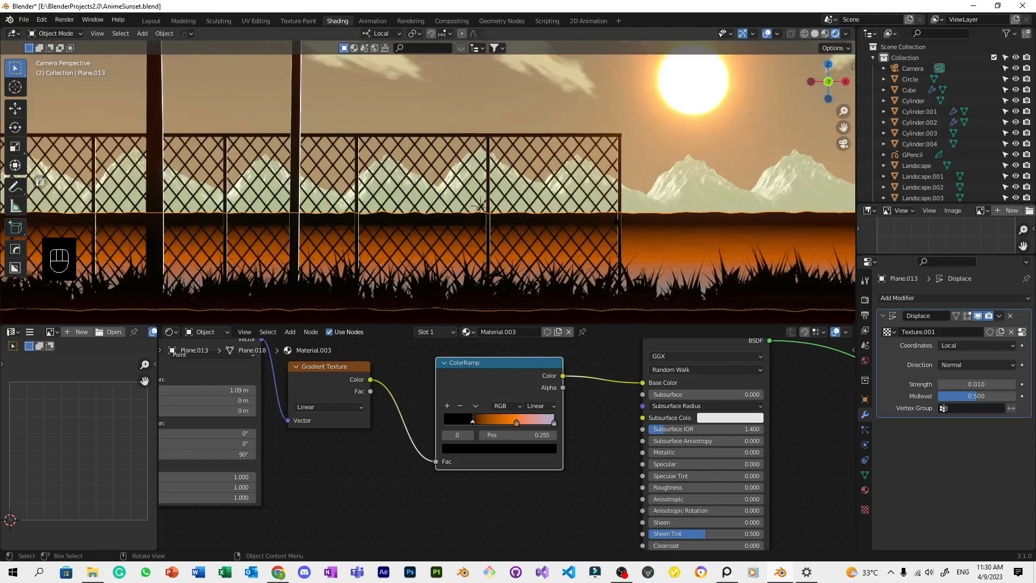
Brighten the ColorRamp's black stop to a light grey.
{"action": "middle_click_drag", "start_coordinate": [616, 217], "coordinate": [530, 173], "text": "shift"}
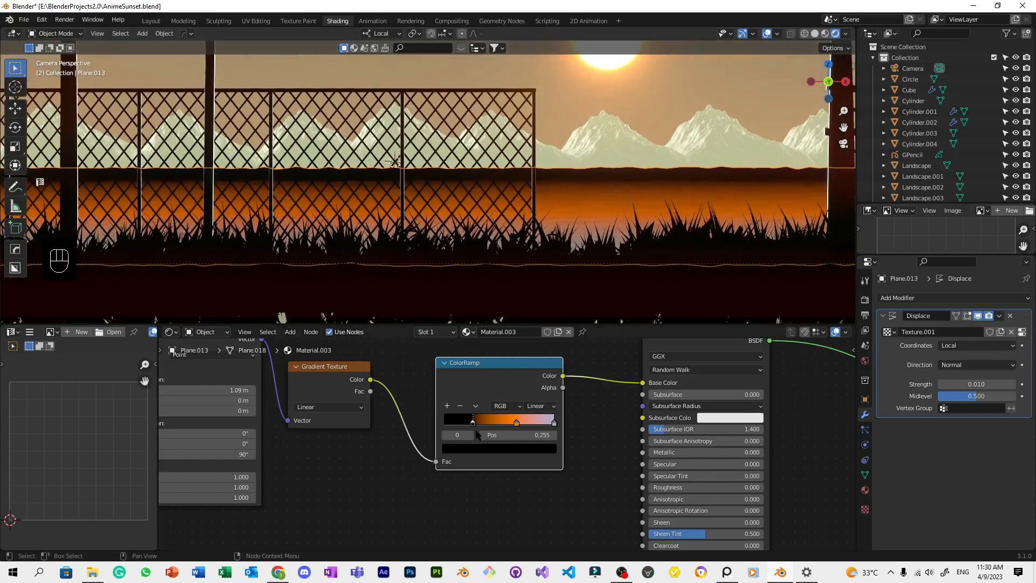
{"action": "left_click", "coordinate": [487, 448]}
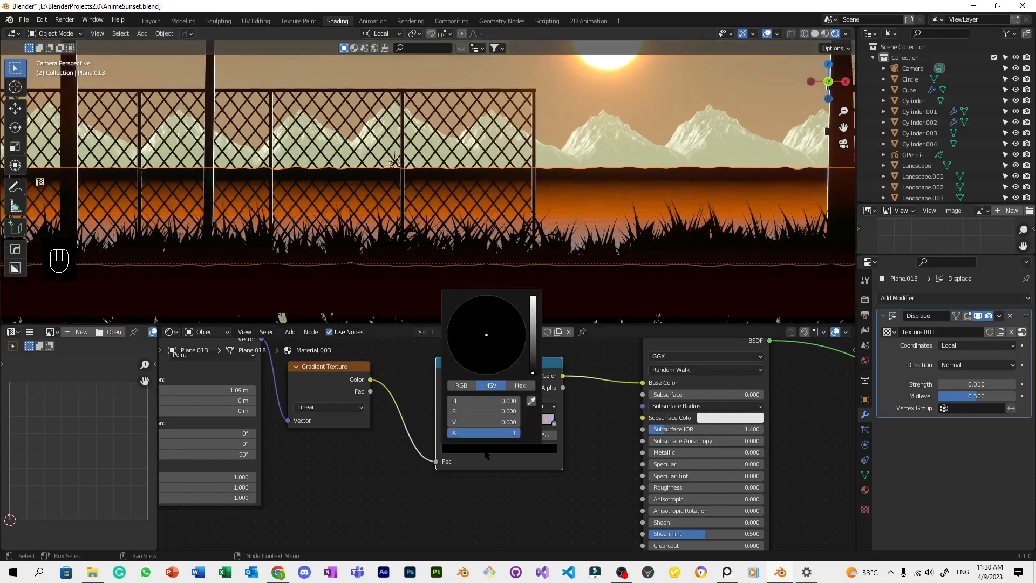
{"action": "left_click_drag", "start_coordinate": [533, 360], "coordinate": [532, 322]}
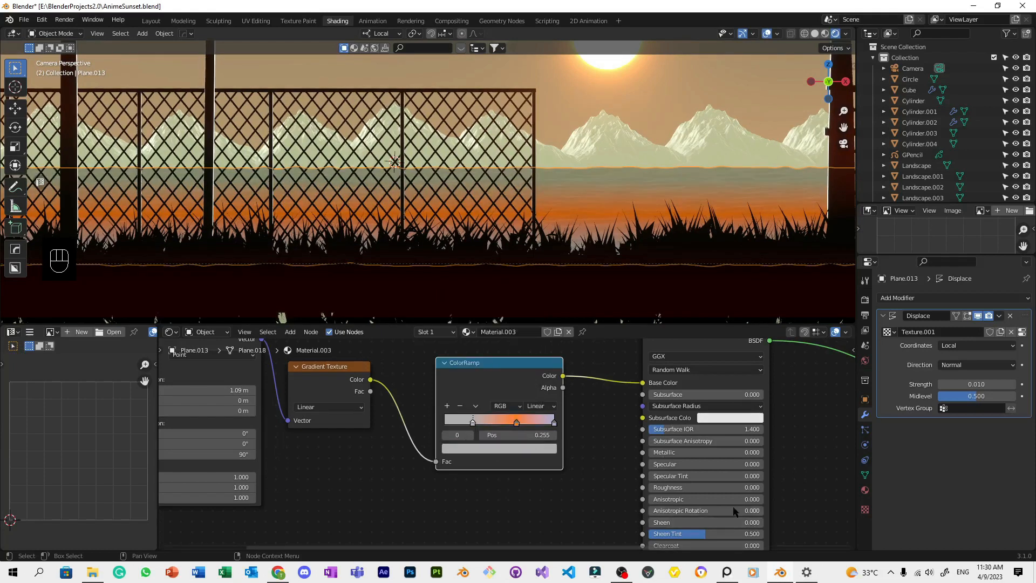
Try a Metallic value of 1.000 on the ground plane's material and undo it.
{"action": "left_click_drag", "start_coordinate": [702, 453], "coordinate": [765, 456]}
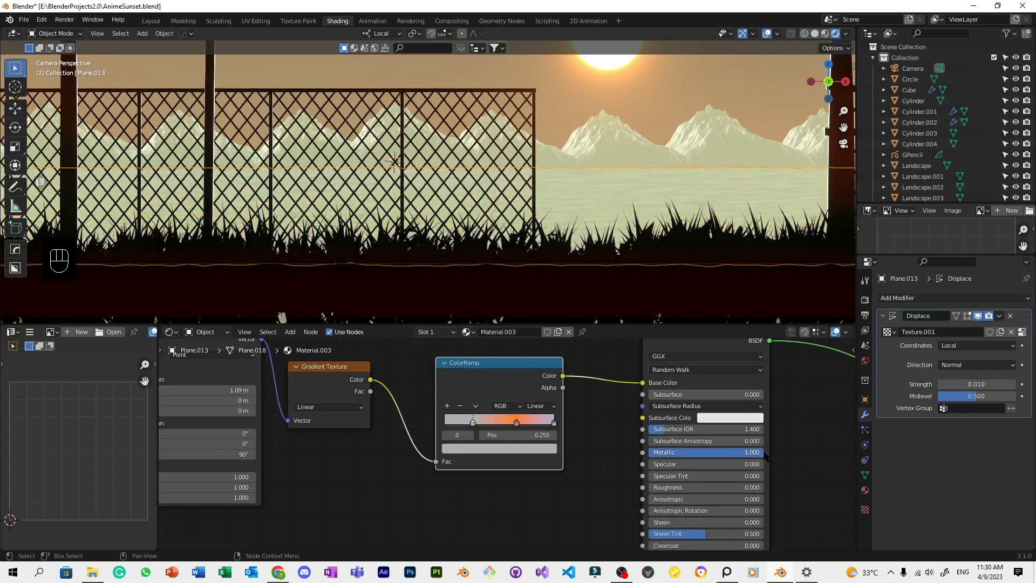
{"action": "key", "text": "ctrl+z"}
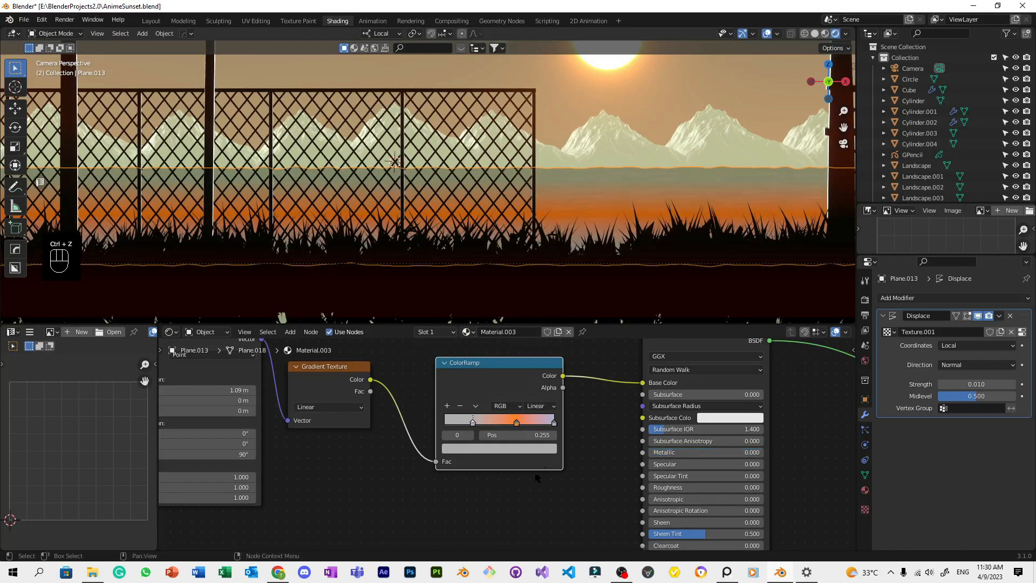
{"action": "scroll", "coordinate": [428, 182], "scroll_direction": "up", "scroll_amount": 4}
{"action": "scroll", "coordinate": [552, 457], "scroll_direction": "down", "scroll_amount": 3}
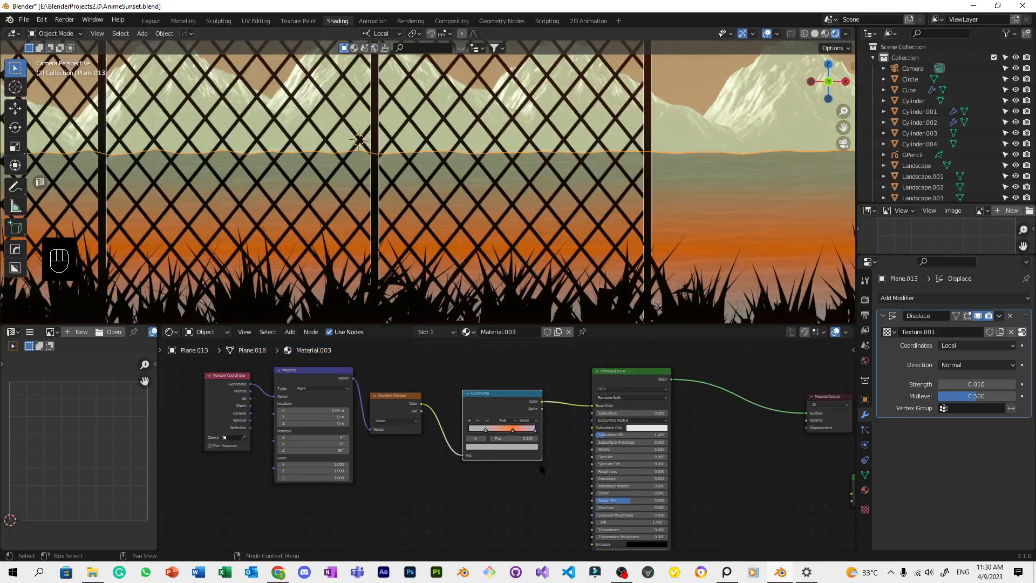
Recolor the grey stop of the ground plane's ColorRamp to dark teal (H 0.564, S 0.727, V 0.072).
{"action": "scroll", "coordinate": [541, 469], "scroll_direction": "up", "scroll_amount": 3}
{"action": "left_click", "coordinate": [505, 446]}
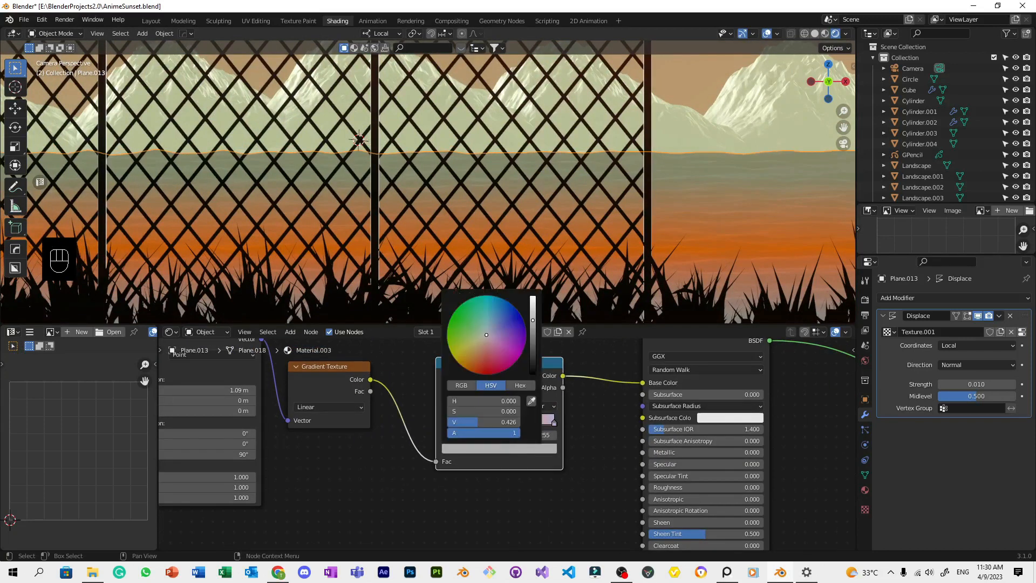
{"action": "left_click", "coordinate": [494, 321]}
{"action": "left_click_drag", "start_coordinate": [502, 328], "coordinate": [492, 317]}
{"action": "left_click_drag", "start_coordinate": [531, 354], "coordinate": [533, 350]}
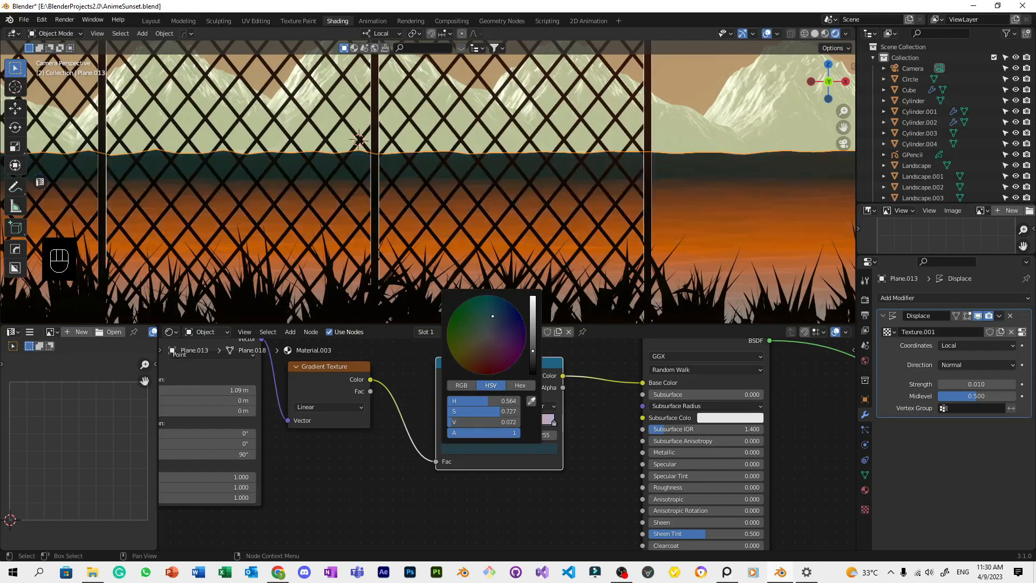
Move the ramp's orange stop to 0.741, recolor it to peach (H 0.035, S 0.577, V 1.000) and save.
{"action": "left_click_drag", "start_coordinate": [518, 422], "coordinate": [537, 422]}
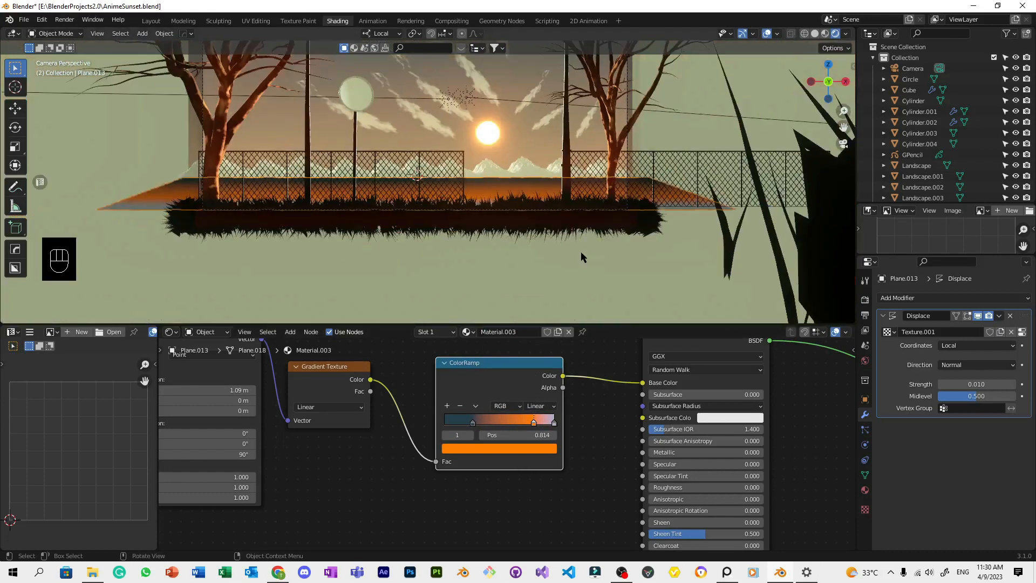
{"action": "key", "text": "ctrl+s"}
{"action": "left_click_drag", "start_coordinate": [535, 422], "coordinate": [480, 414]}
{"action": "left_click", "coordinate": [531, 447]}
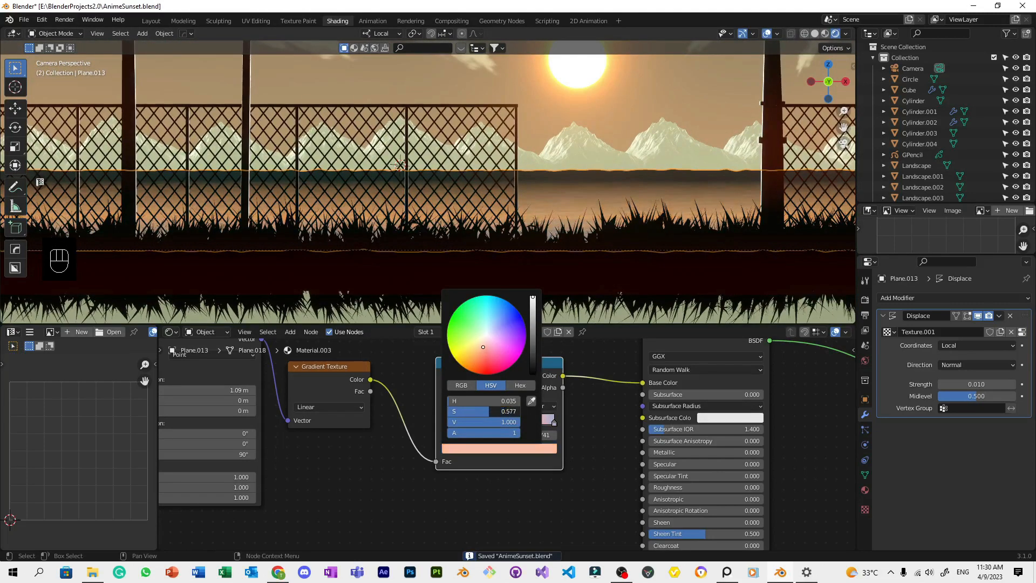
{"action": "key", "text": "ctrl+s"}
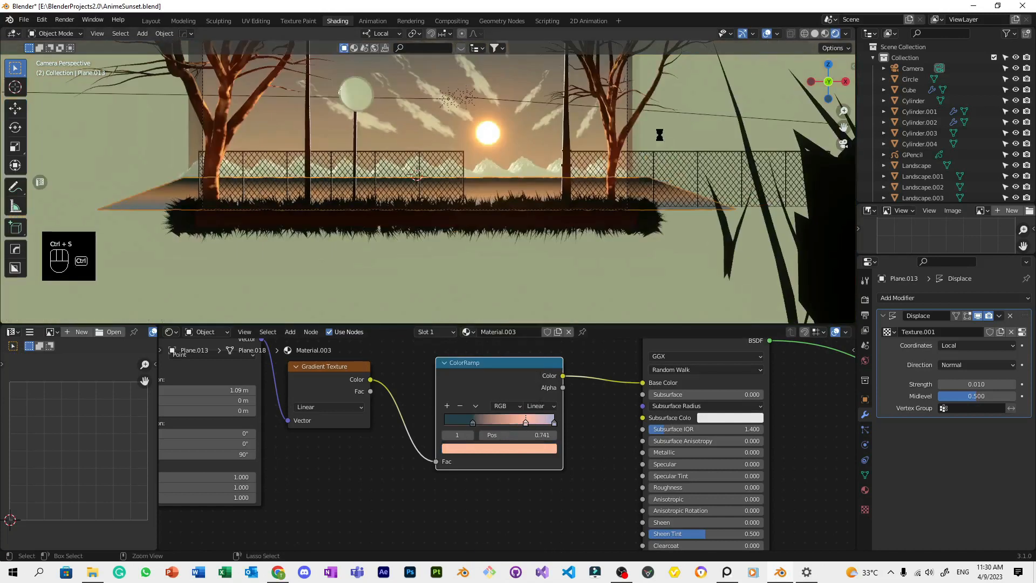
Examine the recolored gradient on the ground plane behind the fence and save the file.
{"action": "scroll", "coordinate": [612, 269], "scroll_direction": "down", "scroll_amount": 2}
{"action": "scroll", "coordinate": [612, 269], "scroll_direction": "up", "scroll_amount": 7}
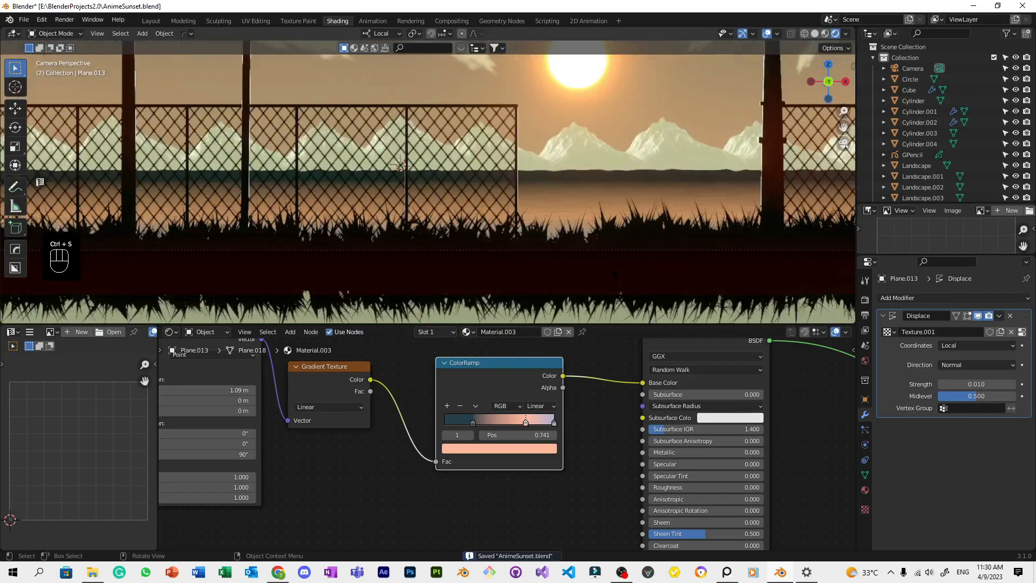
{"action": "key", "text": "ctrl+s"}
{"action": "scroll", "coordinate": [519, 179], "scroll_direction": "up", "scroll_amount": 8}
{"action": "middle_click_drag", "start_coordinate": [518, 178], "coordinate": [162, 151], "text": "shift"}
{"action": "scroll", "coordinate": [328, 164], "scroll_direction": "up", "scroll_amount": 2}
{"action": "scroll", "coordinate": [361, 137], "scroll_direction": "up", "scroll_amount": 6}
{"action": "left_click", "coordinate": [432, 158]}
{"action": "scroll", "coordinate": [520, 213], "scroll_direction": "down", "scroll_amount": 6}
{"action": "scroll", "coordinate": [522, 217], "scroll_direction": "down", "scroll_amount": 4}
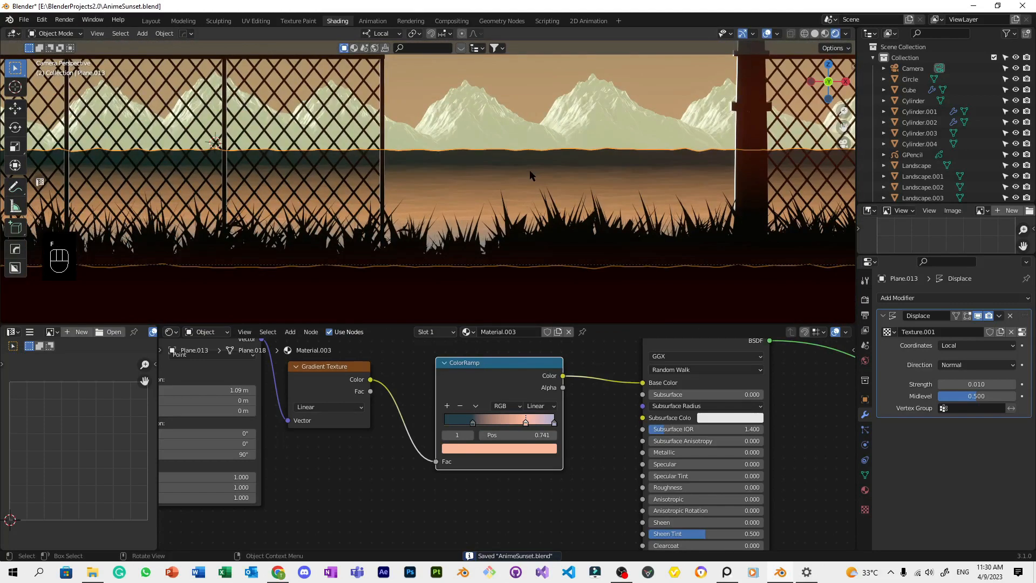
{"action": "key", "text": "g"}
{"action": "right_click", "coordinate": [537, 154]}
{"action": "key", "text": "ctrl+s"}
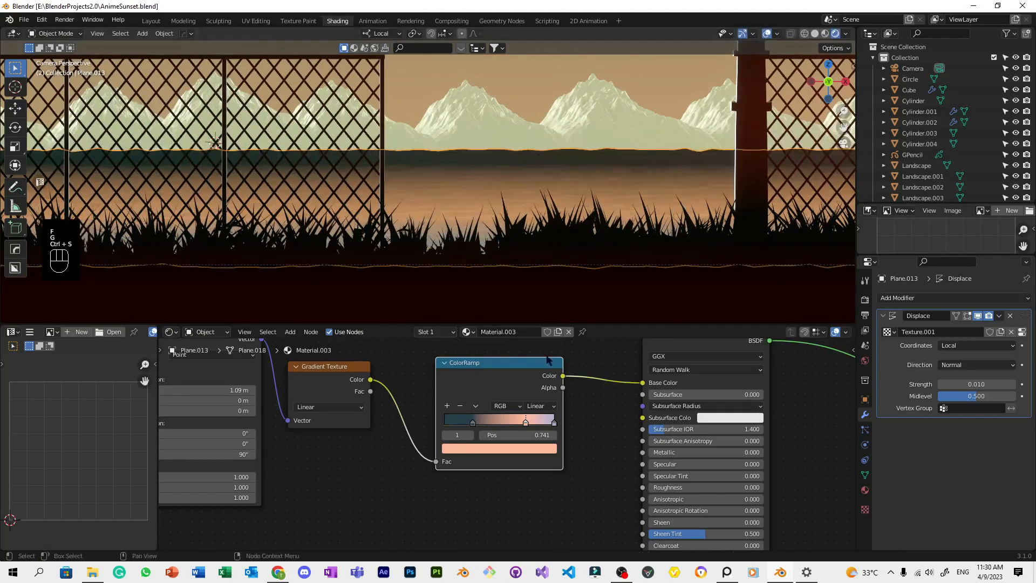
Move the ramp's peach stop to 0.636 and save the file.
{"action": "left_click_drag", "start_coordinate": [526, 422], "coordinate": [514, 422]}
{"action": "scroll", "coordinate": [496, 193], "scroll_direction": "down", "scroll_amount": 3}
{"action": "key", "text": "ctrl+s"}
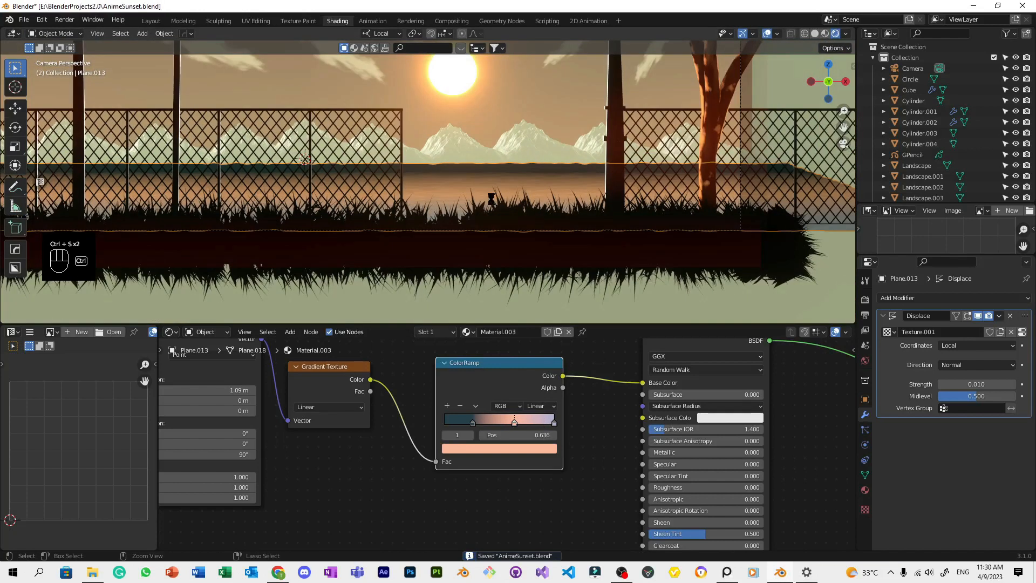
{"action": "scroll", "coordinate": [358, 478], "scroll_direction": "down", "scroll_amount": 6}
Add a Diffuse BSDF node above the Texture Coordinate and Mapping nodes in the ground plane's material.
{"action": "left_click", "coordinate": [389, 486]}
{"action": "scroll", "coordinate": [391, 482], "scroll_direction": "up", "scroll_amount": 1}
{"action": "middle_click_drag", "start_coordinate": [395, 481], "coordinate": [437, 488]}
{"action": "scroll", "coordinate": [436, 488], "scroll_direction": "down", "scroll_amount": 3}
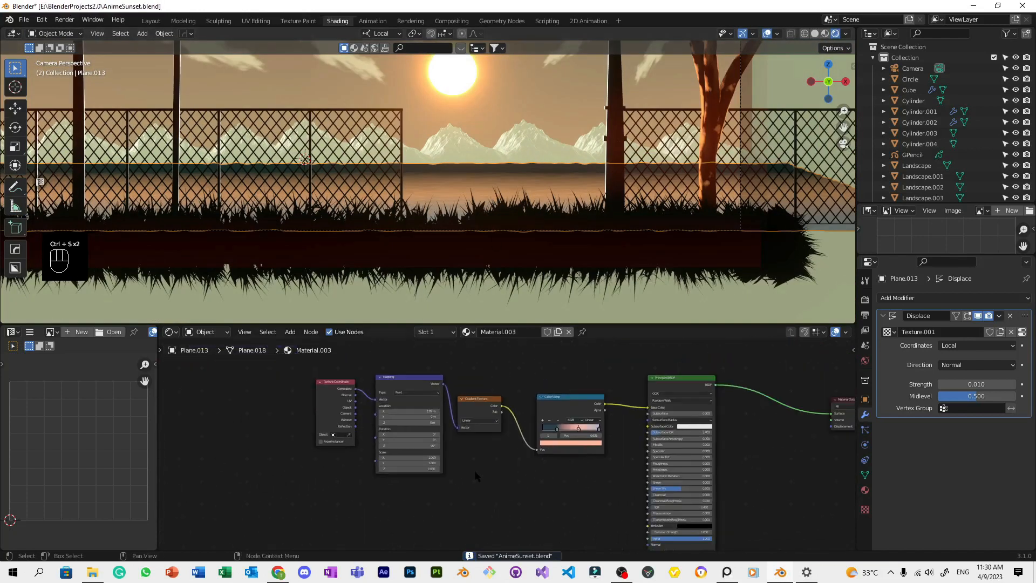
{"action": "middle_click_drag", "start_coordinate": [522, 377], "coordinate": [498, 406]}
{"action": "key", "text": "shift+a"}
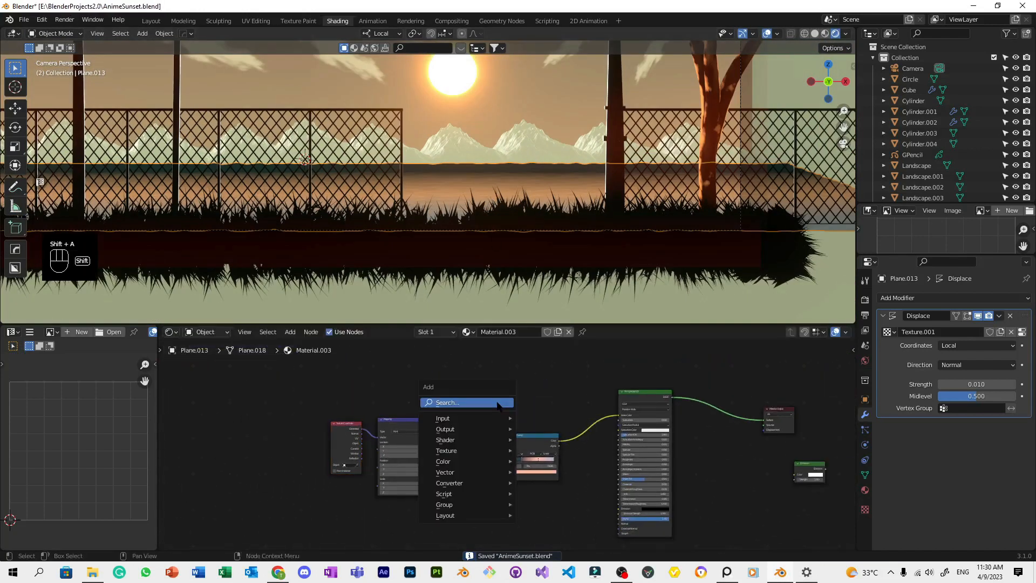
{"action": "left_click", "coordinate": [499, 406]}
{"action": "type", "text": "c"}
{"action": "left_click", "coordinate": [522, 432]}
{"action": "left_click", "coordinate": [378, 366]}
Add a Shader to RGB node beside the Diffuse BSDF and feed the Diffuse BSDF output into it.
{"action": "key", "text": "shift+a"}
{"action": "left_click", "coordinate": [415, 389]}
{"action": "type", "text": "s"}
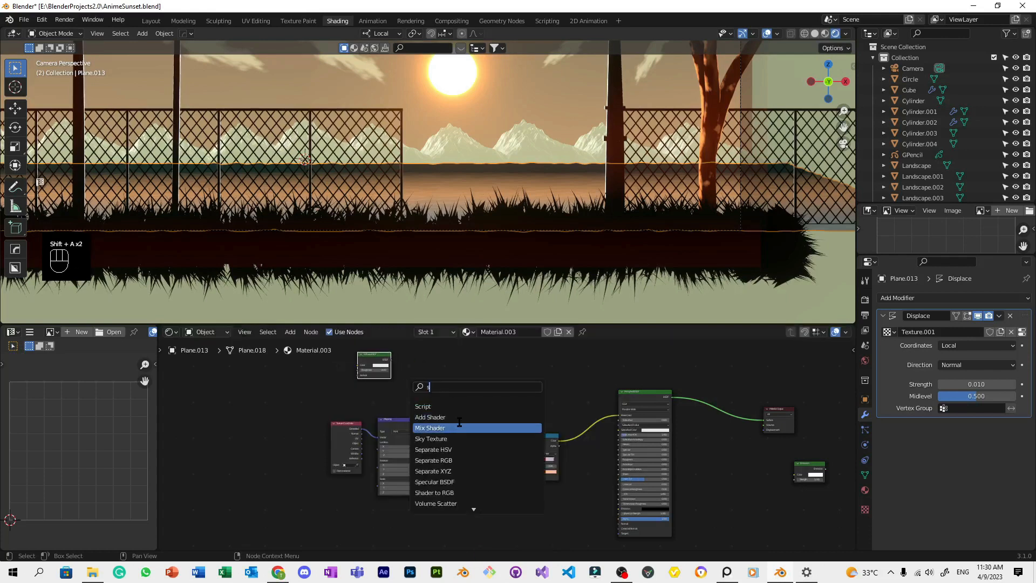
{"action": "type", "text": "ha"}
{"action": "left_click", "coordinate": [461, 427]}
{"action": "left_click", "coordinate": [464, 380]}
{"action": "scroll", "coordinate": [475, 405], "scroll_direction": "up", "scroll_amount": 2}
{"action": "scroll", "coordinate": [395, 394], "scroll_direction": "up", "scroll_amount": 1}
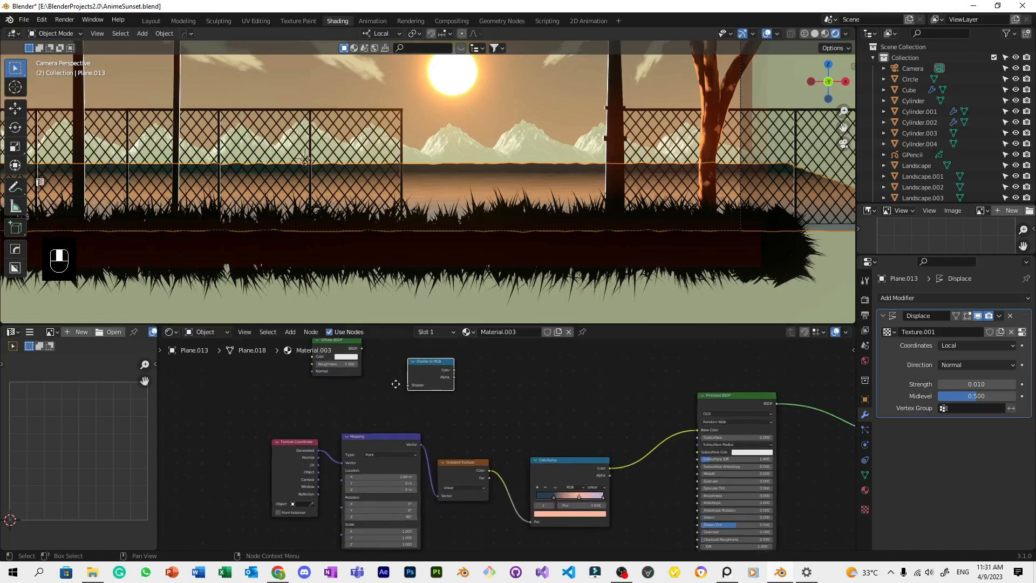
{"action": "left_click_drag", "start_coordinate": [362, 349], "coordinate": [409, 385]}
Add a second ColorRamp above the gradient ramp and connect the Shader to RGB color to its Fac.
{"action": "key", "text": "shift+a"}
{"action": "type", "text": "c"}
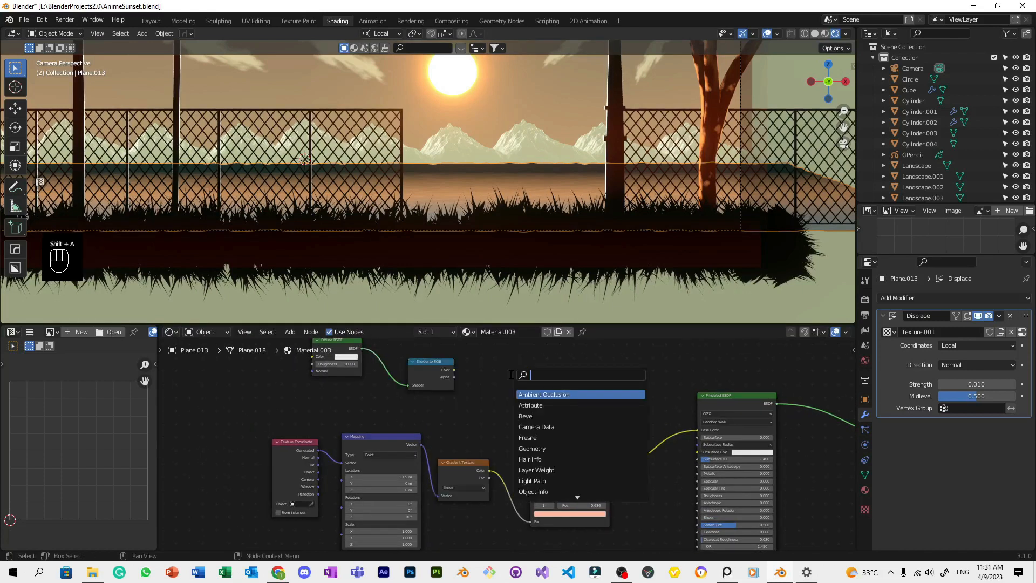
{"action": "left_click", "coordinate": [533, 405]}
{"action": "left_click", "coordinate": [539, 396]}
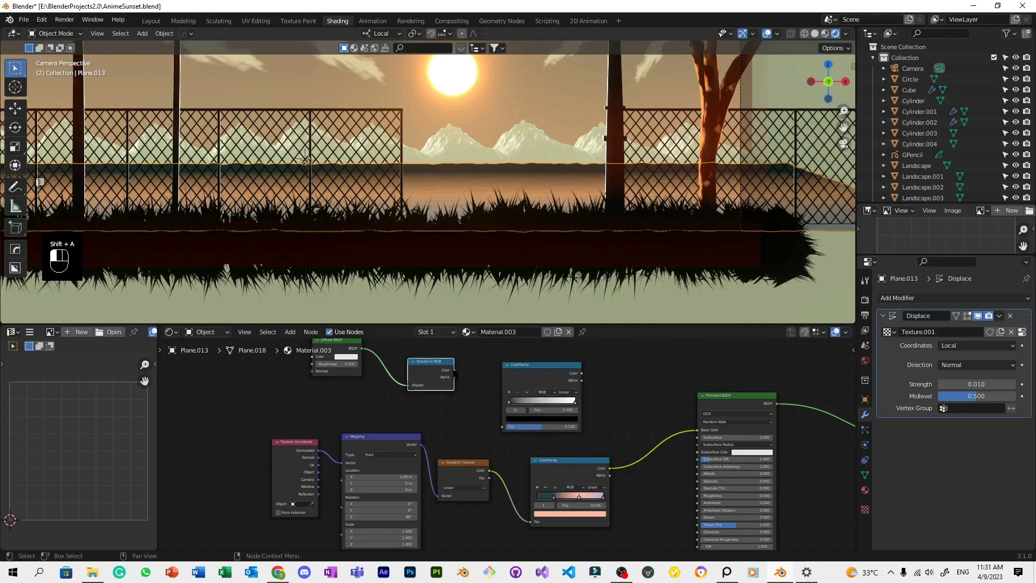
{"action": "left_click_drag", "start_coordinate": [507, 433], "coordinate": [507, 432]}
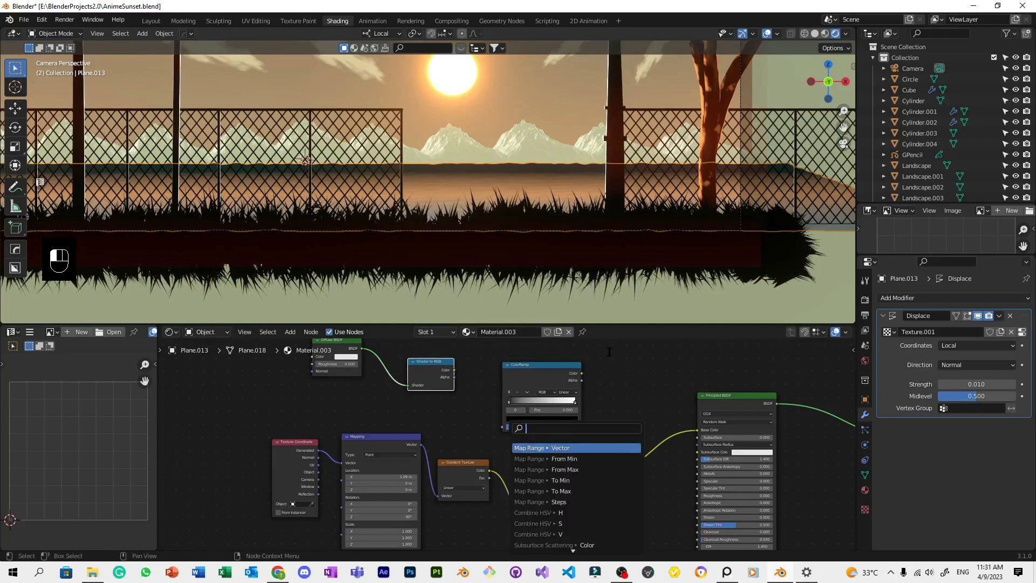
{"action": "left_click", "coordinate": [641, 375]}
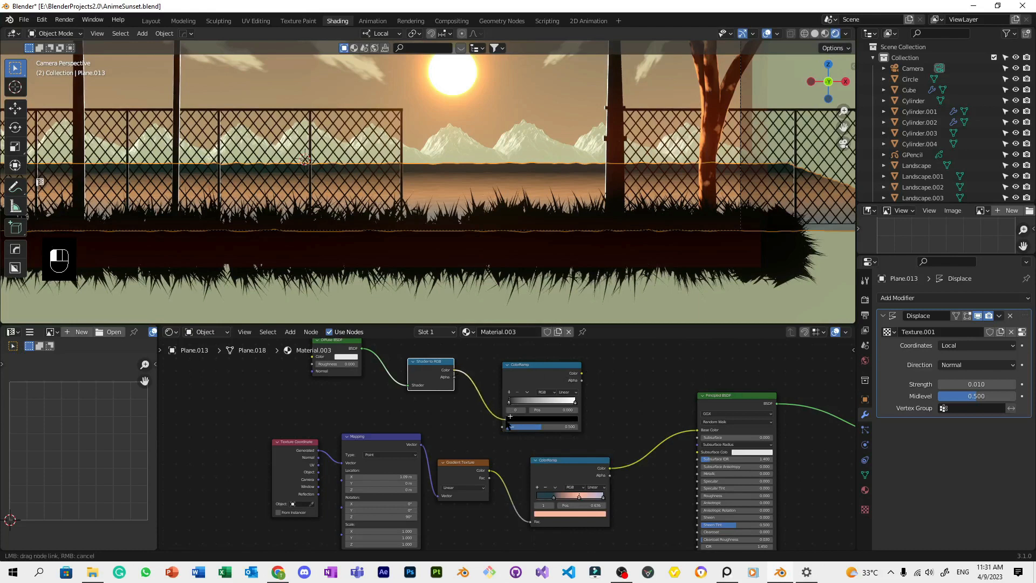
{"action": "left_click_drag", "start_coordinate": [513, 441], "coordinate": [514, 441]}
Mix the two ColorRamps into the Base Color with a MixRGB node set to Add and a factor of 1.000.
{"action": "right_click_drag", "start_coordinate": [536, 422], "coordinate": [549, 465], "text": "ctrl+shift"}
{"action": "left_click", "coordinate": [637, 429]}
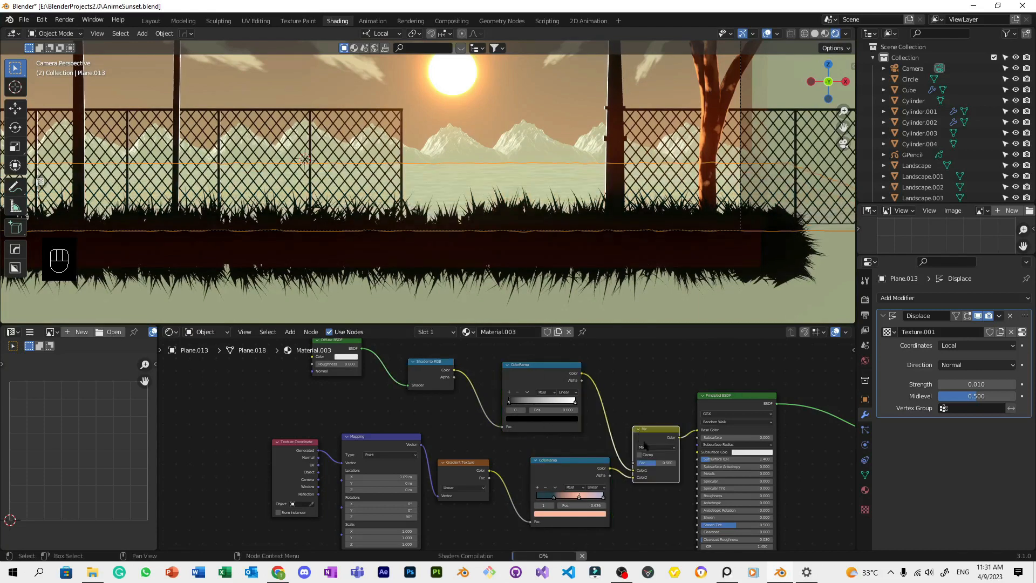
{"action": "left_click", "coordinate": [647, 447]}
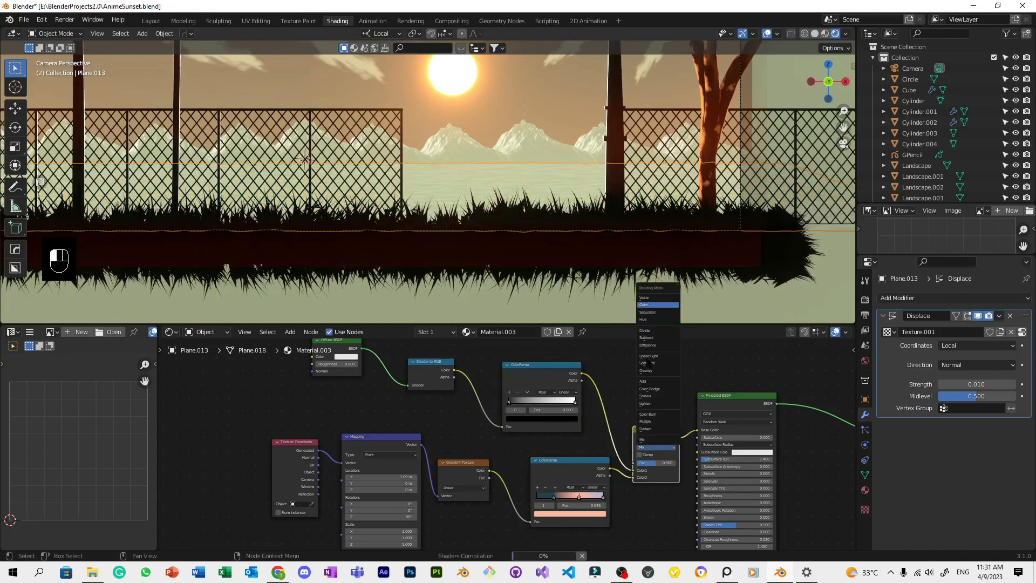
{"action": "left_click", "coordinate": [646, 381]}
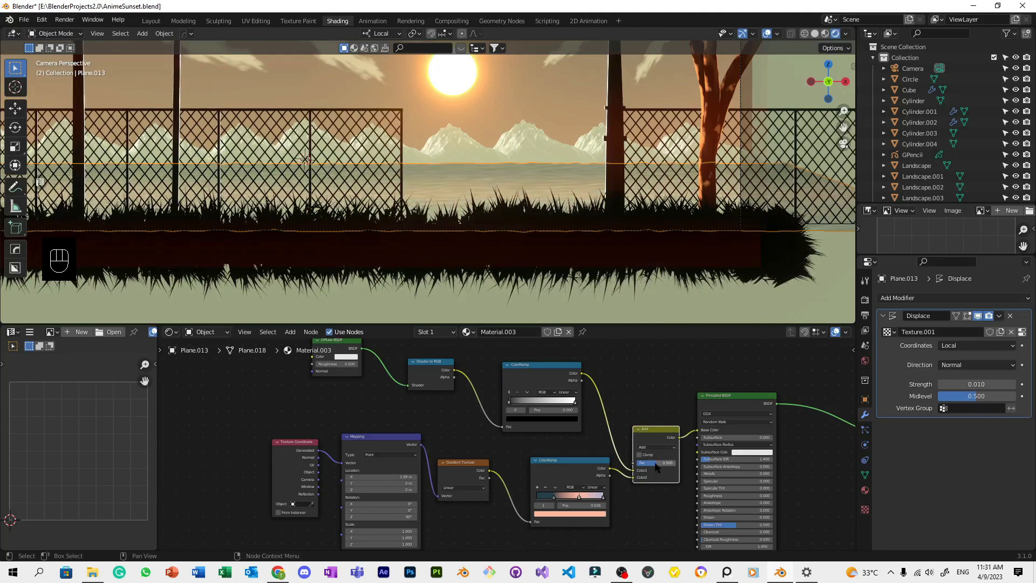
{"action": "left_click_drag", "start_coordinate": [656, 464], "coordinate": [679, 464]}
Set the new ColorRamp to Constant interpolation, move its black stop inward and its white stop to 0.532, and save.
{"action": "scroll", "coordinate": [573, 386], "scroll_direction": "up", "scroll_amount": 4}
{"action": "left_click_drag", "start_coordinate": [601, 387], "coordinate": [546, 386]}
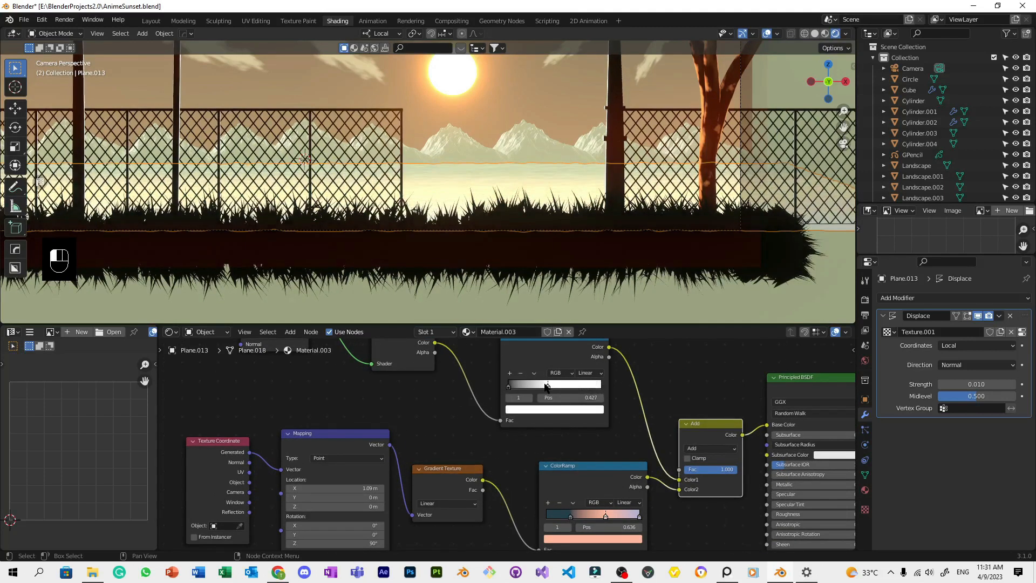
{"action": "left_click", "coordinate": [588, 373]}
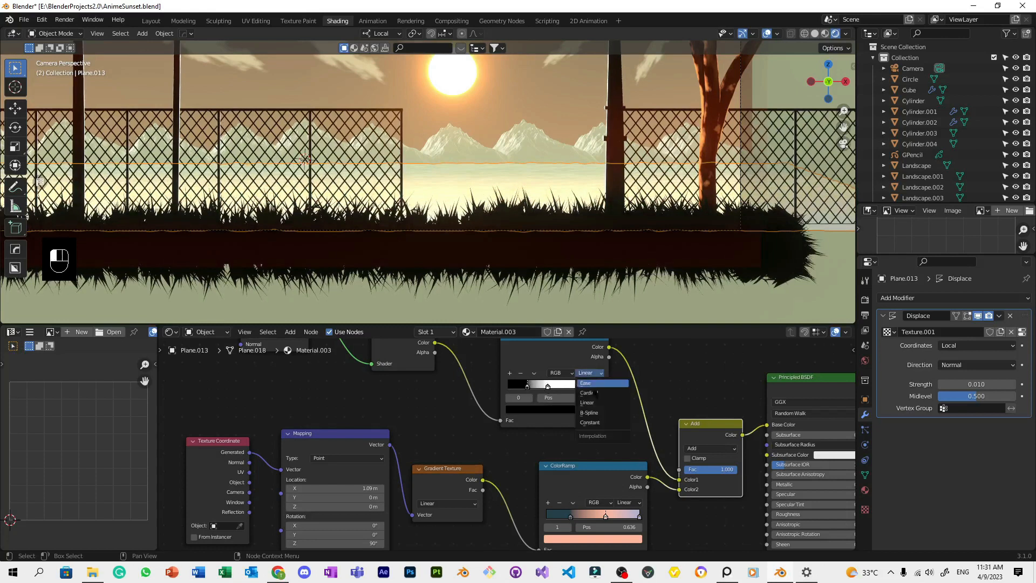
{"action": "left_click", "coordinate": [597, 423]}
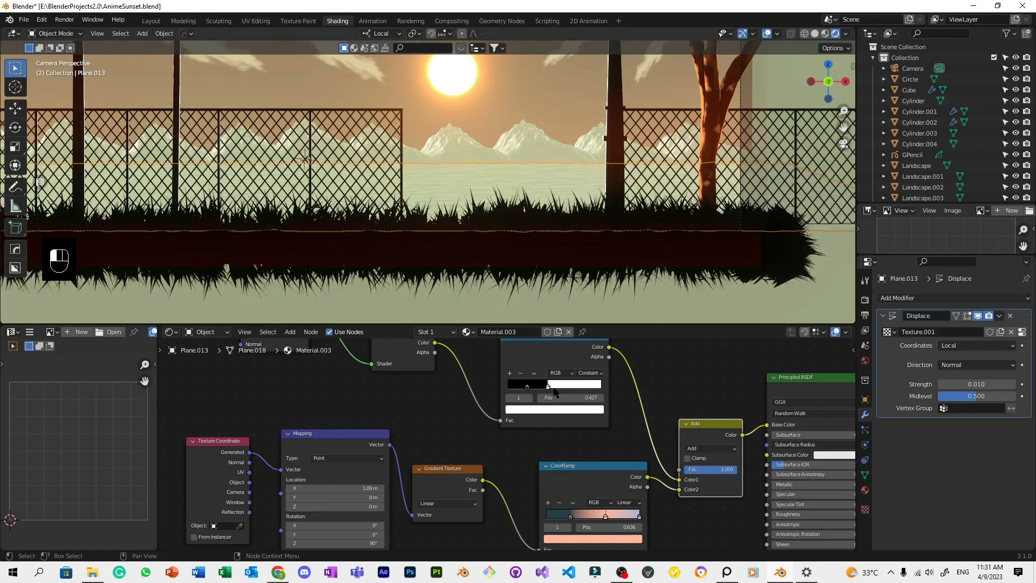
{"action": "left_click_drag", "start_coordinate": [551, 388], "coordinate": [554, 393]}
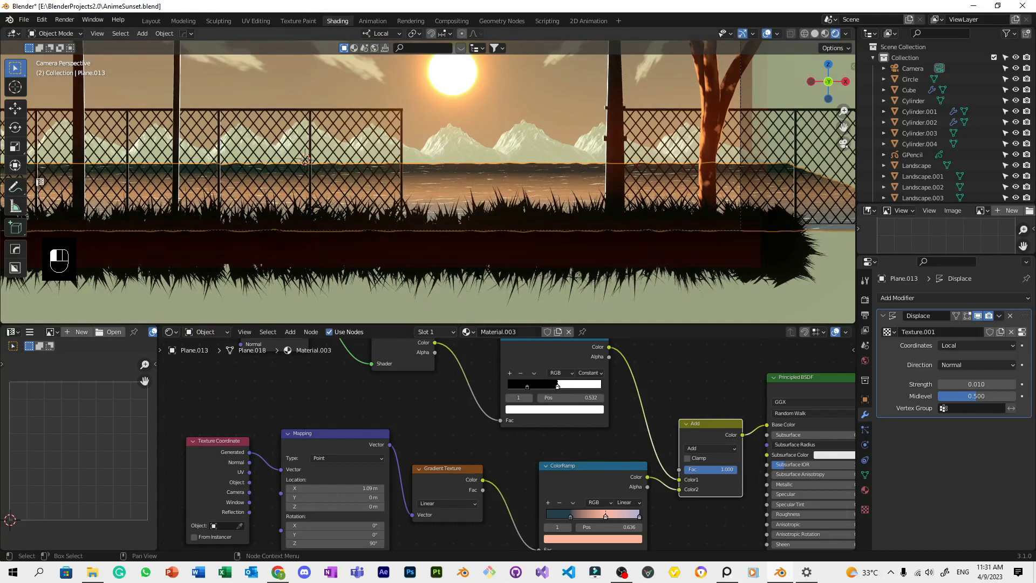
{"action": "scroll", "coordinate": [438, 193], "scroll_direction": "up", "scroll_amount": 3}
{"action": "scroll", "coordinate": [439, 192], "scroll_direction": "down", "scroll_amount": 5}
{"action": "key", "text": "Tab"}
{"action": "key", "text": "Tab"}
{"action": "key", "text": "ctrl+s"}
Set the white stop's V value to 2 on the Constant ColorRamp and save the file.
{"action": "scroll", "coordinate": [459, 195], "scroll_direction": "up", "scroll_amount": 5}
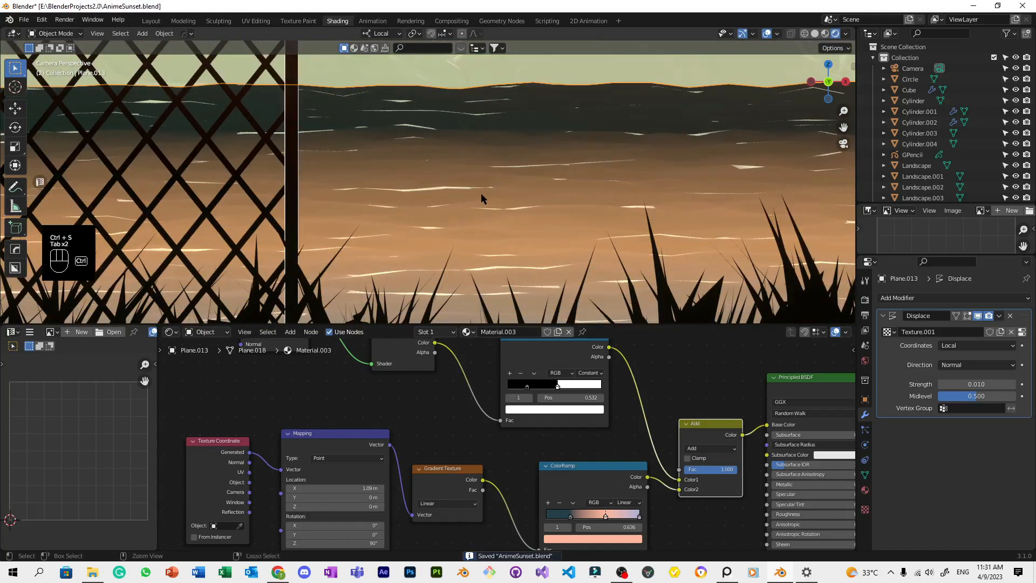
{"action": "key", "text": "ctrl+s"}
{"action": "left_click", "coordinate": [572, 409]}
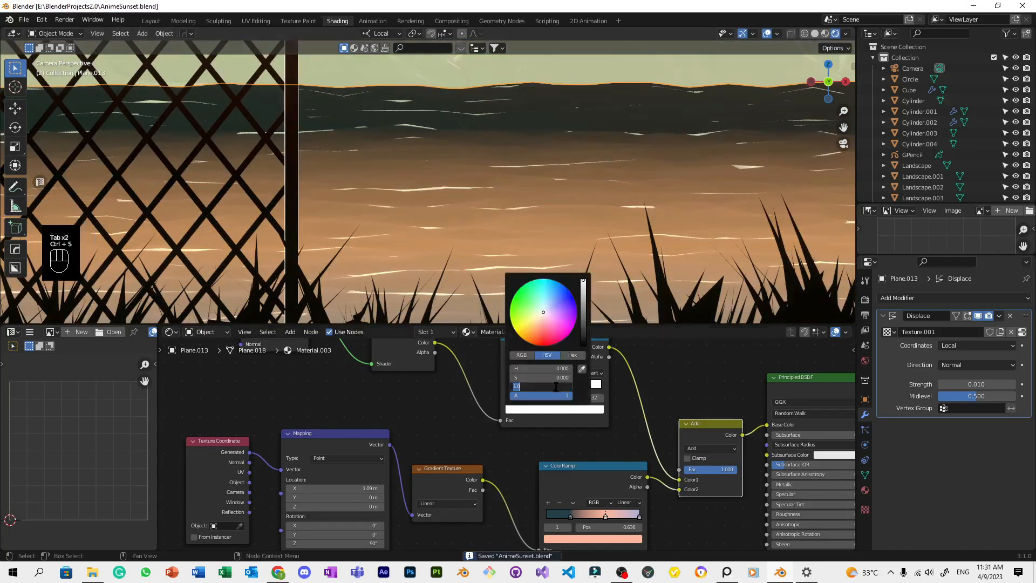
{"action": "type", "text": "2"}
{"action": "key", "text": "Return"}
{"action": "scroll", "coordinate": [454, 313], "scroll_direction": "down", "scroll_amount": 8}
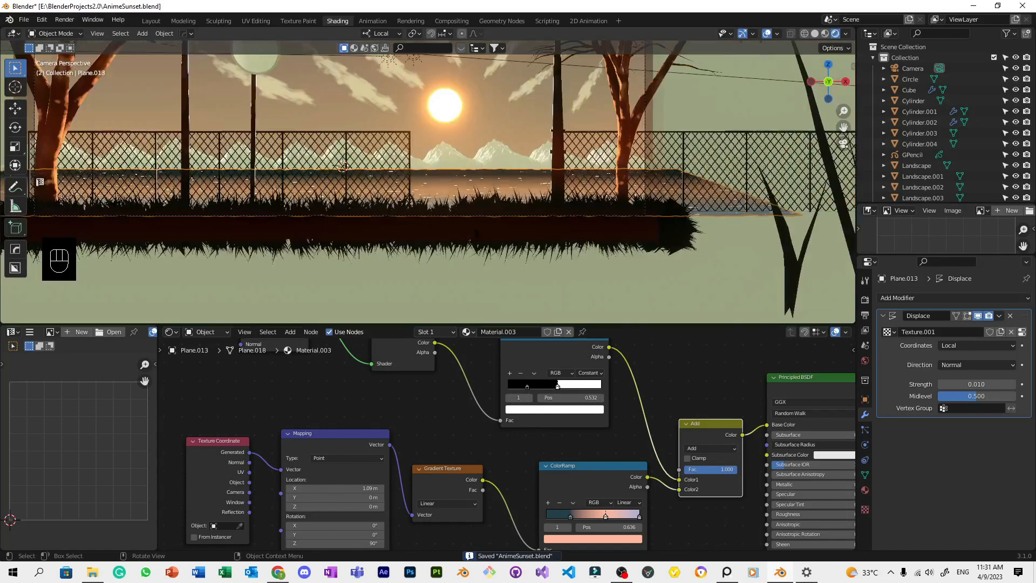
{"action": "scroll", "coordinate": [495, 292], "scroll_direction": "down", "scroll_amount": 2}
{"action": "key", "text": "ctrl+s"}
Subdivide the ground plane's mesh once more in Edit Mode and return to Object Mode.
{"action": "scroll", "coordinate": [493, 286], "scroll_direction": "up", "scroll_amount": 8}
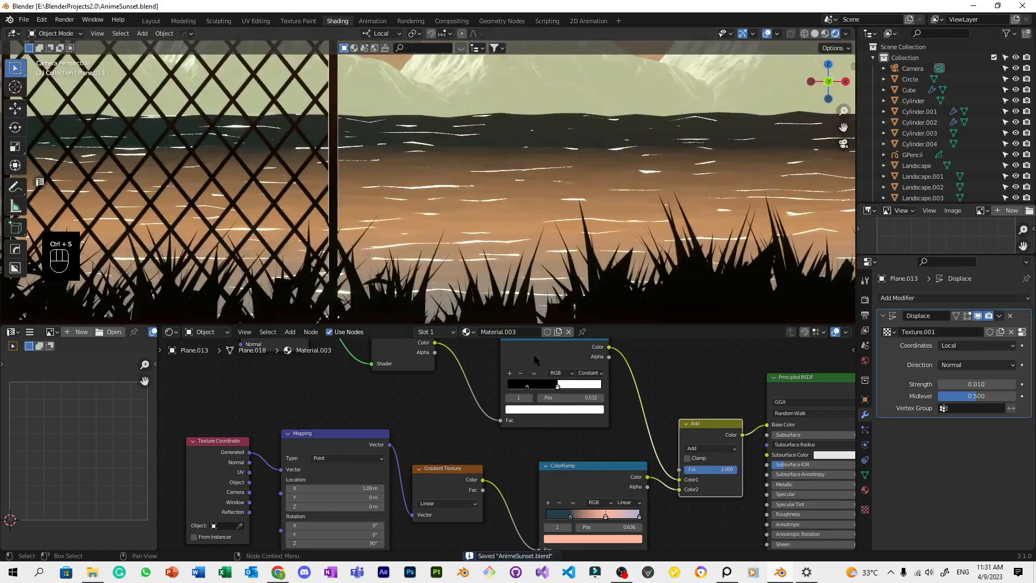
{"action": "left_click_drag", "start_coordinate": [558, 385], "coordinate": [556, 386]}
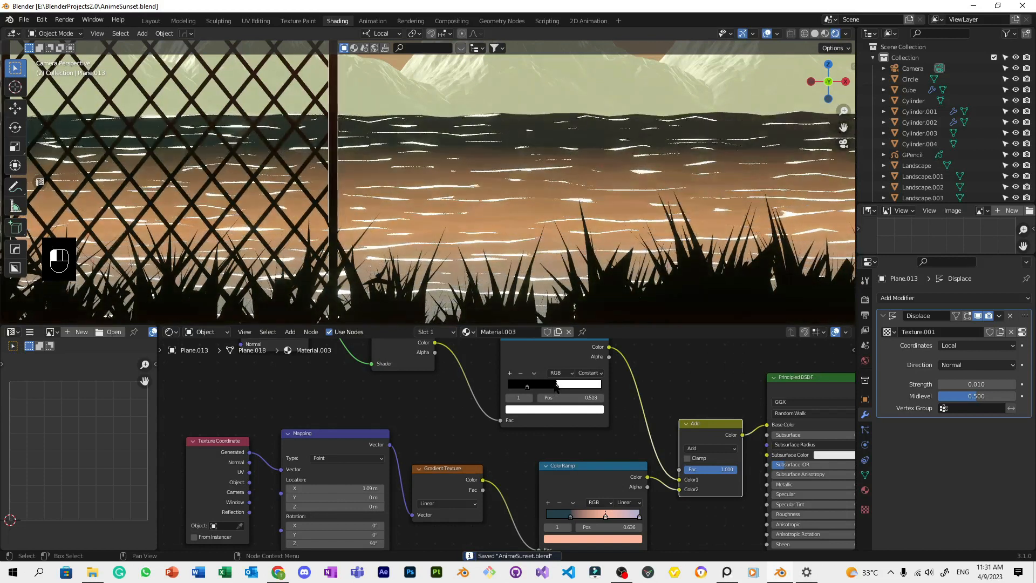
{"action": "key", "text": "Tab"}
{"action": "right_click", "coordinate": [532, 184]}
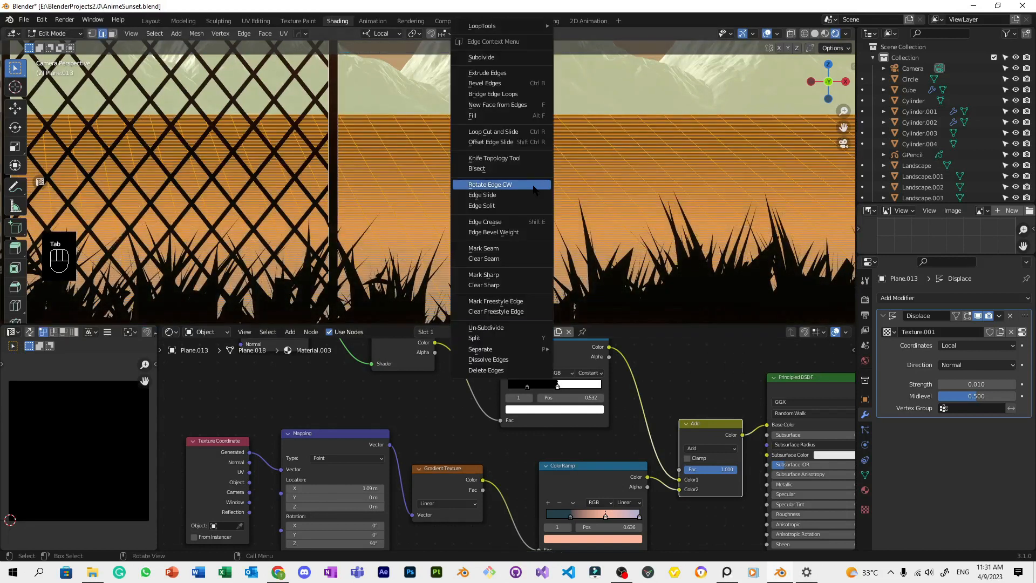
{"action": "key", "text": "Tab"}
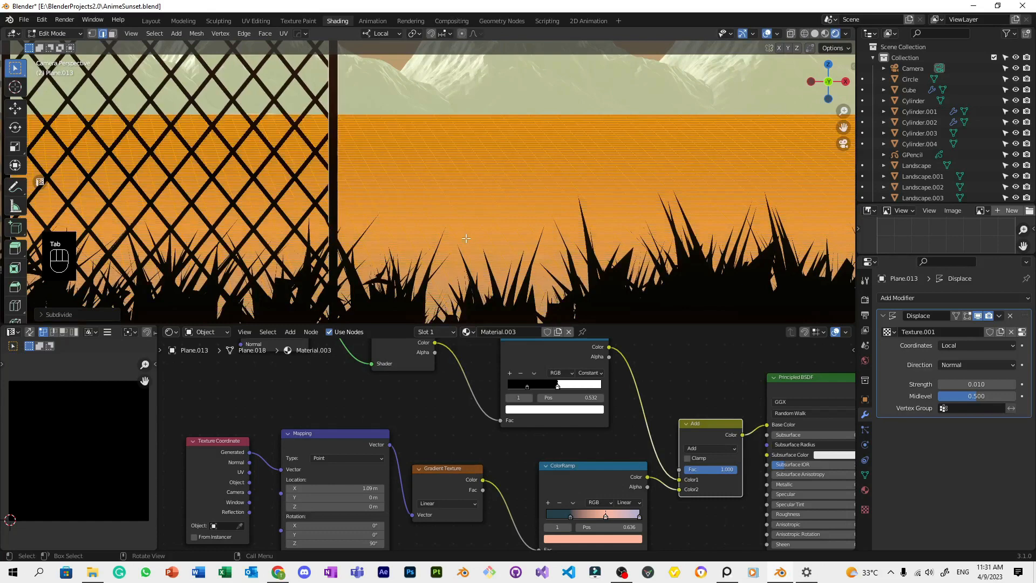
{"action": "scroll", "coordinate": [473, 236], "scroll_direction": "down", "scroll_amount": 6}
{"action": "scroll", "coordinate": [512, 260], "scroll_direction": "up", "scroll_amount": 9}
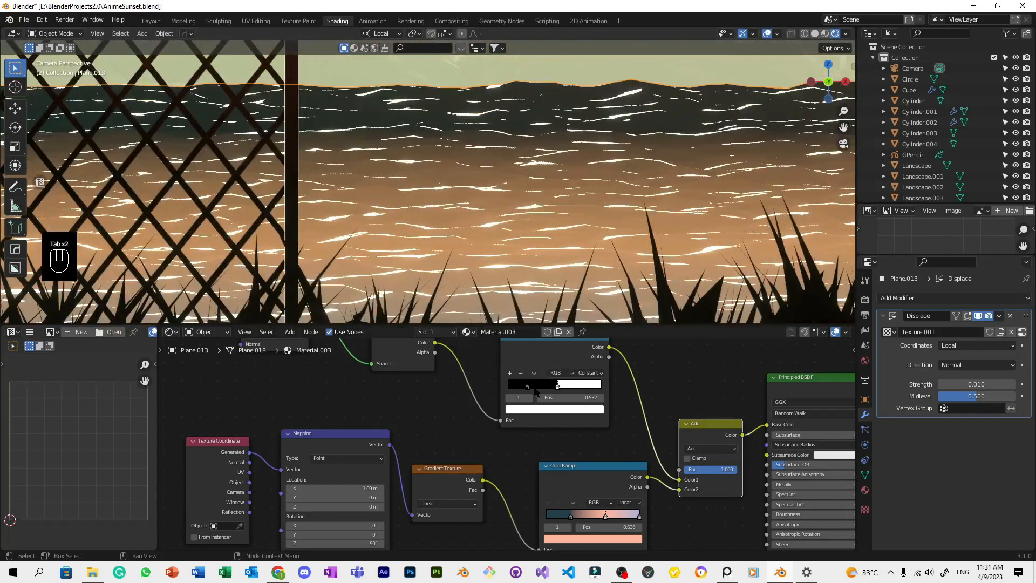
Move the Constant ColorRamp's white stop to 0.586, save, and reselect the ground plane.
{"action": "left_click_drag", "start_coordinate": [558, 389], "coordinate": [568, 386]}
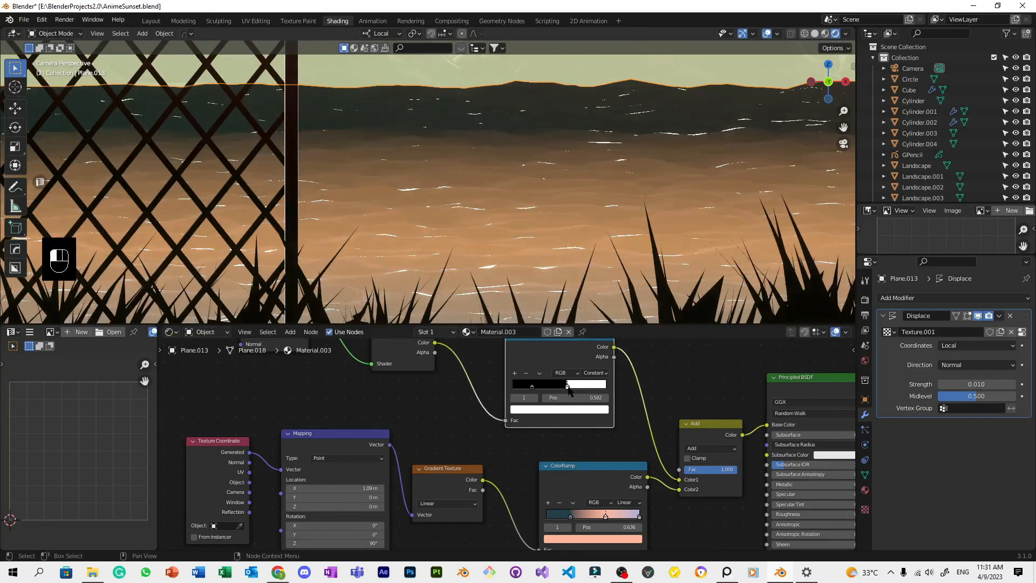
{"action": "left_click", "coordinate": [578, 169]}
{"action": "scroll", "coordinate": [577, 175], "scroll_direction": "down", "scroll_amount": 10}
{"action": "left_click", "coordinate": [530, 294]}
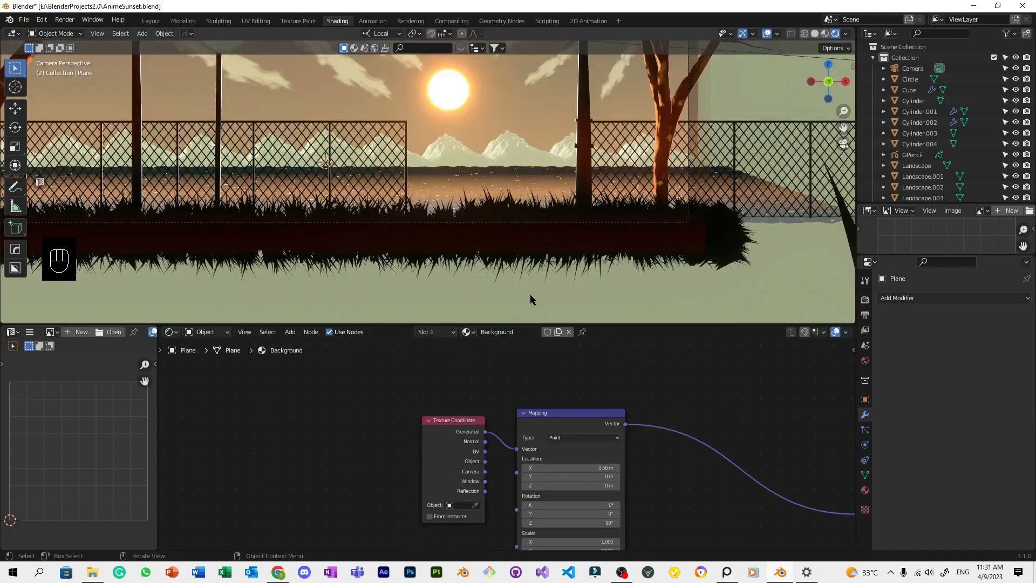
{"action": "key", "text": "ctrl+s"}
{"action": "scroll", "coordinate": [530, 294], "scroll_direction": "up", "scroll_amount": 6}
{"action": "scroll", "coordinate": [529, 264], "scroll_direction": "up", "scroll_amount": 5}
{"action": "left_click", "coordinate": [526, 202]}
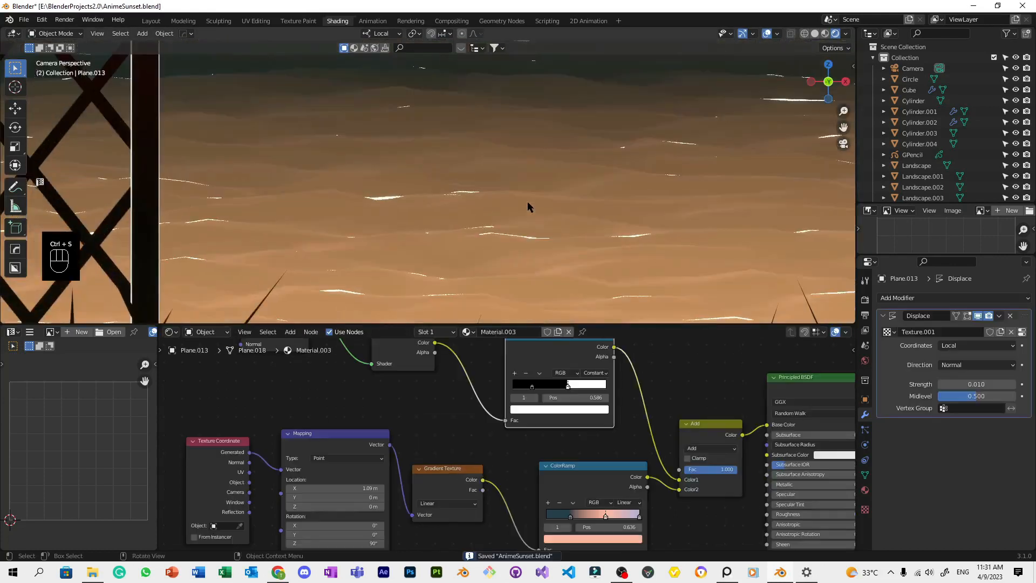
Examine the water's white highlights in the camera view from far and near, saving the file along the way.
{"action": "scroll", "coordinate": [526, 201], "scroll_direction": "down", "scroll_amount": 2}
{"action": "scroll", "coordinate": [527, 201], "scroll_direction": "down", "scroll_amount": 8}
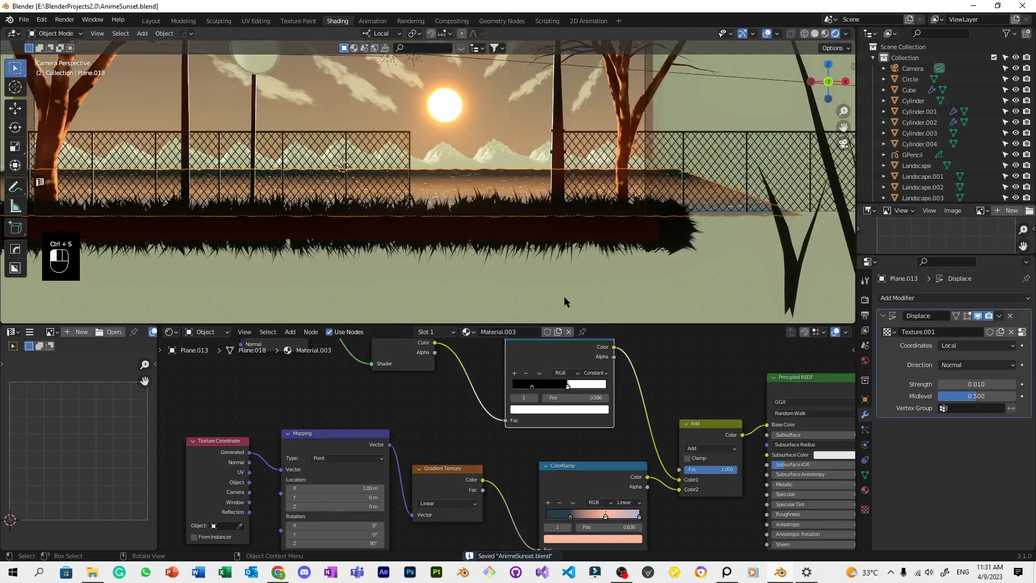
{"action": "scroll", "coordinate": [501, 225], "scroll_direction": "down", "scroll_amount": 3}
{"action": "scroll", "coordinate": [501, 225], "scroll_direction": "up", "scroll_amount": 3}
{"action": "key", "text": "ctrl+s"}
{"action": "scroll", "coordinate": [580, 261], "scroll_direction": "up", "scroll_amount": 5}
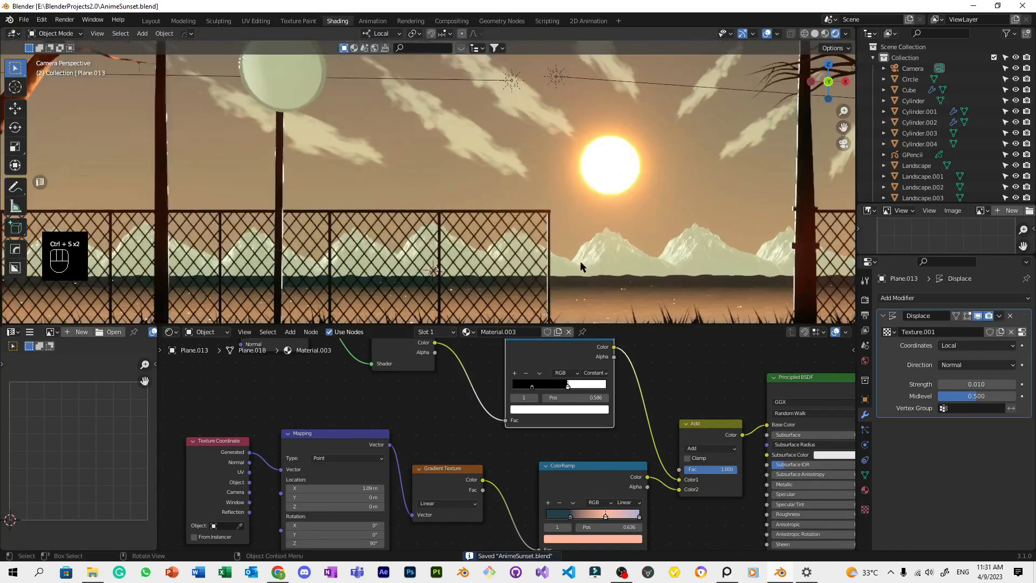
{"action": "scroll", "coordinate": [452, 108], "scroll_direction": "up", "scroll_amount": 5}
{"action": "middle_click_drag", "start_coordinate": [518, 76], "coordinate": [483, 196], "text": "shift"}
{"action": "left_click", "coordinate": [507, 165]}
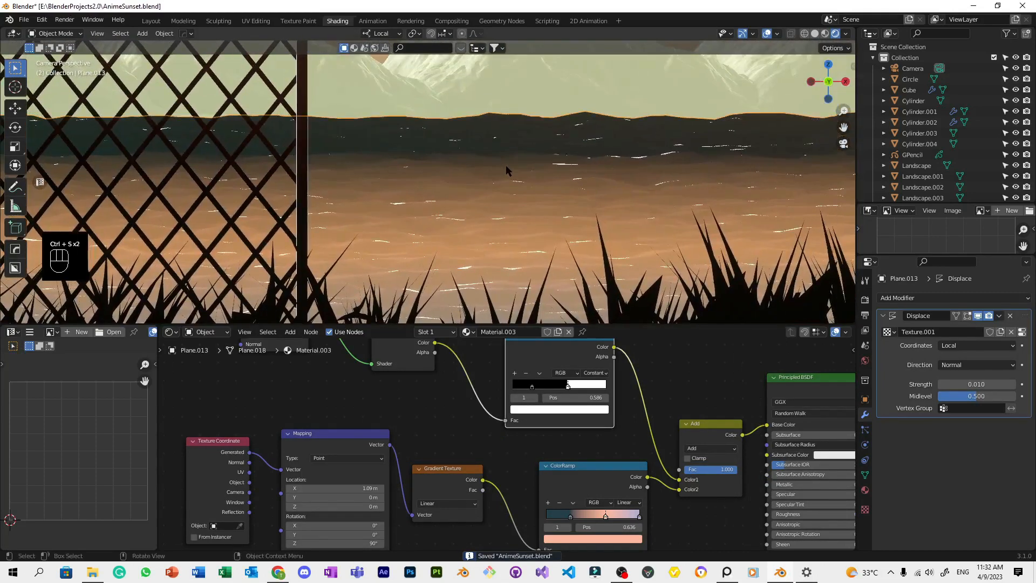
Add an area light to the scene near the far edge of the water plane.
{"action": "scroll", "coordinate": [503, 165], "scroll_direction": "down", "scroll_amount": 3}
{"action": "key", "text": "KP_Decimal"}
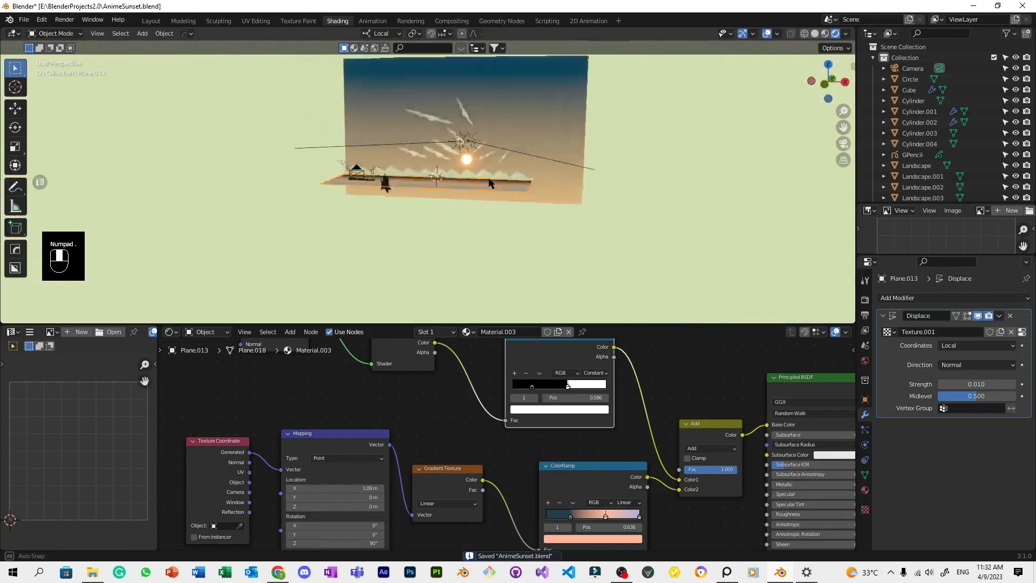
{"action": "key", "text": "shift"}
{"action": "key", "text": "shift+a"}
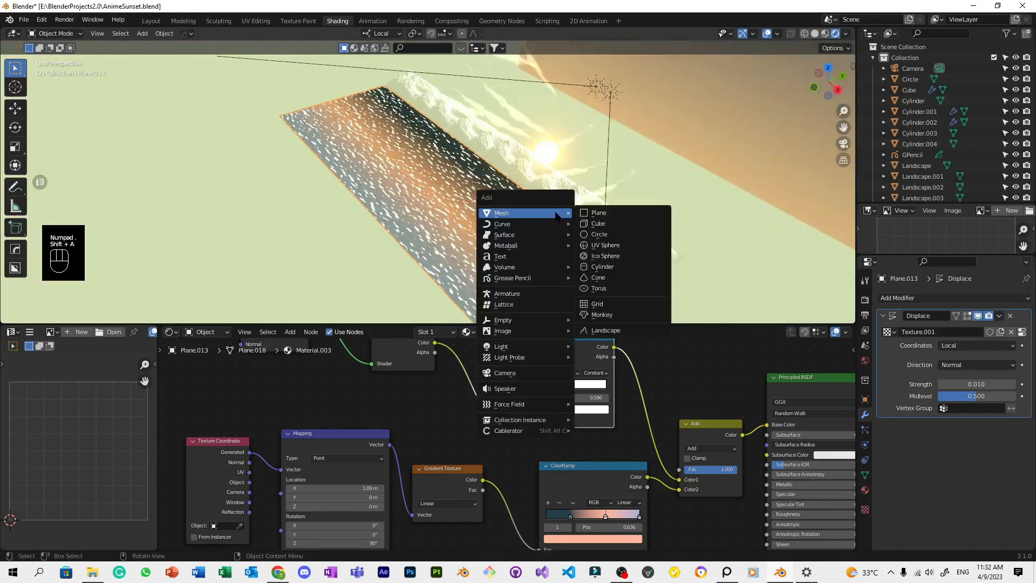
{"action": "mouse_move", "coordinate": [520, 358]}
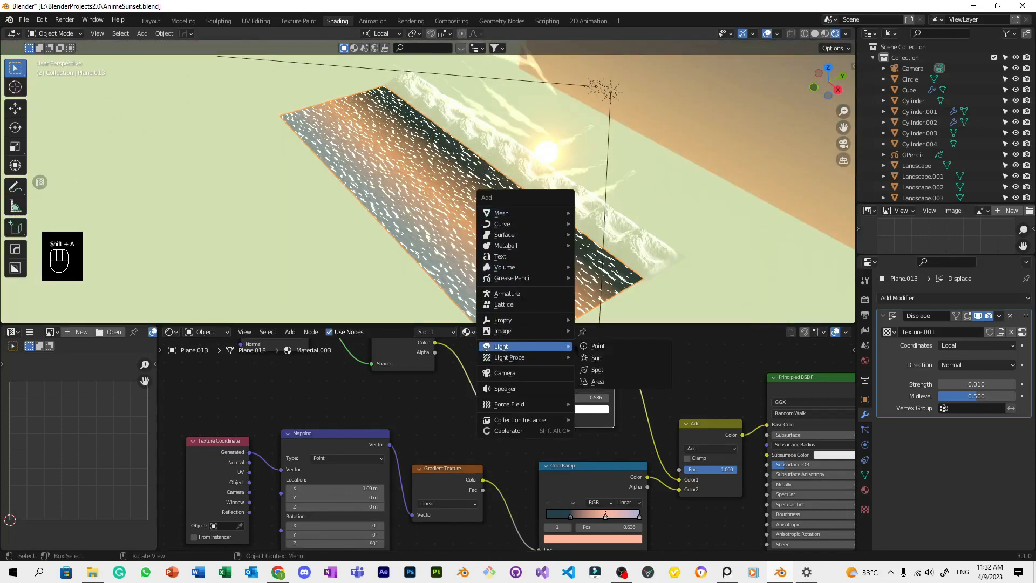
{"action": "left_click", "coordinate": [604, 382]}
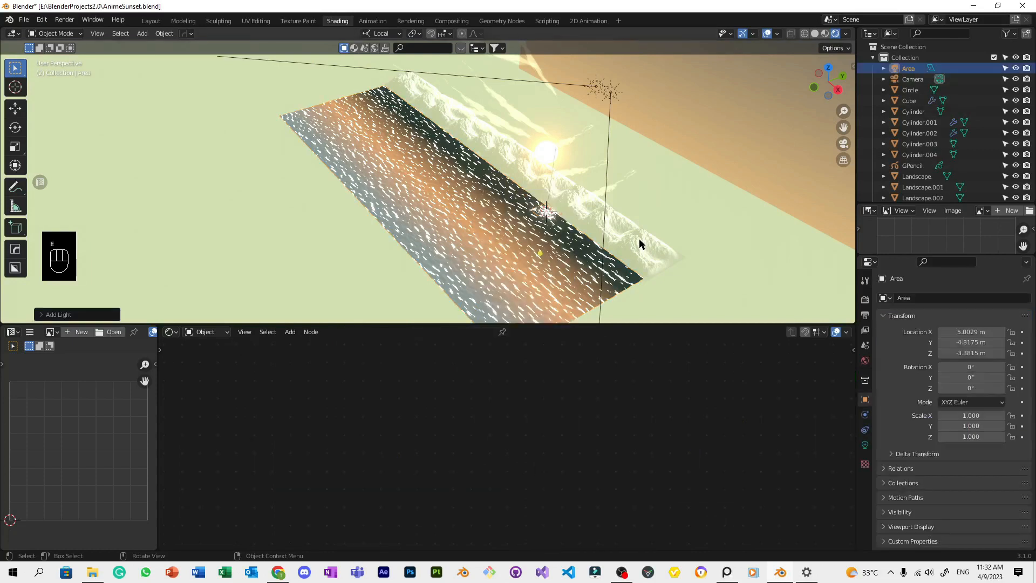
{"action": "key", "text": "r"}
{"action": "key", "text": "r"}
{"action": "right_click", "coordinate": [636, 174]}
Rotate the area light about -75° around its local X axis and return to the camera view.
{"action": "key", "text": "KP_Decimal"}
{"action": "middle_click_drag", "start_coordinate": [571, 143], "coordinate": [545, 174]}
{"action": "key", "text": "y"}
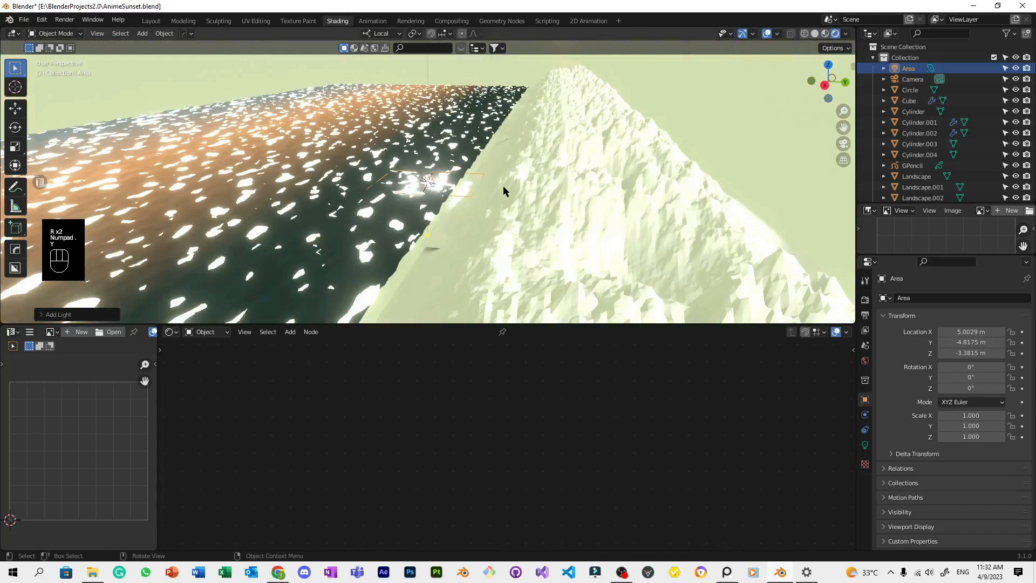
{"action": "key", "text": "r"}
{"action": "key", "text": "y"}
{"action": "key", "text": "r"}
{"action": "key", "text": "x"}
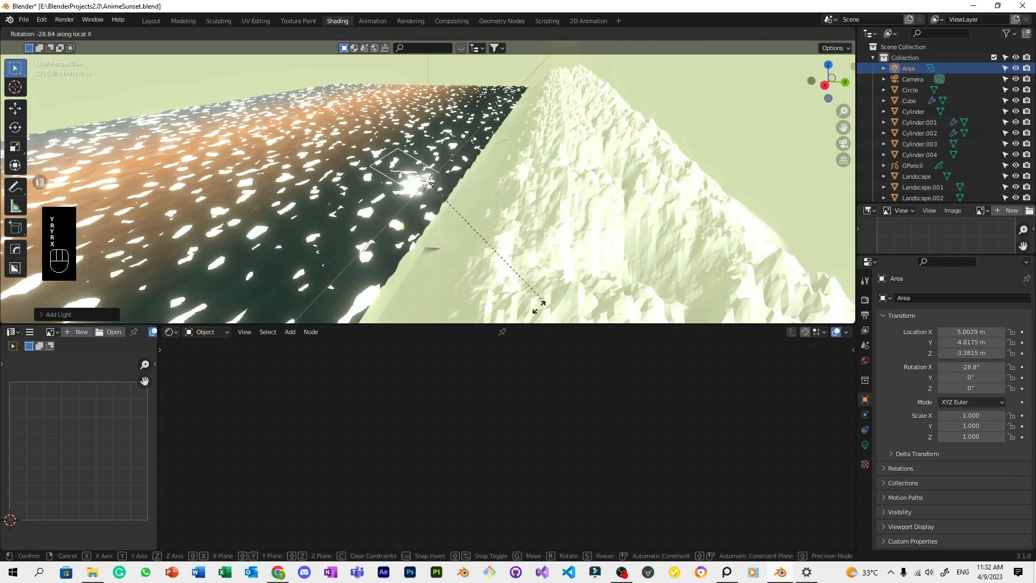
{"action": "left_click", "coordinate": [498, 130]}
{"action": "key", "text": "KP_0"}
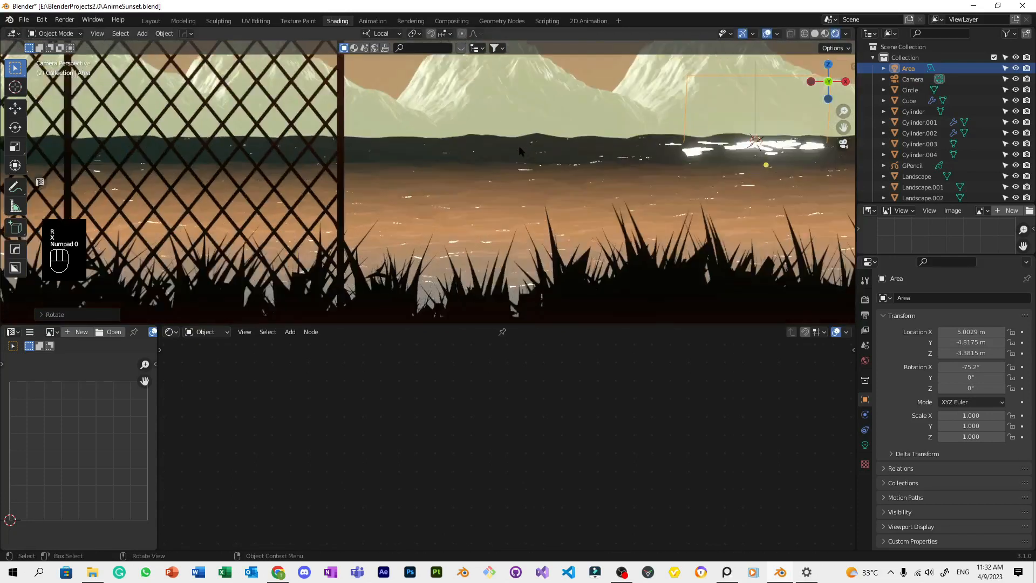
Move the area light above the water's far edge, at about X 4.51 m, Y -3.96 m, Z -2.84 m.
{"action": "key", "text": "g"}
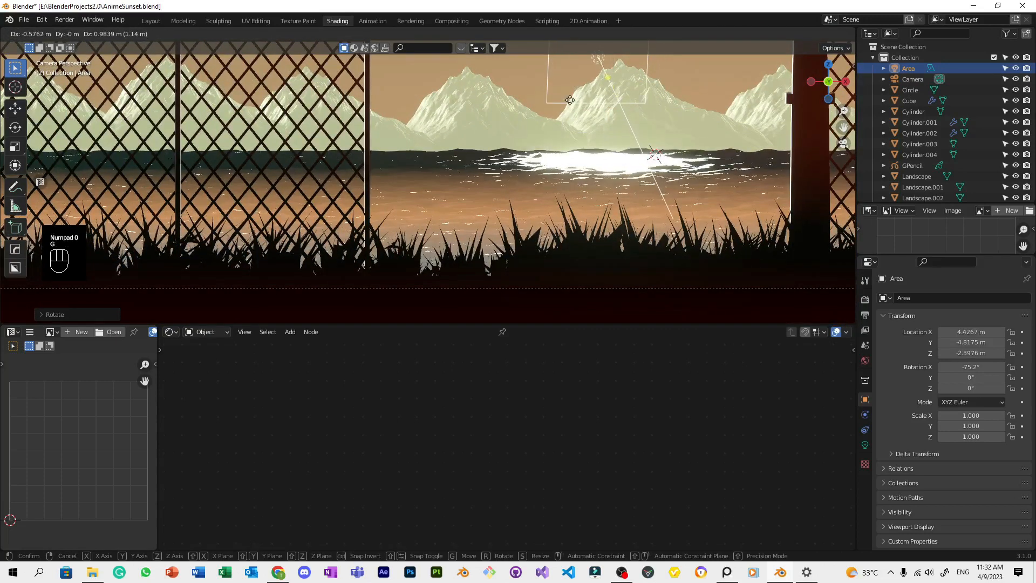
{"action": "key", "text": "g"}
{"action": "key", "text": "y"}
{"action": "left_click", "coordinate": [612, 159]}
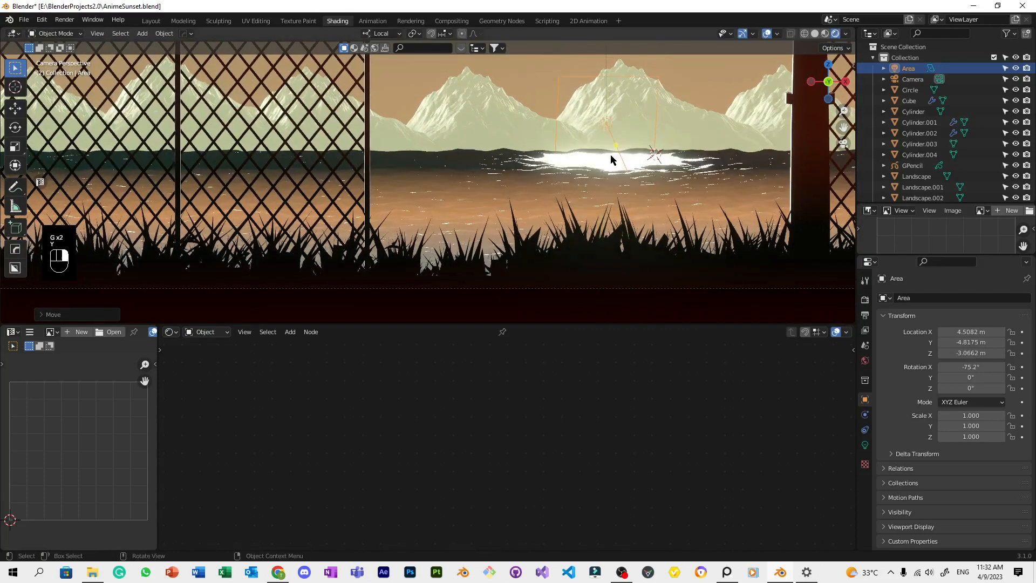
{"action": "key", "text": "g"}
{"action": "key", "text": "x"}
{"action": "key", "text": "g"}
{"action": "key", "text": "z"}
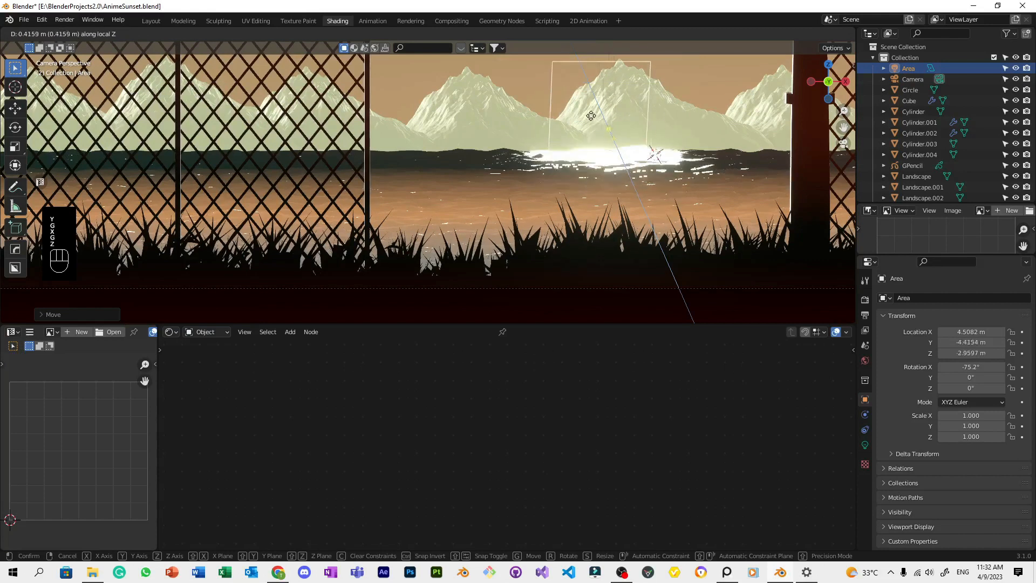
{"action": "key", "text": "d"}
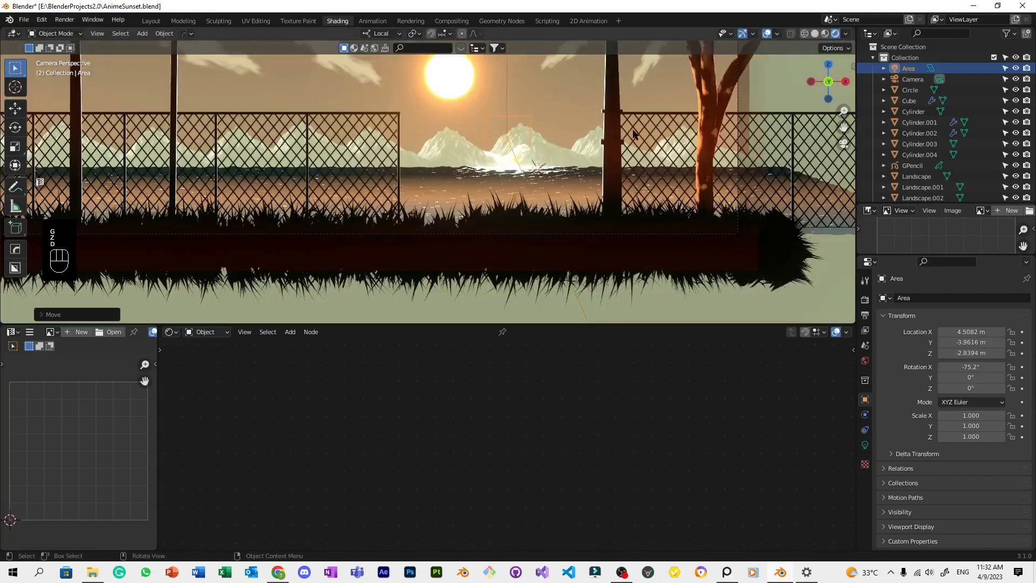
Move the area light along X to about 3.20 m so it sits beneath the sun.
{"action": "key", "text": "g"}
{"action": "key", "text": "x"}
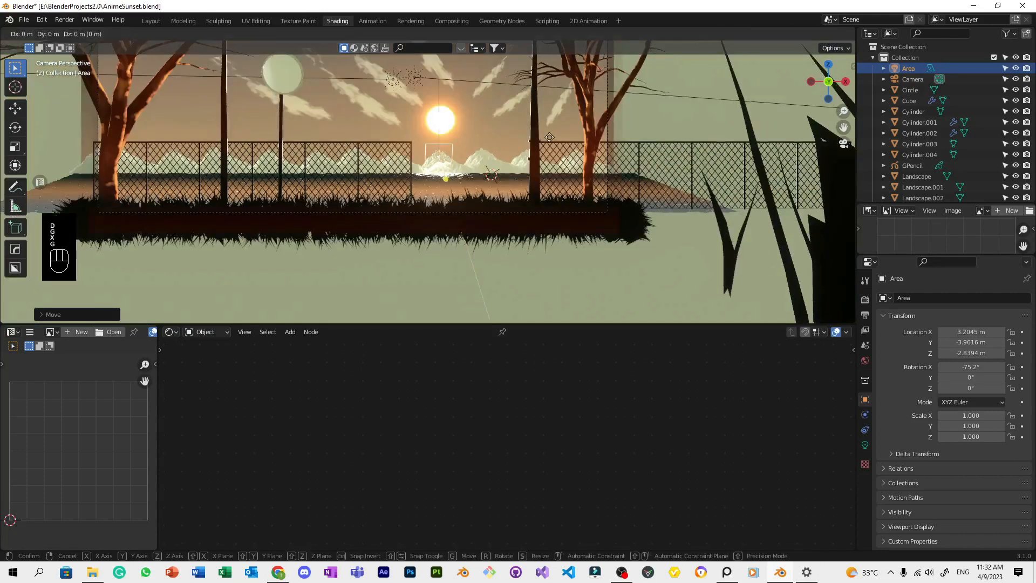
{"action": "key", "text": "z"}
{"action": "left_click", "coordinate": [551, 135]}
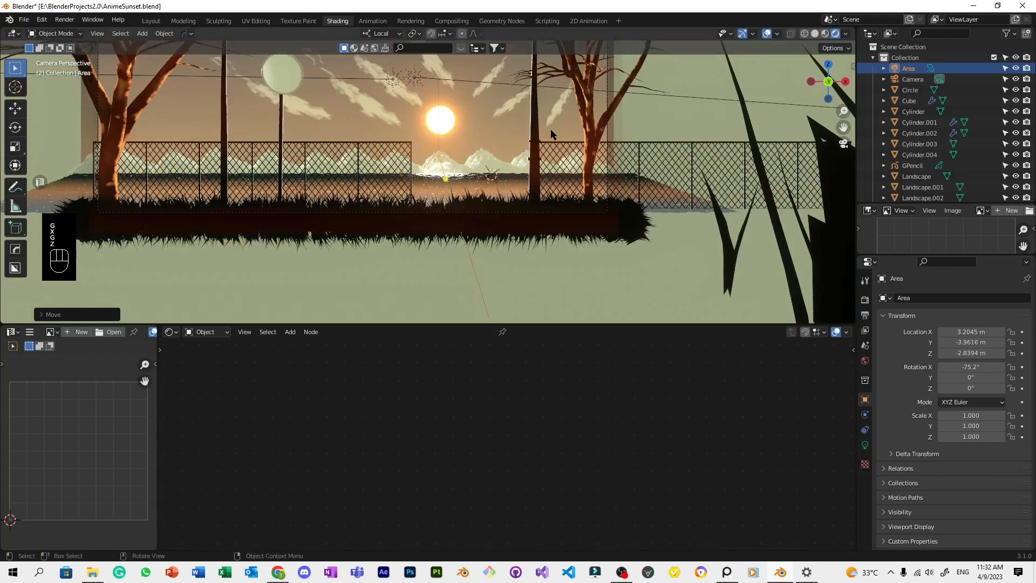
Switch the transform orientation to Global and raise the area light to about -2.27 m on Z.
{"action": "left_click", "coordinate": [380, 34]}
{"action": "left_click", "coordinate": [368, 66]}
{"action": "scroll", "coordinate": [514, 144], "scroll_direction": "up", "scroll_amount": 4}
{"action": "key", "text": "g"}
{"action": "key", "text": "z"}
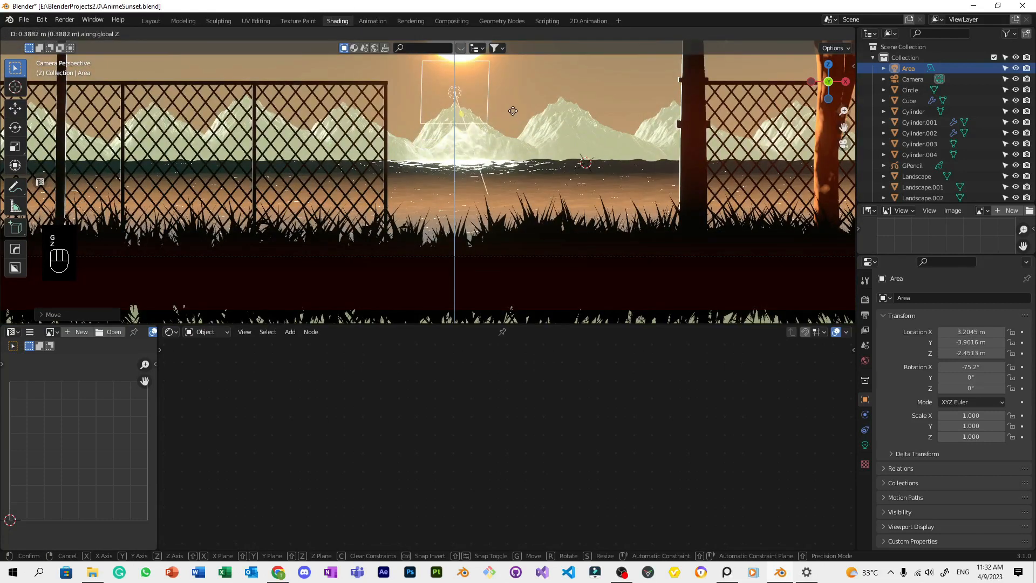
{"action": "key", "text": "r"}
{"action": "key", "text": "c"}
{"action": "key", "text": "r"}
{"action": "key", "text": "y"}
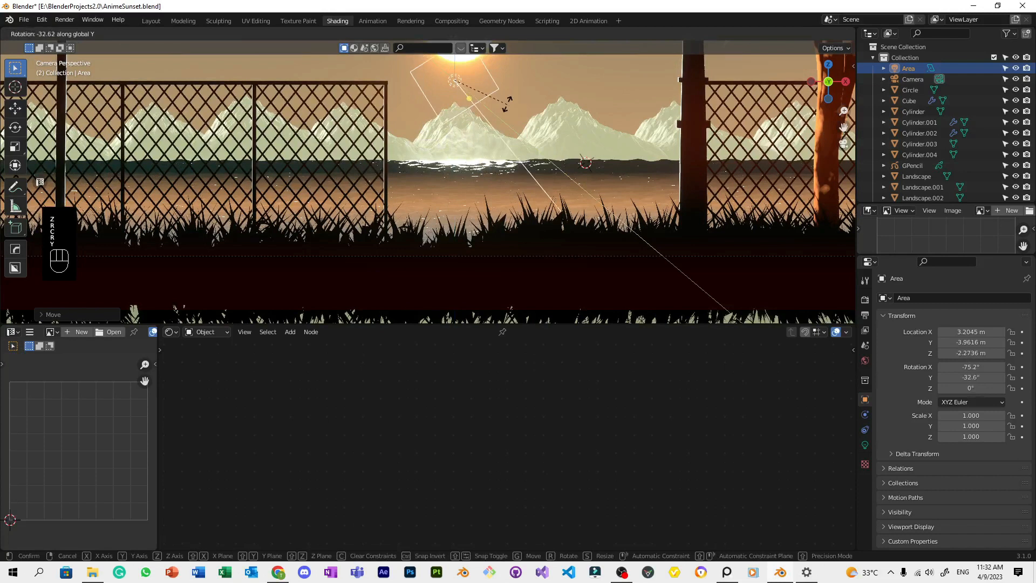
{"action": "right_click", "coordinate": [507, 103]}
Scale the area light down to about 0.312 and place a duplicate of it at about -5.55 m on global Y.
{"action": "key", "text": "s"}
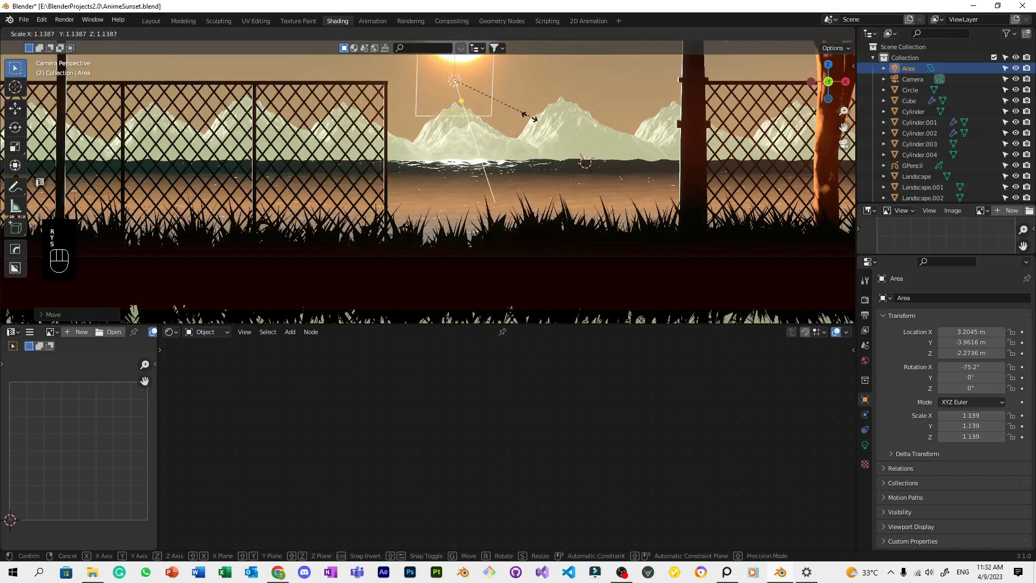
{"action": "left_click", "coordinate": [479, 80]}
{"action": "key", "text": "shift+d"}
{"action": "key", "text": "g"}
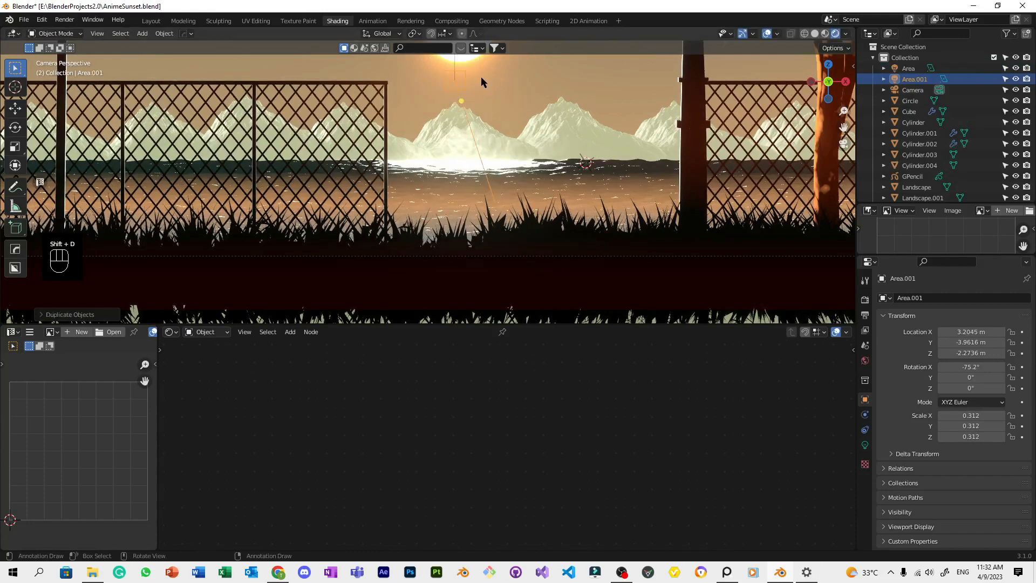
{"action": "key", "text": "y"}
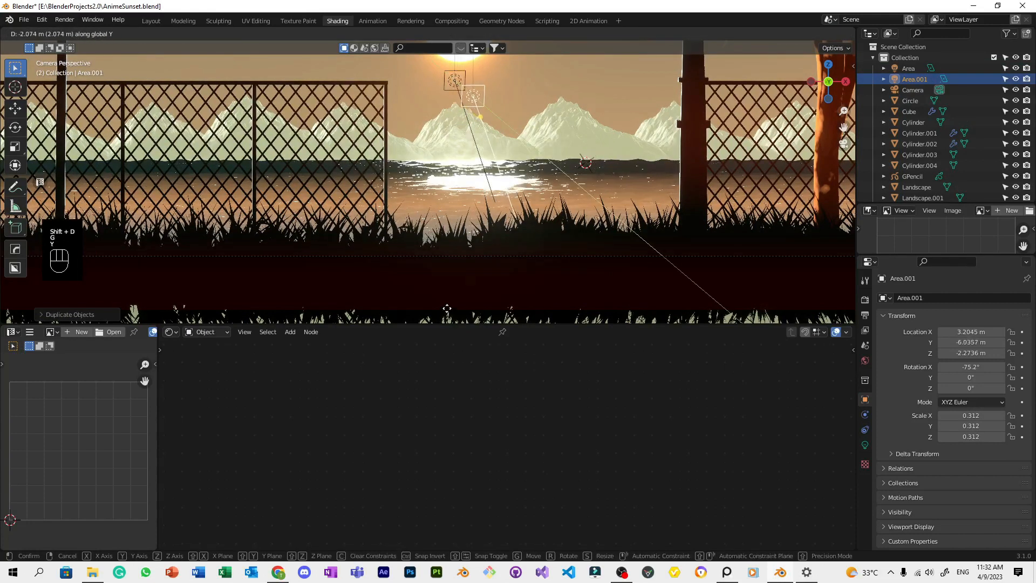
{"action": "left_click", "coordinate": [488, 332]}
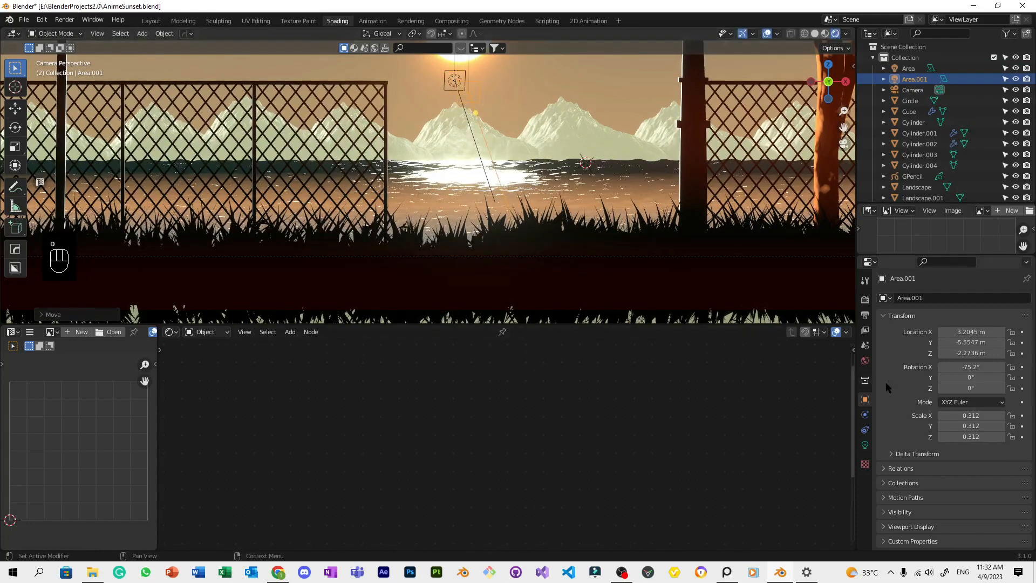
Set the duplicated area light's power to 5 W.
{"action": "left_click", "coordinate": [865, 445]}
{"action": "left_click", "coordinate": [966, 372]}
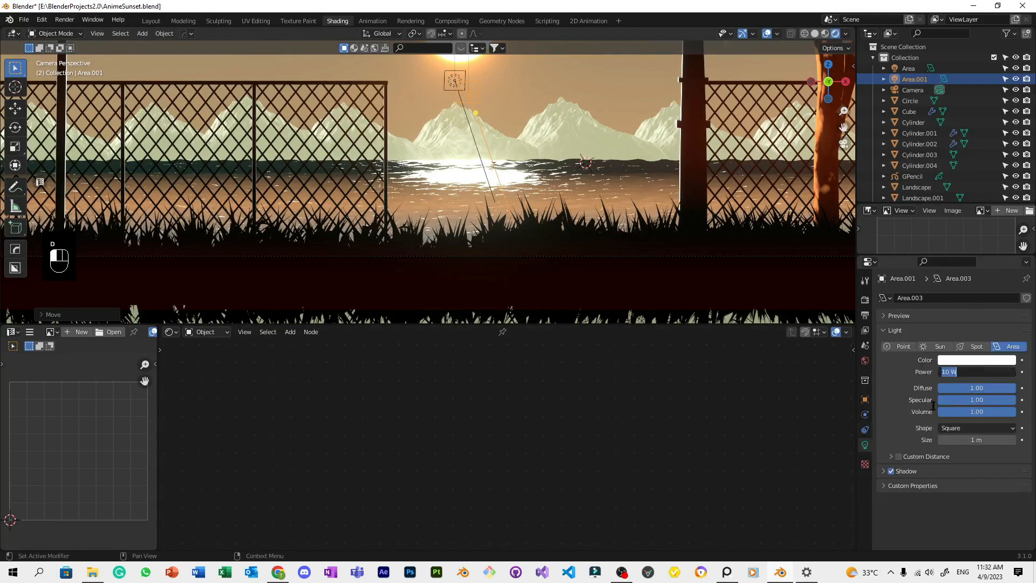
{"action": "type", "text": "5"}
{"action": "key", "text": "Return"}
Move the duplicated area light closer to the camera along Y, align it beneath the original light, and save the file.
{"action": "scroll", "coordinate": [546, 124], "scroll_direction": "down", "scroll_amount": 4}
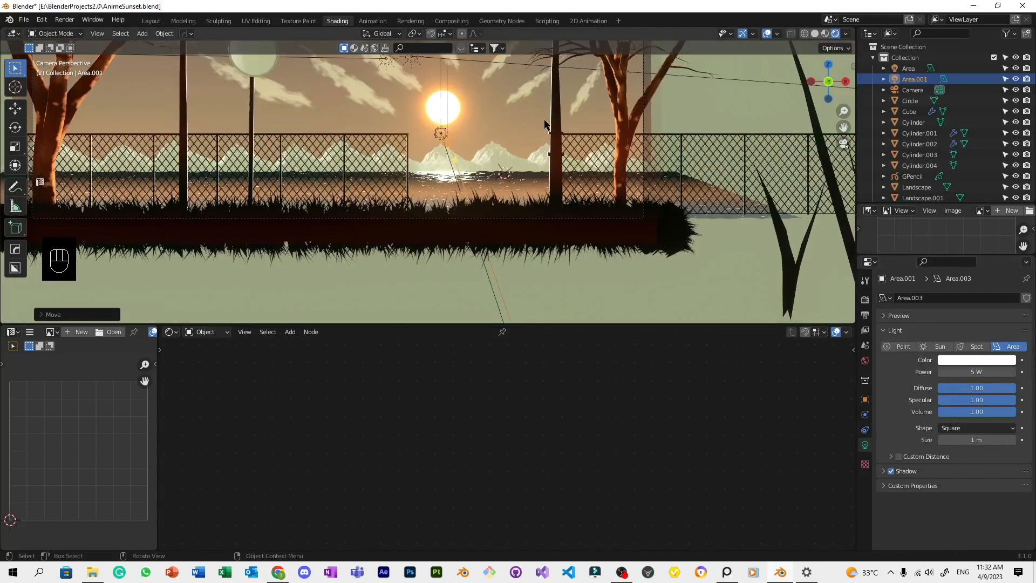
{"action": "scroll", "coordinate": [542, 122], "scroll_direction": "up", "scroll_amount": 2}
{"action": "scroll", "coordinate": [542, 122], "scroll_direction": "up", "scroll_amount": 2}
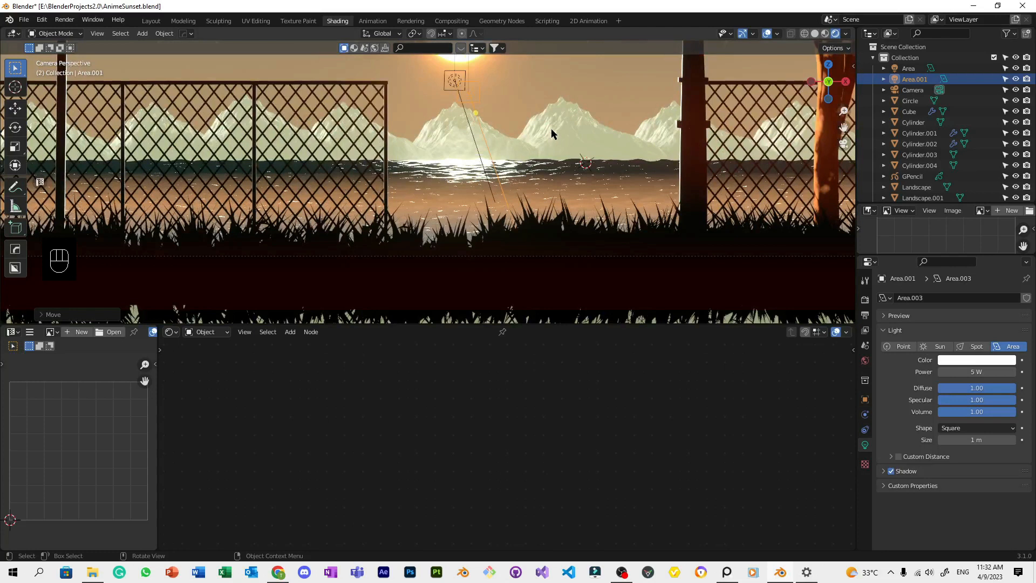
{"action": "key", "text": "g"}
{"action": "key", "text": "y"}
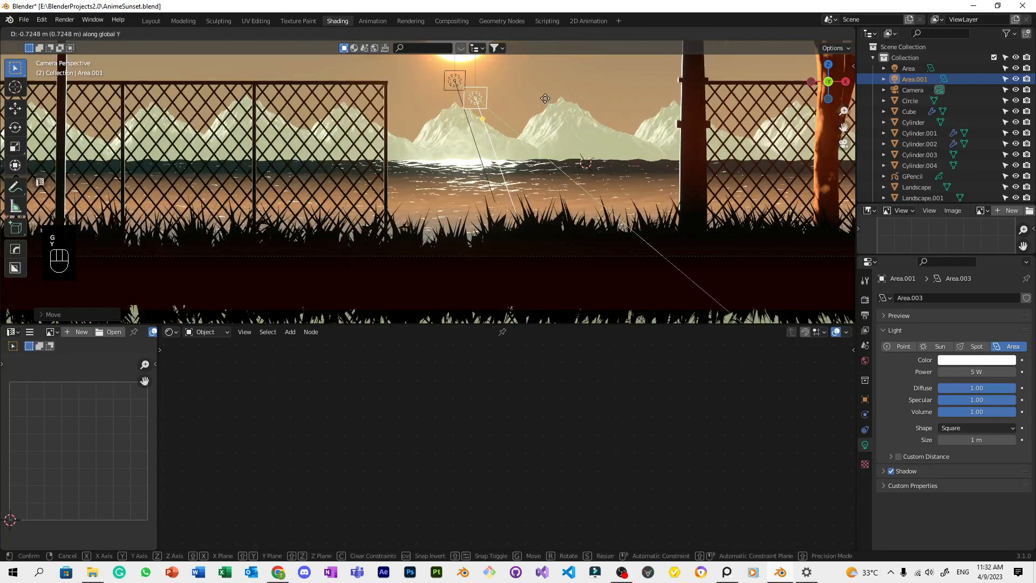
{"action": "key", "text": "g"}
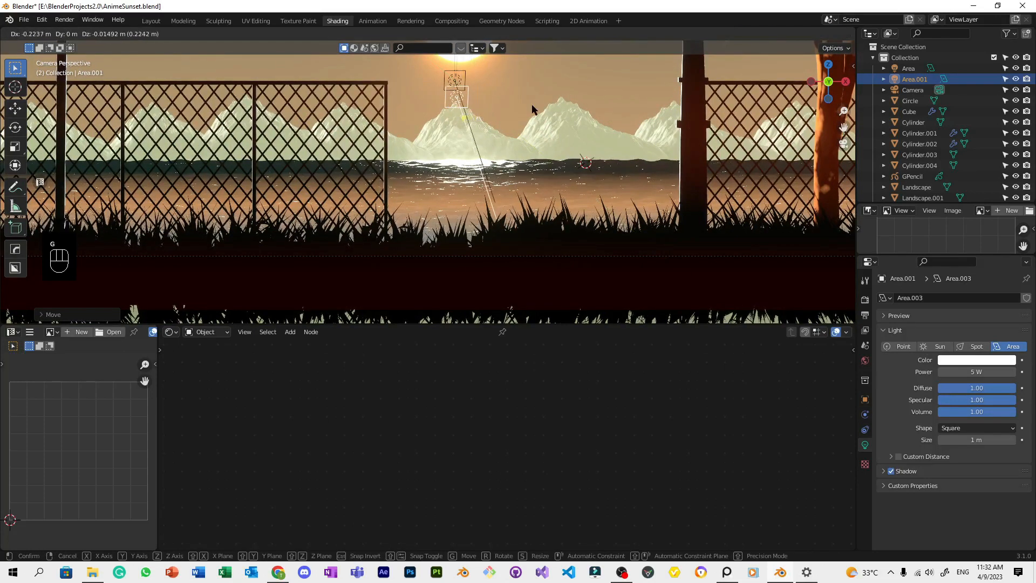
{"action": "left_click", "coordinate": [531, 108]}
{"action": "scroll", "coordinate": [532, 105], "scroll_direction": "down", "scroll_amount": 3}
{"action": "left_click", "coordinate": [533, 101]}
{"action": "key", "text": "ctrl+a"}
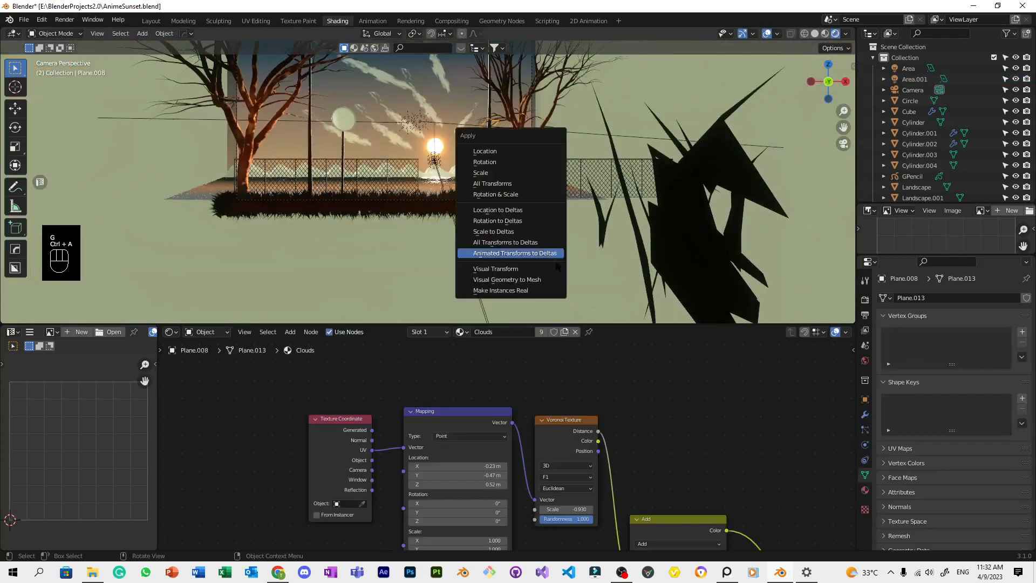
{"action": "scroll", "coordinate": [486, 169], "scroll_direction": "up", "scroll_amount": 5}
{"action": "key", "text": "ctrl+s"}
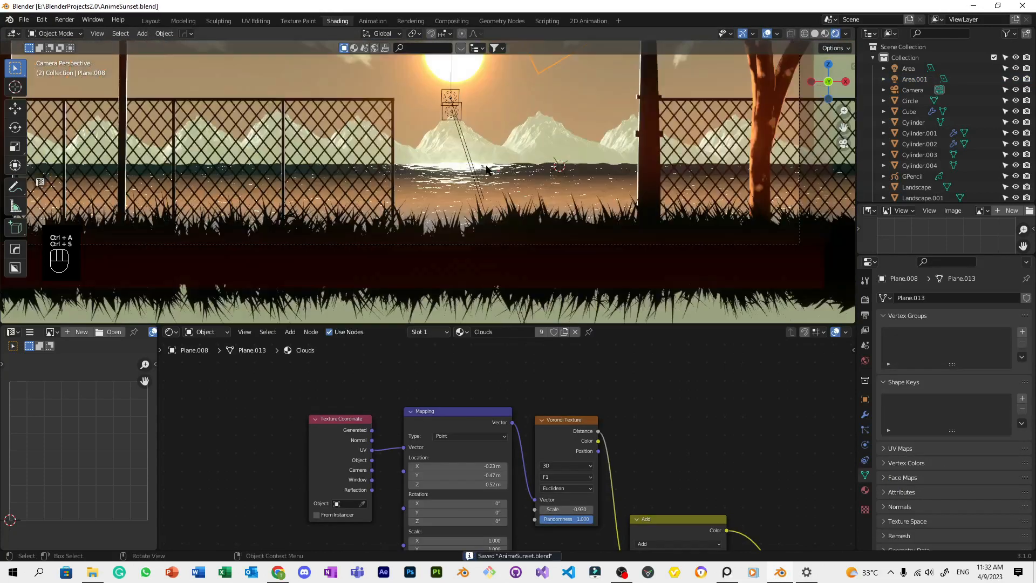
Set the original area light's power to 8 W and save the file.
{"action": "left_click", "coordinate": [444, 102]}
{"action": "left_click", "coordinate": [445, 101]}
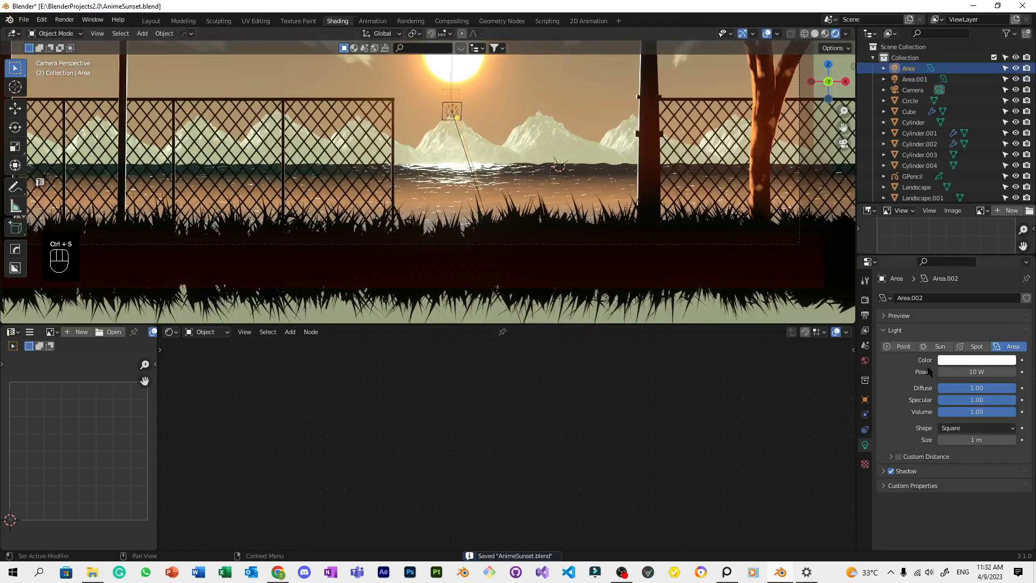
{"action": "left_click", "coordinate": [957, 372]}
{"action": "type", "text": "8"}
{"action": "key", "text": "Return"}
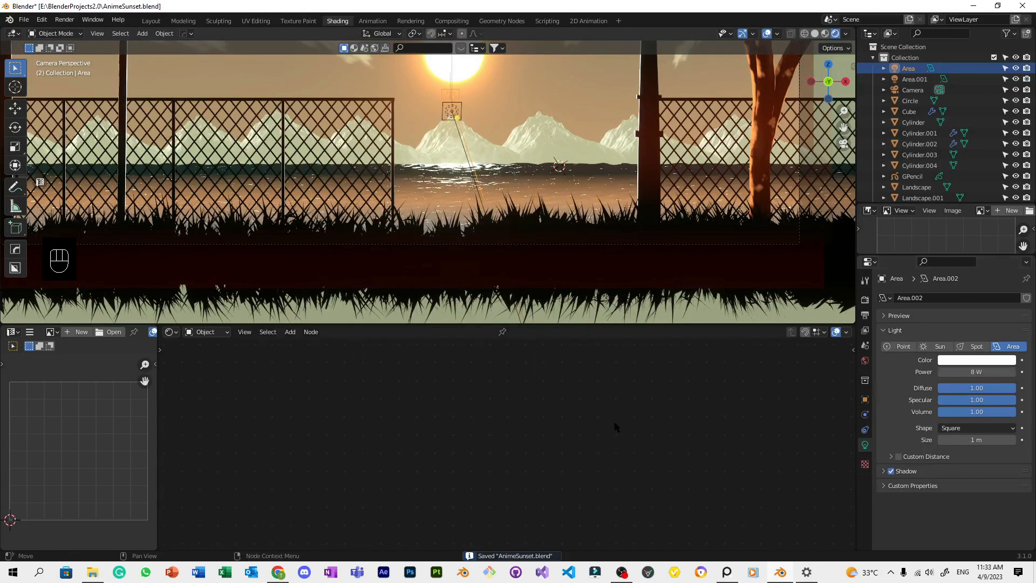
{"action": "scroll", "coordinate": [539, 130], "scroll_direction": "down", "scroll_amount": 3}
{"action": "key", "text": "ctrl+s"}
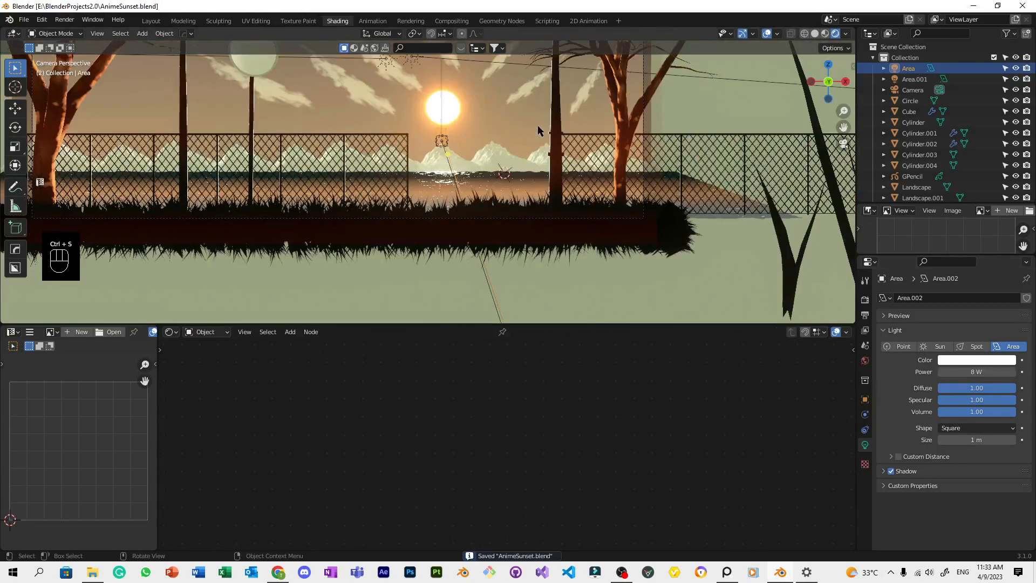
{"action": "left_click", "coordinate": [595, 293]}
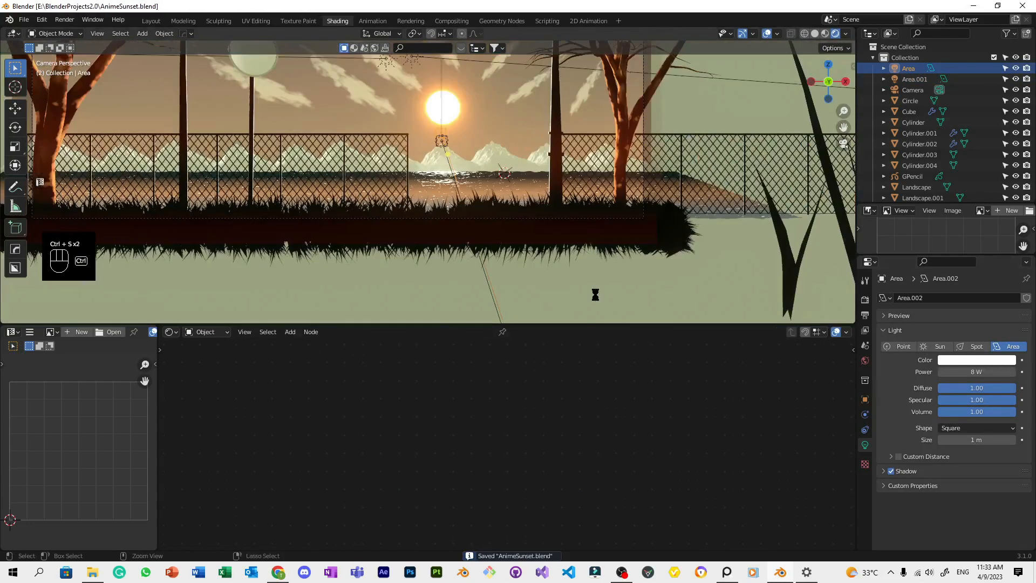
Tint the light stop of the water's highlight ColorRamp a pale orange with hue 0.054, saturation 0.558 and value 5.000.
{"action": "scroll", "coordinate": [496, 170], "scroll_direction": "down", "scroll_amount": 2}
{"action": "scroll", "coordinate": [482, 173], "scroll_direction": "up", "scroll_amount": 5}
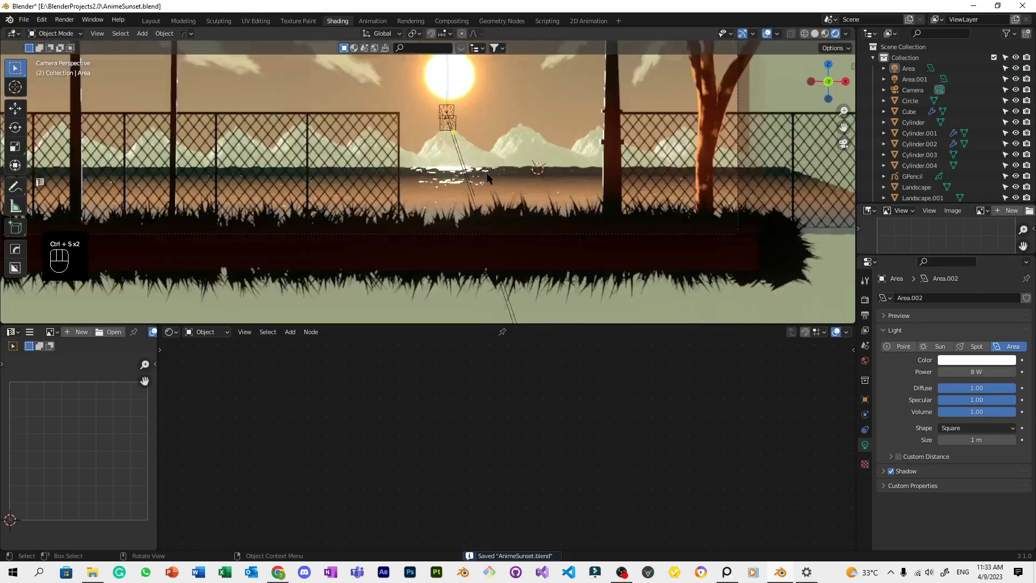
{"action": "left_click", "coordinate": [482, 179]}
{"action": "scroll", "coordinate": [565, 400], "scroll_direction": "up", "scroll_amount": 2}
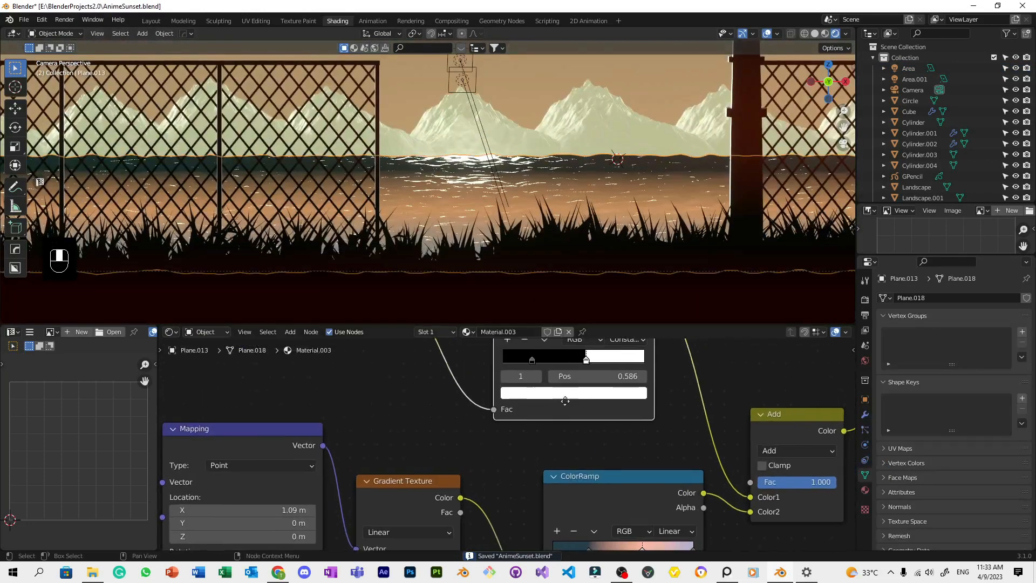
{"action": "scroll", "coordinate": [565, 400], "scroll_direction": "up", "scroll_amount": 1}
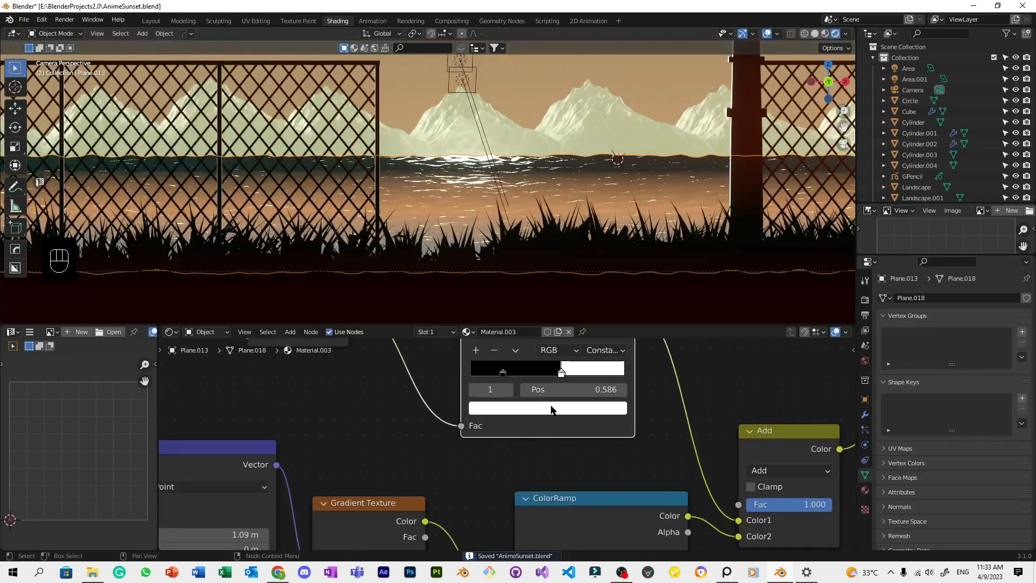
{"action": "left_click", "coordinate": [565, 398]}
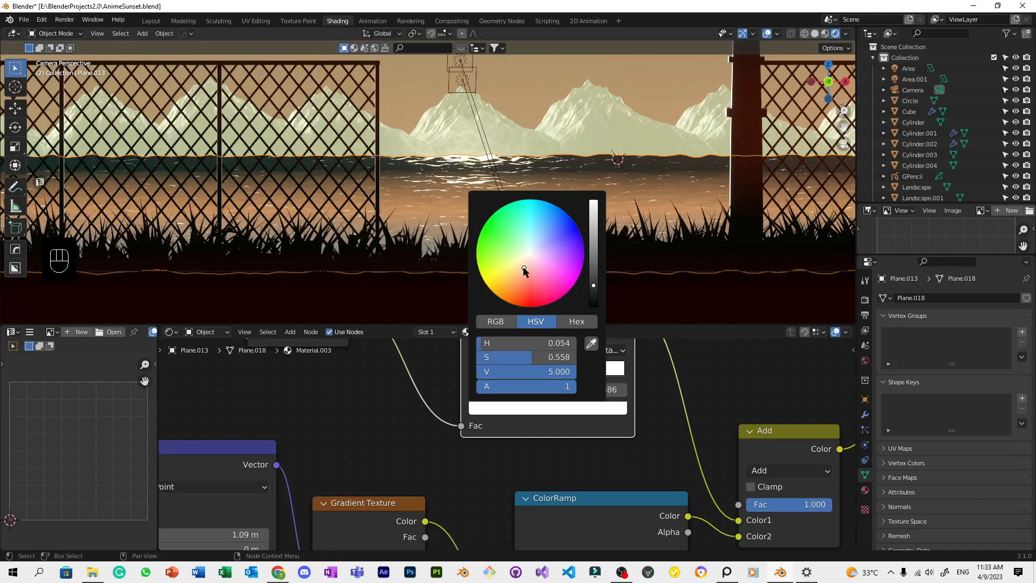
{"action": "scroll", "coordinate": [485, 183], "scroll_direction": "up", "scroll_amount": 5}
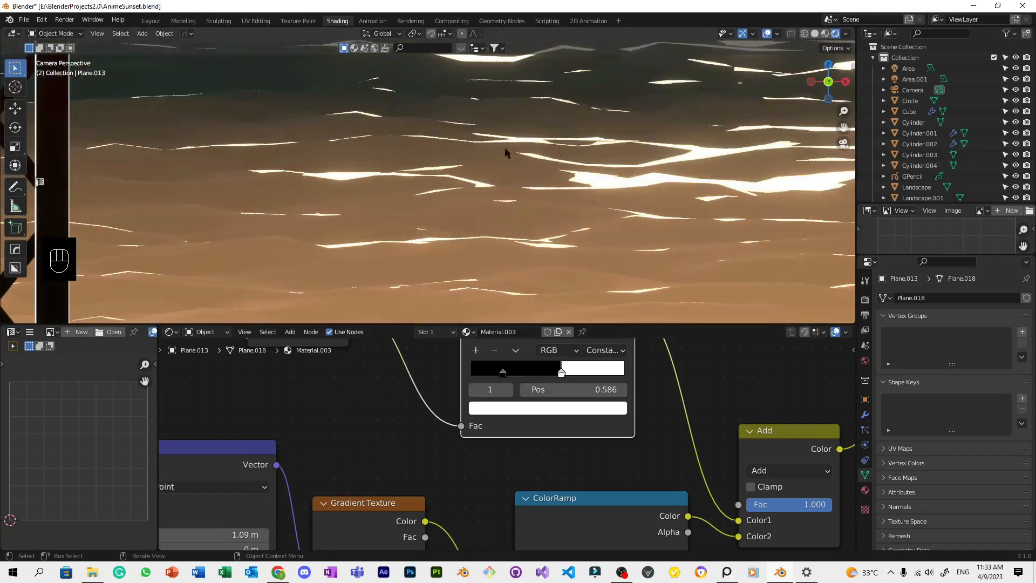
Try moving the light stop of the water's highlight ColorRamp to position 0.550, and undo the change.
{"action": "scroll", "coordinate": [485, 184], "scroll_direction": "down", "scroll_amount": 5}
{"action": "scroll", "coordinate": [485, 183], "scroll_direction": "up", "scroll_amount": 2}
{"action": "left_click_drag", "start_coordinate": [562, 373], "coordinate": [568, 373]}
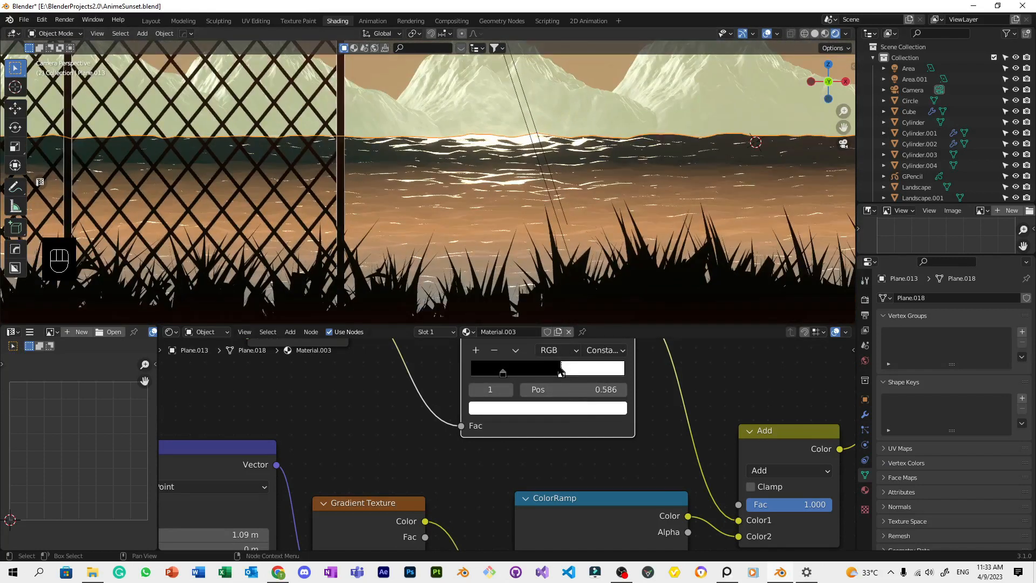
{"action": "key", "text": "ctrl+z"}
{"action": "key", "text": "ctrl+z"}
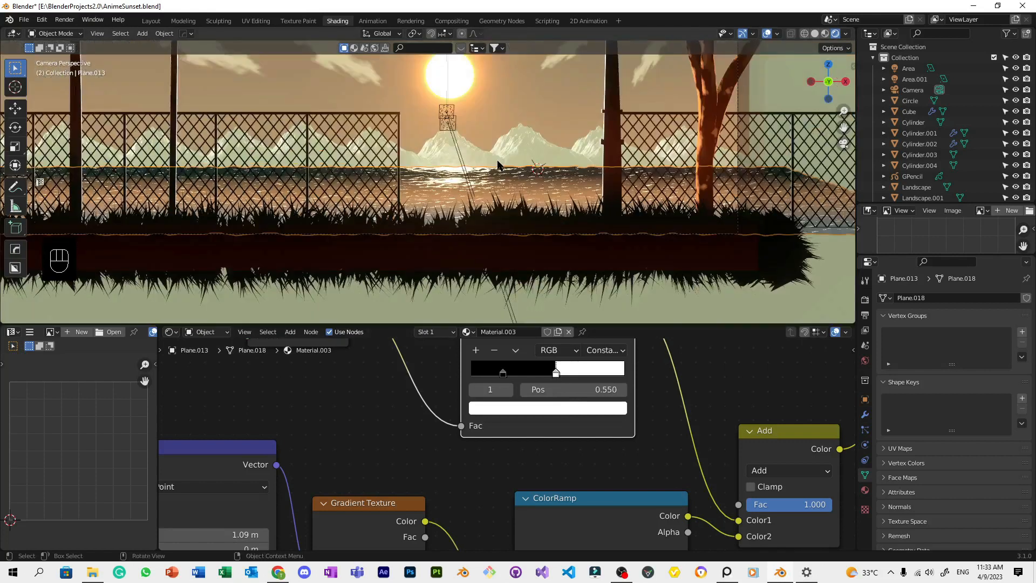
Set the saturation of the water highlight ColorRamp's light stop to 0.671 and save the file.
{"action": "left_click", "coordinate": [564, 408]}
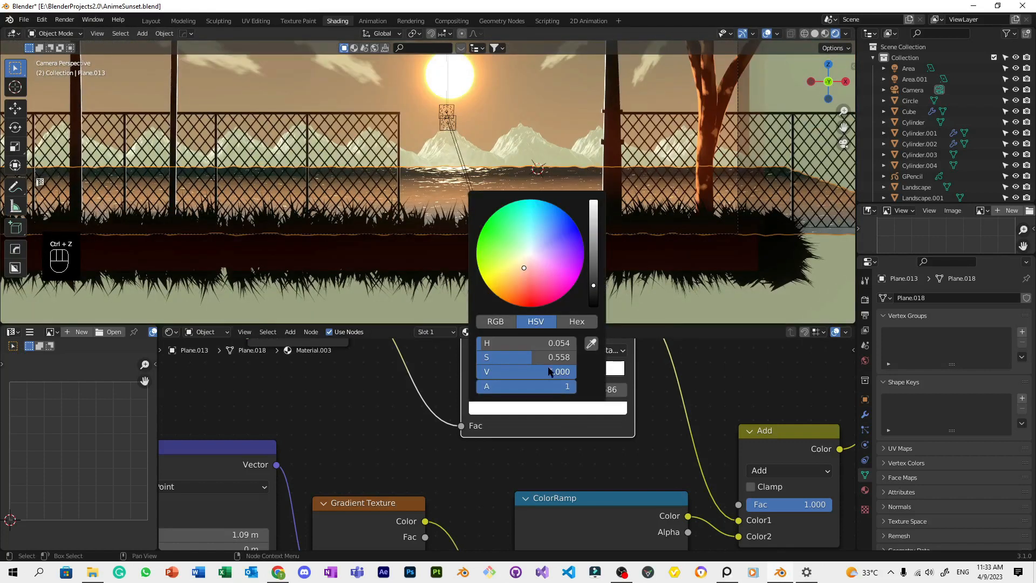
{"action": "left_click_drag", "start_coordinate": [548, 357], "coordinate": [559, 357]}
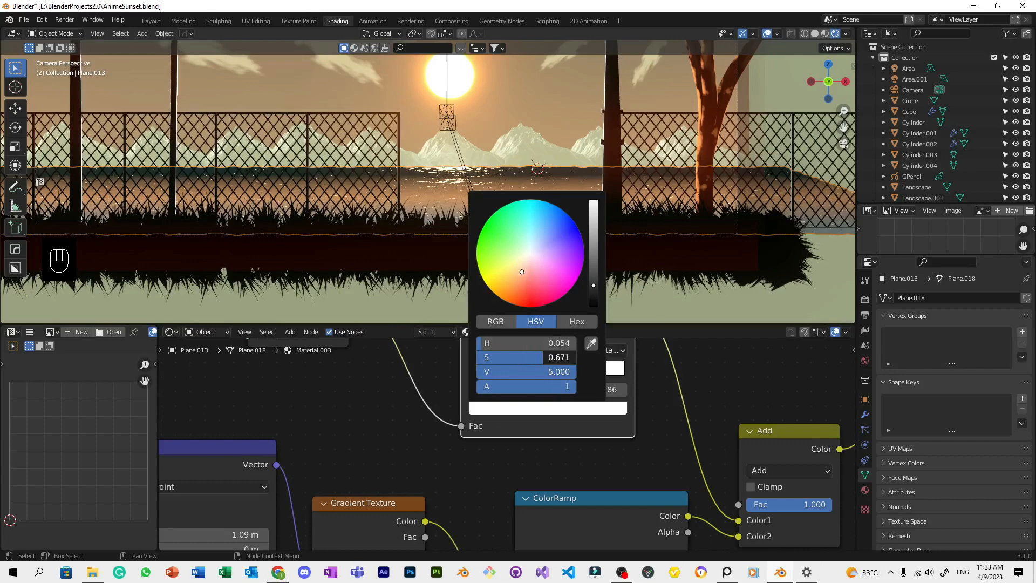
{"action": "scroll", "coordinate": [511, 180], "scroll_direction": "down", "scroll_amount": 4}
{"action": "left_click", "coordinate": [525, 255]}
{"action": "key", "text": "ctrl+s"}
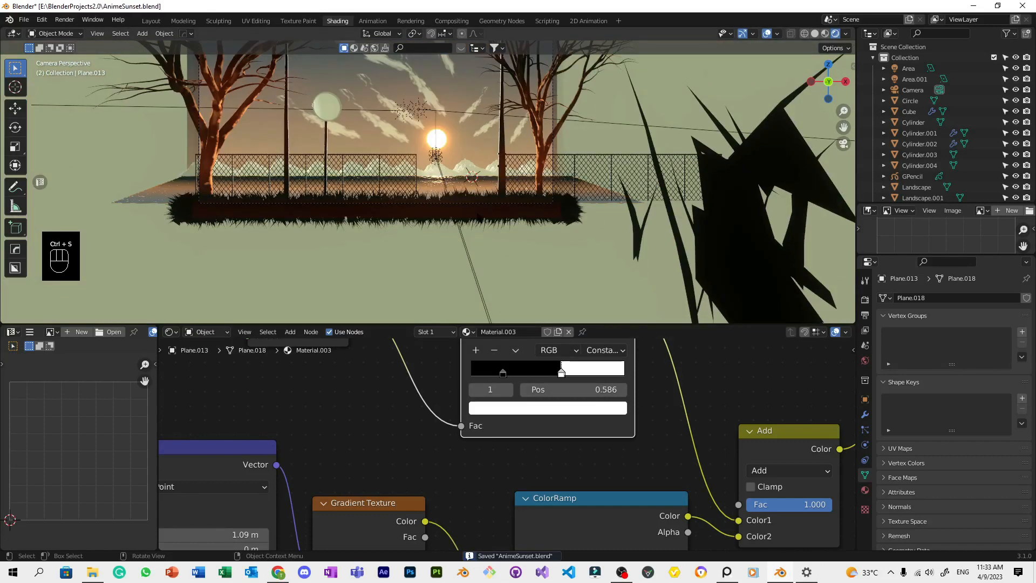
{"action": "scroll", "coordinate": [478, 216], "scroll_direction": "up", "scroll_amount": 6}
{"action": "scroll", "coordinate": [469, 215], "scroll_direction": "down", "scroll_amount": 4}
{"action": "middle_click_drag", "start_coordinate": [389, 176], "coordinate": [462, 207], "text": "shift"}
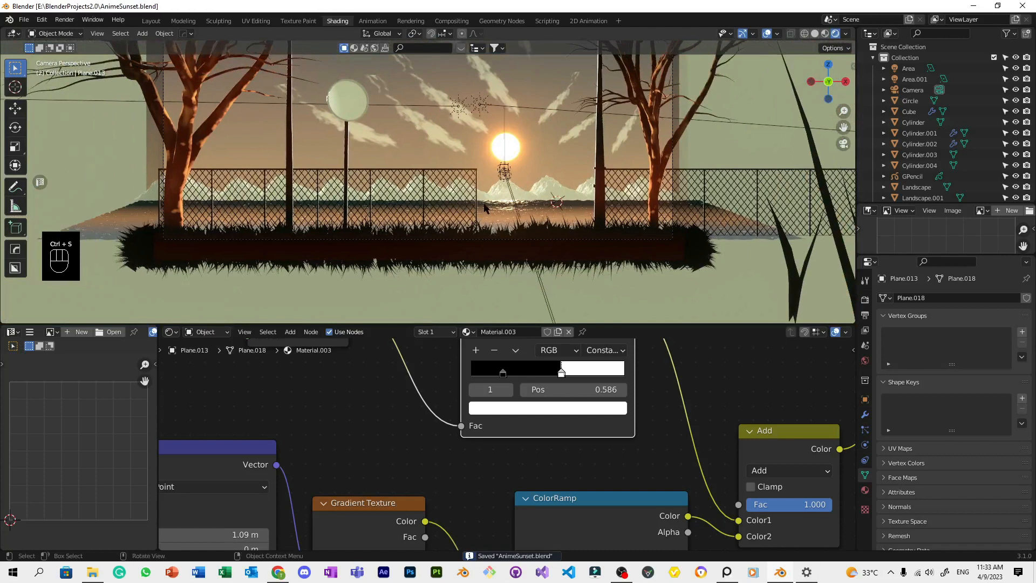
{"action": "key", "text": "grave"}
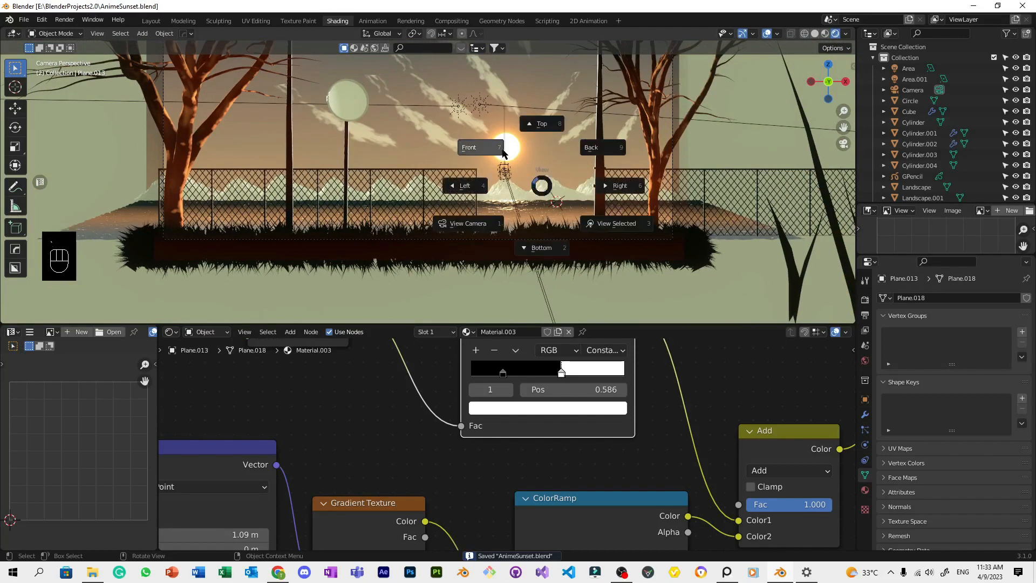
{"action": "key", "text": "Escape"}
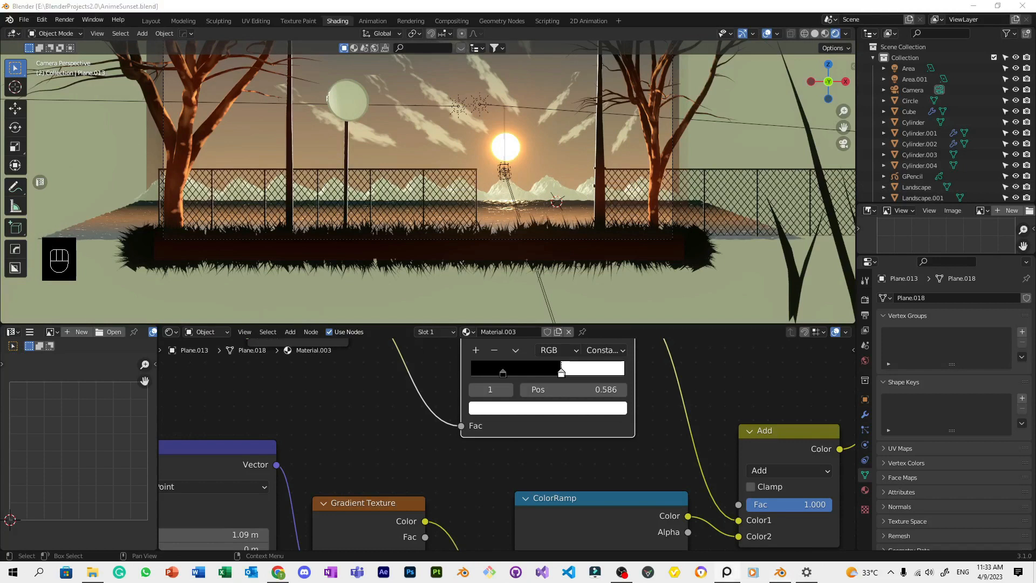
Select the mountain just to the right of the sun and open its mesh in Edit Mode.
{"action": "left_click", "coordinate": [557, 194]}
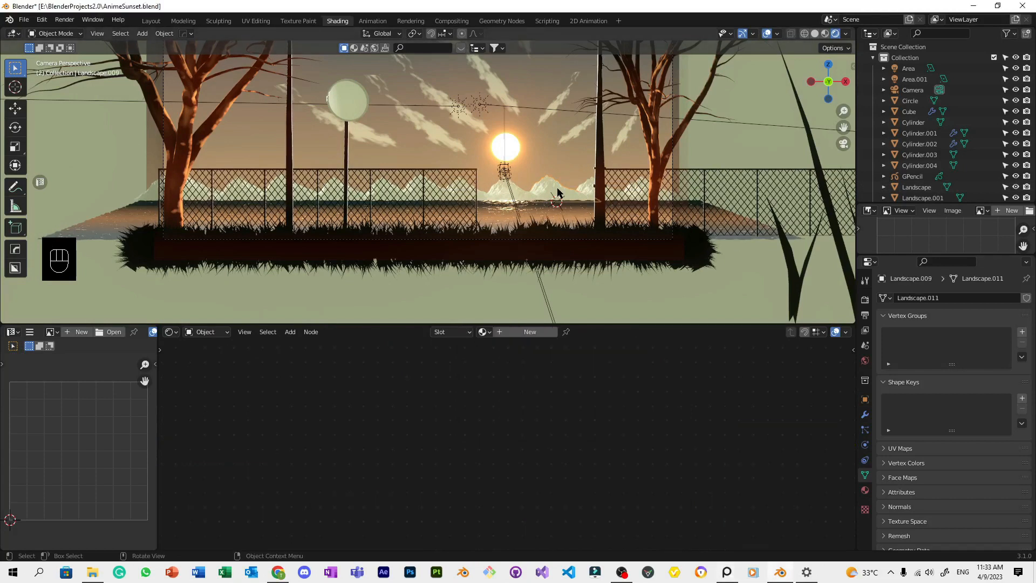
{"action": "scroll", "coordinate": [637, 195], "scroll_direction": "up", "scroll_amount": 5}
{"action": "key", "text": "Tab"}
{"action": "scroll", "coordinate": [665, 197], "scroll_direction": "down", "scroll_amount": 1}
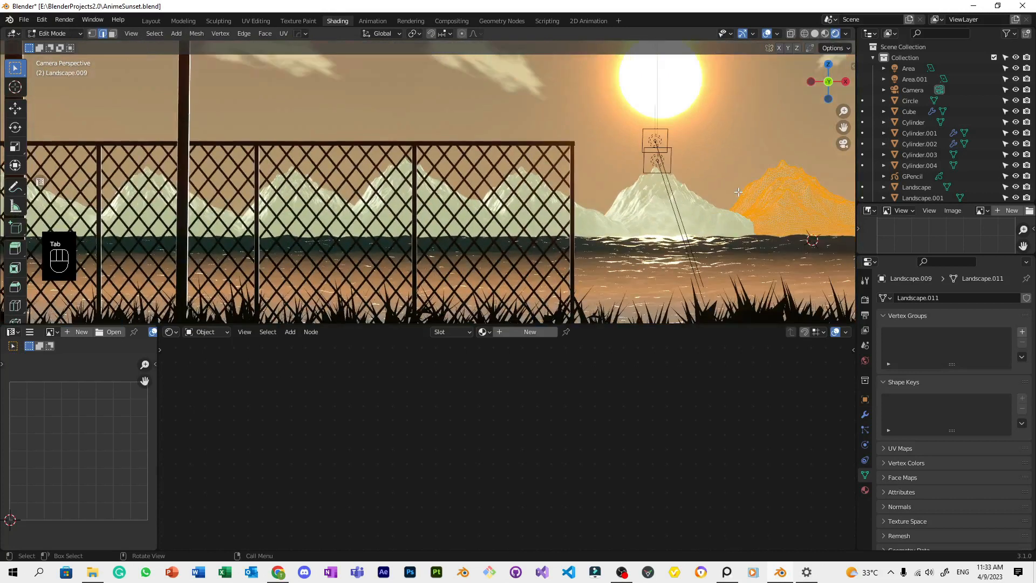
{"action": "middle_click_drag", "start_coordinate": [739, 192], "coordinate": [551, 184], "text": "shift"}
{"action": "scroll", "coordinate": [685, 193], "scroll_direction": "up", "scroll_amount": 2}
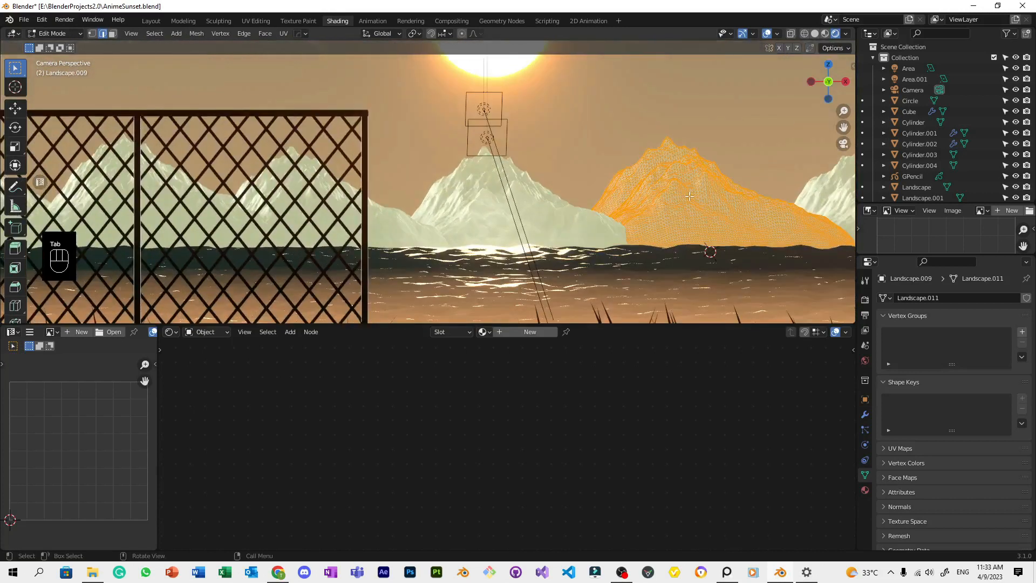
Try dissolving the mountain's selected geometry, and undo it.
{"action": "key", "text": "ctrl+x"}
{"action": "scroll", "coordinate": [690, 196], "scroll_direction": "up", "scroll_amount": 5}
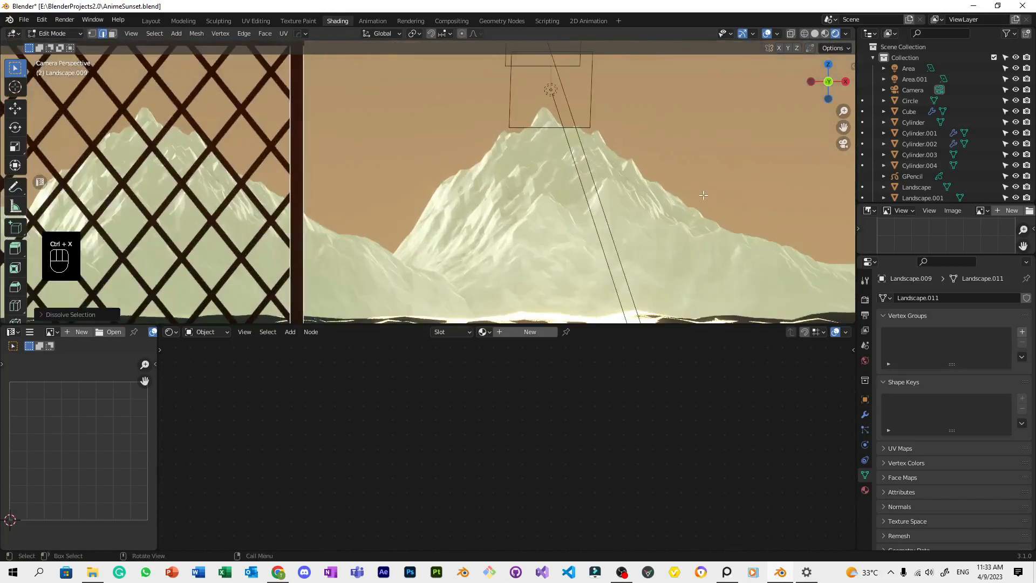
{"action": "scroll", "coordinate": [697, 197], "scroll_direction": "down", "scroll_amount": 6}
{"action": "key", "text": "ctrl+z"}
Un-subdivide the selected mountain's mesh, return to Object Mode and save the file.
{"action": "right_click", "coordinate": [718, 195]}
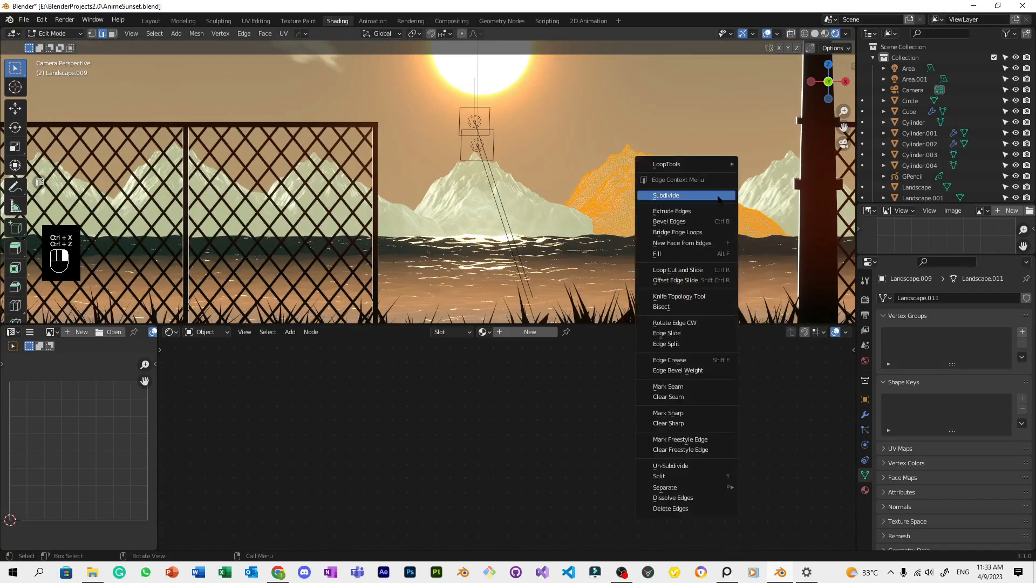
{"action": "left_click", "coordinate": [702, 465]}
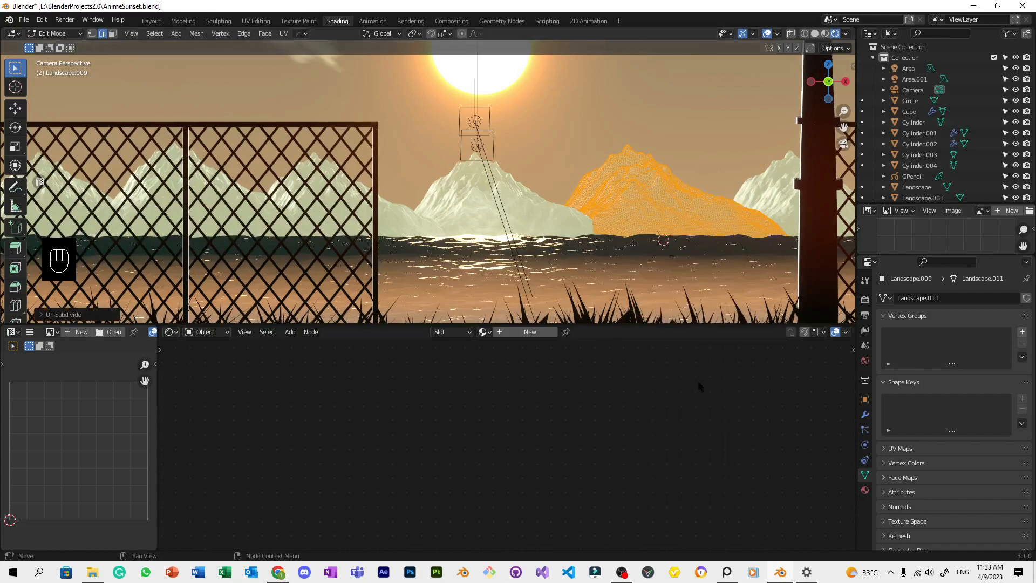
{"action": "scroll", "coordinate": [540, 227], "scroll_direction": "up", "scroll_amount": 5}
{"action": "right_click", "coordinate": [437, 321]}
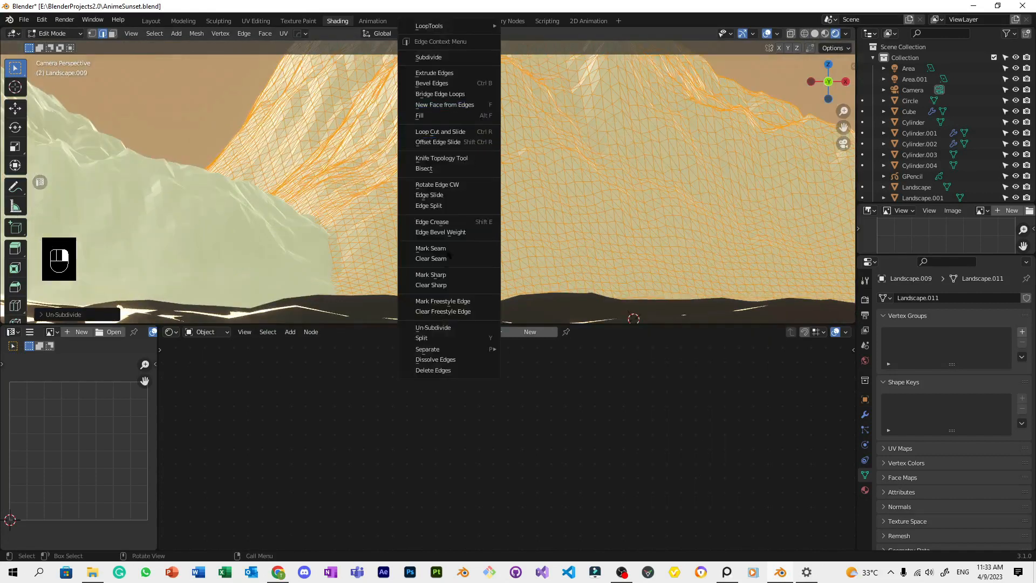
{"action": "right_click", "coordinate": [437, 326]}
{"action": "key", "text": "Tab"}
{"action": "right_click", "coordinate": [530, 144]}
{"action": "scroll", "coordinate": [424, 192], "scroll_direction": "down", "scroll_amount": 5}
{"action": "scroll", "coordinate": [475, 139], "scroll_direction": "down", "scroll_amount": 3}
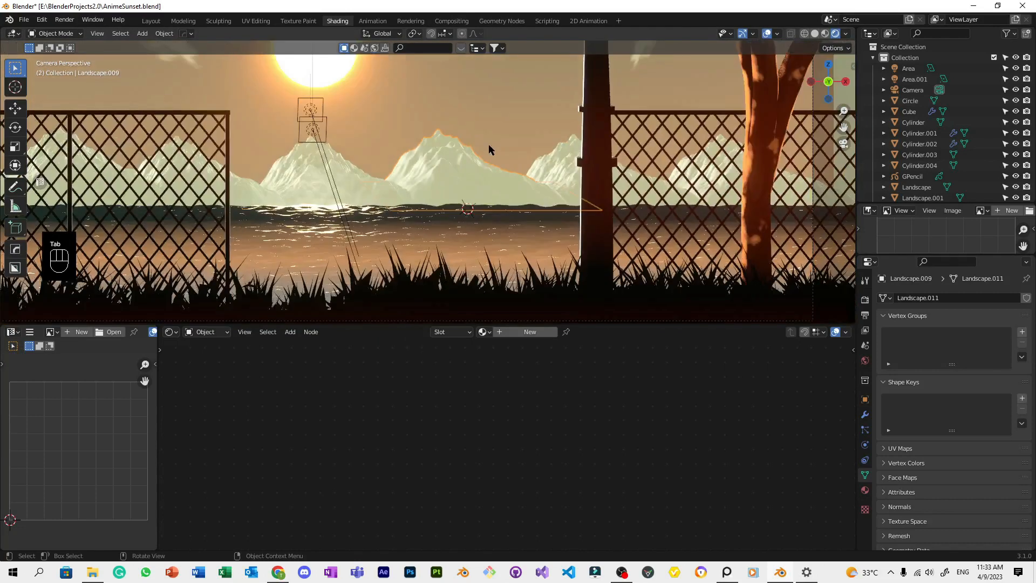
{"action": "scroll", "coordinate": [488, 144], "scroll_direction": "down", "scroll_amount": 3}
{"action": "key", "text": "ctrl+s"}
Give the mountain just to the right of the sun a new material named Mountains.
{"action": "scroll", "coordinate": [621, 281], "scroll_direction": "down", "scroll_amount": 3}
{"action": "left_click", "coordinate": [626, 284]}
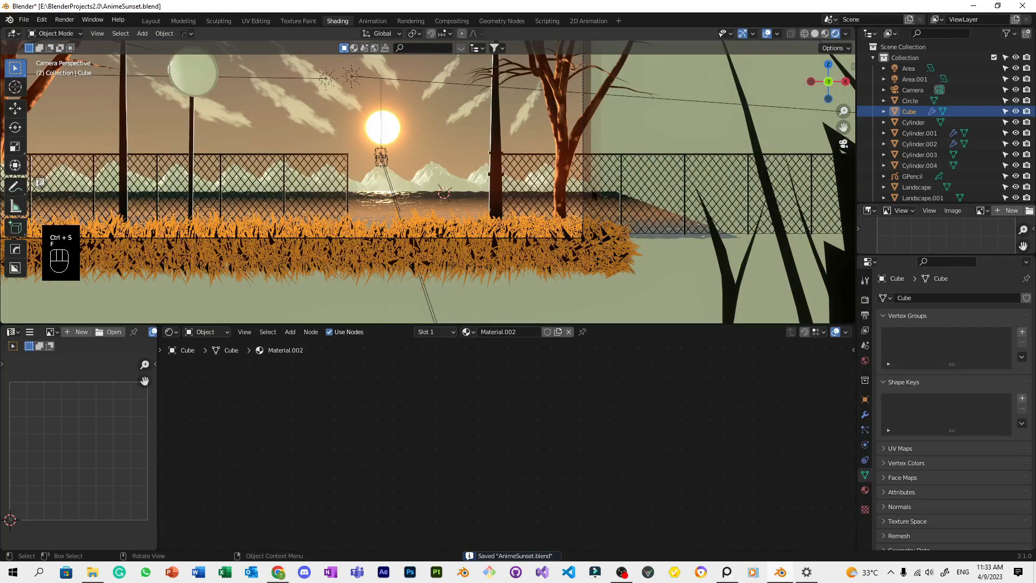
{"action": "left_click", "coordinate": [453, 170]}
{"action": "scroll", "coordinate": [456, 170], "scroll_direction": "up", "scroll_amount": 3}
{"action": "key", "text": "f"}
{"action": "key", "text": "ctrl+s"}
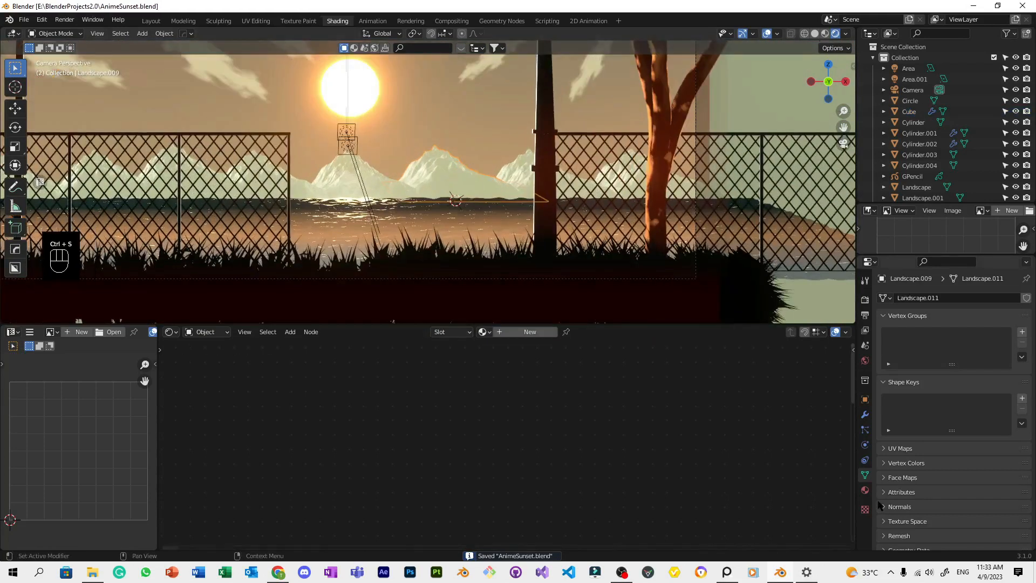
{"action": "left_click", "coordinate": [865, 490]}
{"action": "left_click", "coordinate": [928, 345]}
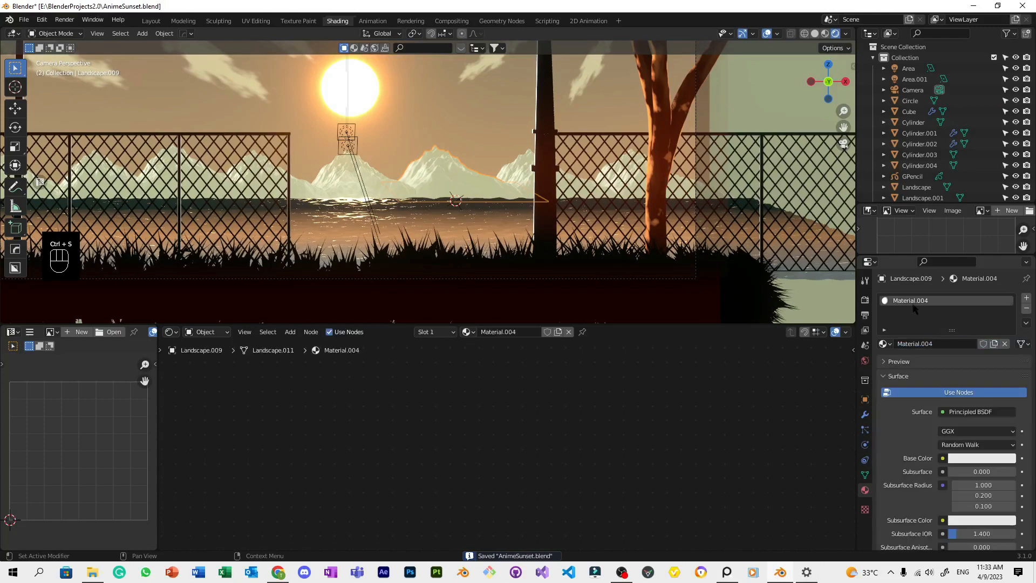
{"action": "double_click", "coordinate": [912, 300]}
{"action": "type", "text": "Mountains"}
{"action": "key", "text": "Tab"}
{"action": "key", "text": "Tab"}
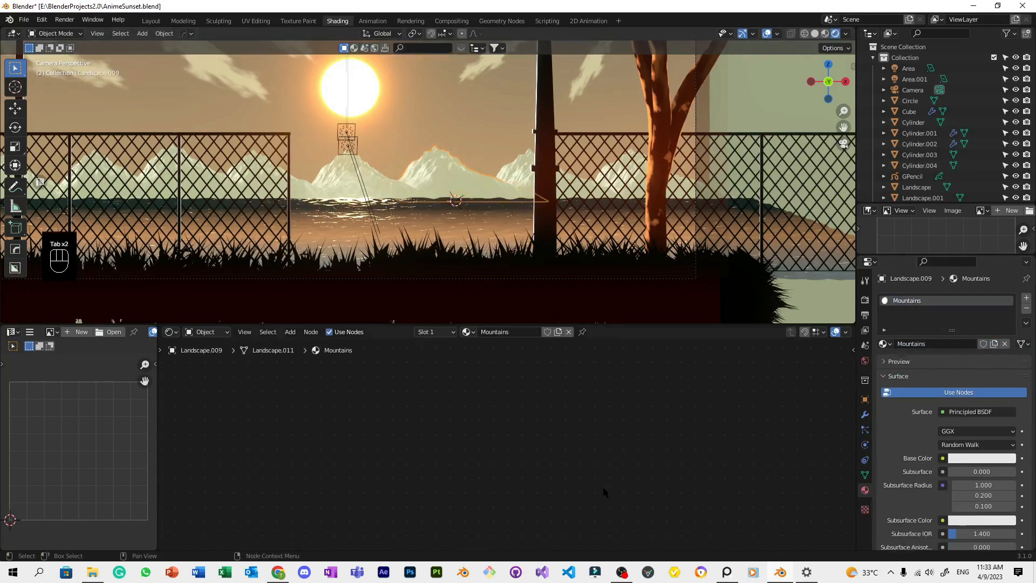
Set the Base Color of the Mountains material to black and save the file.
{"action": "key", "text": "KP_Decimal"}
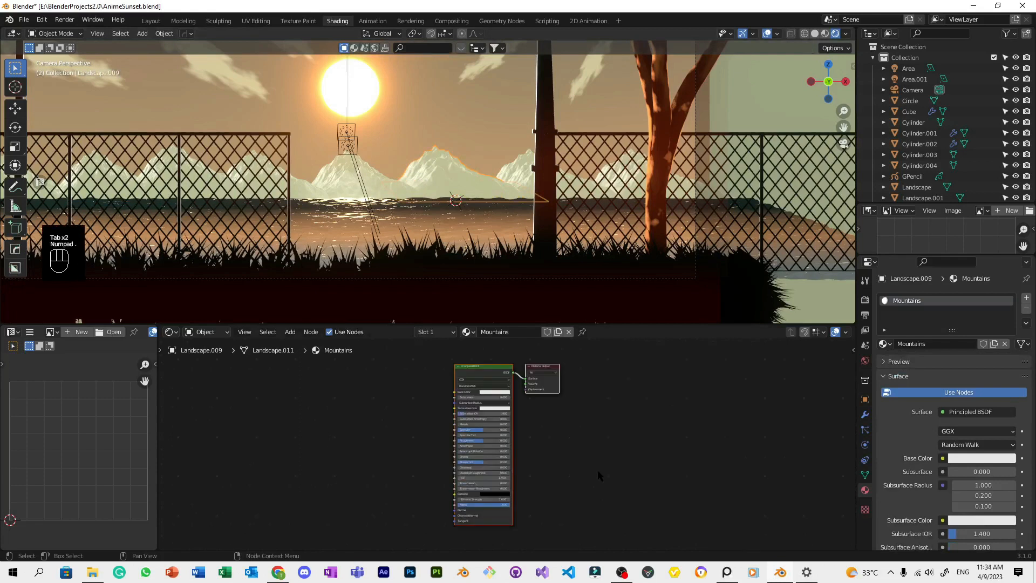
{"action": "scroll", "coordinate": [598, 469], "scroll_direction": "up", "scroll_amount": 10}
{"action": "left_click_drag", "start_coordinate": [442, 412], "coordinate": [383, 412]}
{"action": "middle_click_drag", "start_coordinate": [558, 404], "coordinate": [586, 478]}
{"action": "left_click", "coordinate": [514, 403]}
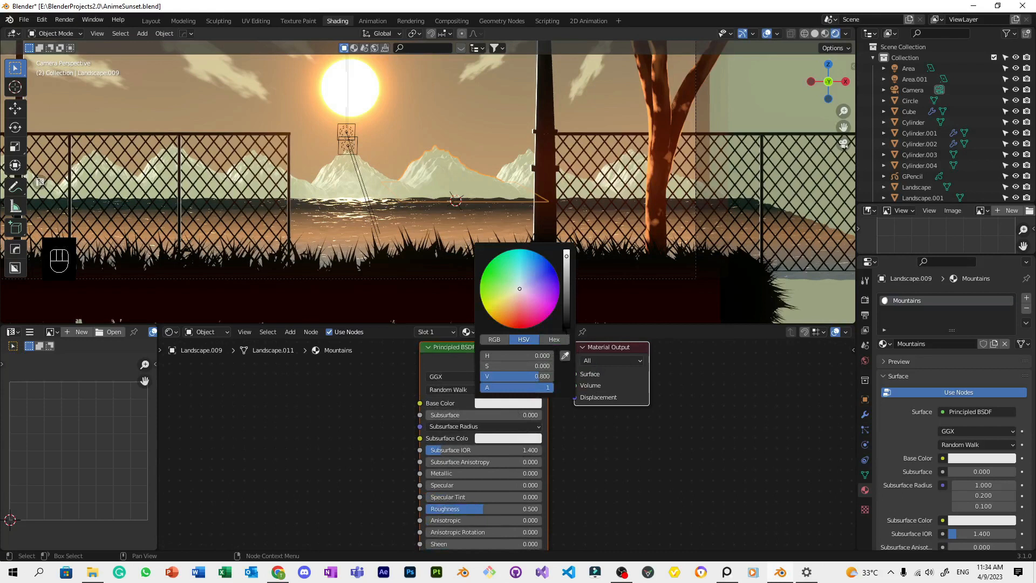
{"action": "left_click_drag", "start_coordinate": [567, 322], "coordinate": [566, 330]}
{"action": "left_click", "coordinate": [688, 450]}
{"action": "scroll", "coordinate": [702, 259], "scroll_direction": "down", "scroll_amount": 3}
{"action": "left_click", "coordinate": [790, 229]}
{"action": "scroll", "coordinate": [567, 197], "scroll_direction": "up", "scroll_amount": 10}
{"action": "key", "text": "ctrl+s"}
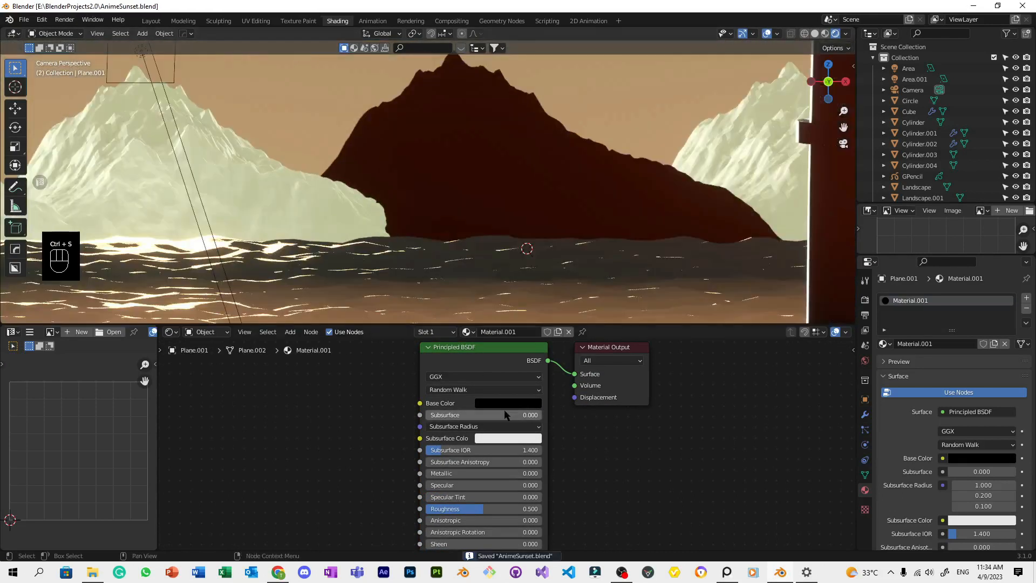
{"action": "left_click", "coordinate": [502, 405]}
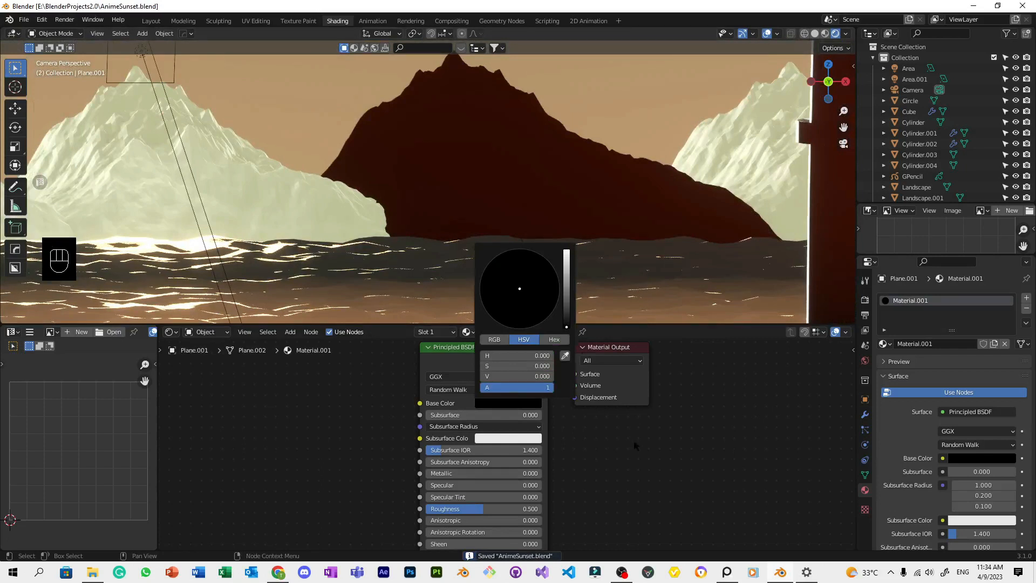
{"action": "scroll", "coordinate": [478, 140], "scroll_direction": "down", "scroll_amount": 10}
{"action": "scroll", "coordinate": [478, 140], "scroll_direction": "up", "scroll_amount": 6}
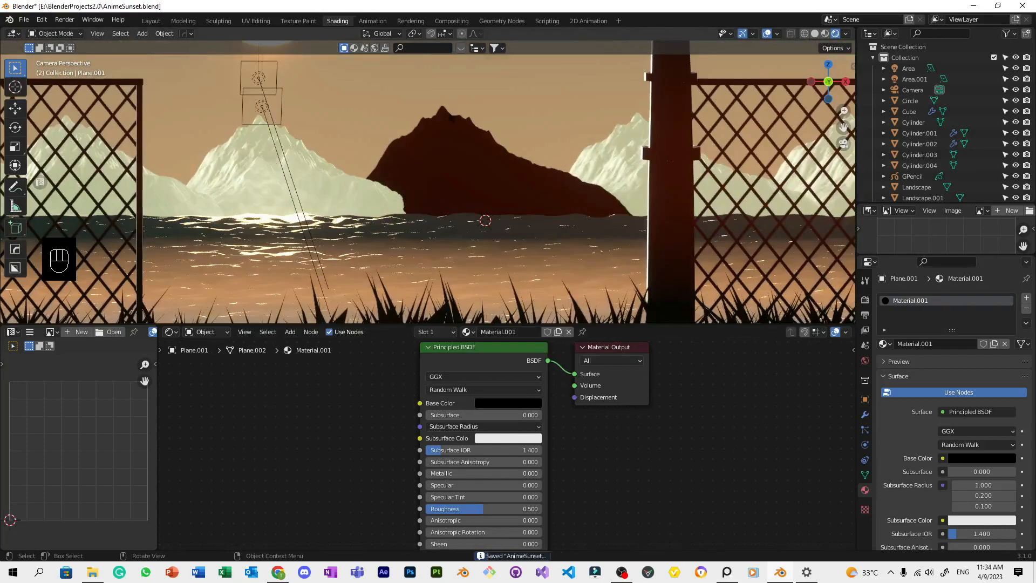
Assign the Mountains material to the mountain below the sun and to the two mountains farther right.
{"action": "left_click", "coordinate": [475, 143]}
{"action": "scroll", "coordinate": [479, 178], "scroll_direction": "down", "scroll_amount": 3}
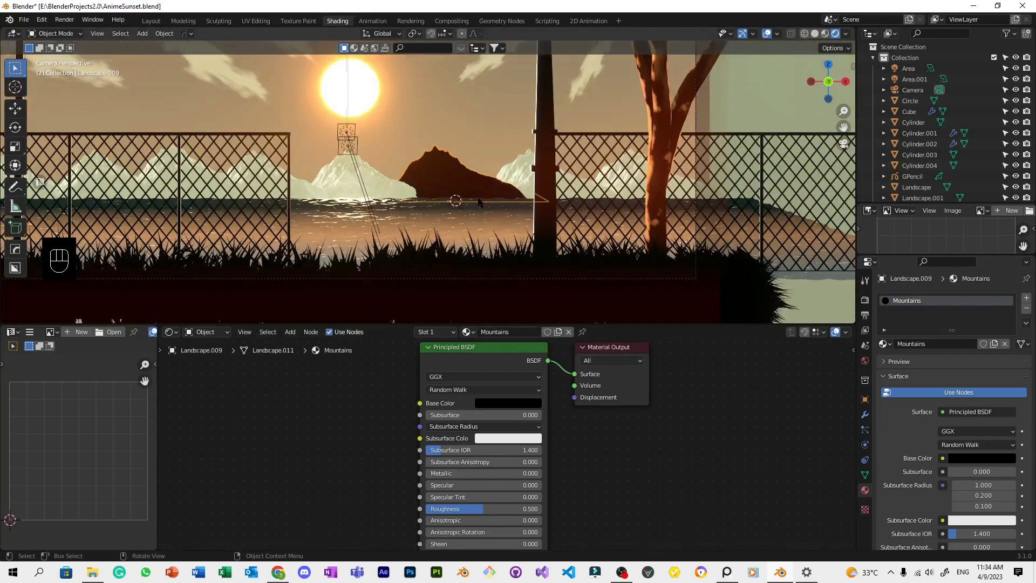
{"action": "left_click_drag", "start_coordinate": [349, 179], "coordinate": [349, 179]}
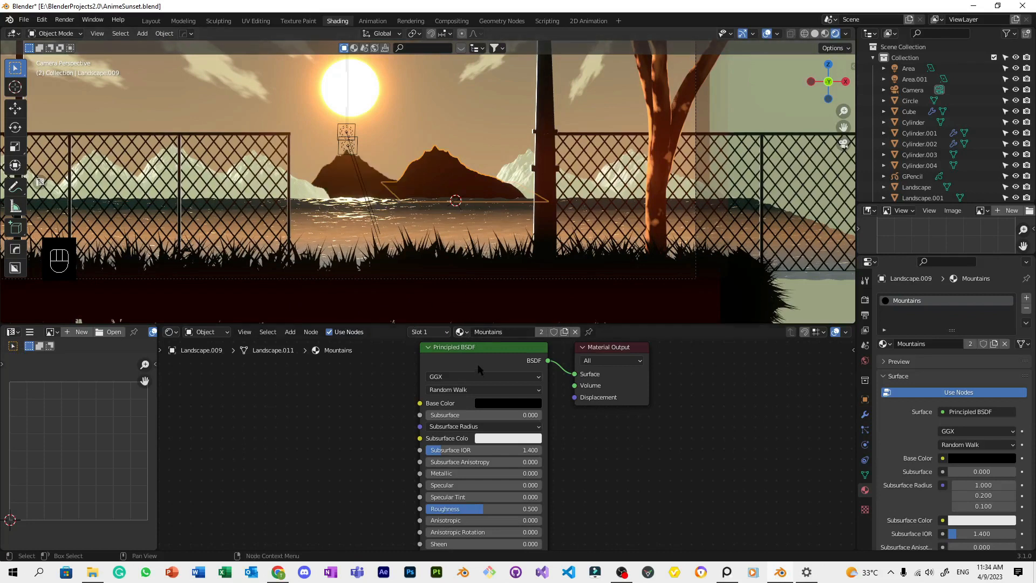
{"action": "left_click_drag", "start_coordinate": [519, 162], "coordinate": [519, 162]}
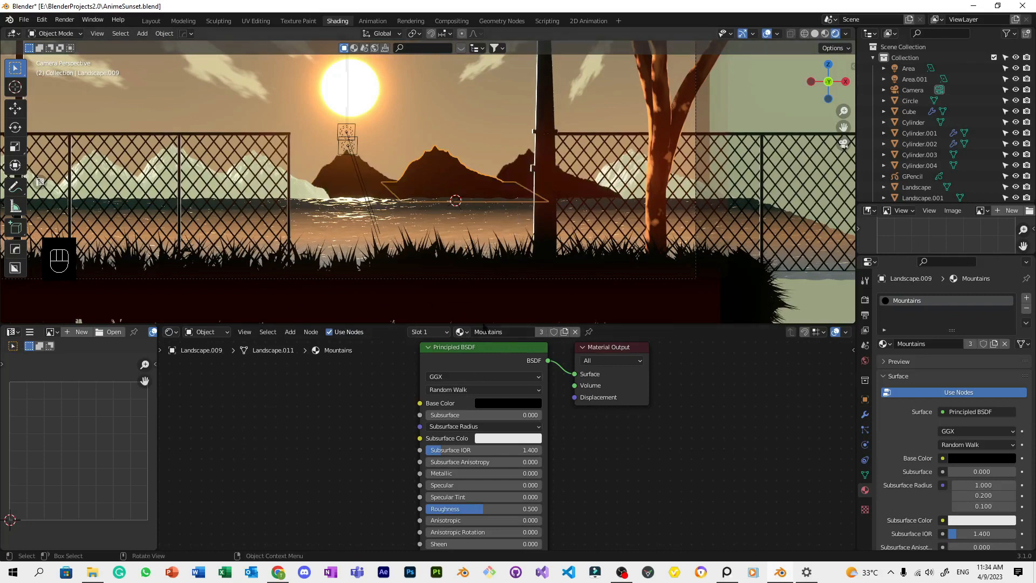
{"action": "left_click_drag", "start_coordinate": [459, 331], "coordinate": [518, 273]}
{"action": "left_click_drag", "start_coordinate": [632, 169], "coordinate": [632, 169]}
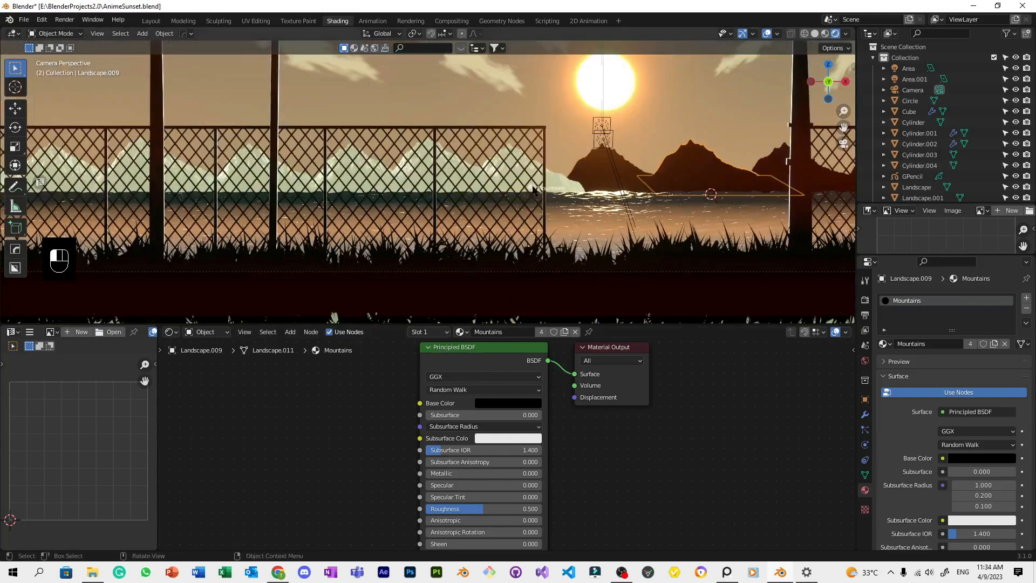
Try assigning the Mountains material to the mountain behind the fence left of the sun, and undo the attempt.
{"action": "left_click_drag", "start_coordinate": [519, 171], "coordinate": [519, 170]}
{"action": "key", "text": "ctrl+z"}
{"action": "scroll", "coordinate": [611, 191], "scroll_direction": "up", "scroll_amount": 3}
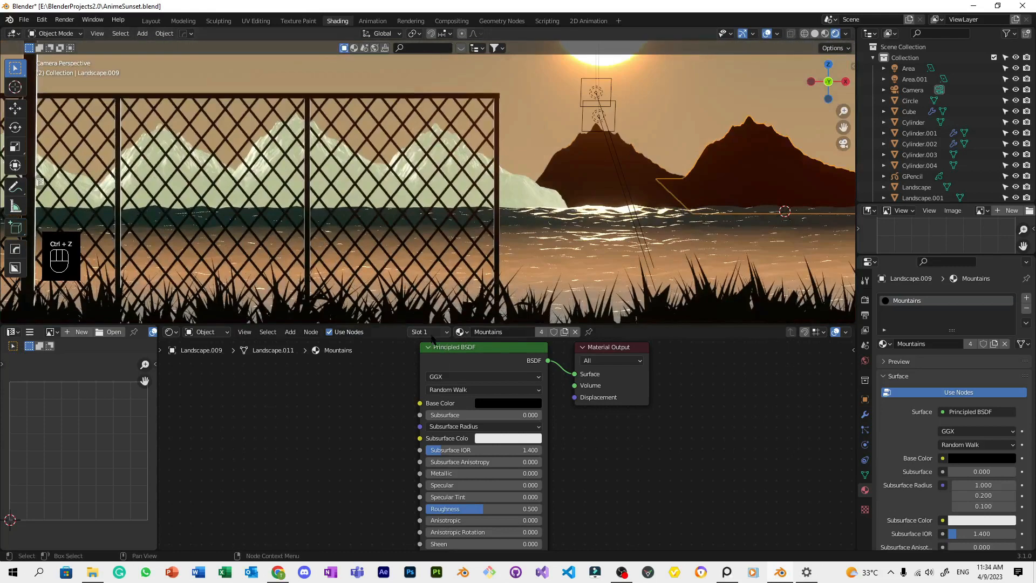
Assign the Mountains material to the three pale mountains behind the fence nearest to the sun's left side.
{"action": "left_click_drag", "start_coordinate": [460, 332], "coordinate": [524, 191]}
{"action": "middle_click_drag", "start_coordinate": [278, 189], "coordinate": [475, 186], "text": "shift"}
{"action": "scroll", "coordinate": [472, 188], "scroll_direction": "up", "scroll_amount": 8}
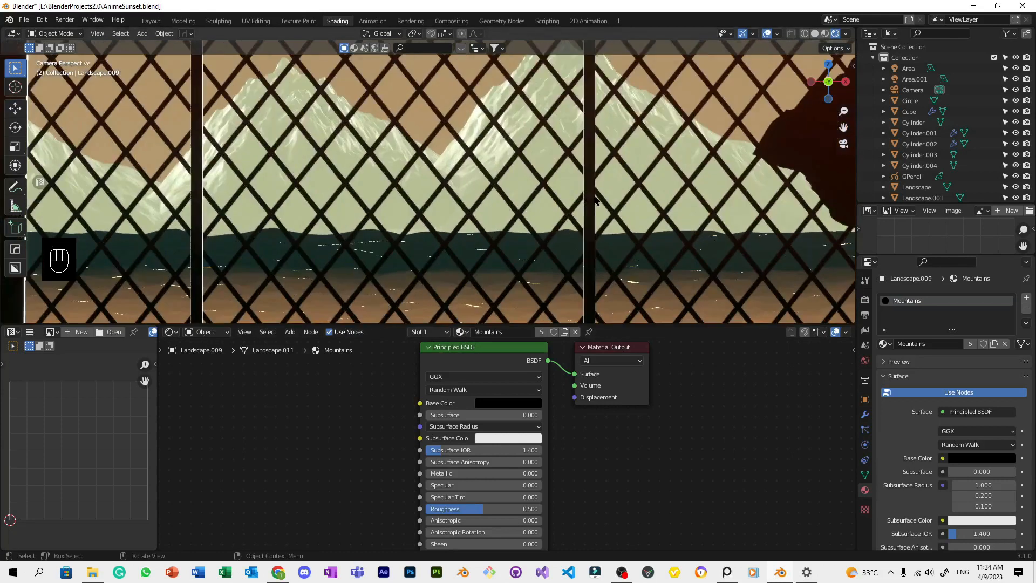
{"action": "left_click_drag", "start_coordinate": [462, 333], "coordinate": [531, 192]}
{"action": "left_click_drag", "start_coordinate": [449, 254], "coordinate": [450, 256]}
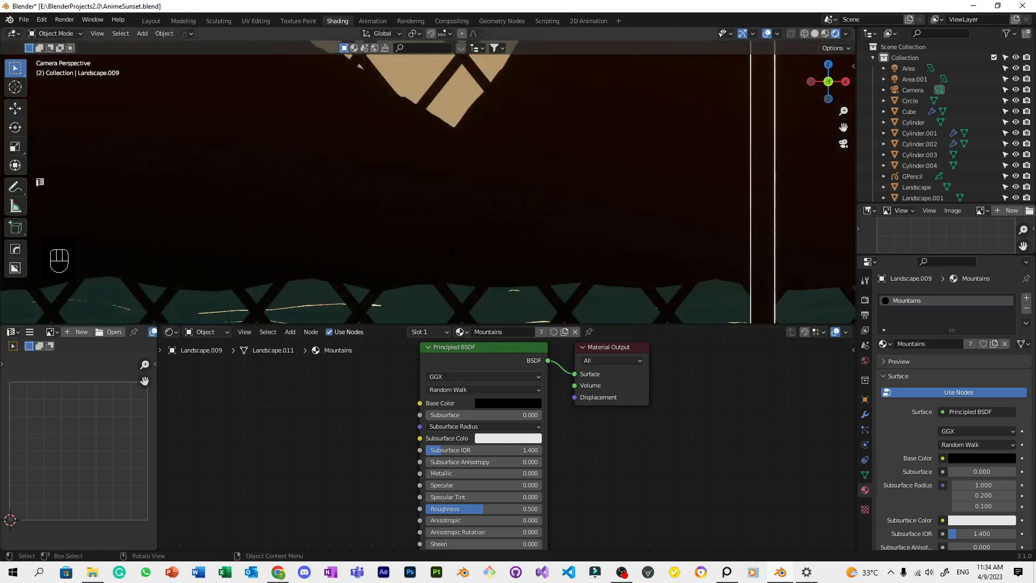
Examine the darkened mountains behind the fence up close and against the whole sunset view.
{"action": "scroll", "coordinate": [564, 248], "scroll_direction": "down", "scroll_amount": 5}
{"action": "scroll", "coordinate": [564, 248], "scroll_direction": "up", "scroll_amount": 5}
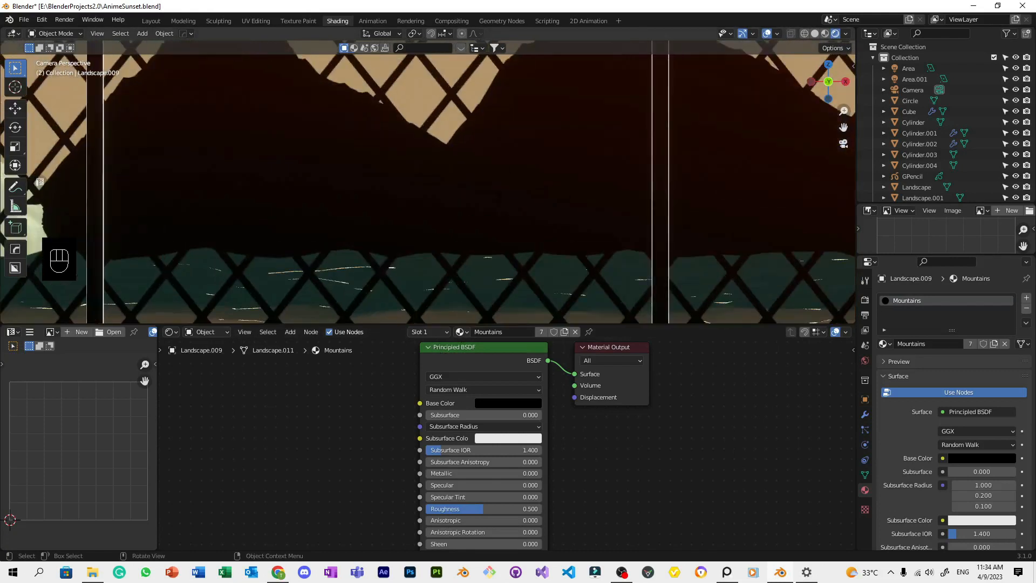
{"action": "scroll", "coordinate": [428, 182], "scroll_direction": "down", "scroll_amount": 4}
{"action": "scroll", "coordinate": [536, 203], "scroll_direction": "up", "scroll_amount": 3}
{"action": "middle_click_drag", "start_coordinate": [536, 203], "coordinate": [110, 214], "text": "shift"}
{"action": "scroll", "coordinate": [536, 215], "scroll_direction": "down", "scroll_amount": 2}
{"action": "scroll", "coordinate": [535, 215], "scroll_direction": "down", "scroll_amount": 4}
{"action": "scroll", "coordinate": [545, 218], "scroll_direction": "up", "scroll_amount": 2}
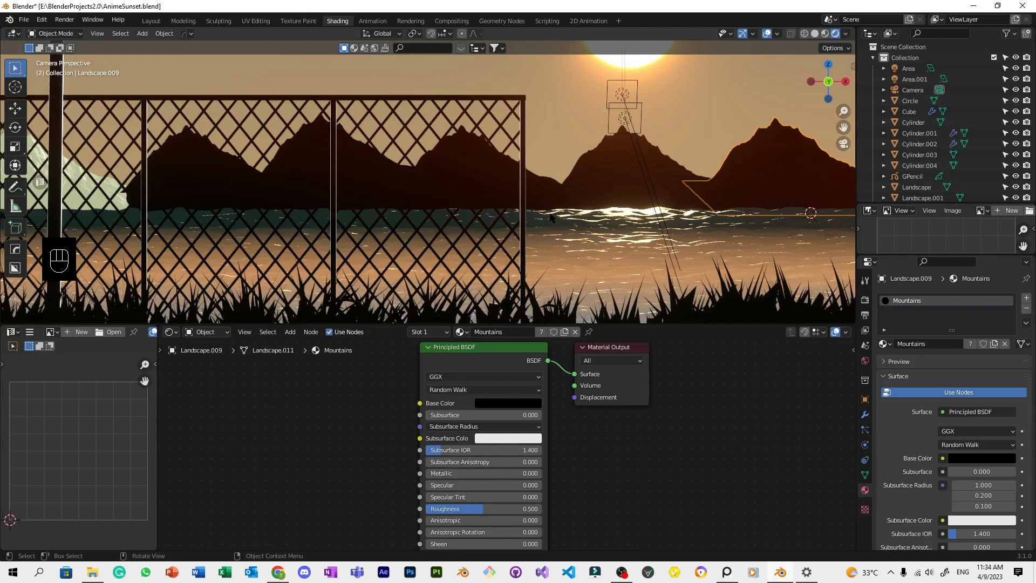
{"action": "scroll", "coordinate": [554, 213], "scroll_direction": "down", "scroll_amount": 3}
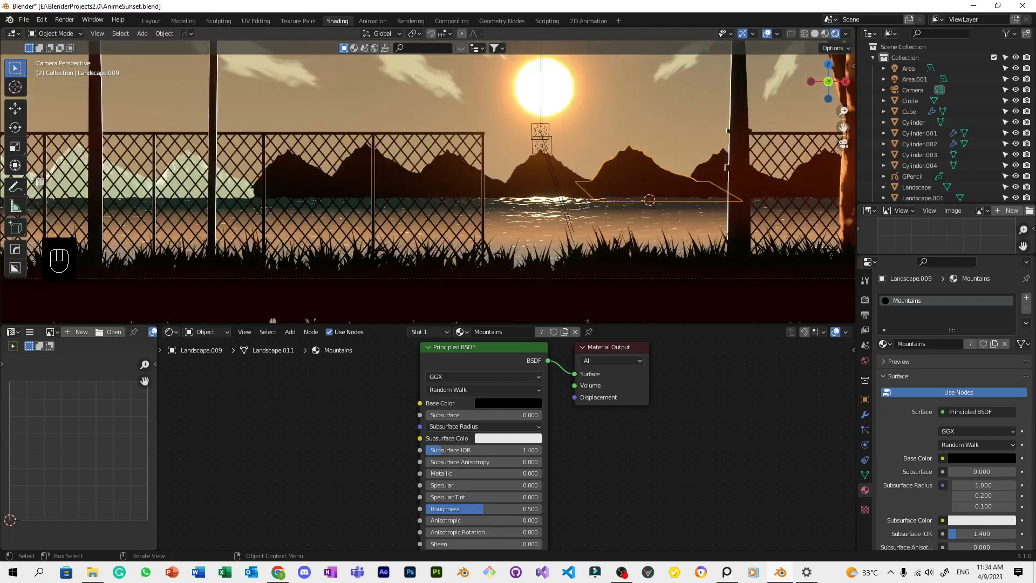
{"action": "scroll", "coordinate": [608, 235], "scroll_direction": "up", "scroll_amount": 3}
Set the Base Color of the Mountains material to a very dark grey and save the file.
{"action": "left_click", "coordinate": [614, 176]}
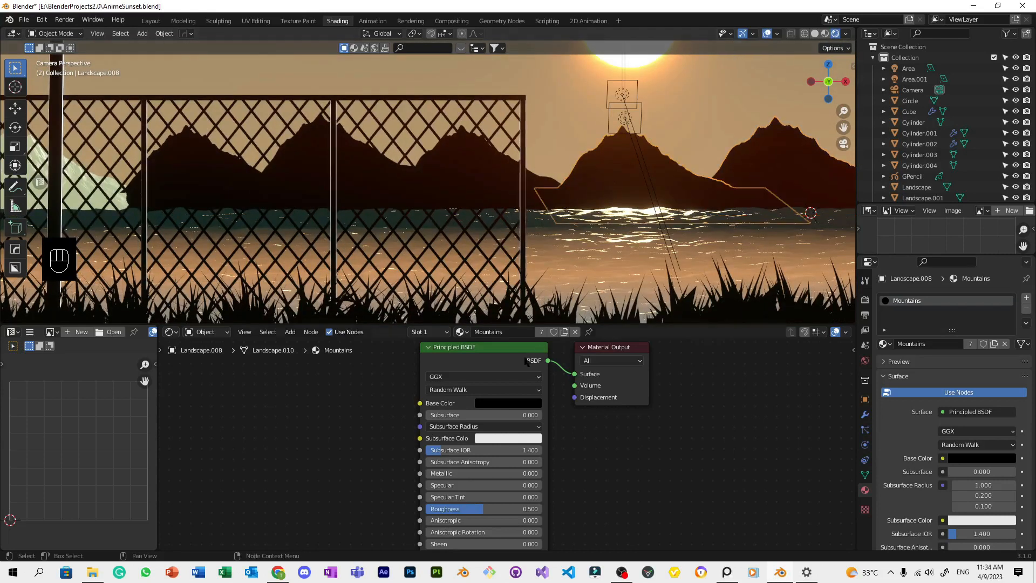
{"action": "left_click", "coordinate": [494, 404]}
{"action": "mouse_move", "coordinate": [567, 314]}
{"action": "left_mouse_down"}
{"action": "mouse_move", "coordinate": [567, 306]}
{"action": "mouse_move", "coordinate": [568, 322]}
{"action": "left_mouse_up"}
{"action": "key", "text": "ctrl+z"}
{"action": "left_click", "coordinate": [510, 407]}
{"action": "scroll", "coordinate": [717, 157], "scroll_direction": "down", "scroll_amount": 3}
{"action": "left_click", "coordinate": [724, 115]}
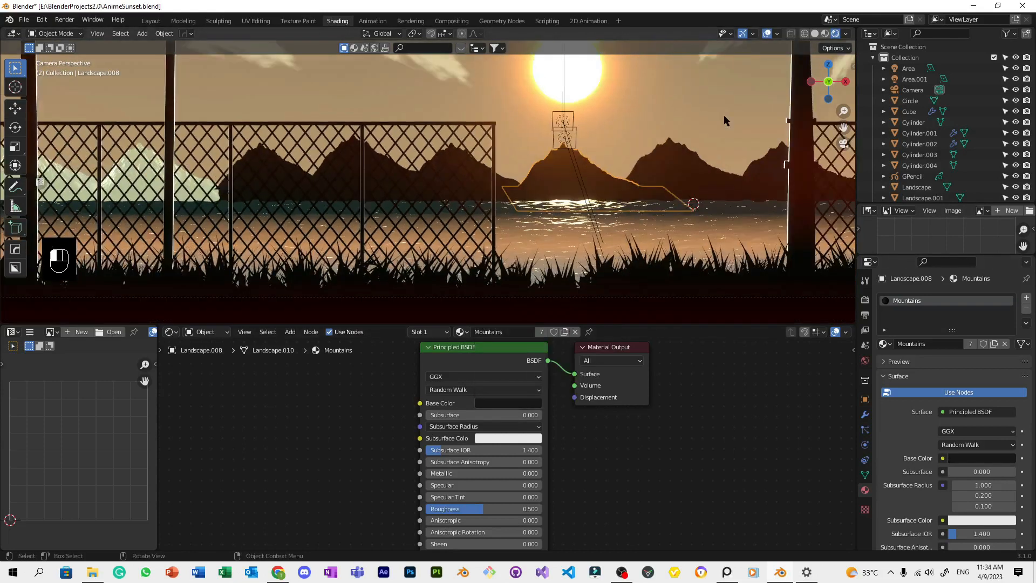
{"action": "key", "text": "ctrl+s"}
Try pure black as the Base Color of the Mountains material and undo the change.
{"action": "scroll", "coordinate": [457, 228], "scroll_direction": "up", "scroll_amount": 5}
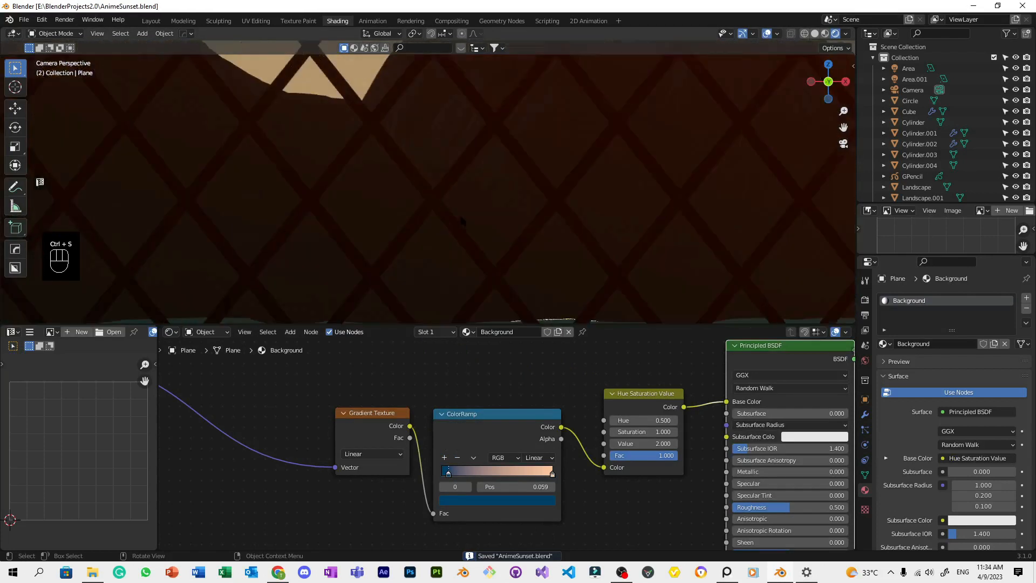
{"action": "left_click", "coordinate": [692, 213]}
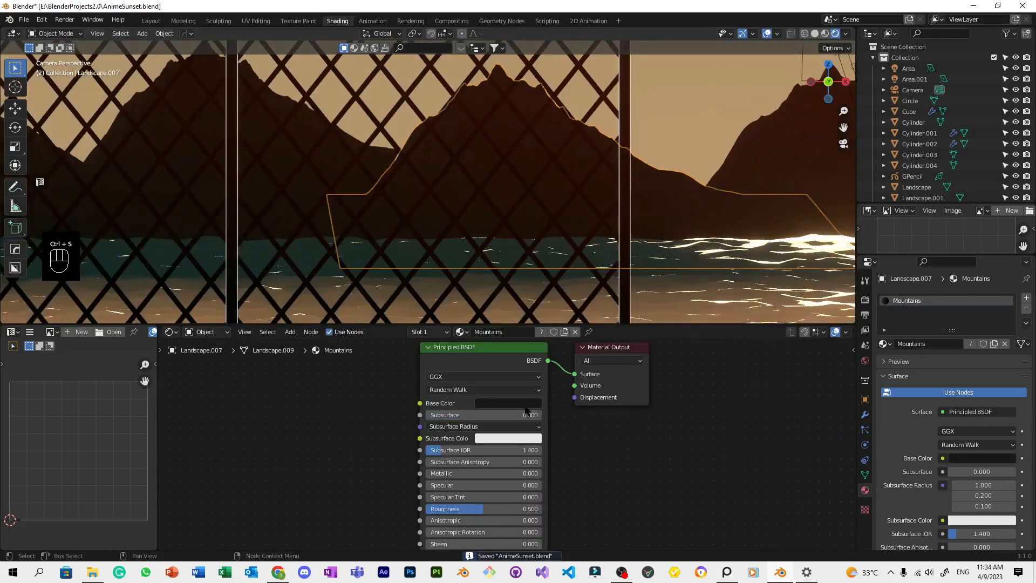
{"action": "left_click", "coordinate": [522, 406]}
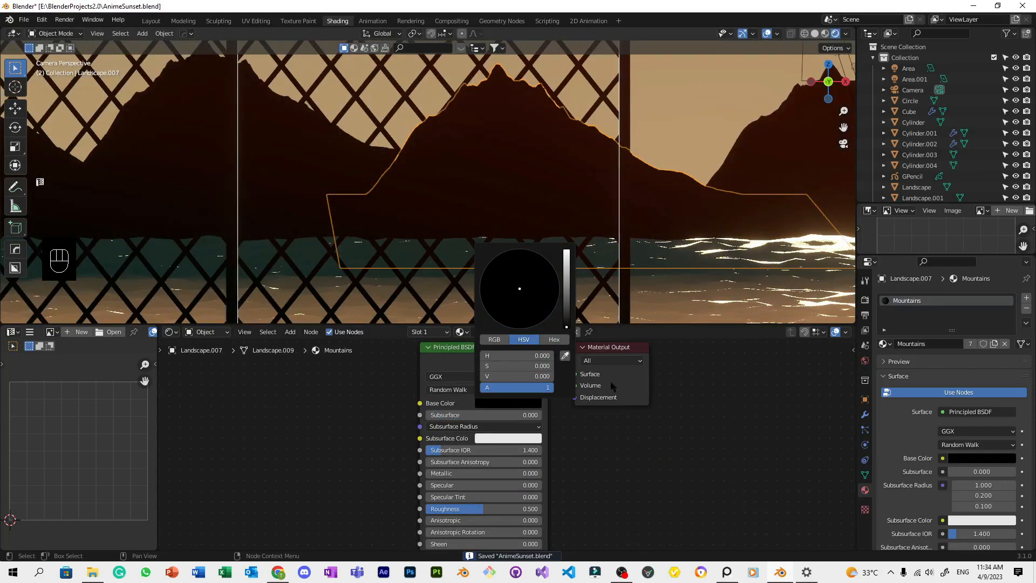
{"action": "scroll", "coordinate": [414, 189], "scroll_direction": "up", "scroll_amount": 3}
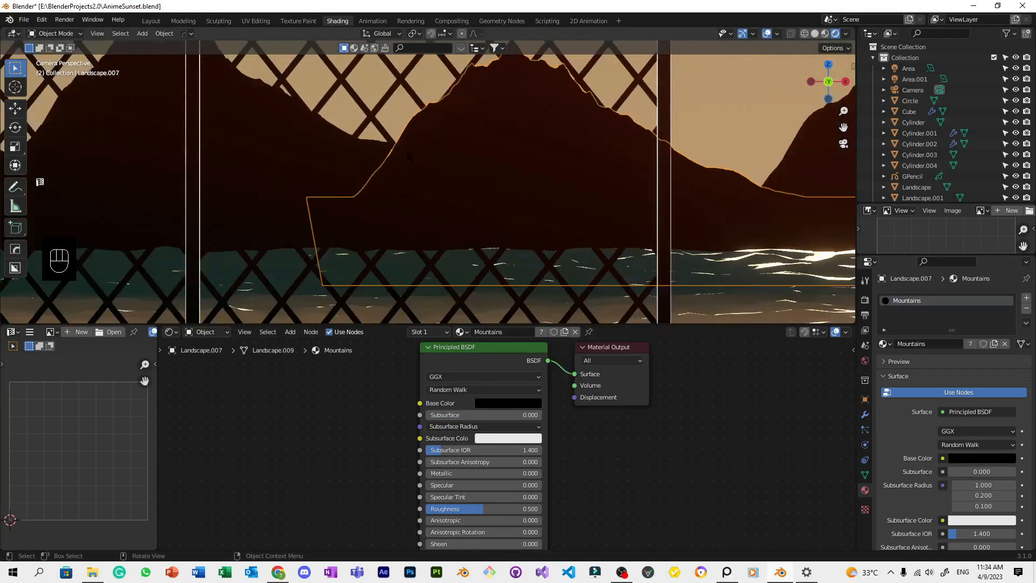
{"action": "key", "text": "ctrl+z"}
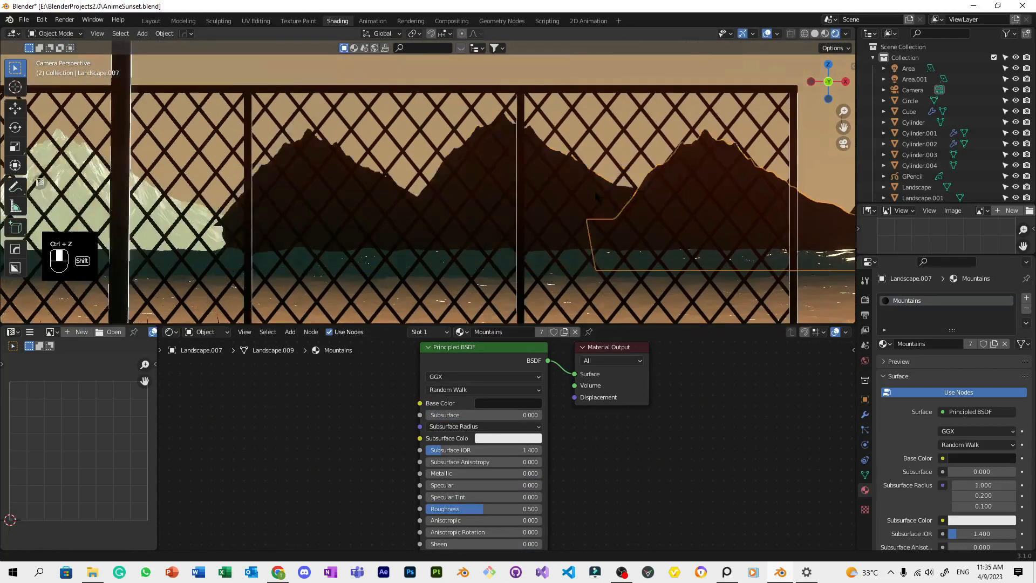
Assign the Mountains material to the next two pale mountains left of the dark ones behind the fence.
{"action": "scroll", "coordinate": [582, 196], "scroll_direction": "down", "scroll_amount": 3}
{"action": "middle_click_drag", "start_coordinate": [439, 241], "coordinate": [603, 190], "text": "shift"}
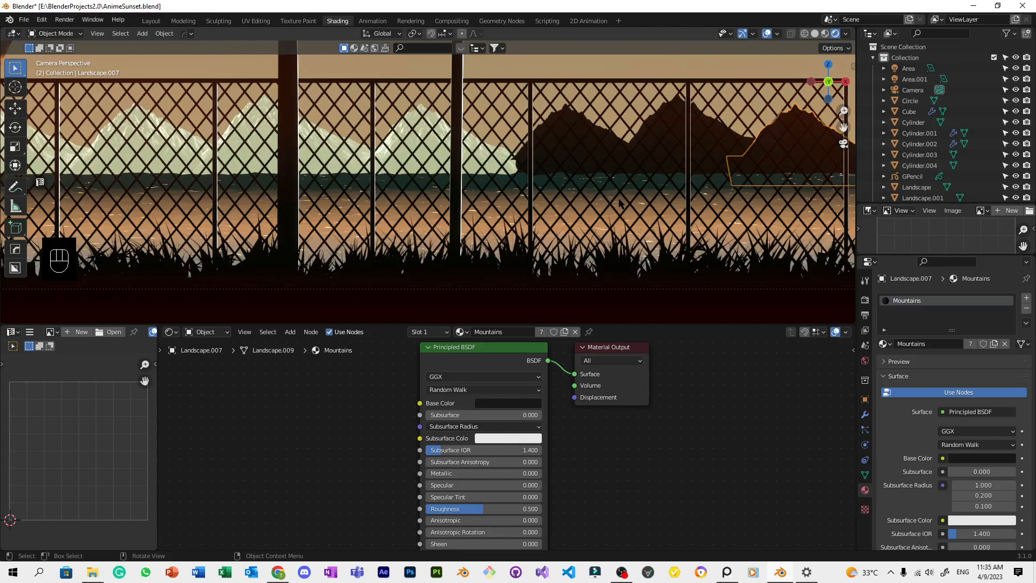
{"action": "scroll", "coordinate": [376, 100], "scroll_direction": "down", "scroll_amount": 6}
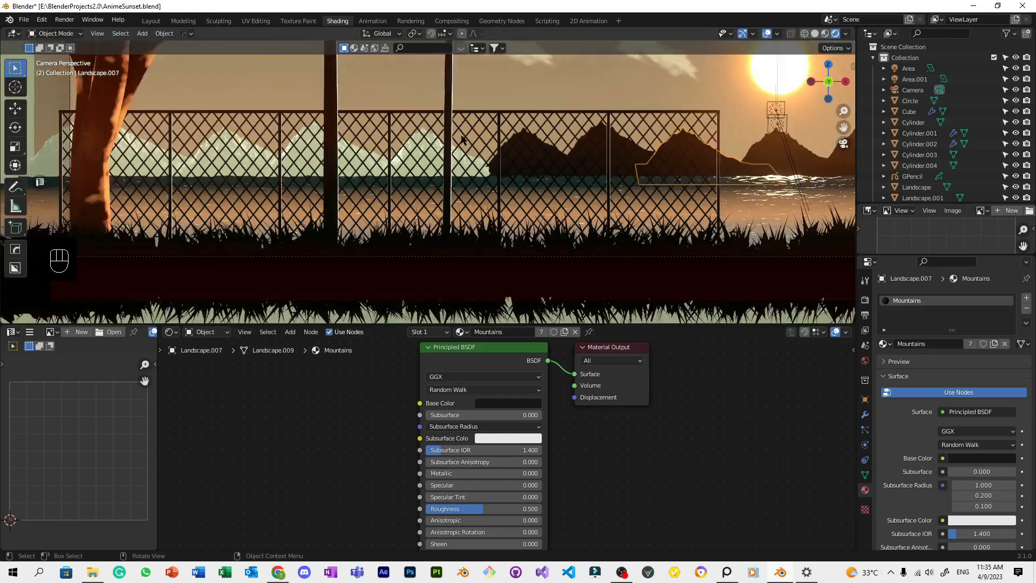
{"action": "middle_click_drag", "start_coordinate": [454, 142], "coordinate": [478, 162], "text": "shift"}
{"action": "scroll", "coordinate": [478, 163], "scroll_direction": "up", "scroll_amount": 8}
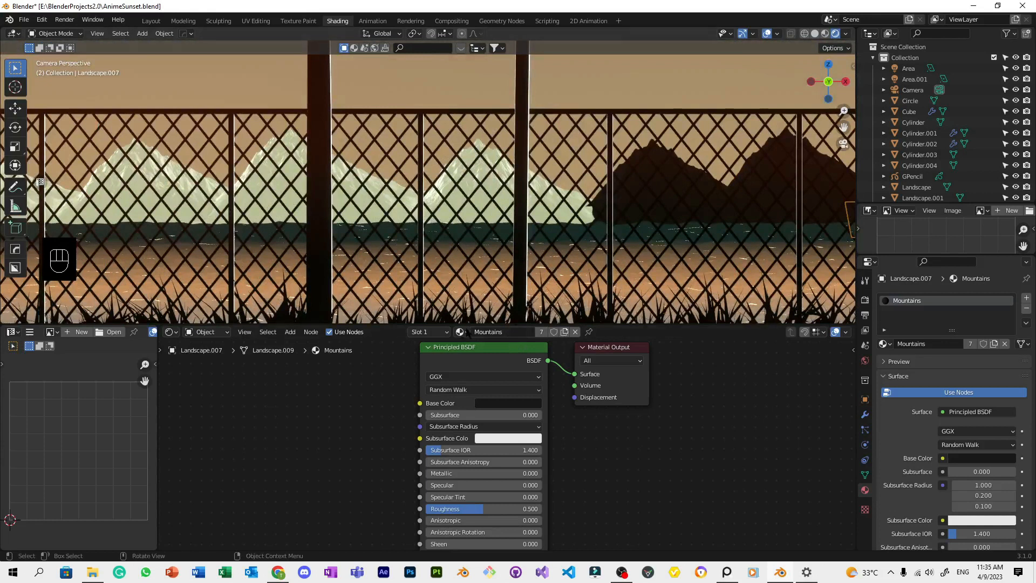
{"action": "scroll", "coordinate": [478, 202], "scroll_direction": "up", "scroll_amount": 5}
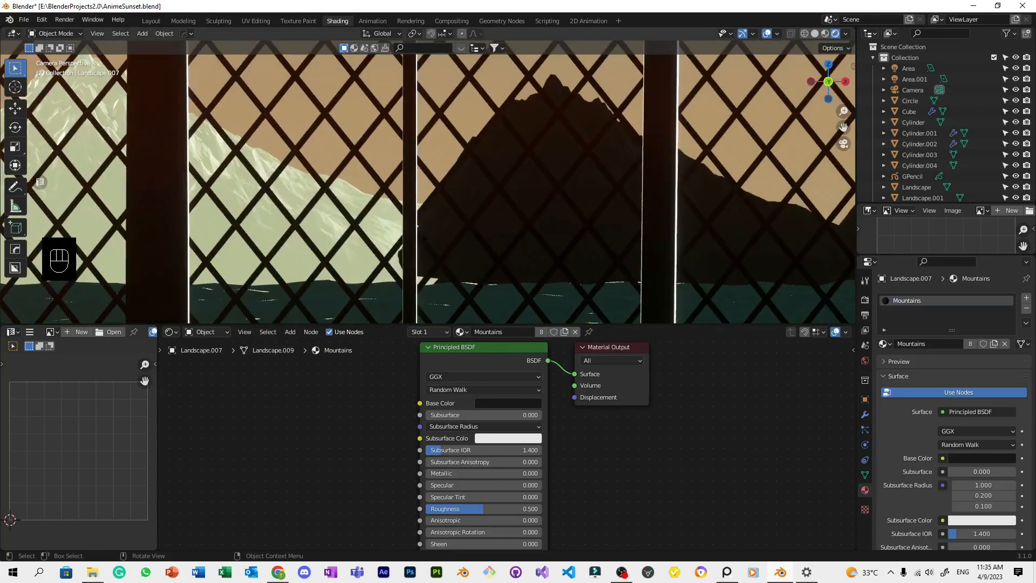
{"action": "left_click_drag", "start_coordinate": [458, 330], "coordinate": [458, 227]}
Assign the Mountains material to the remaining three pale mountains, out to the one beyond the left tree.
{"action": "scroll", "coordinate": [448, 203], "scroll_direction": "down", "scroll_amount": 8}
{"action": "middle_click_drag", "start_coordinate": [345, 186], "coordinate": [435, 184], "text": "shift"}
{"action": "scroll", "coordinate": [435, 184], "scroll_direction": "up", "scroll_amount": 7}
{"action": "left_click_drag", "start_coordinate": [466, 254], "coordinate": [467, 255]}
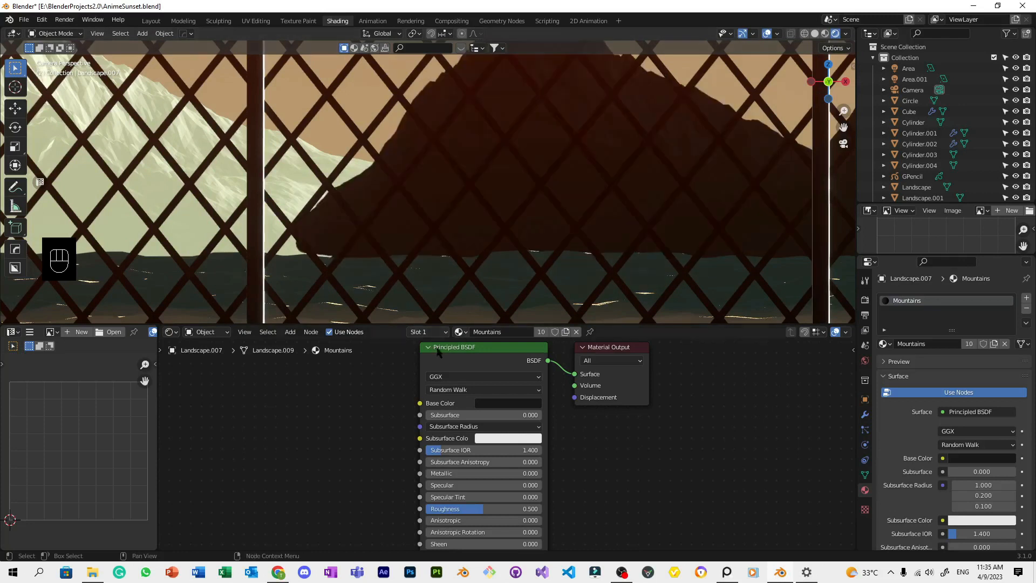
{"action": "left_click_drag", "start_coordinate": [281, 193], "coordinate": [282, 194]}
{"action": "scroll", "coordinate": [282, 193], "scroll_direction": "down", "scroll_amount": 5}
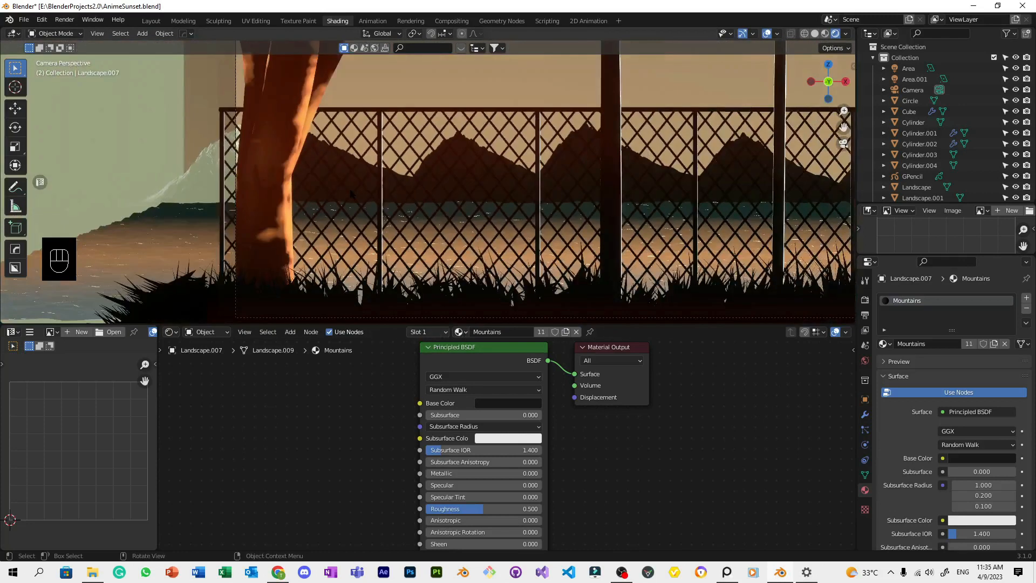
{"action": "scroll", "coordinate": [541, 309], "scroll_direction": "up", "scroll_amount": 6}
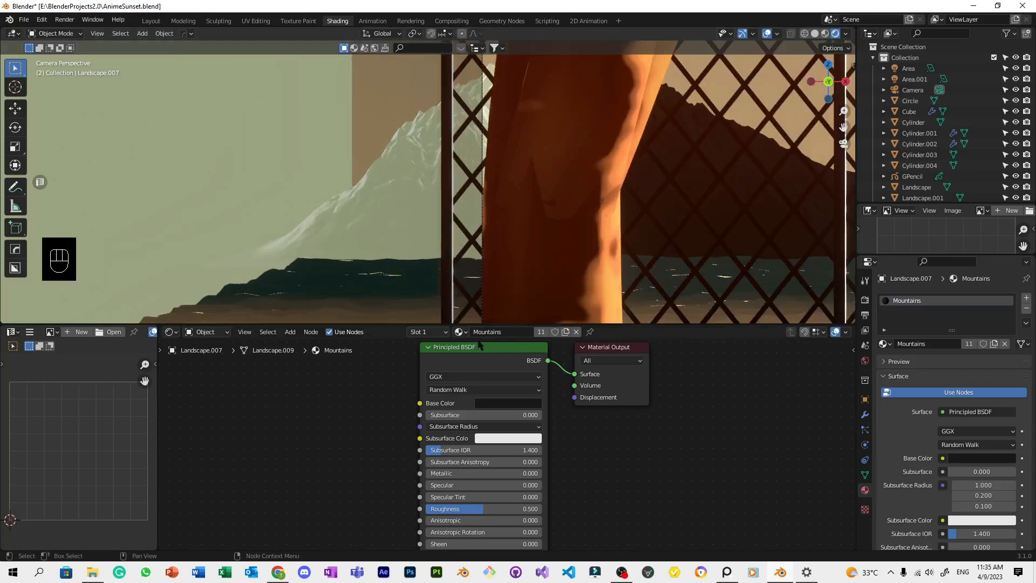
{"action": "left_click_drag", "start_coordinate": [458, 330], "coordinate": [412, 233]}
Save the file, render the current frame to inspect the scene, and close the render window.
{"action": "scroll", "coordinate": [504, 230], "scroll_direction": "down", "scroll_amount": 12}
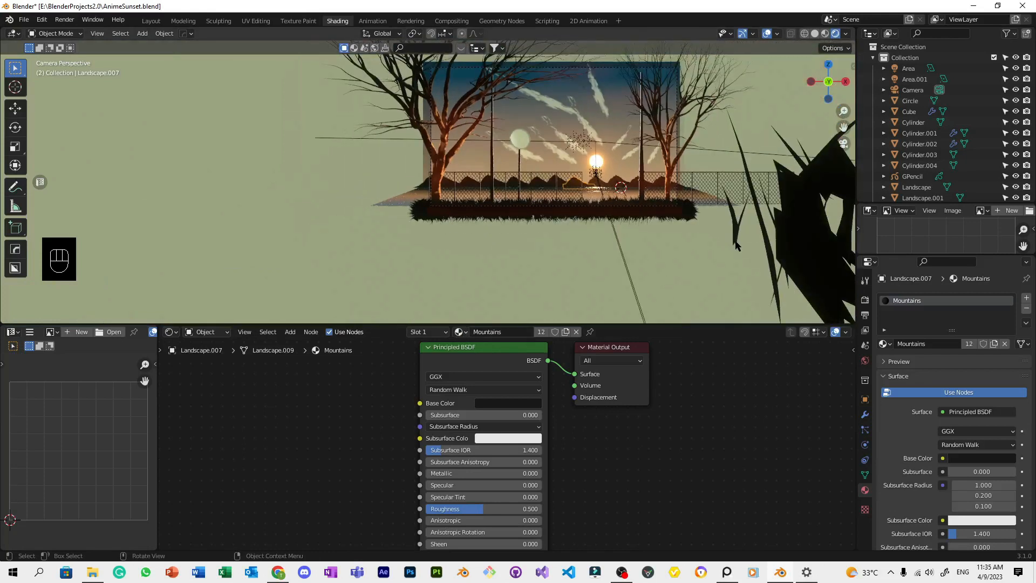
{"action": "scroll", "coordinate": [681, 288], "scroll_direction": "up", "scroll_amount": 2}
{"action": "scroll", "coordinate": [629, 277], "scroll_direction": "up", "scroll_amount": 5}
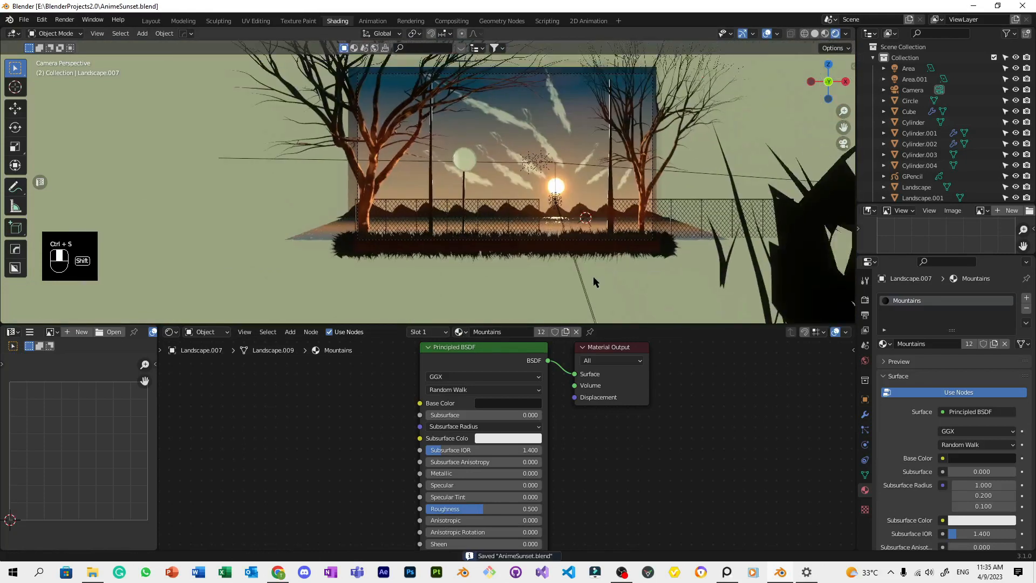
{"action": "key", "text": "ctrl+s"}
{"action": "key", "text": "F12"}
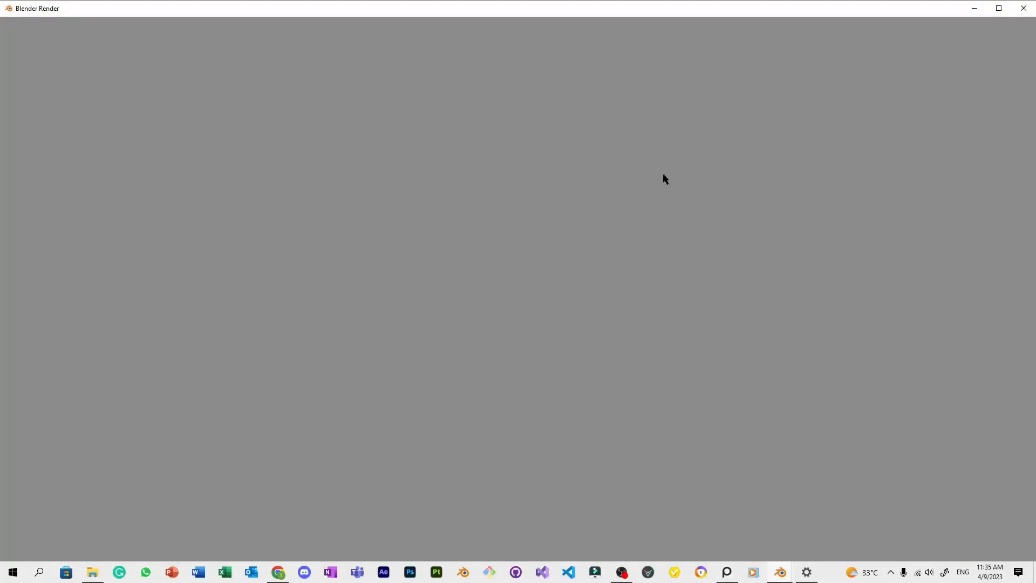
{"action": "scroll", "coordinate": [666, 177], "scroll_direction": "up", "scroll_amount": 2}
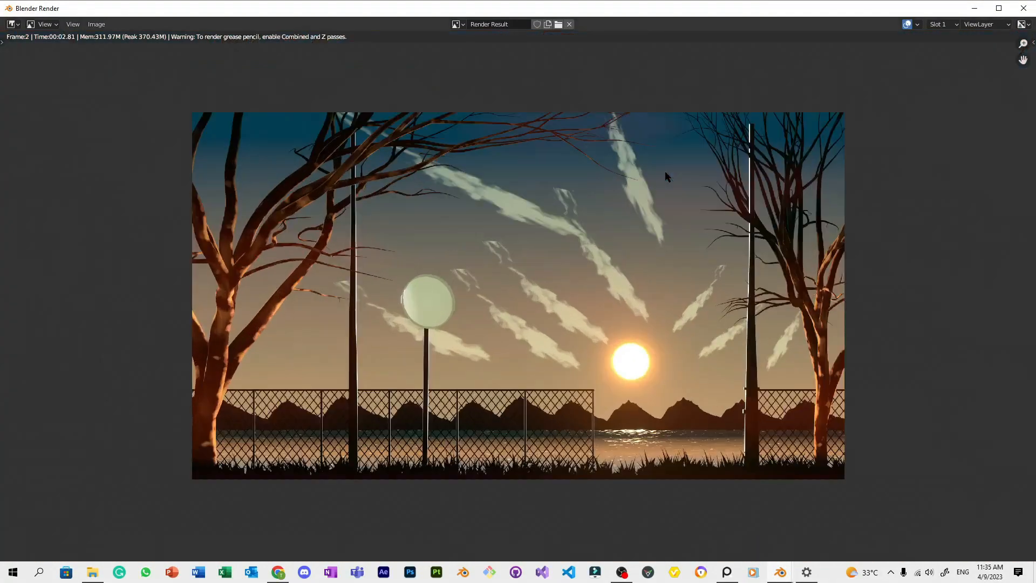
{"action": "scroll", "coordinate": [665, 178], "scroll_direction": "up", "scroll_amount": 1}
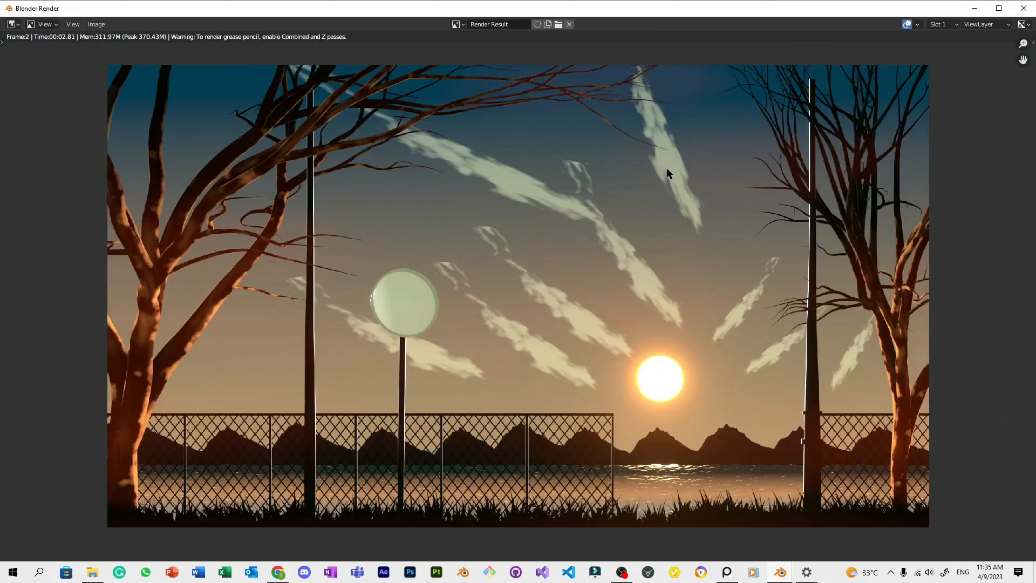
{"action": "scroll", "coordinate": [667, 168], "scroll_direction": "down", "scroll_amount": 2}
{"action": "left_click", "coordinate": [1015, 10]}
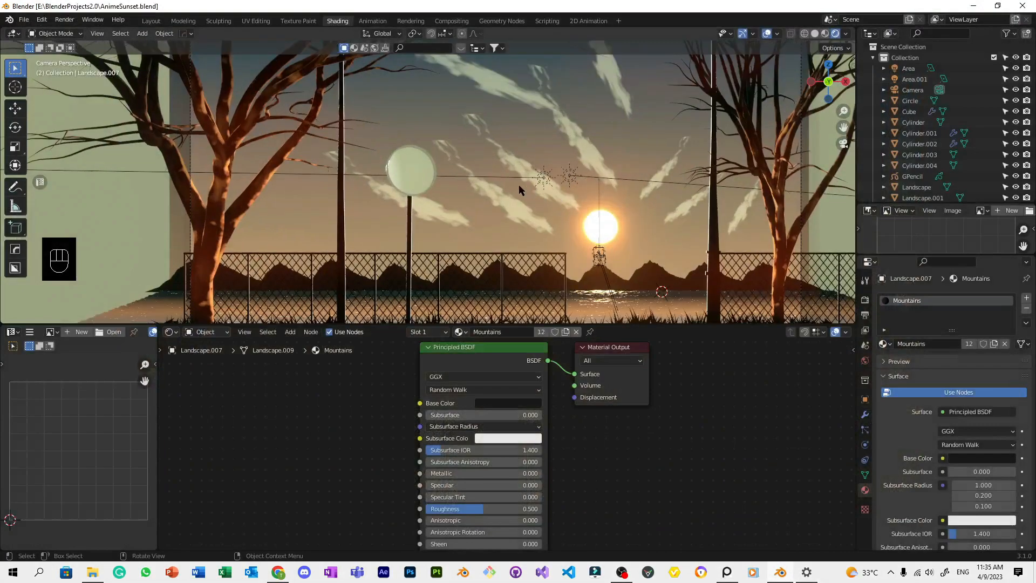
Look over the full scene composition through the camera view, keeping the file saved.
{"action": "scroll", "coordinate": [519, 189], "scroll_direction": "down", "scroll_amount": 5}
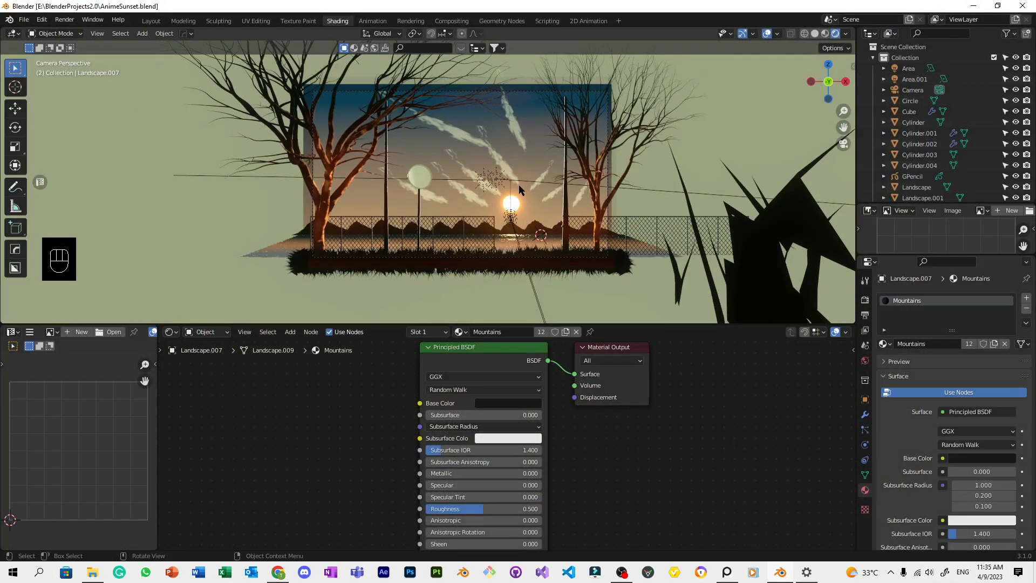
{"action": "scroll", "coordinate": [576, 169], "scroll_direction": "up", "scroll_amount": 3}
{"action": "key", "text": "ctrl+s"}
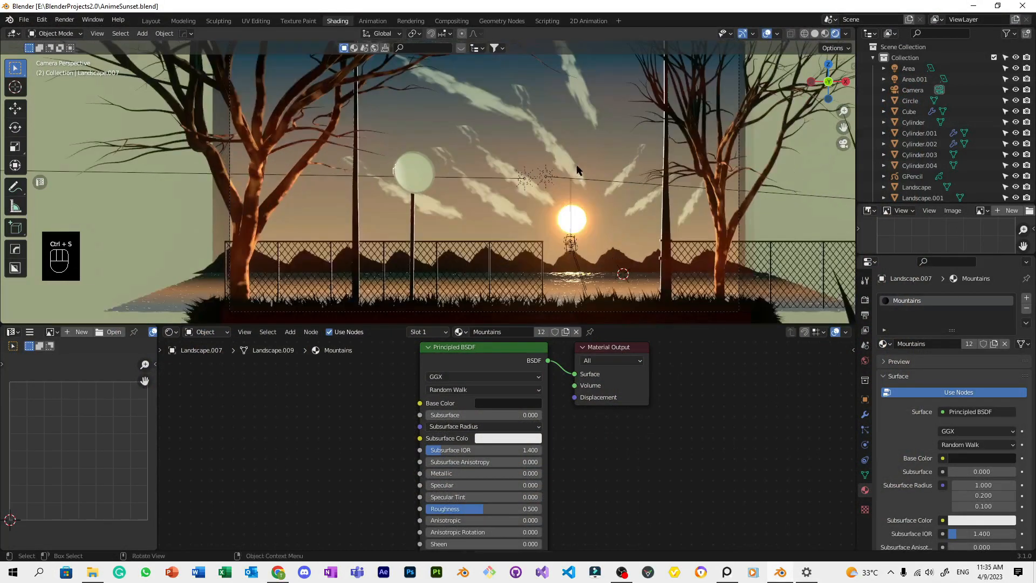
{"action": "scroll", "coordinate": [643, 218], "scroll_direction": "down", "scroll_amount": 3}
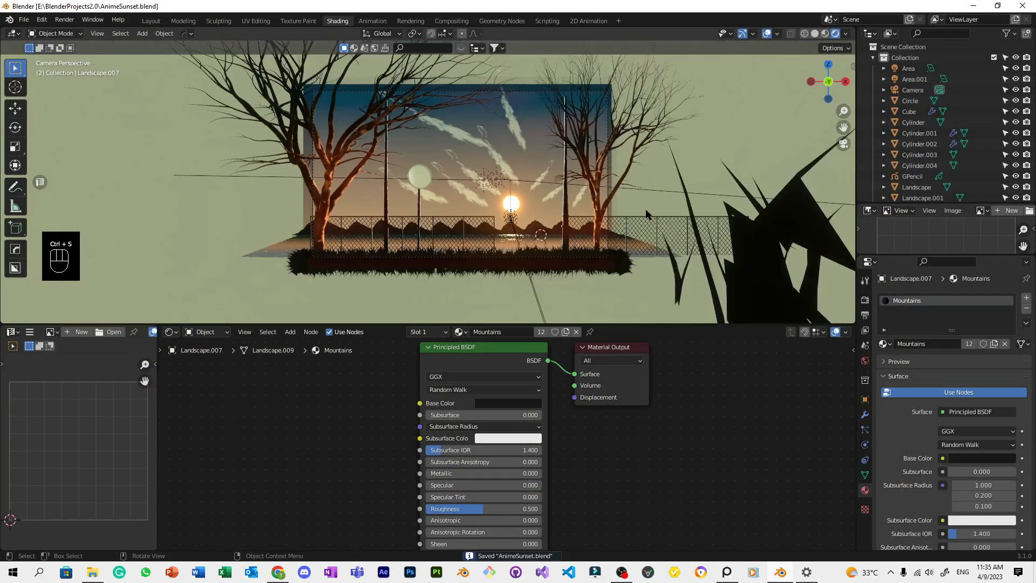
{"action": "scroll", "coordinate": [619, 189], "scroll_direction": "up", "scroll_amount": 3}
{"action": "key", "text": "ctrl+s"}
{"action": "scroll", "coordinate": [618, 189], "scroll_direction": "up", "scroll_amount": 2}
{"action": "scroll", "coordinate": [619, 189], "scroll_direction": "down", "scroll_amount": 3}
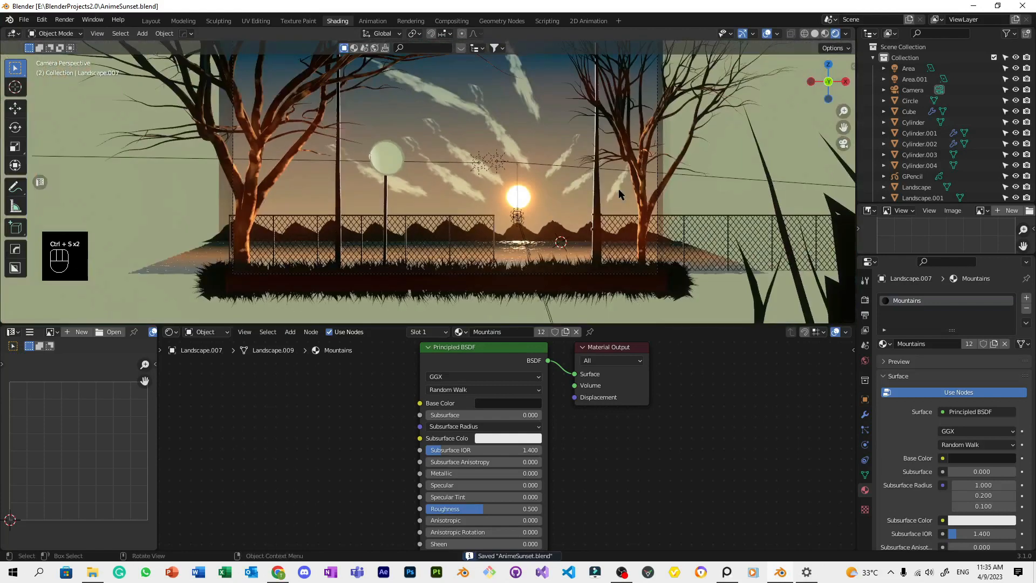
{"action": "scroll", "coordinate": [618, 189], "scroll_direction": "up", "scroll_amount": 3}
{"action": "middle_click_drag", "start_coordinate": [627, 182], "coordinate": [618, 206], "text": "shift"}
{"action": "key", "text": "ctrl+s"}
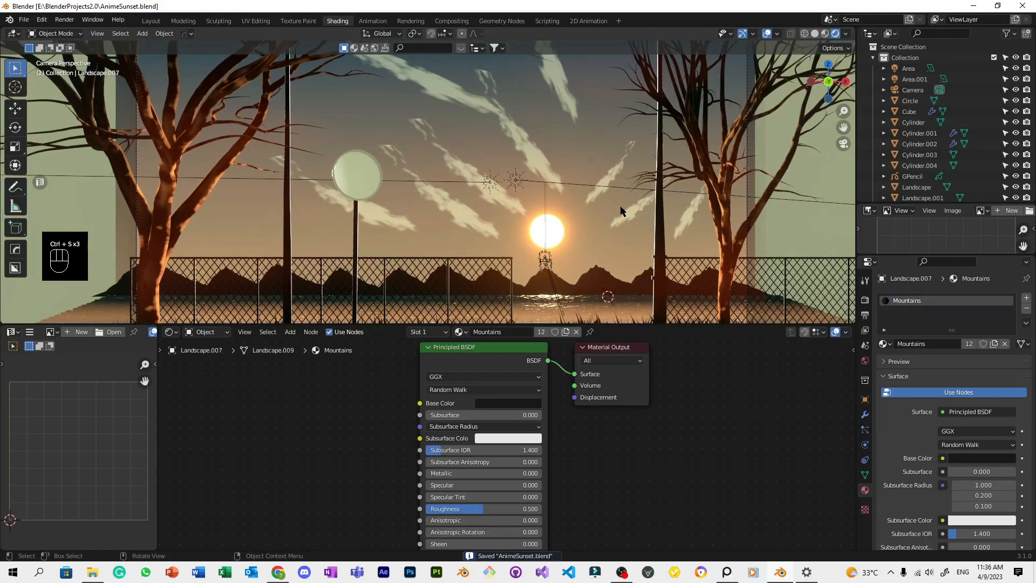
{"action": "scroll", "coordinate": [621, 203], "scroll_direction": "down", "scroll_amount": 1}
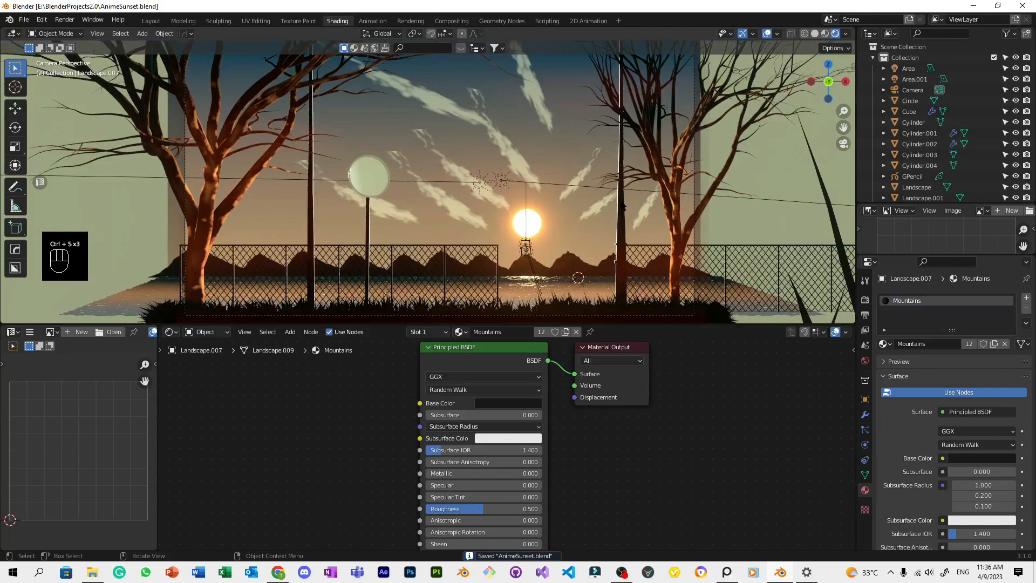